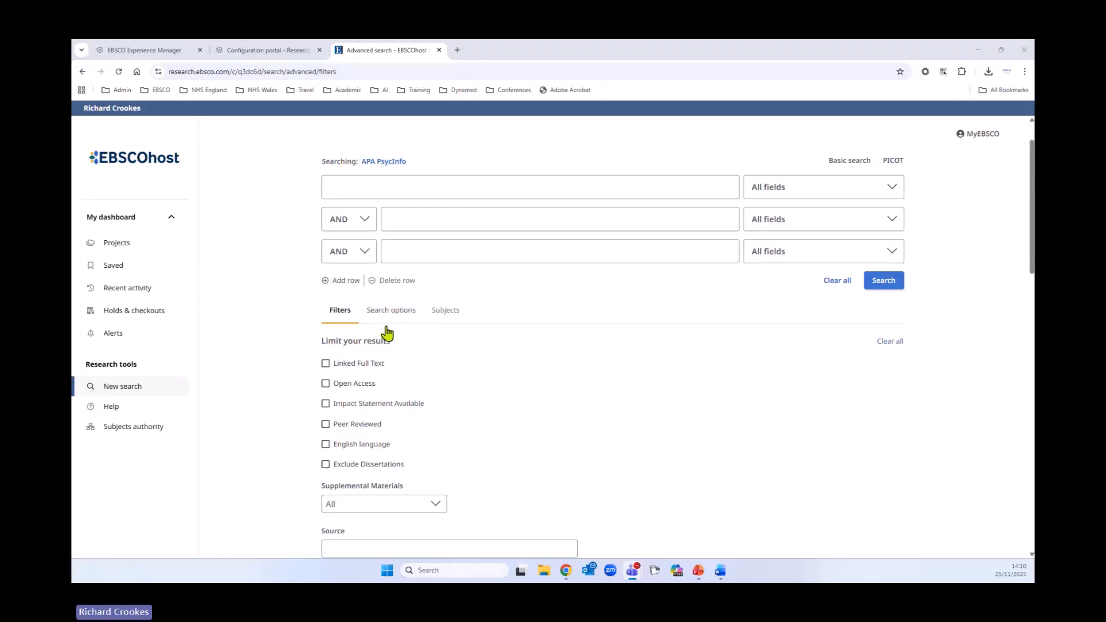
- Add three extra search rows to the advanced search form
left_click(346, 281)
left_click(345, 313)
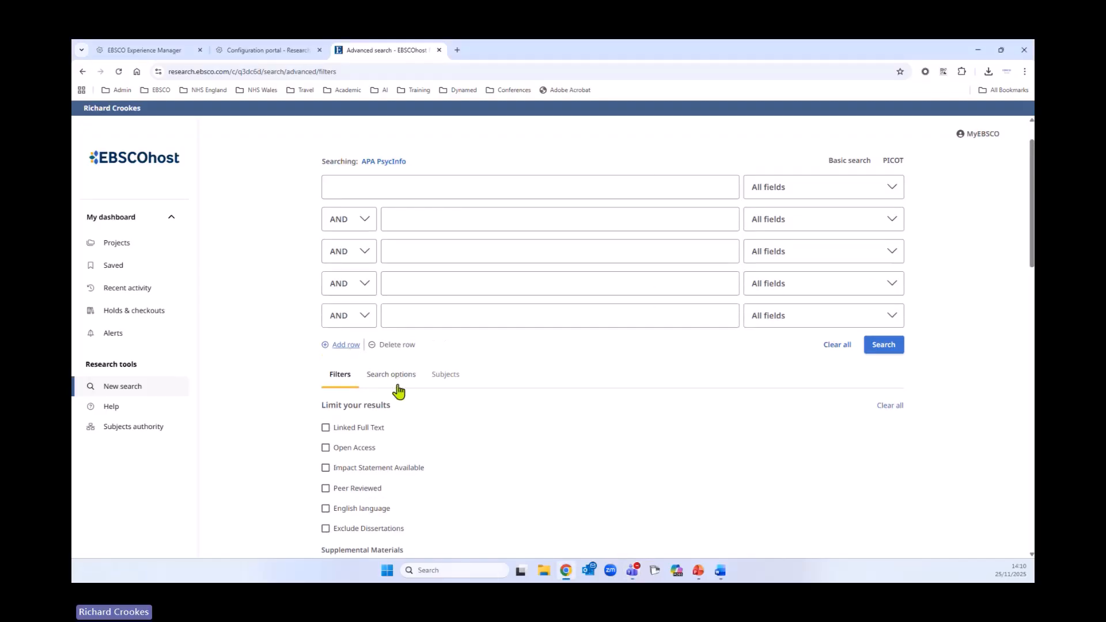
left_click(348, 345)
- Delete the extra search rows, leaving three rows
left_click(395, 377)
left_click(402, 346)
left_click(410, 313)
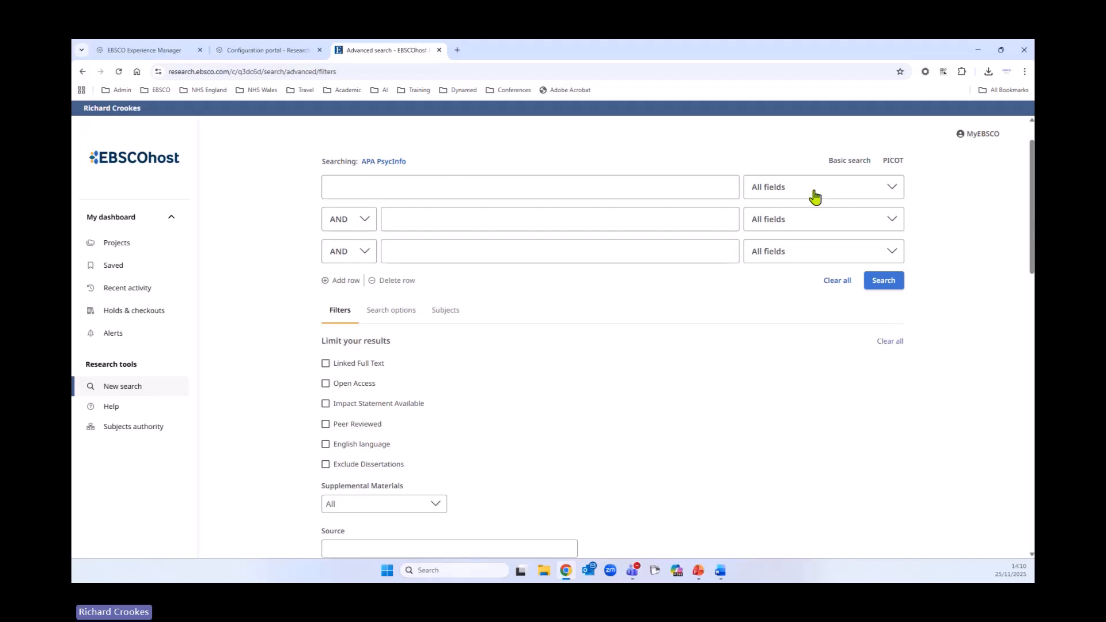
- Browse the field options available for the first search row
left_click(881, 189)
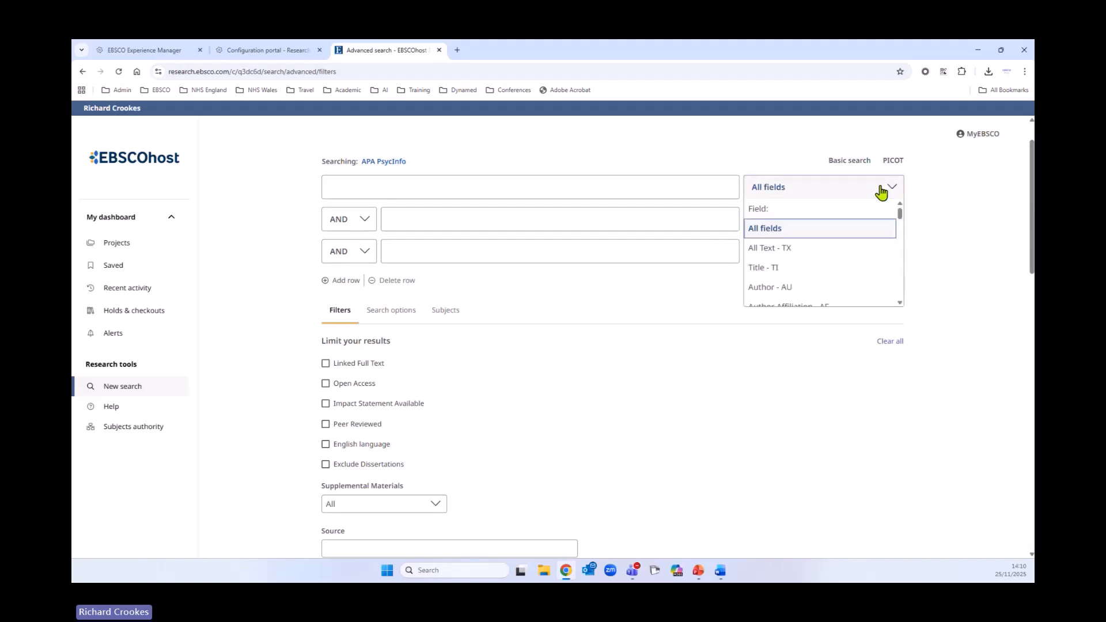
left_click_drag(902, 221, 902, 245)
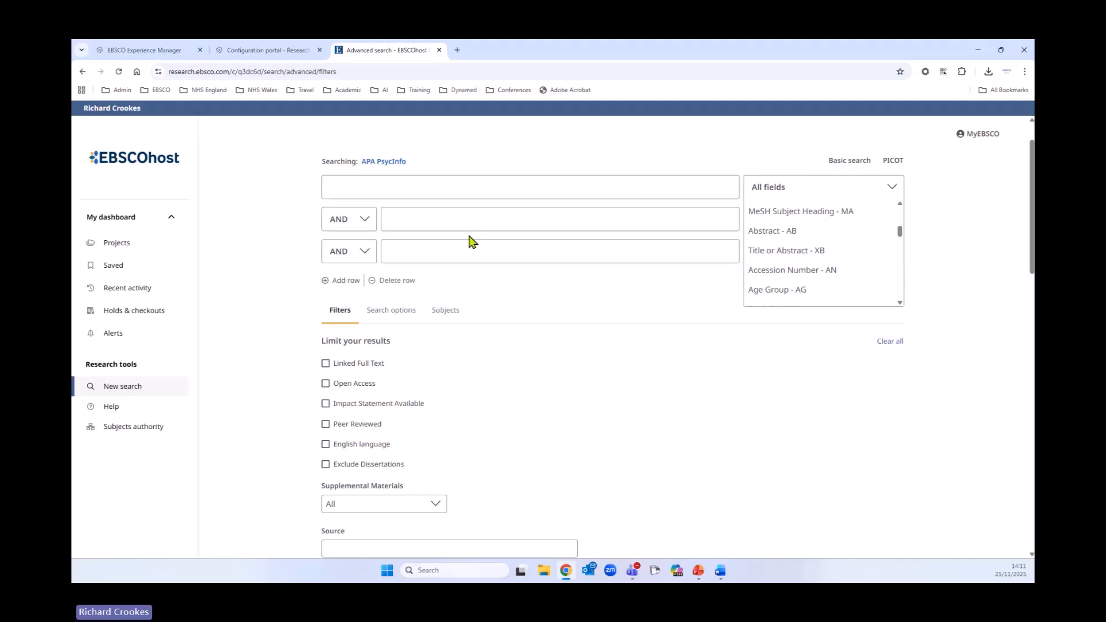
left_click(953, 266)
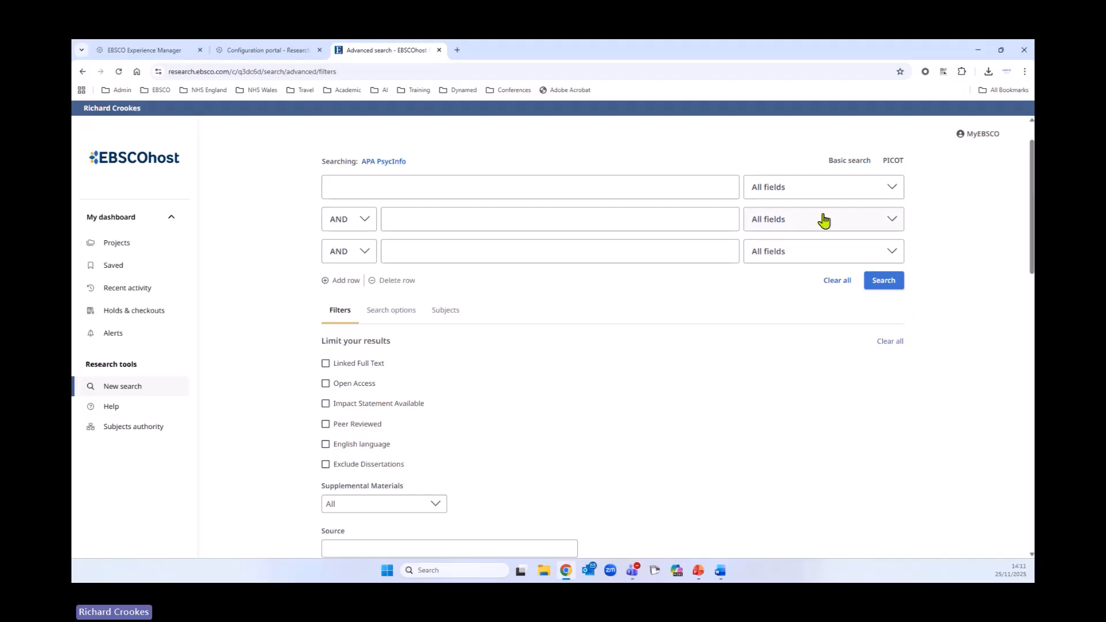
- Switch to basic search and back to advanced search
left_click(849, 162)
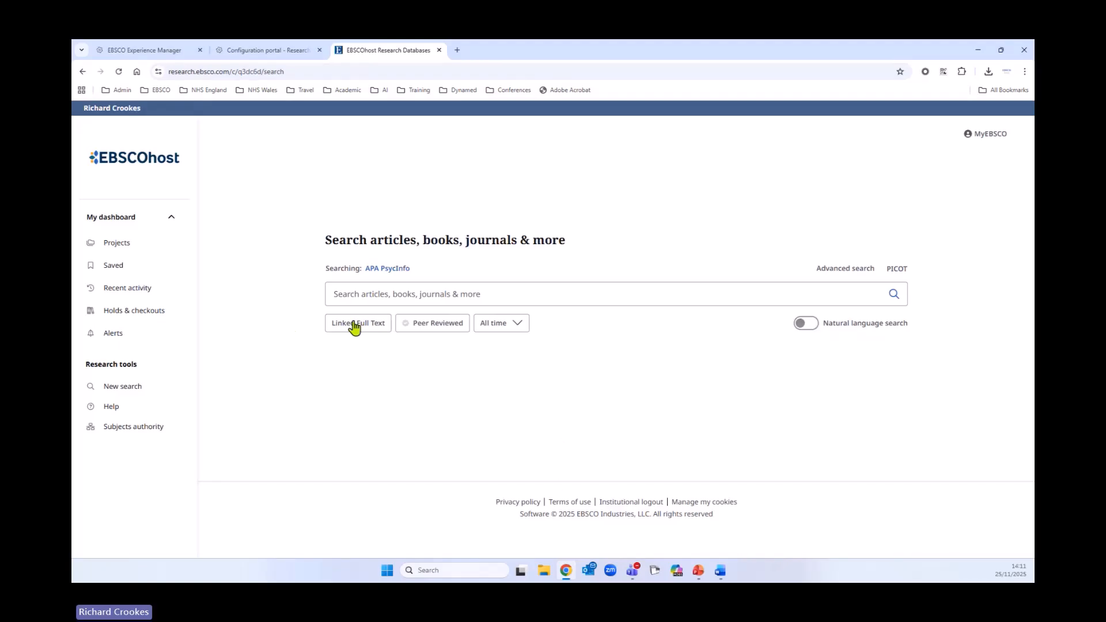
left_click(847, 274)
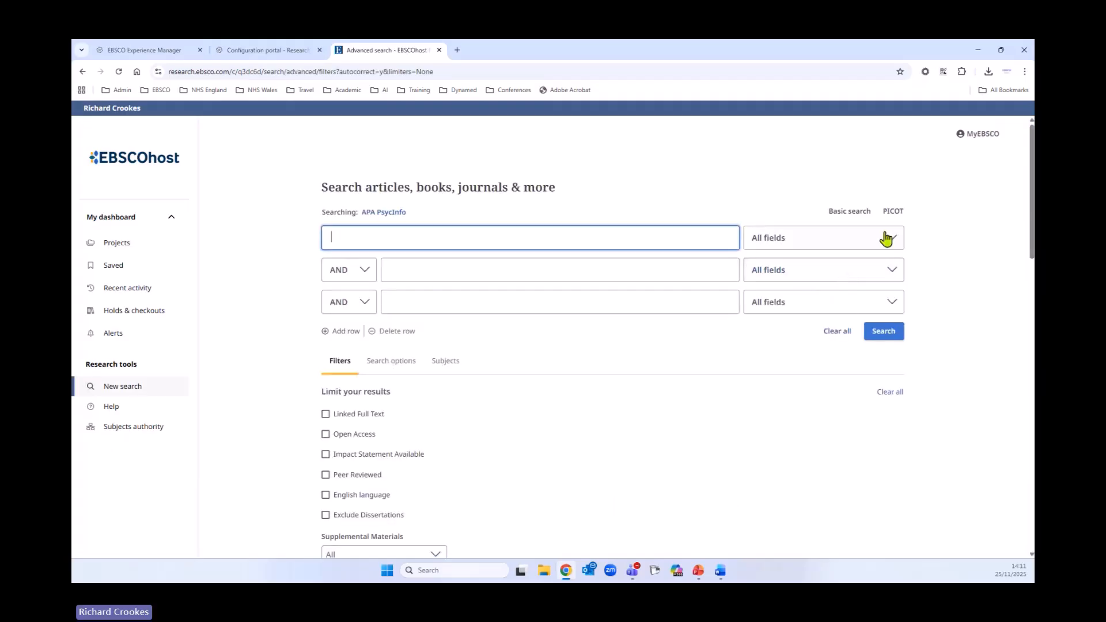
- Open the PICOT guided search form and close it again
left_click(893, 213)
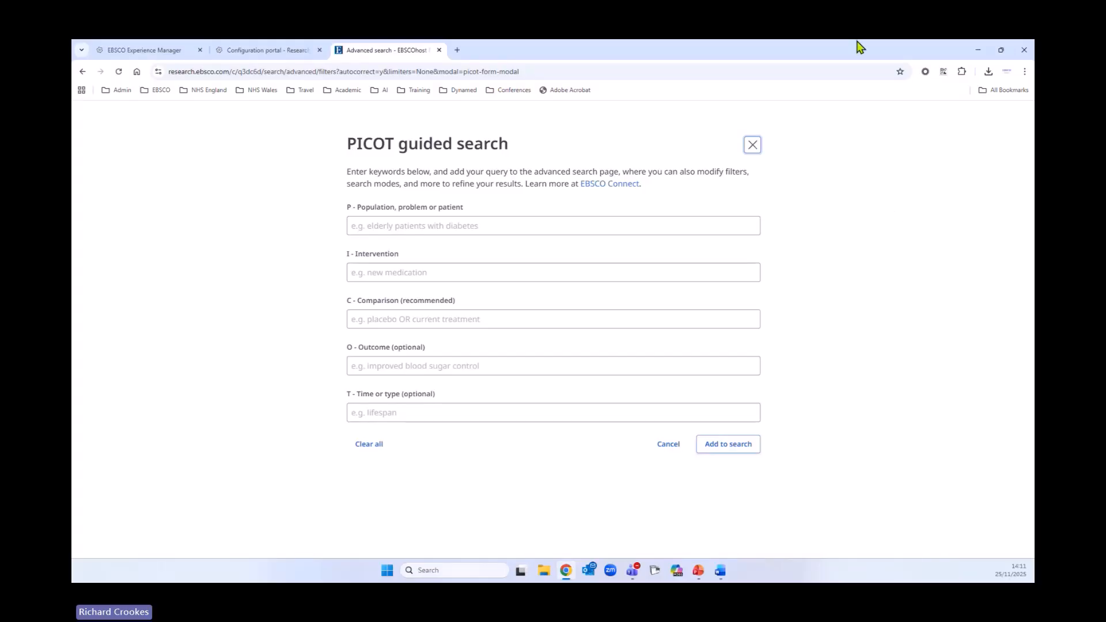
left_click(752, 145)
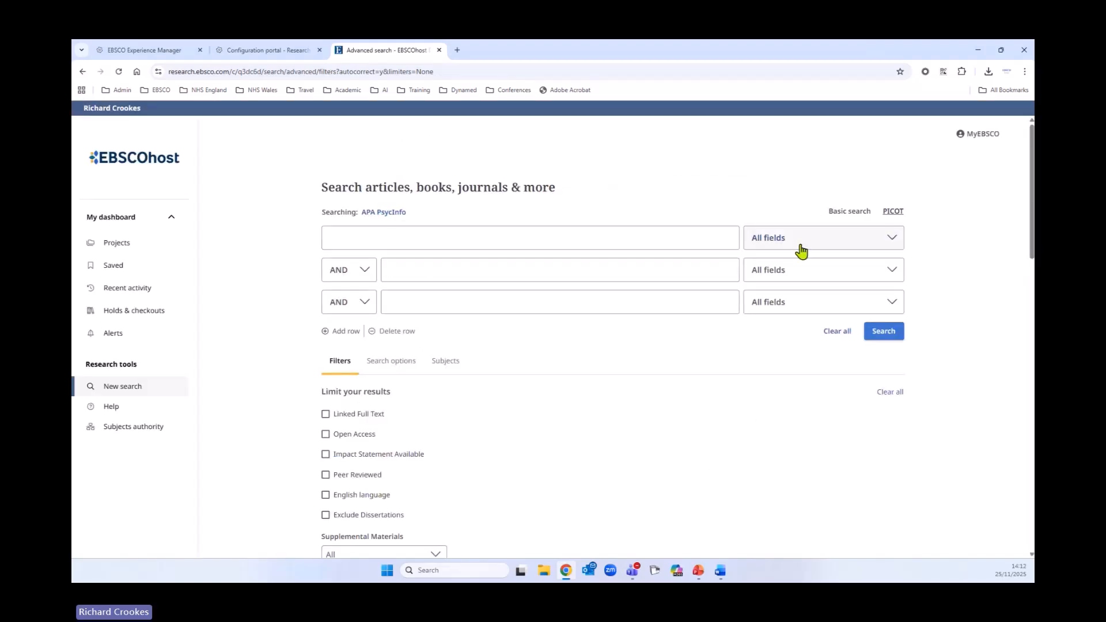
- Scroll through the limiters available under the Filters section of advanced search
scroll(754, 290, "down", 2)
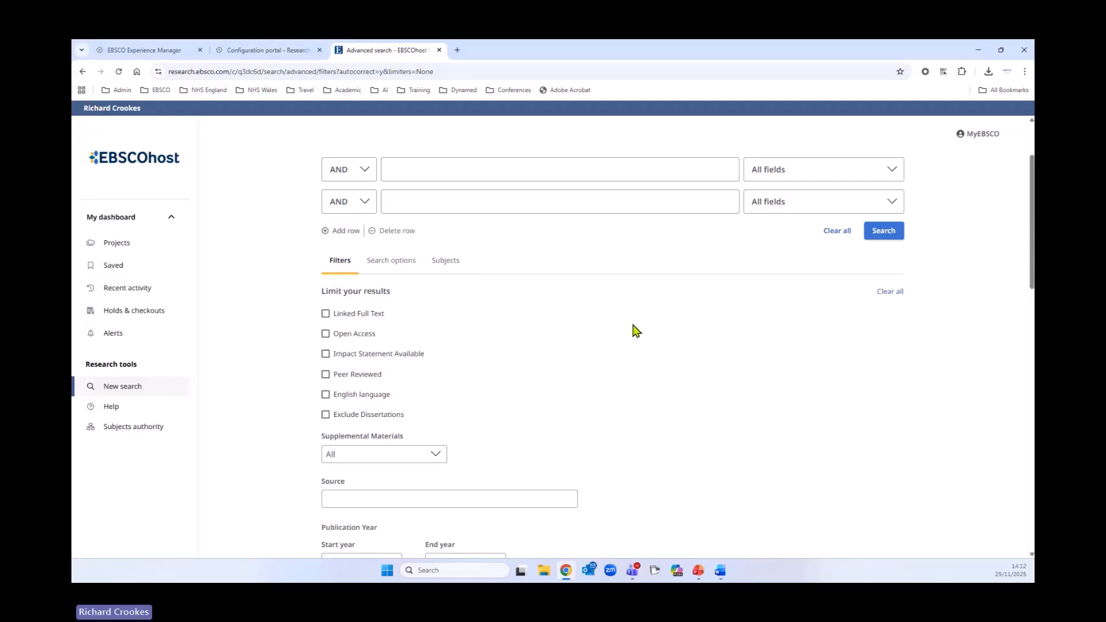
scroll(525, 356, "down", 1)
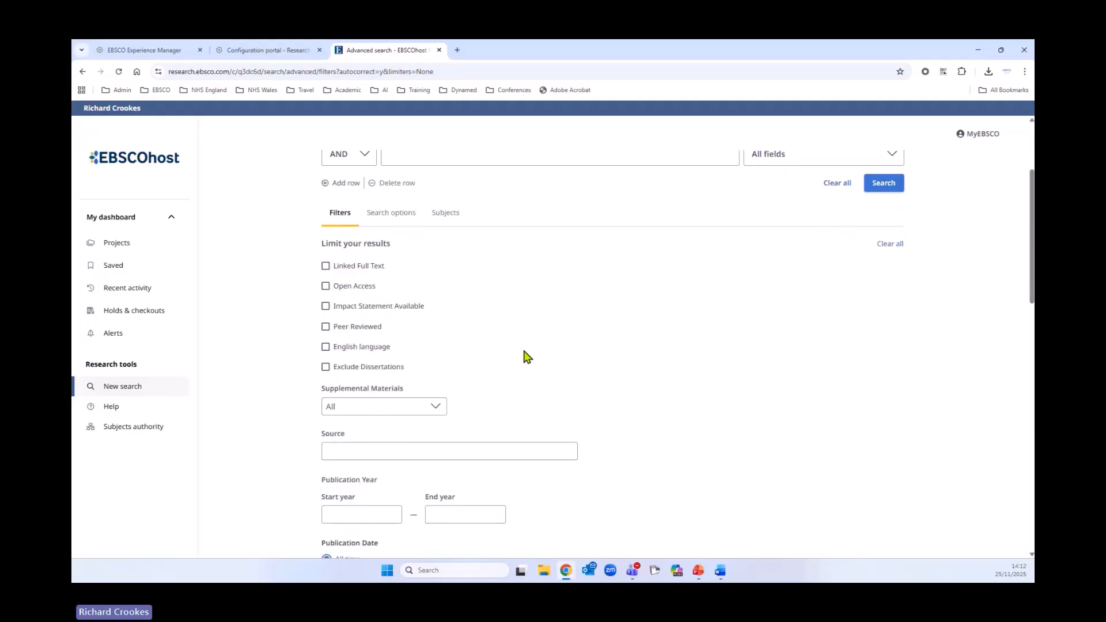
scroll(632, 338, "up", 3)
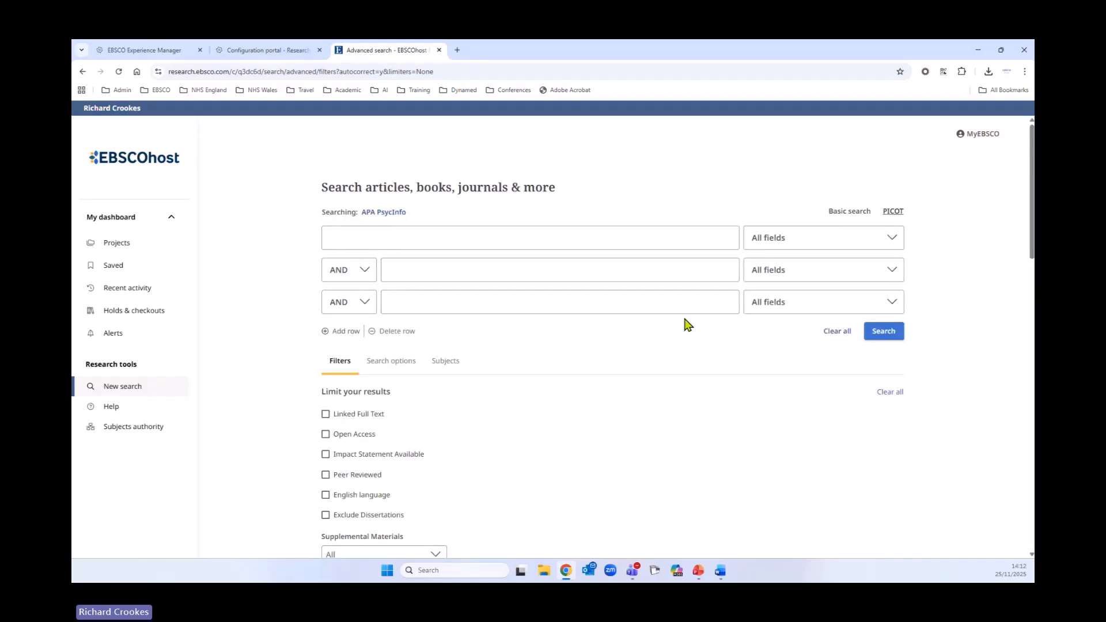
scroll(684, 323, "down", 4)
scroll(749, 337, "down", 1)
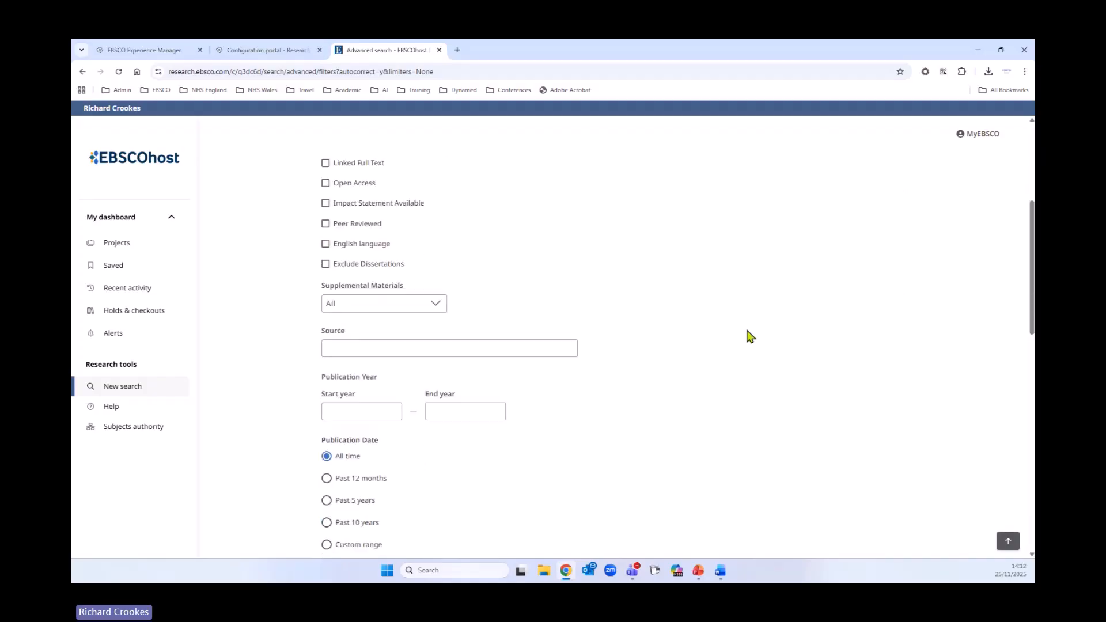
scroll(758, 327, "down", 3)
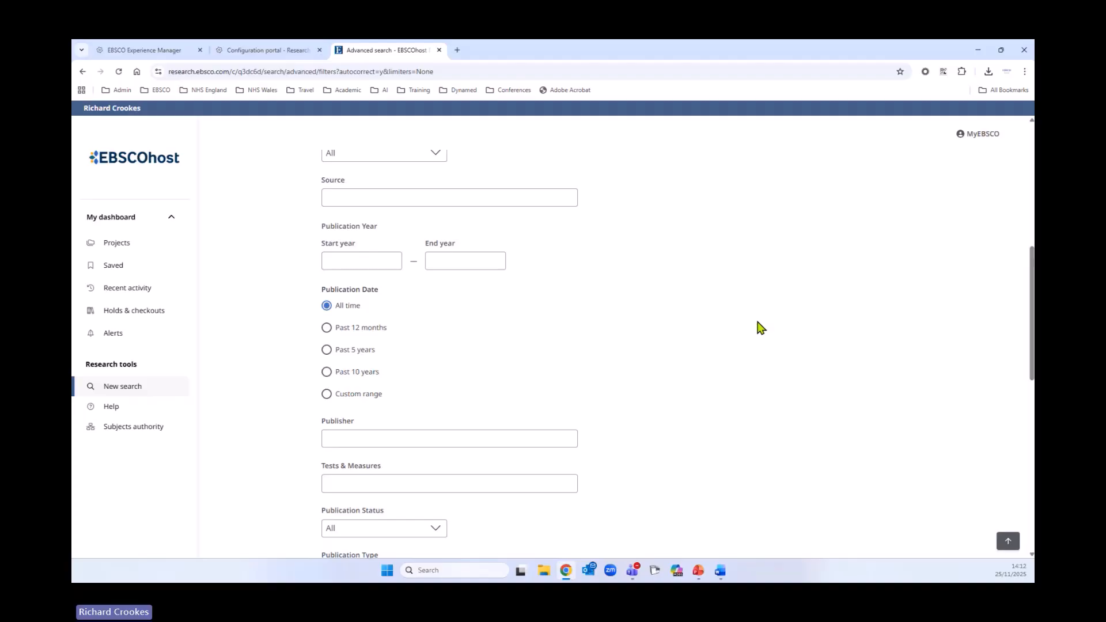
scroll(758, 327, "down", 1)
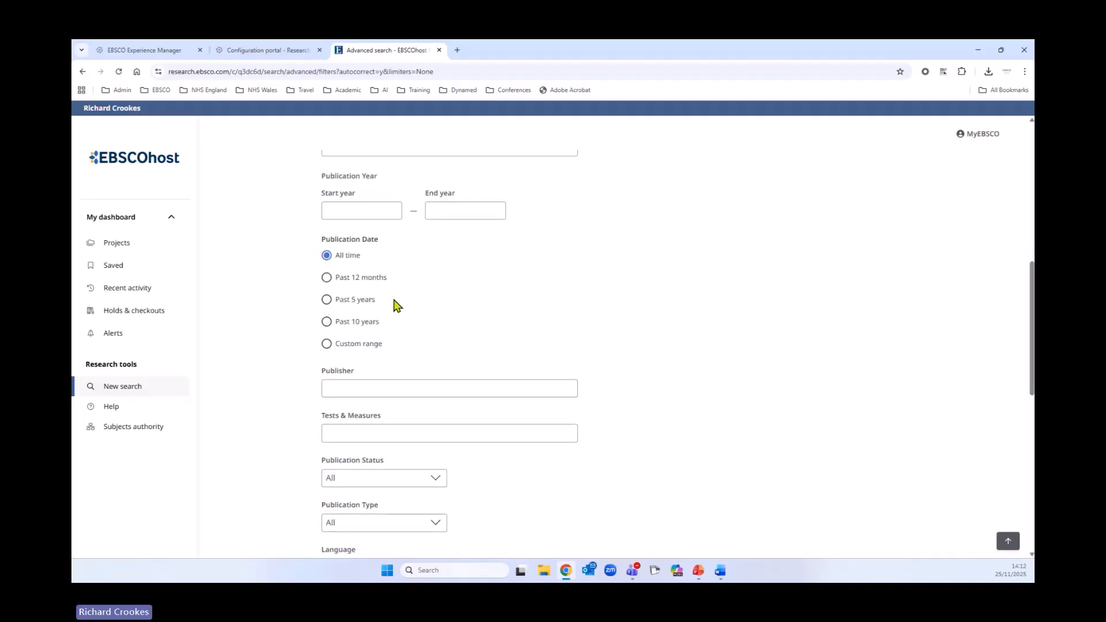
scroll(770, 344, "down", 3)
scroll(770, 344, "down", 4)
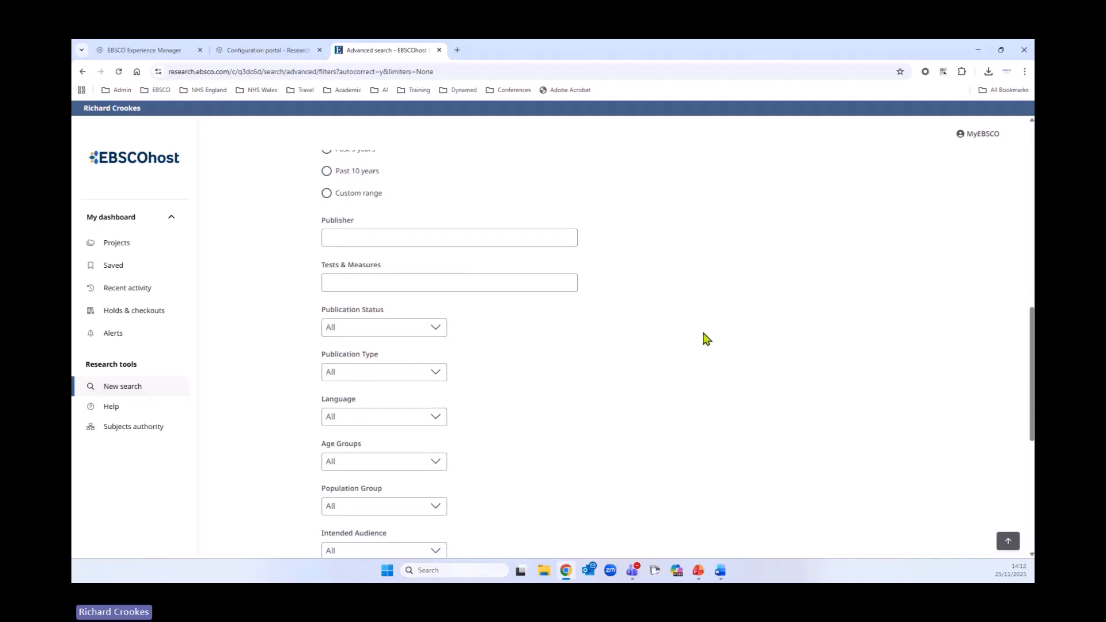
scroll(722, 360, "down", 2)
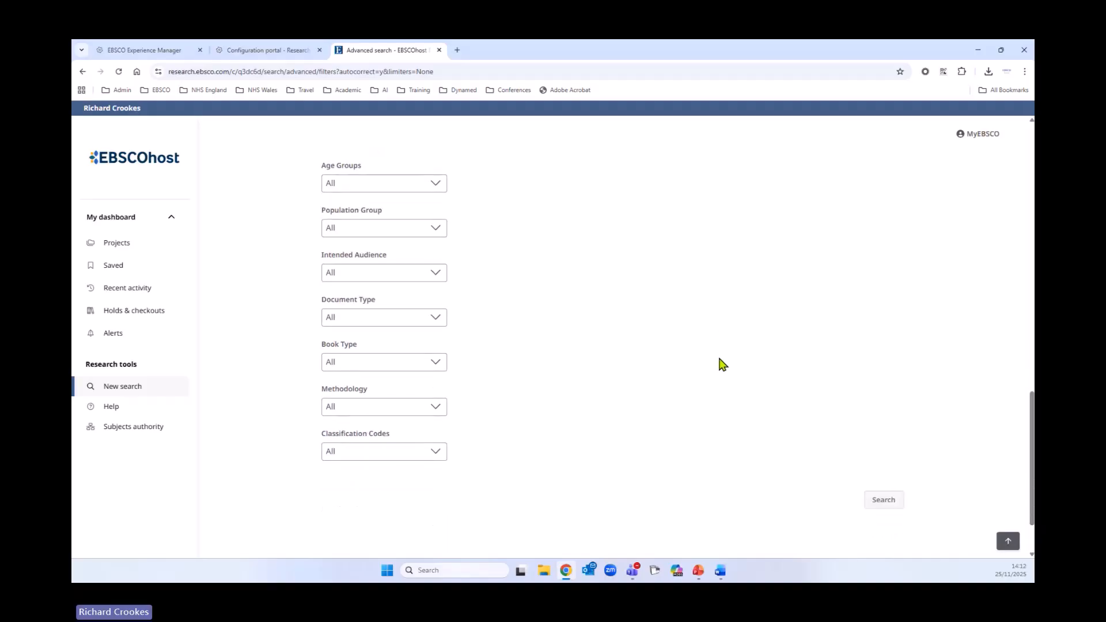
scroll(729, 371, "up", 5)
scroll(731, 386, "up", 3)
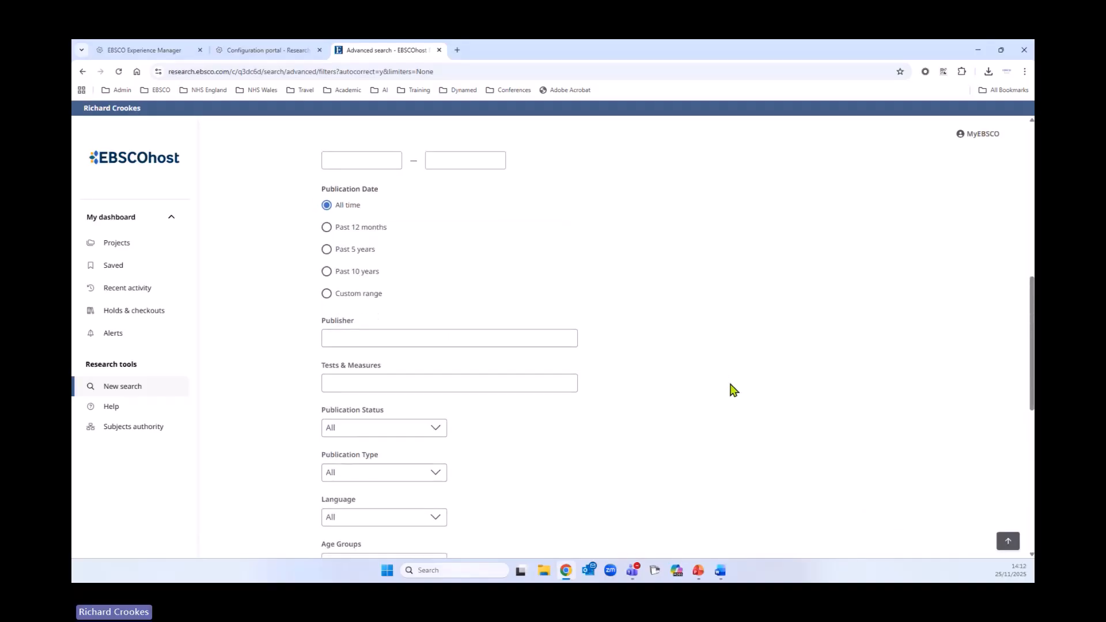
scroll(734, 397, "up", 10)
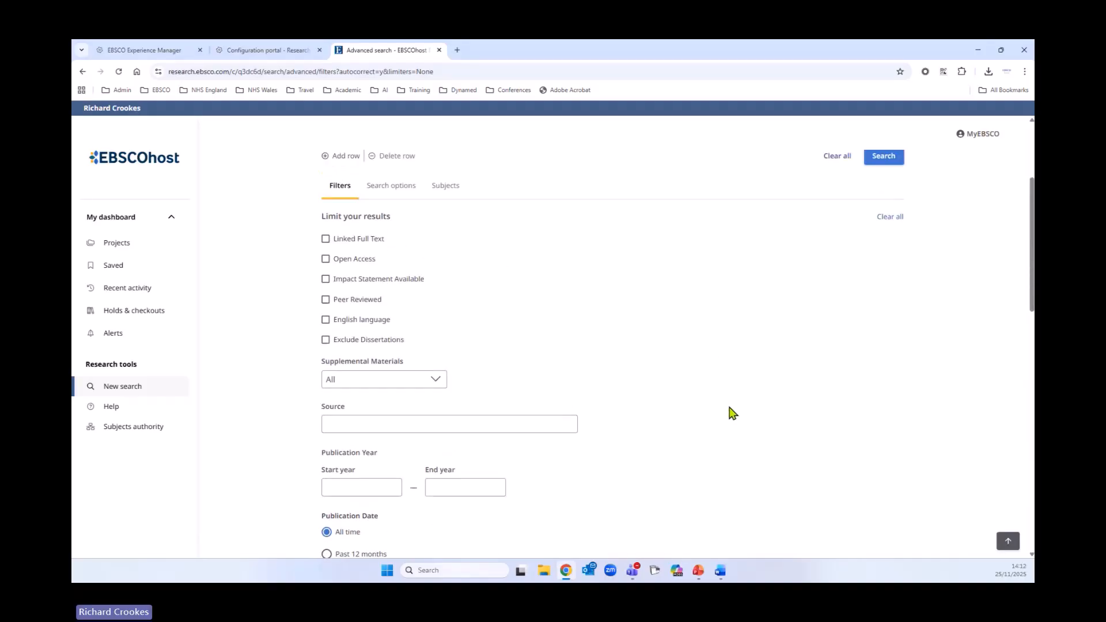
- Open the Search options section to view the search modes
left_click(394, 362)
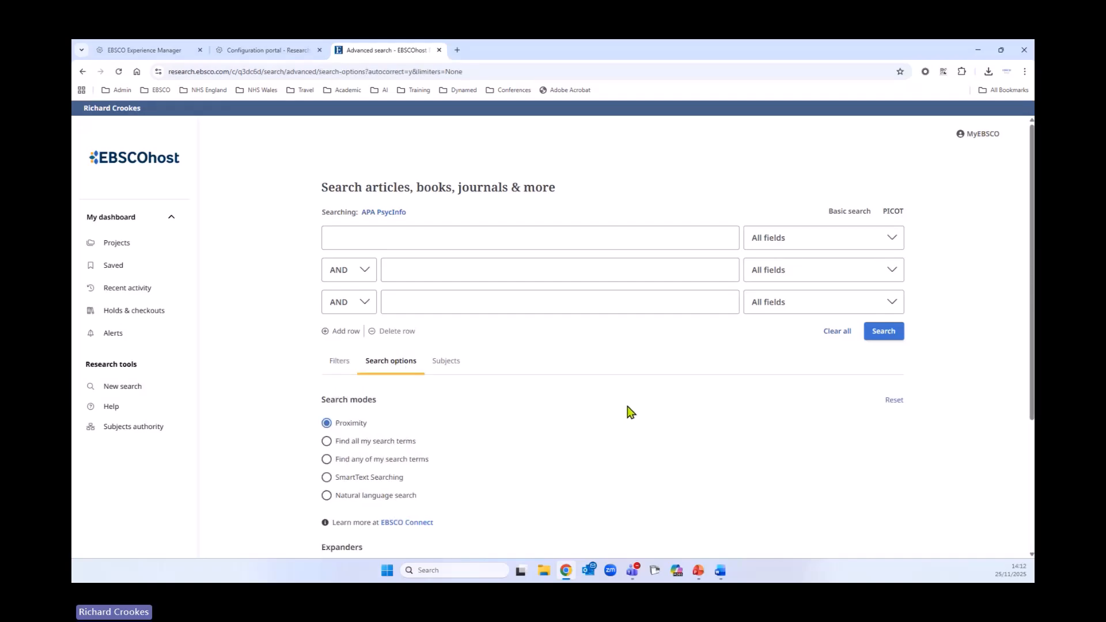
scroll(666, 402, "down", 1)
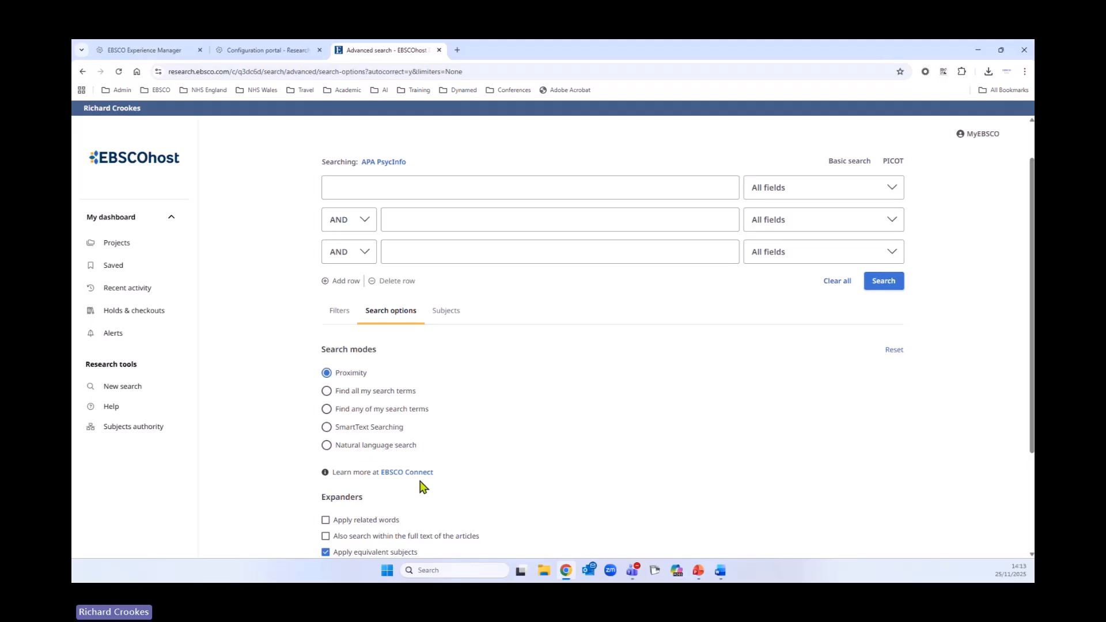
- Open the EBSCO Connect article on search modes and highlight the Proximity description
left_click(410, 472)
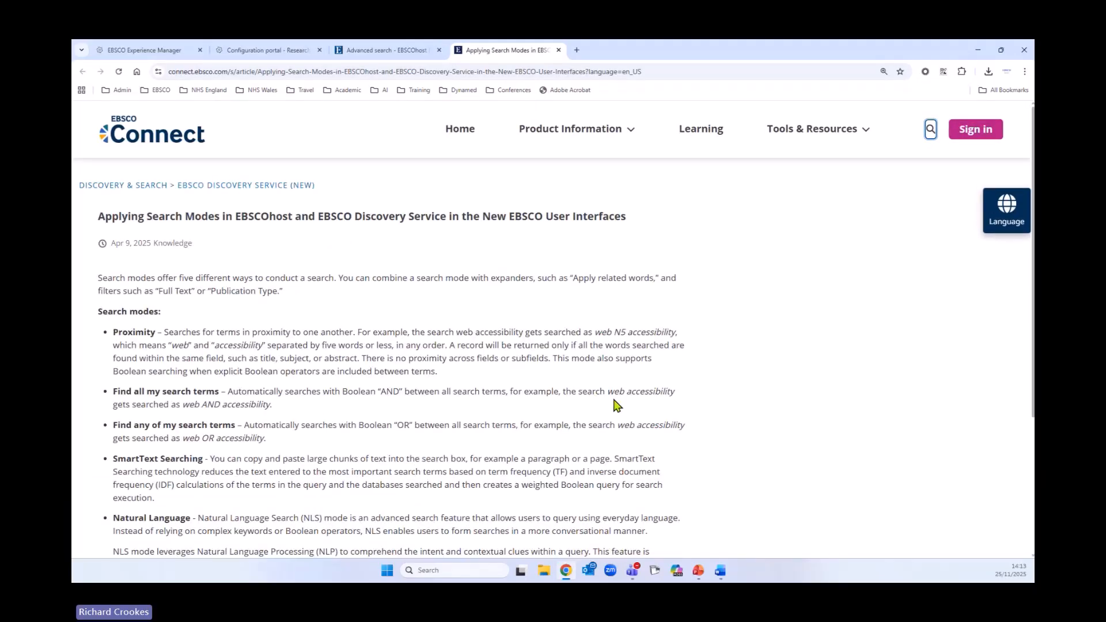
scroll(595, 396, "down", 1)
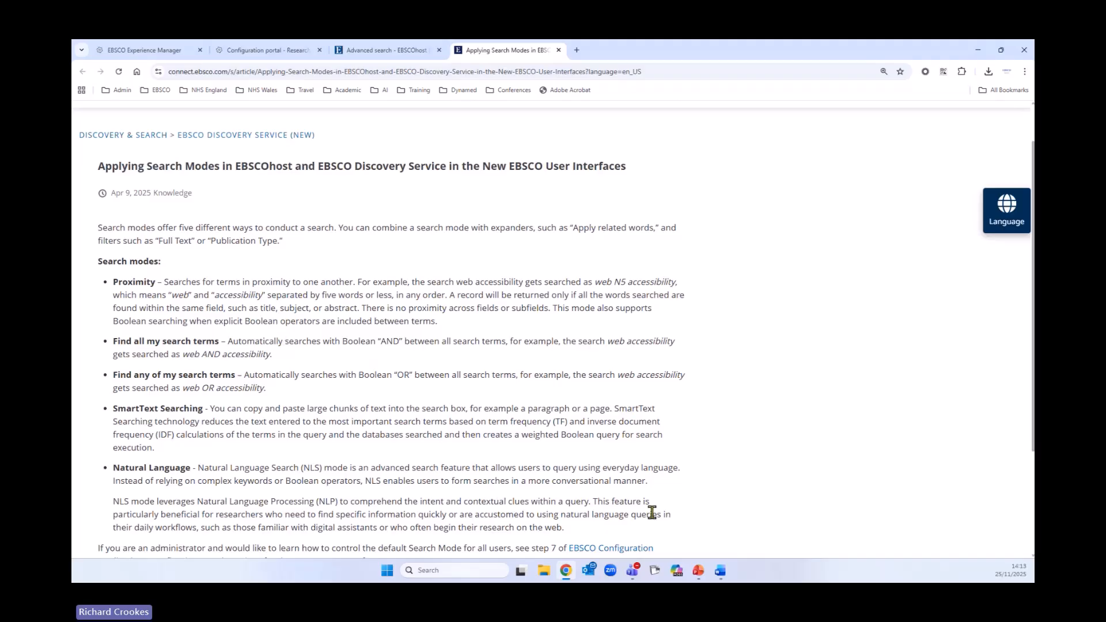
scroll(653, 520, "down", 1)
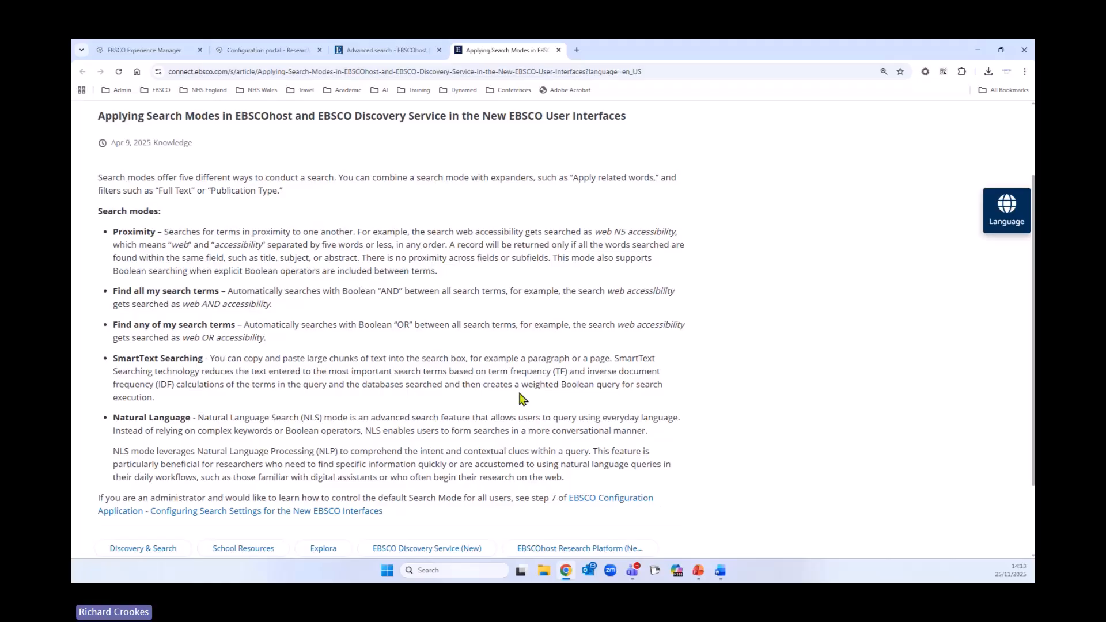
left_click_drag(113, 231, 153, 231)
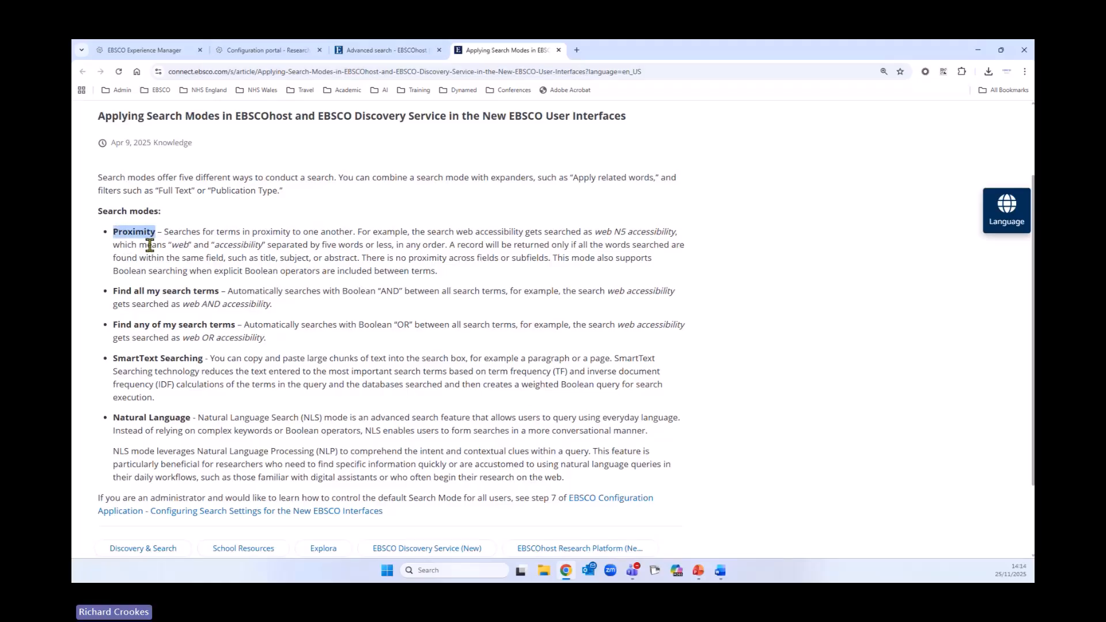
left_click(594, 231, "shift")
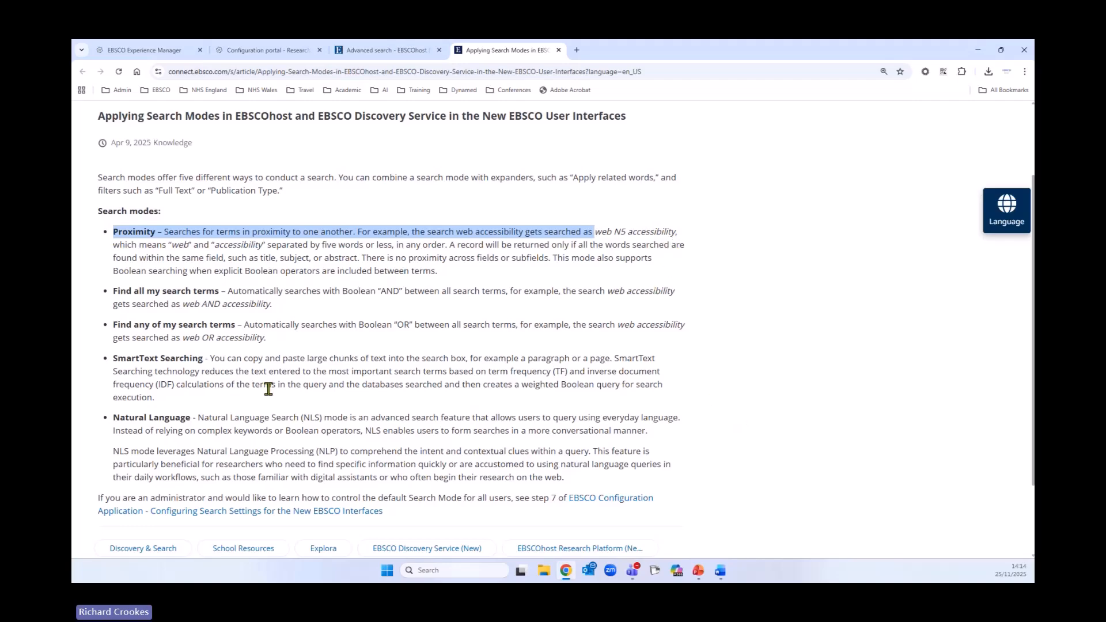
scroll(719, 398, "up", 2)
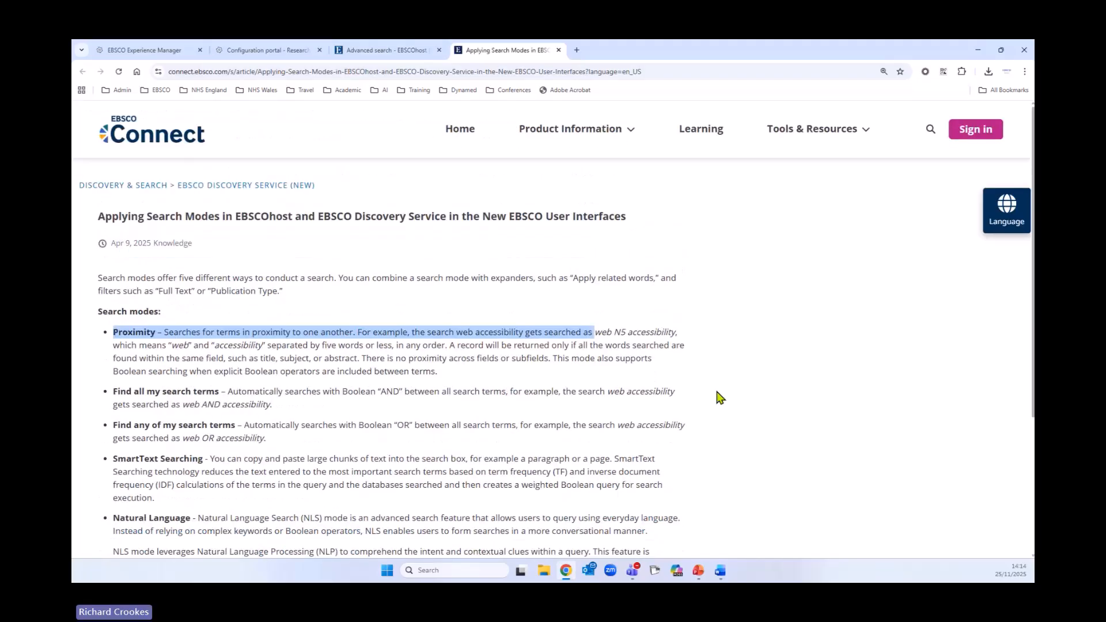
- Return to the advanced search tab, review the expanders, and open the Subjects section
left_click(401, 52)
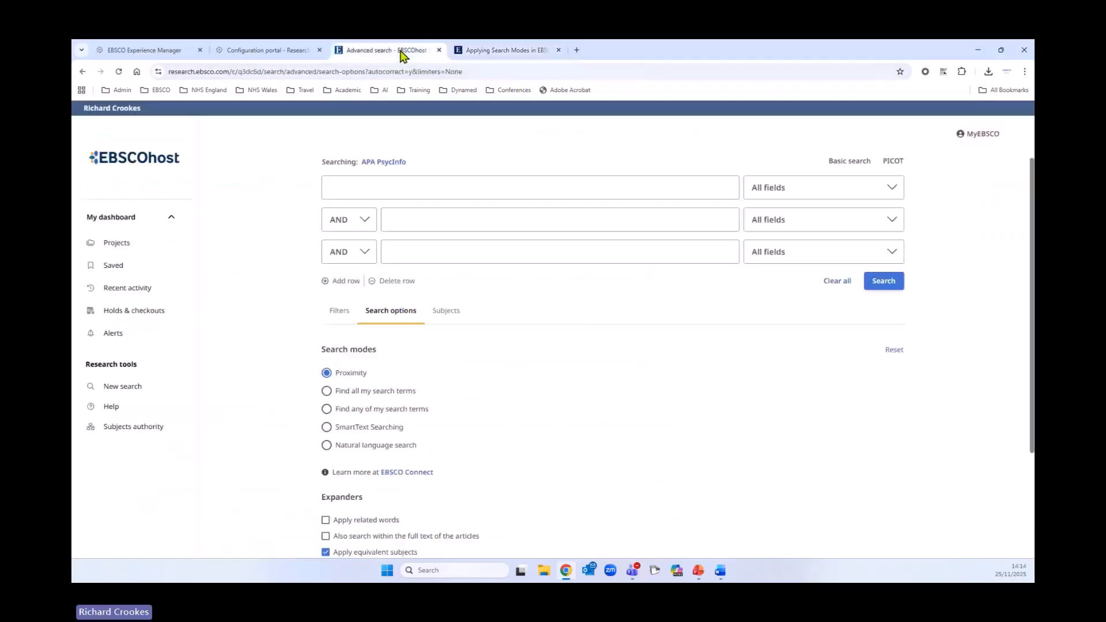
scroll(444, 459, "down", 2)
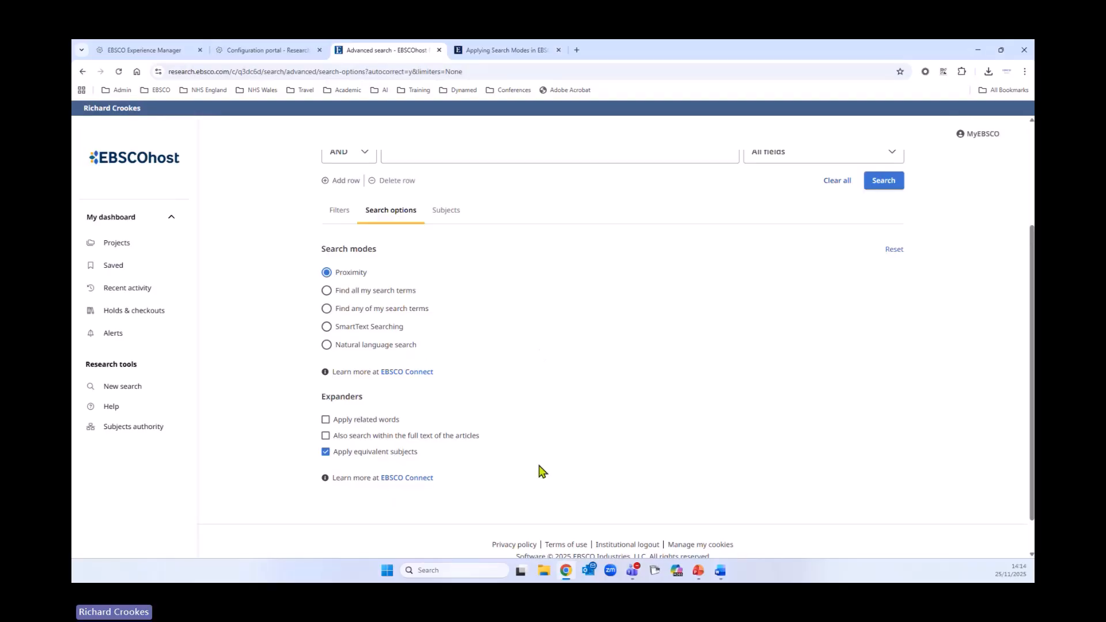
scroll(662, 434, "down", 1)
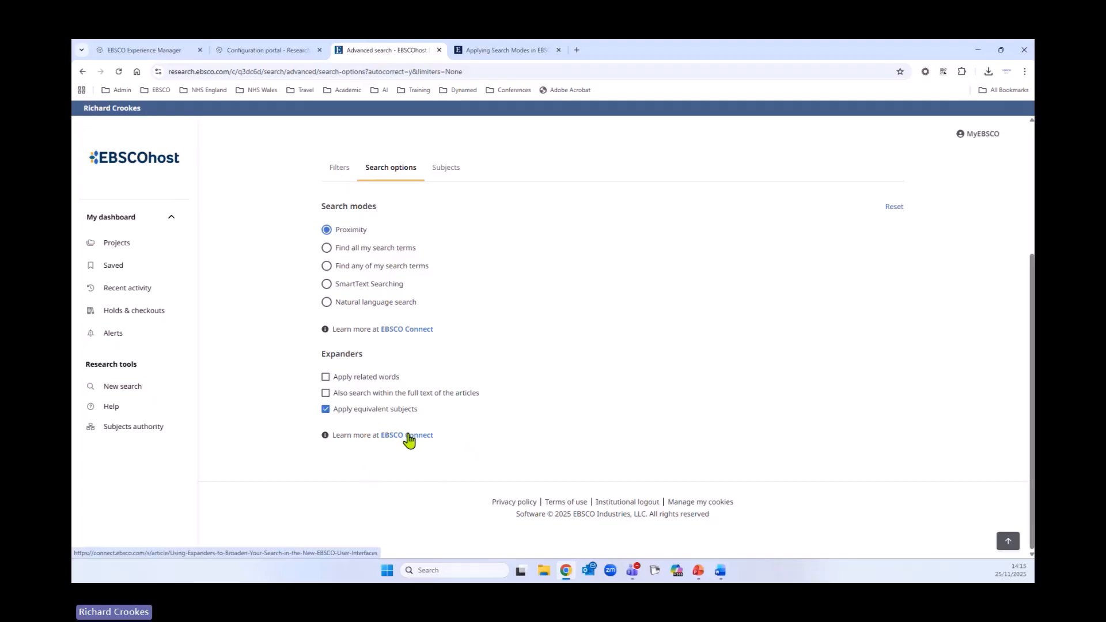
scroll(495, 445, "up", 3)
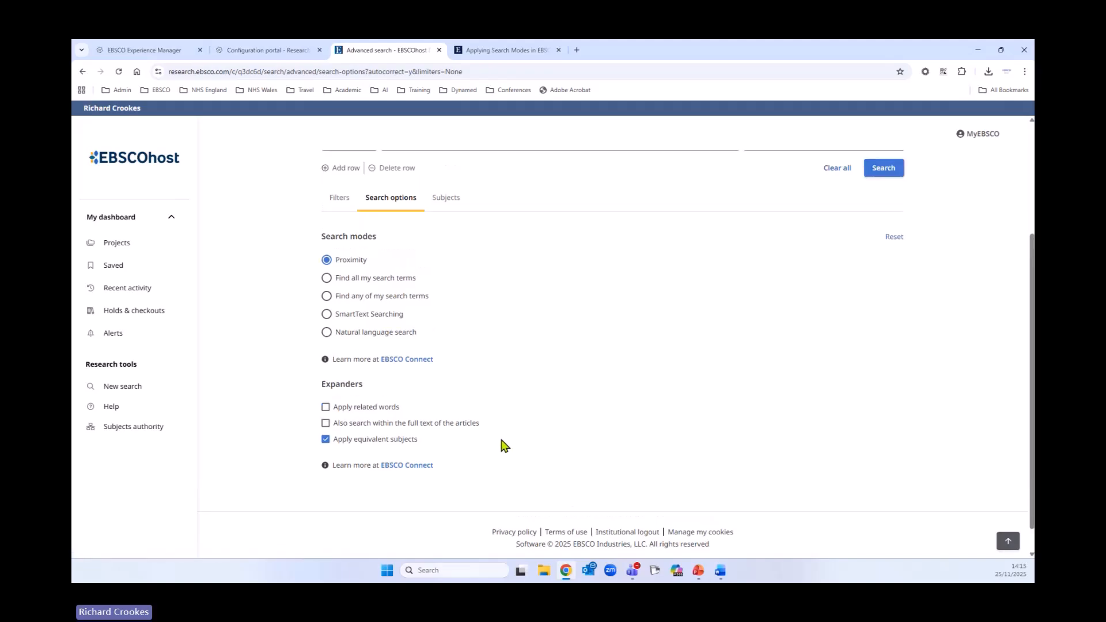
left_click(446, 362)
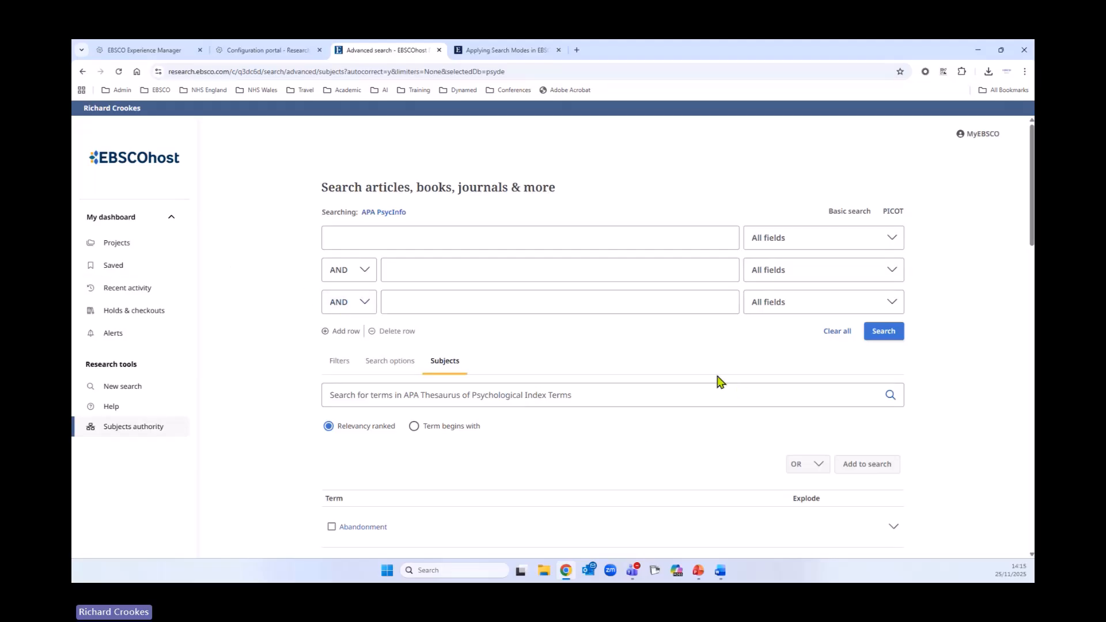
- Switch to basic search and turn on Natural language search
left_click(847, 212)
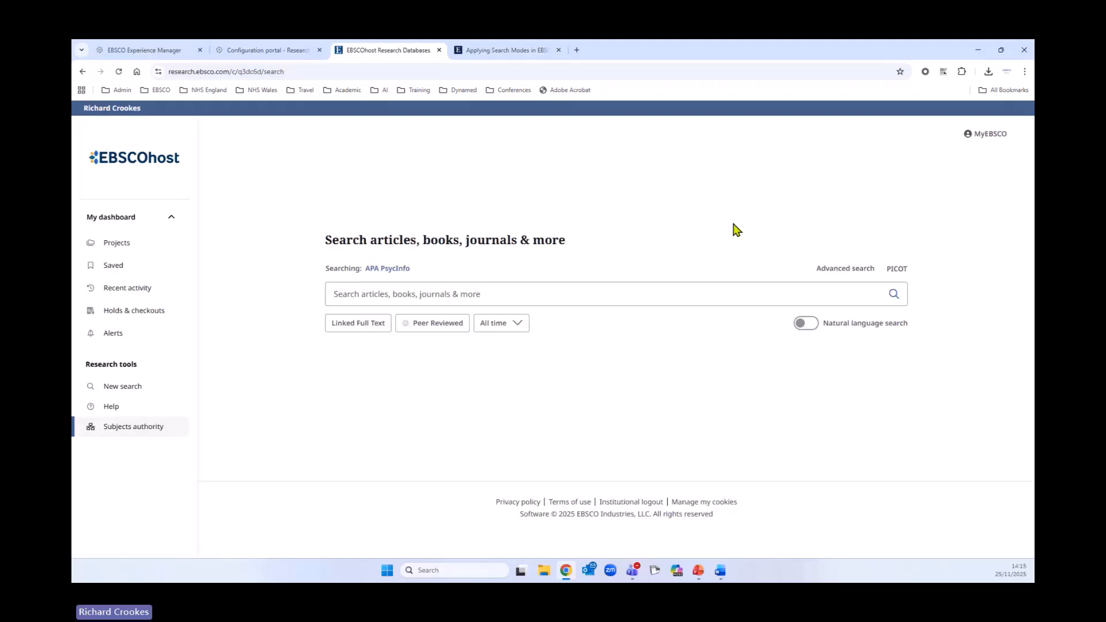
left_click(810, 324)
- Run a natural language search for "is exercise more effective than antidepressants for reducing depression in middle aged patients?"
left_click(429, 297)
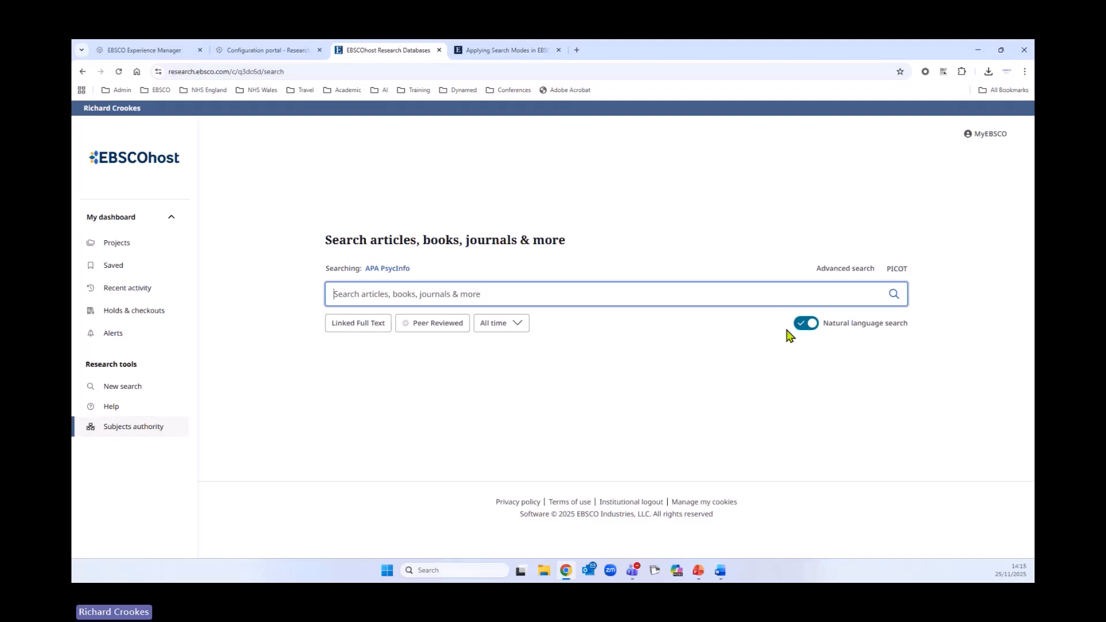
type("is")
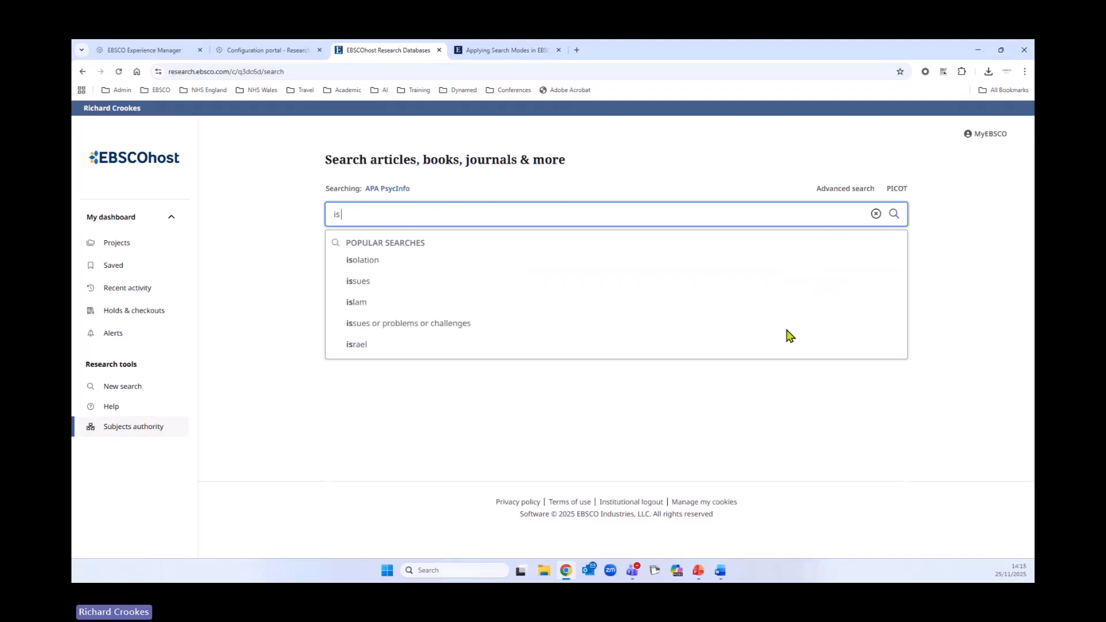
type(" exercise more ")
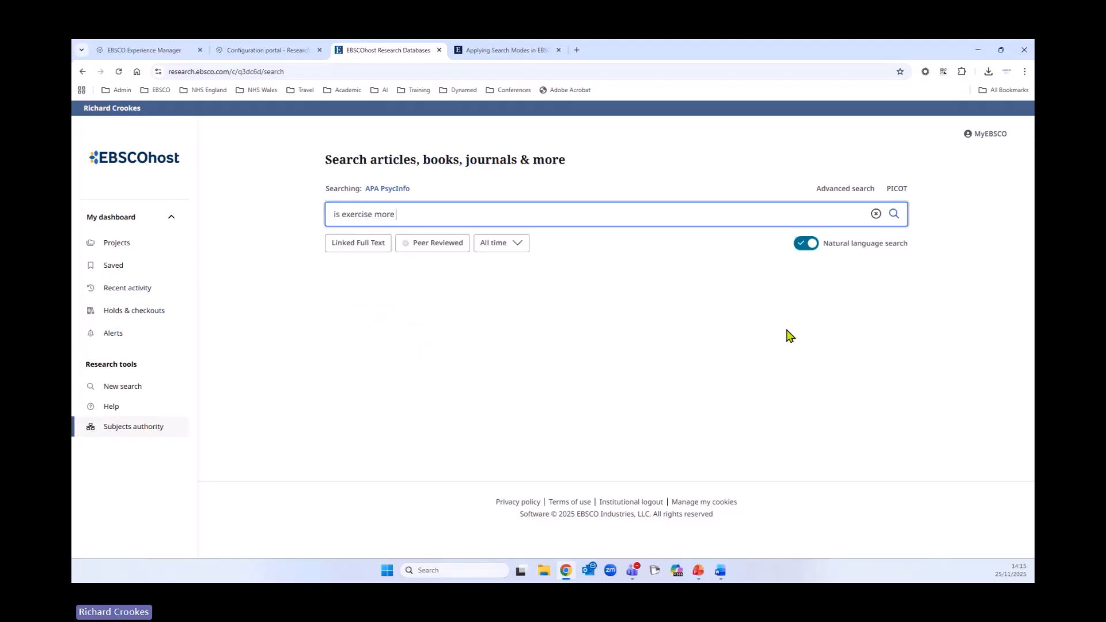
type("effective th")
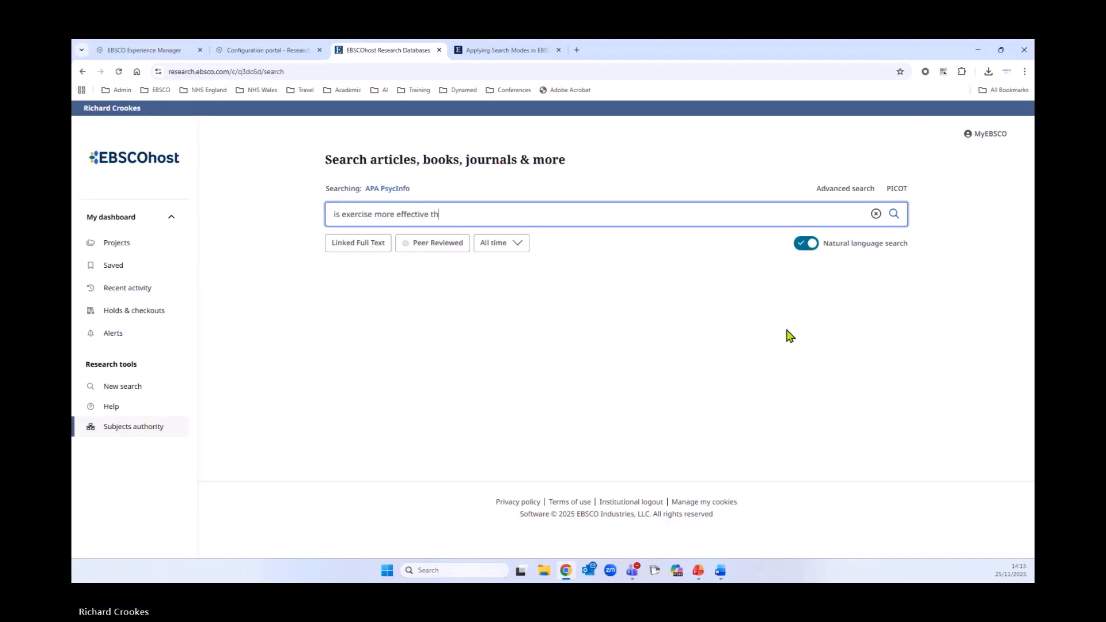
type("an antidep")
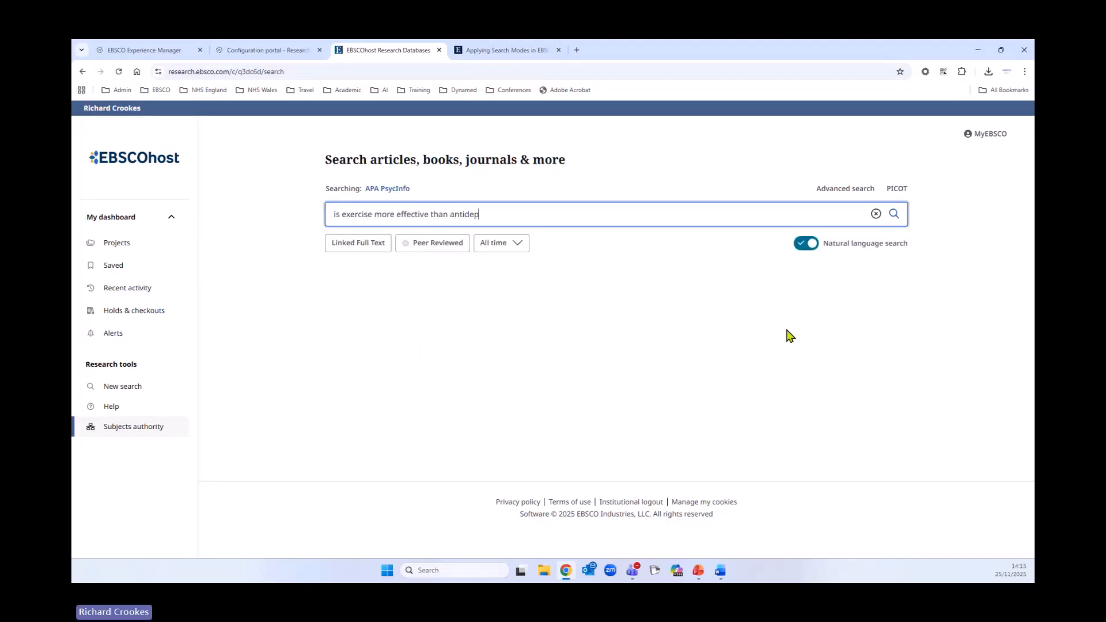
type("ressants ")
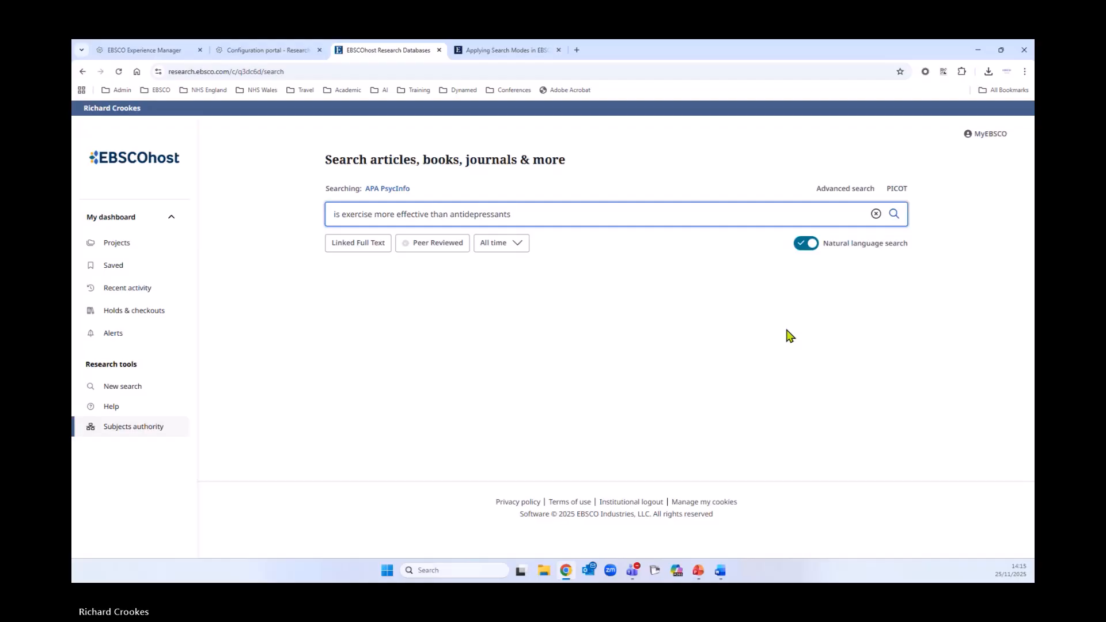
type("for redu")
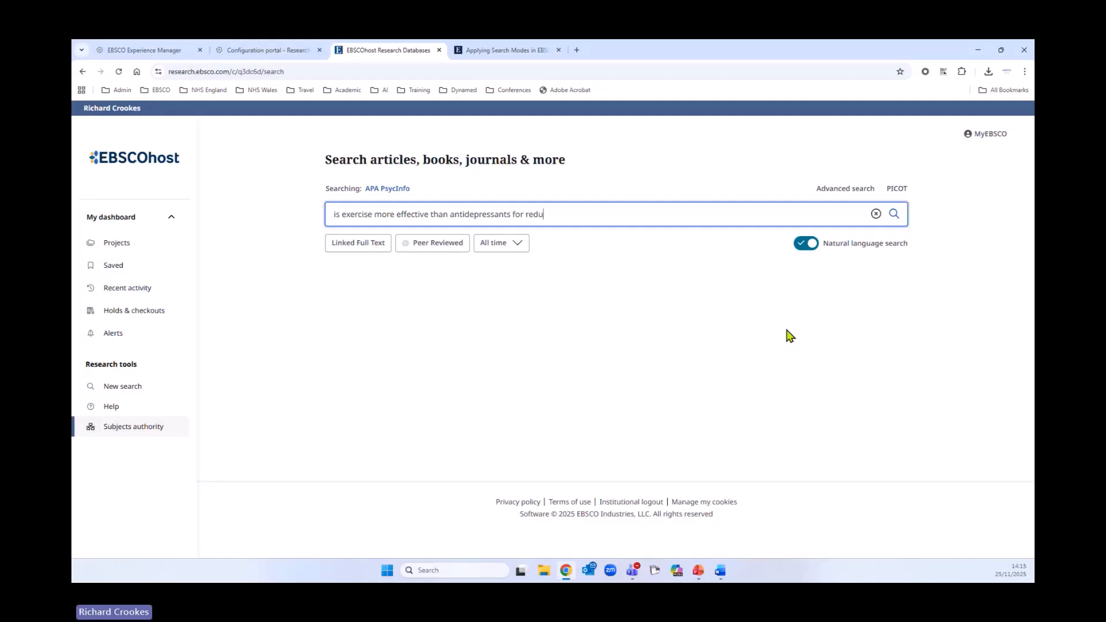
type("cing depression in middle aged patients")
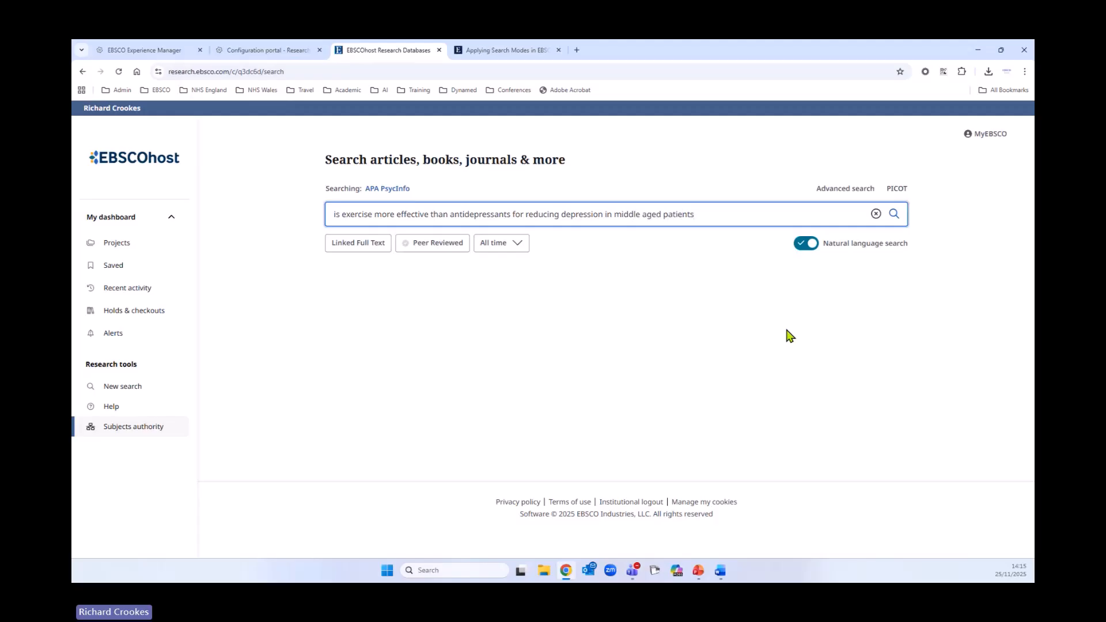
type("?")
left_click(894, 215)
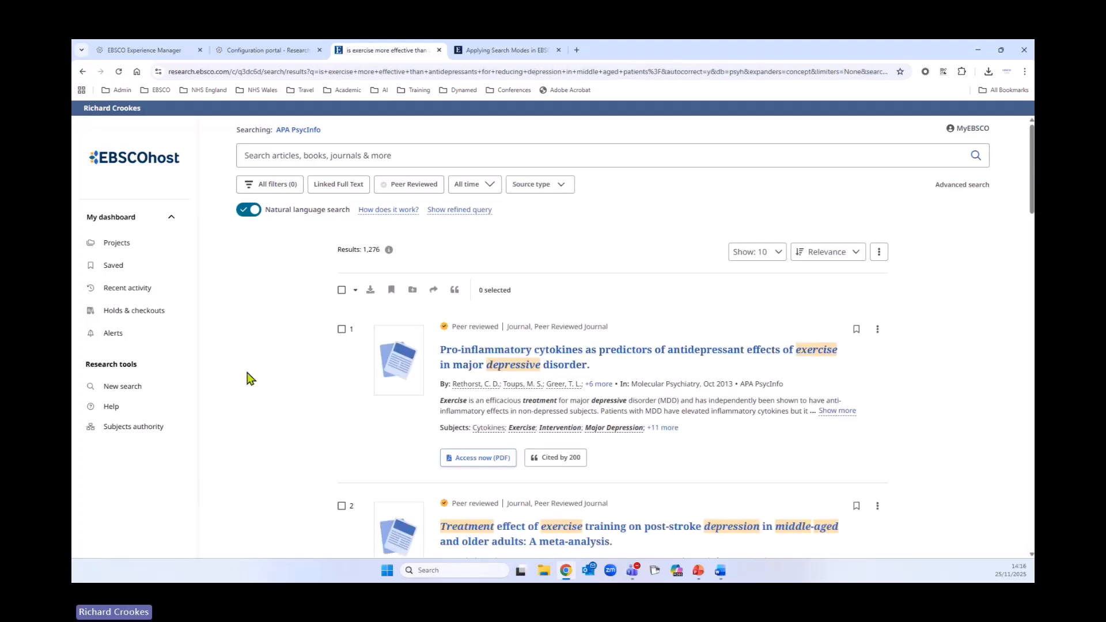
- Scroll through the top results and examine the highlighted terms in the records
scroll(247, 377, "down", 1)
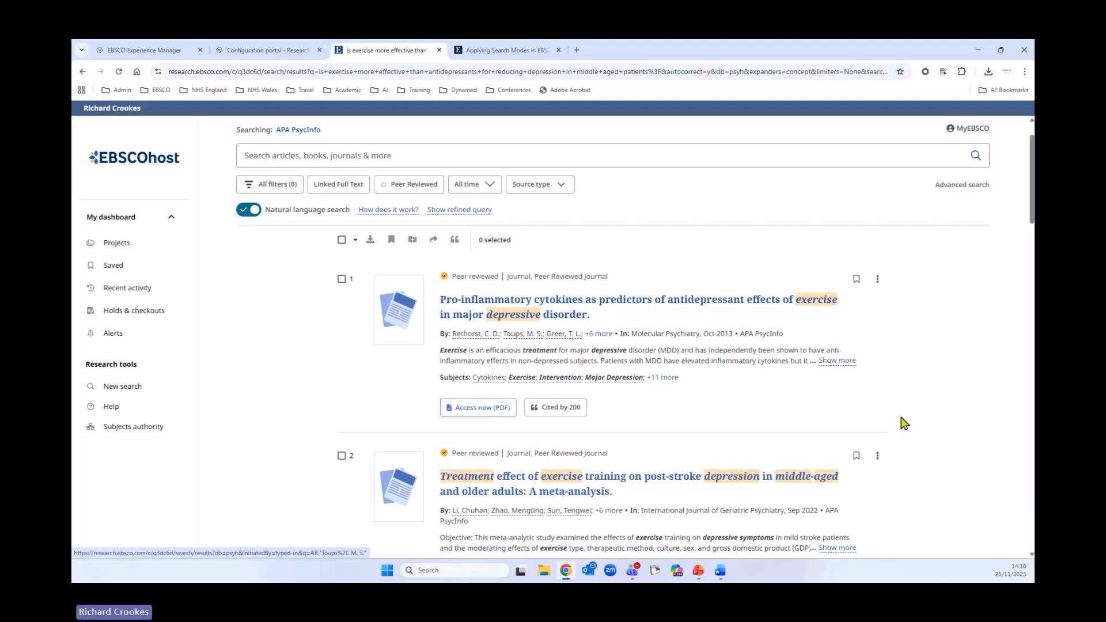
scroll(901, 420, "down", 2)
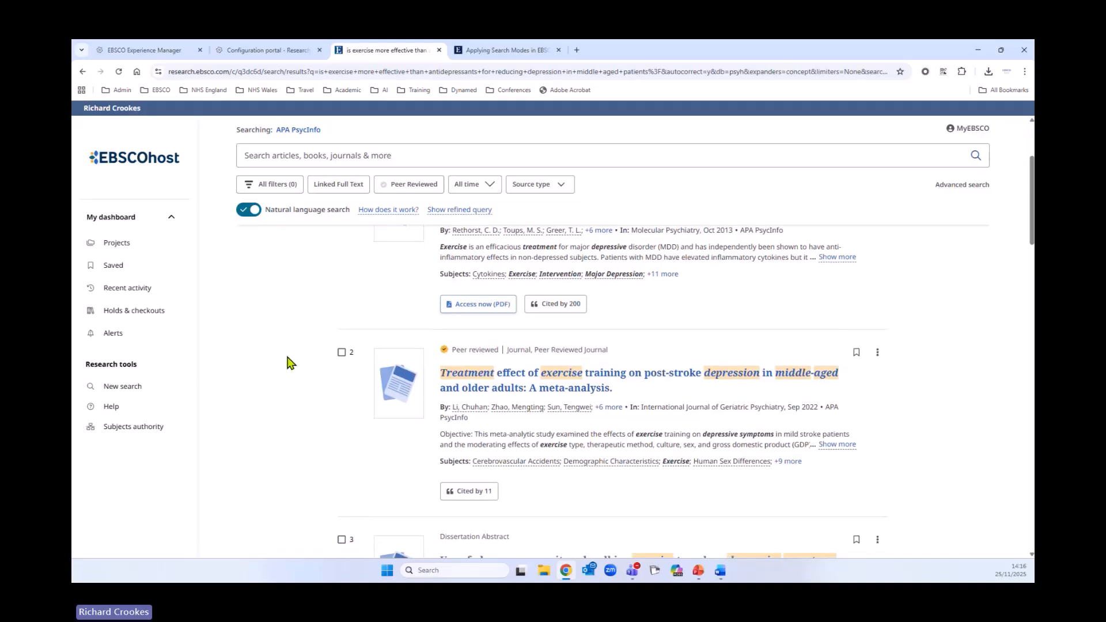
scroll(288, 369, "down", 2)
scroll(288, 369, "down", 2)
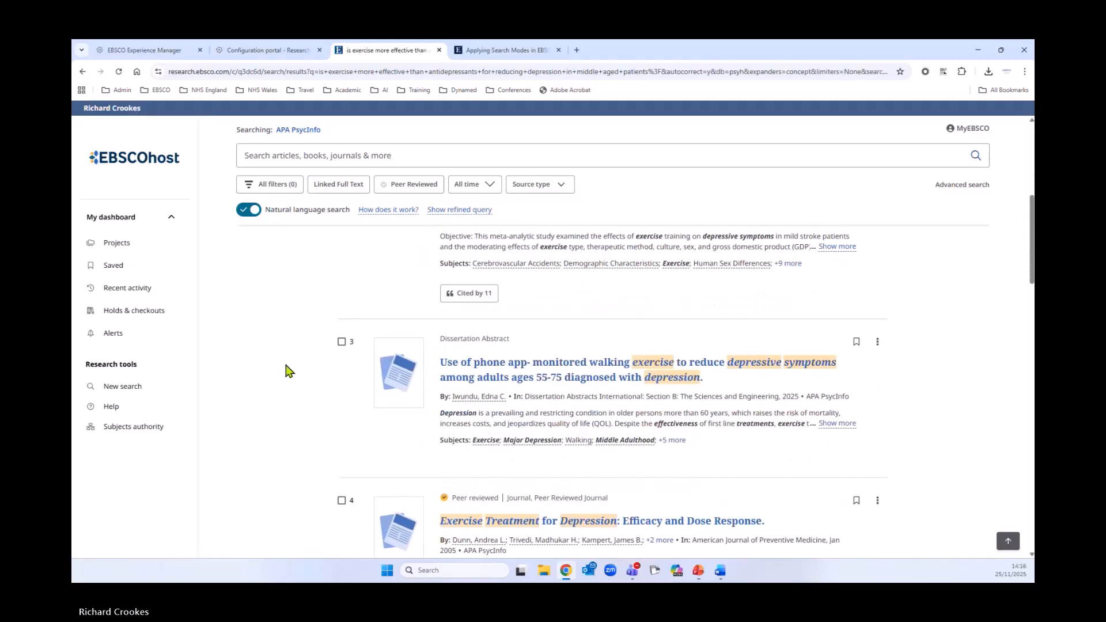
scroll(301, 419, "down", 4)
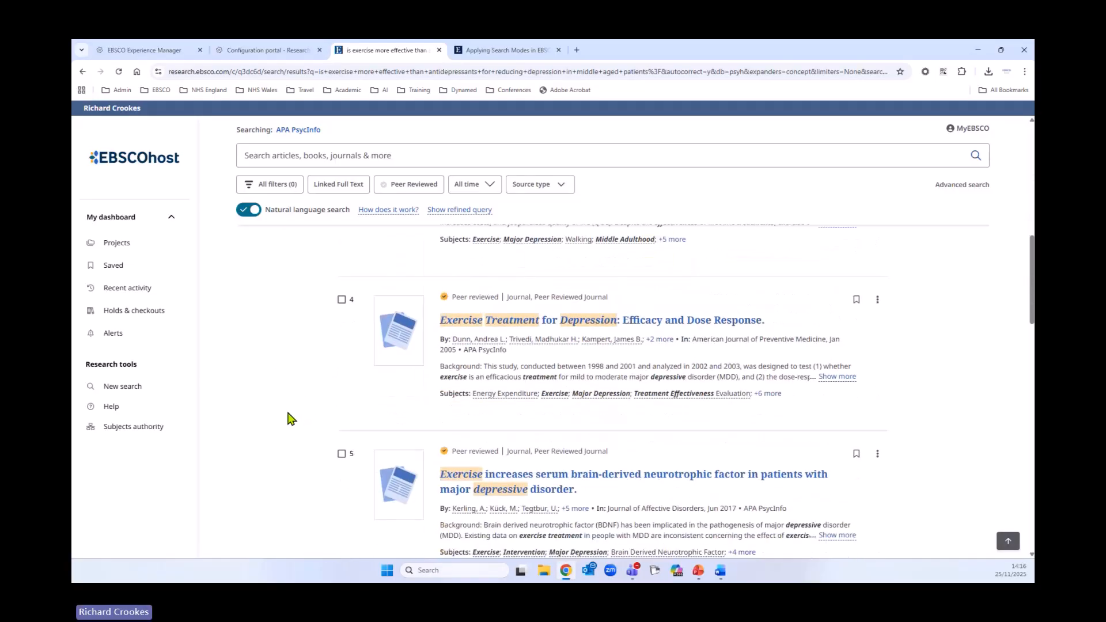
scroll(292, 423, "up", 3)
scroll(292, 425, "up", 5)
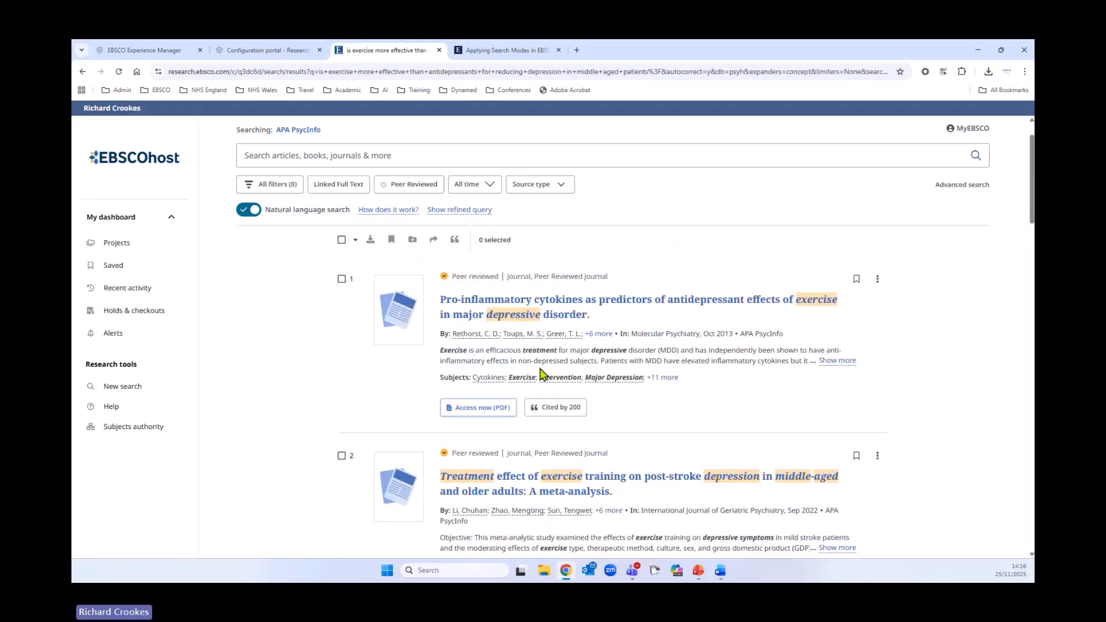
left_click_drag(523, 351, 554, 351)
scroll(240, 424, "down", 4)
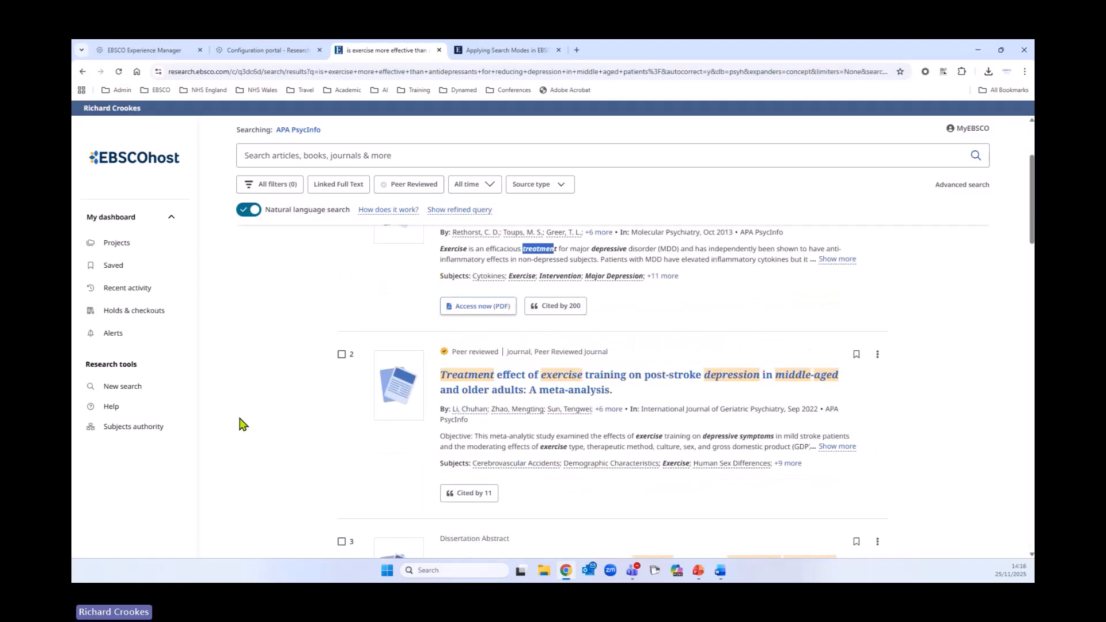
scroll(231, 444, "down", 6)
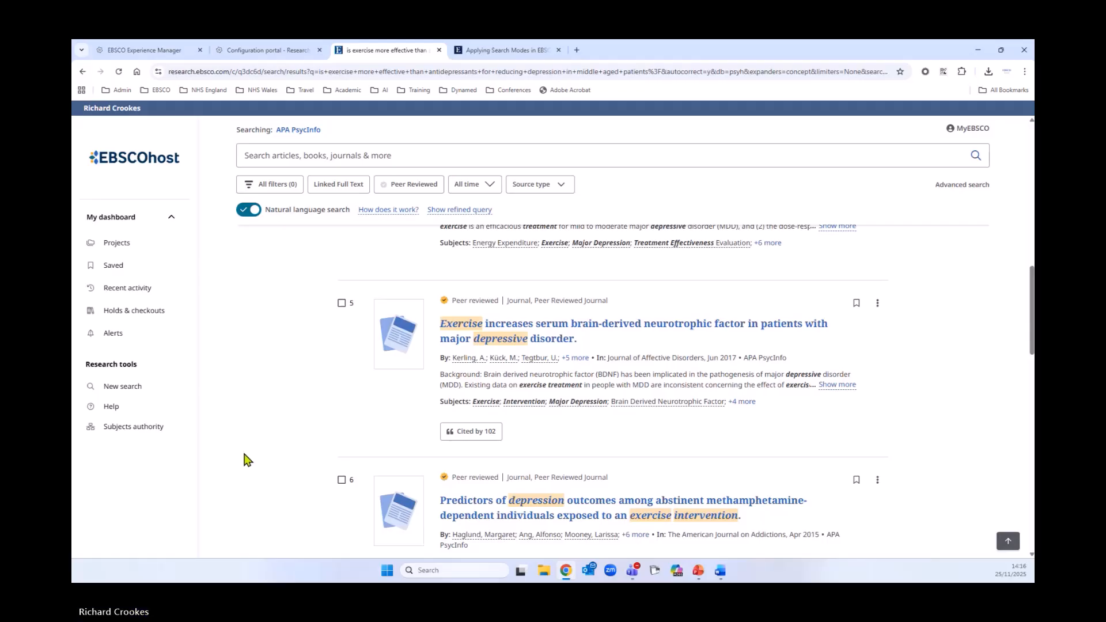
scroll(244, 460, "up", 2)
scroll(246, 460, "up", 8)
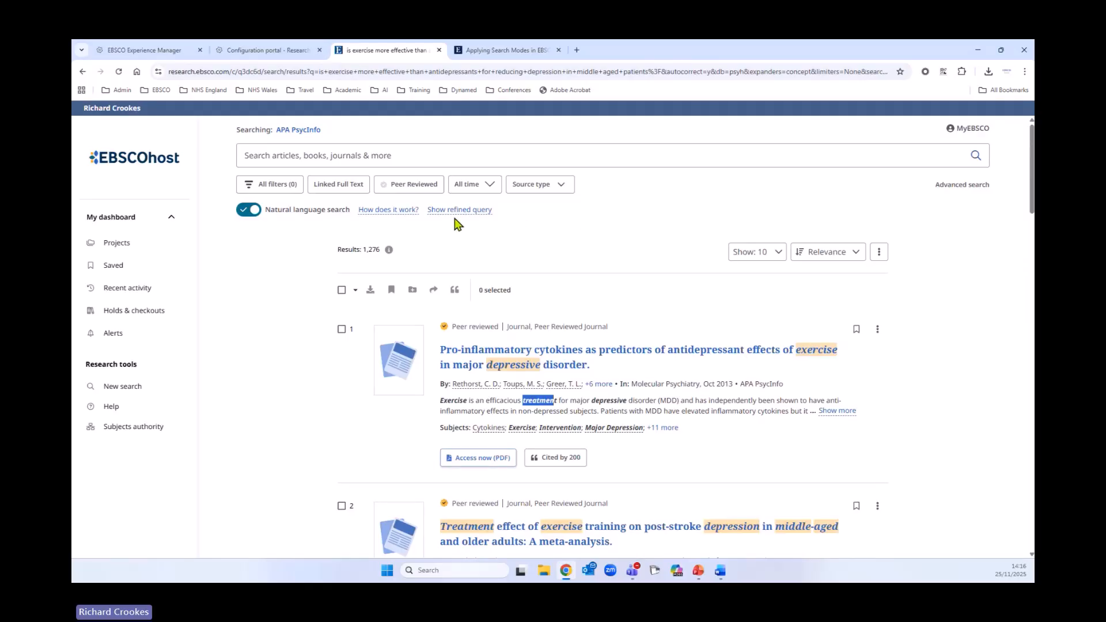
- Show the refined query, copy its text, and close the dialog
left_click(483, 211)
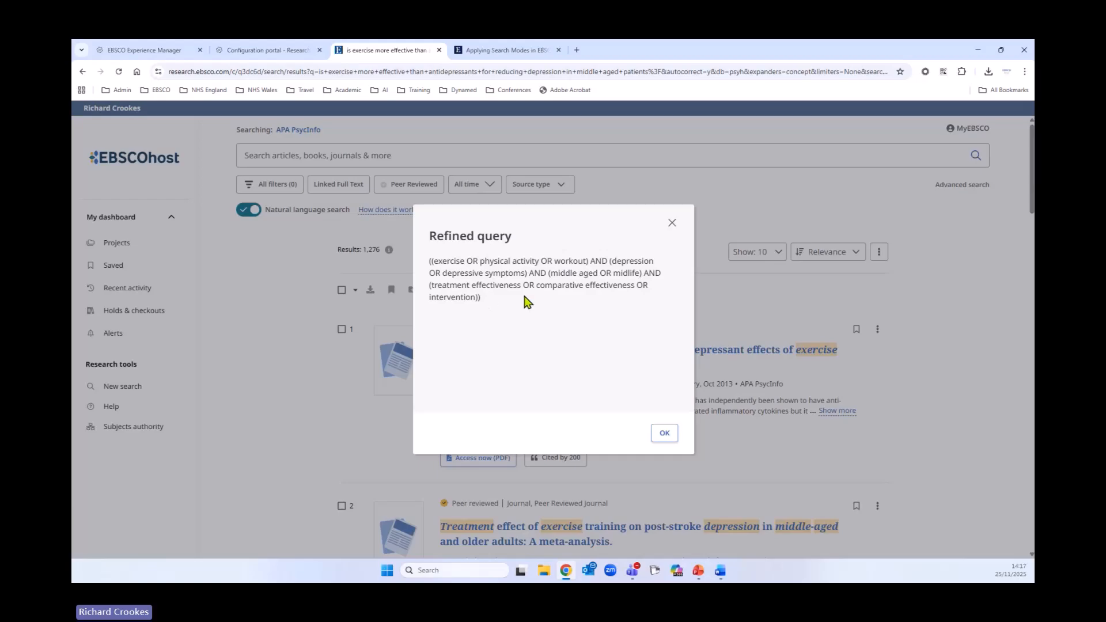
left_click_drag(506, 305, 429, 259)
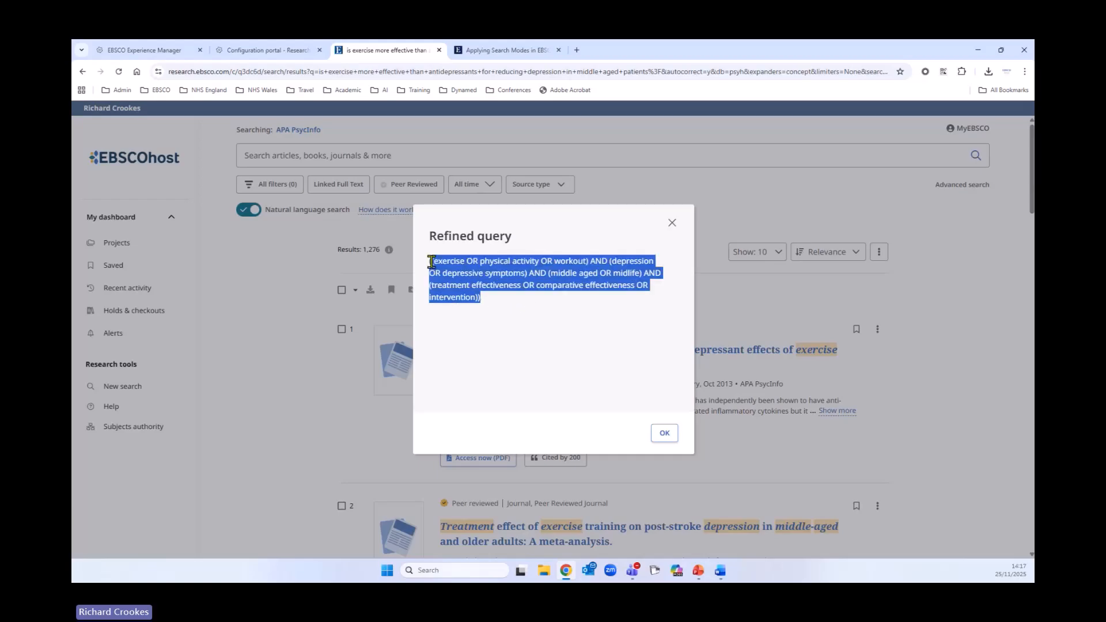
right_click(478, 285)
left_click(483, 297)
left_click(442, 352)
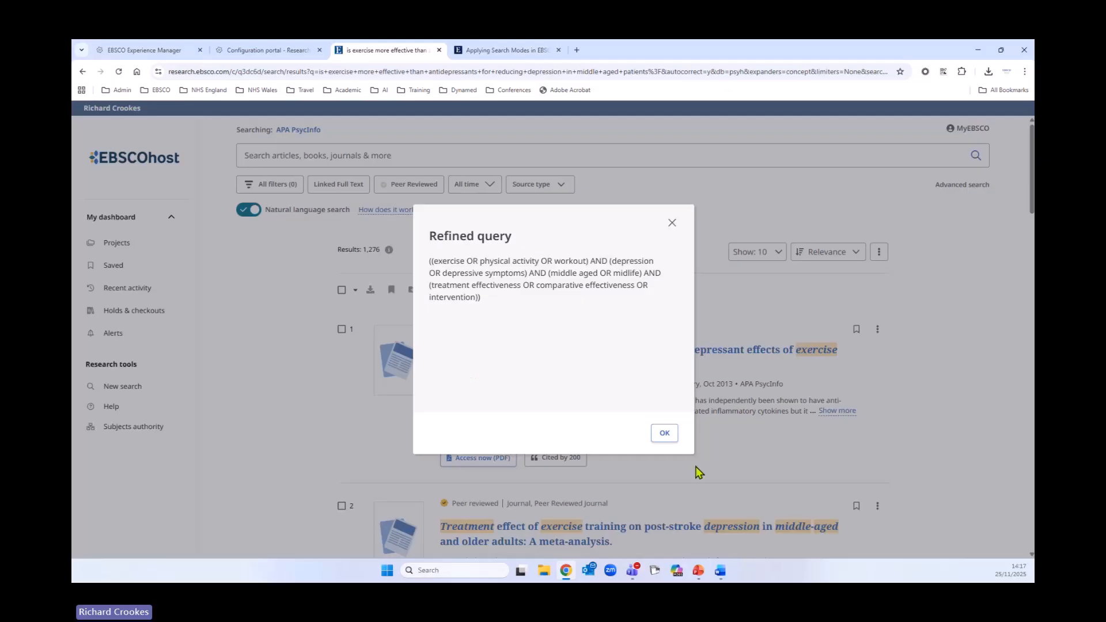
left_click(663, 433)
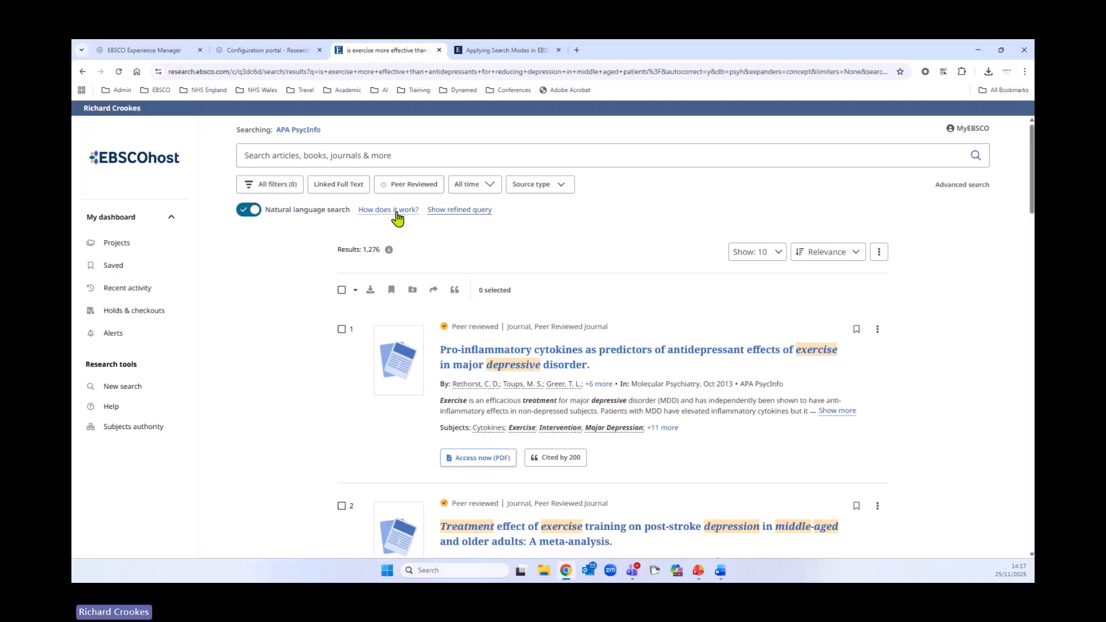
- Read the explanation of natural language search and review the results-per-page and sort options
left_click(396, 213)
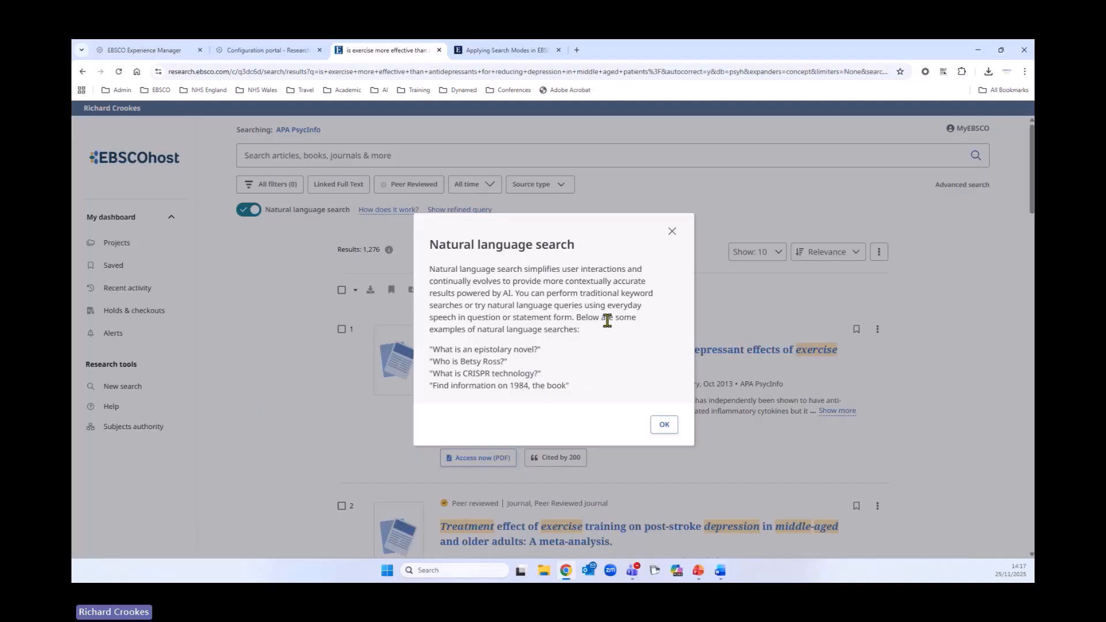
left_click(664, 425)
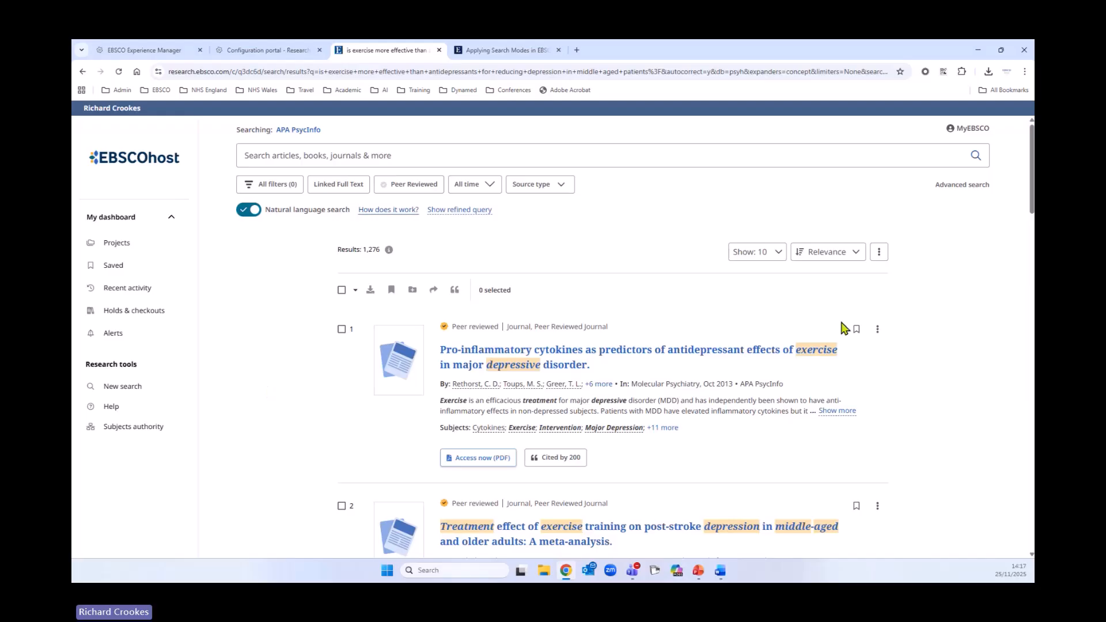
left_click(768, 255)
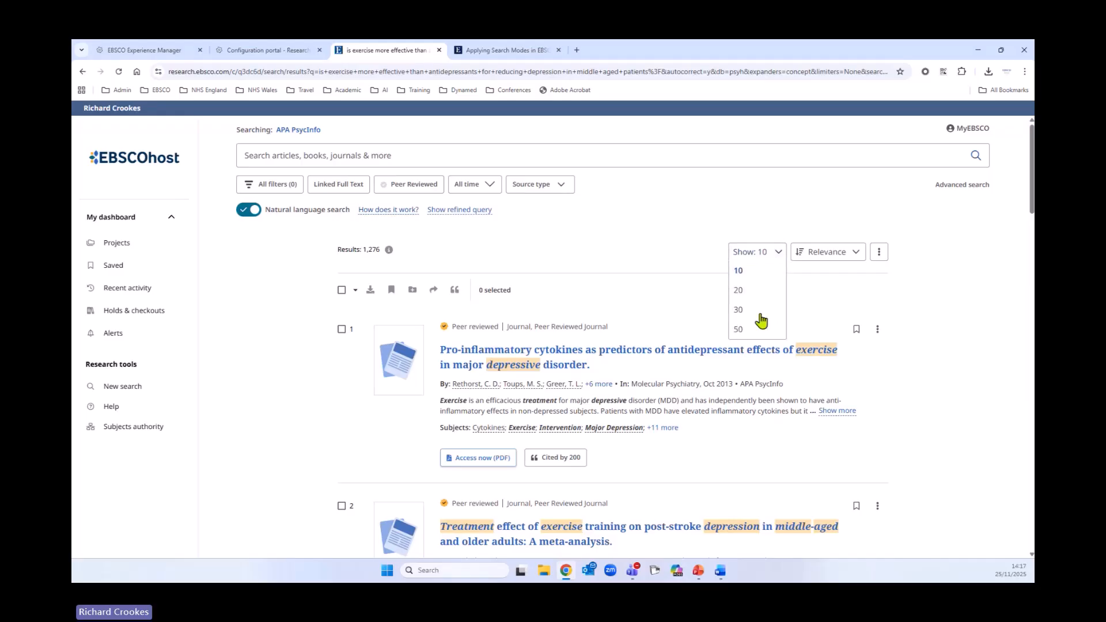
left_click(837, 253)
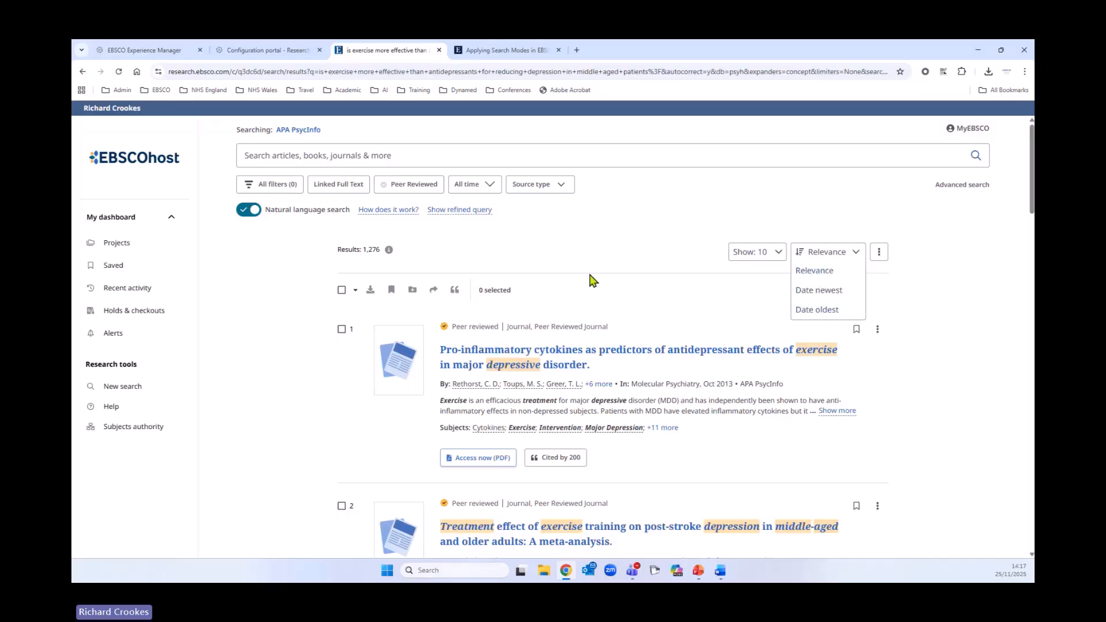
left_click(661, 245)
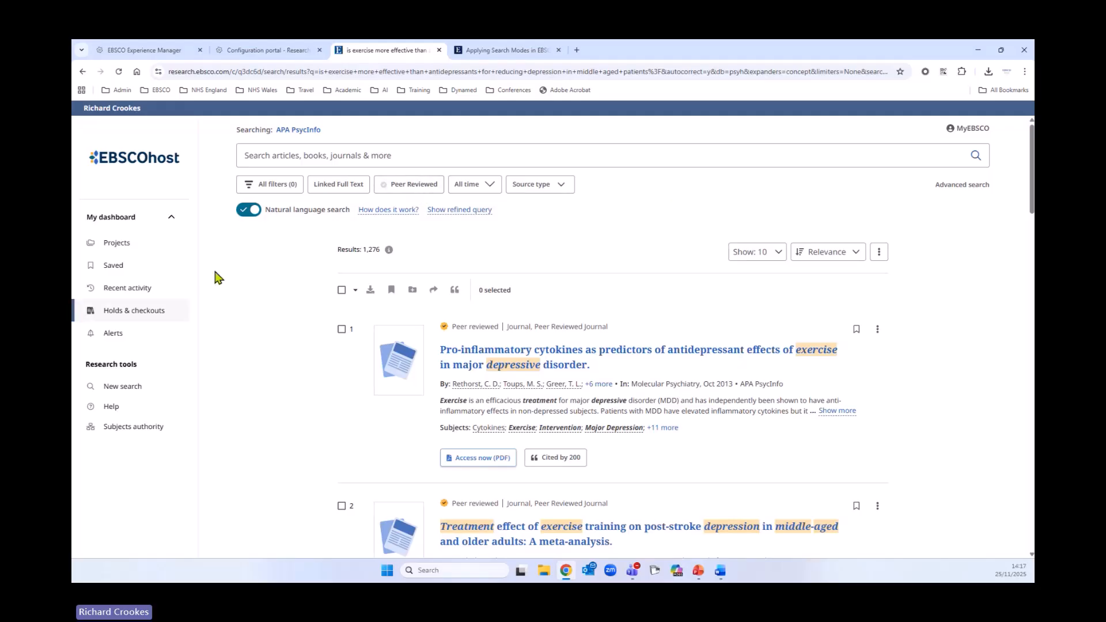
- Limit the results to publications from the past 5 years
left_click(481, 189)
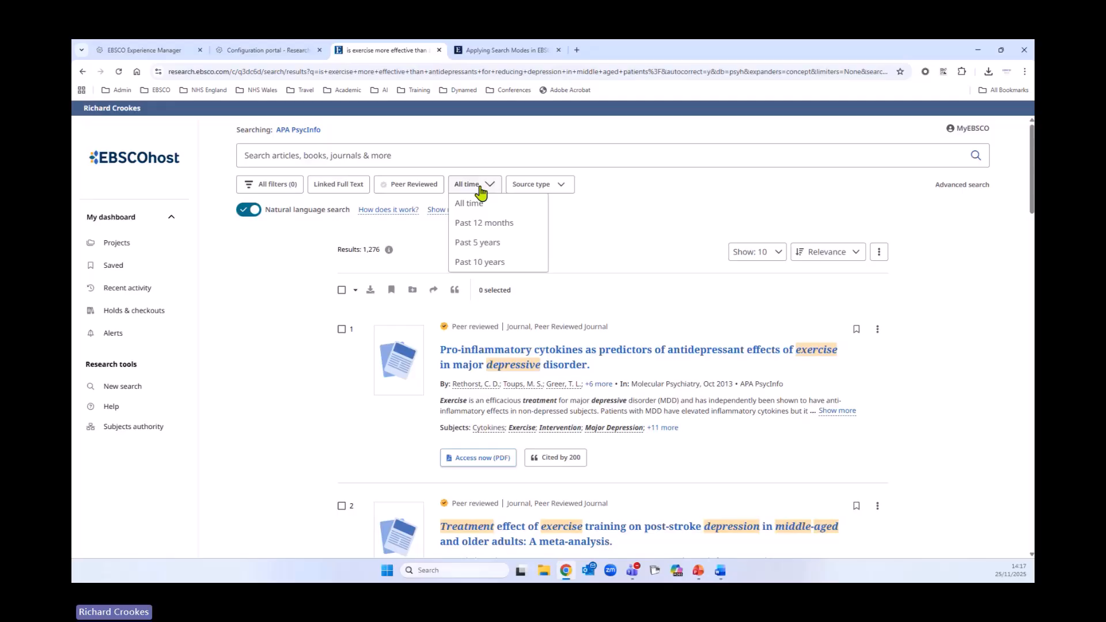
left_click(491, 243)
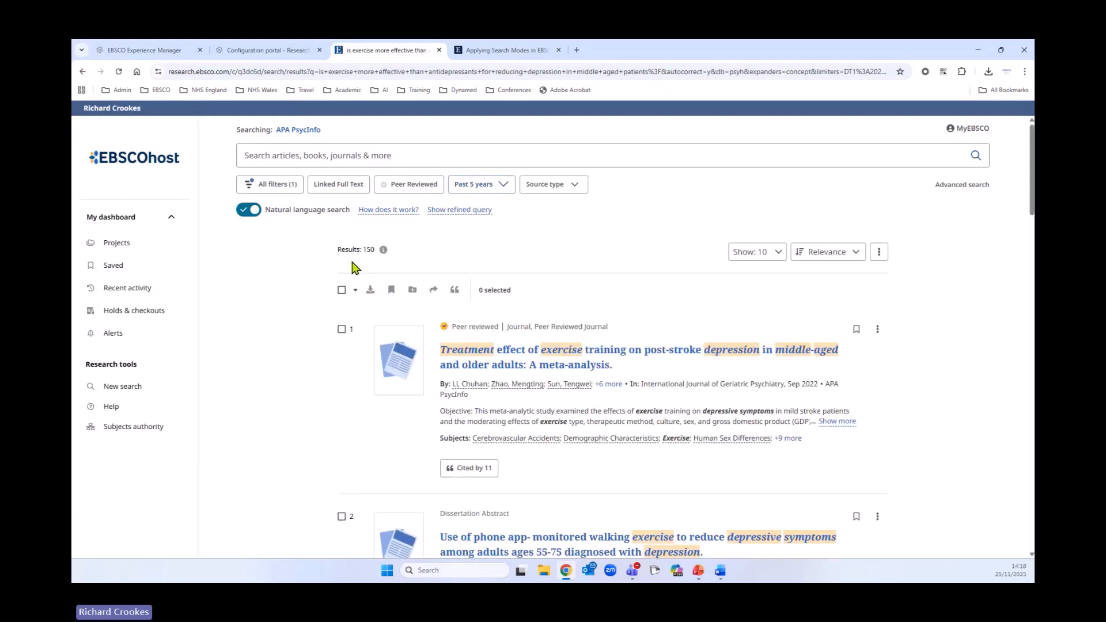
scroll(305, 381, "down", 3)
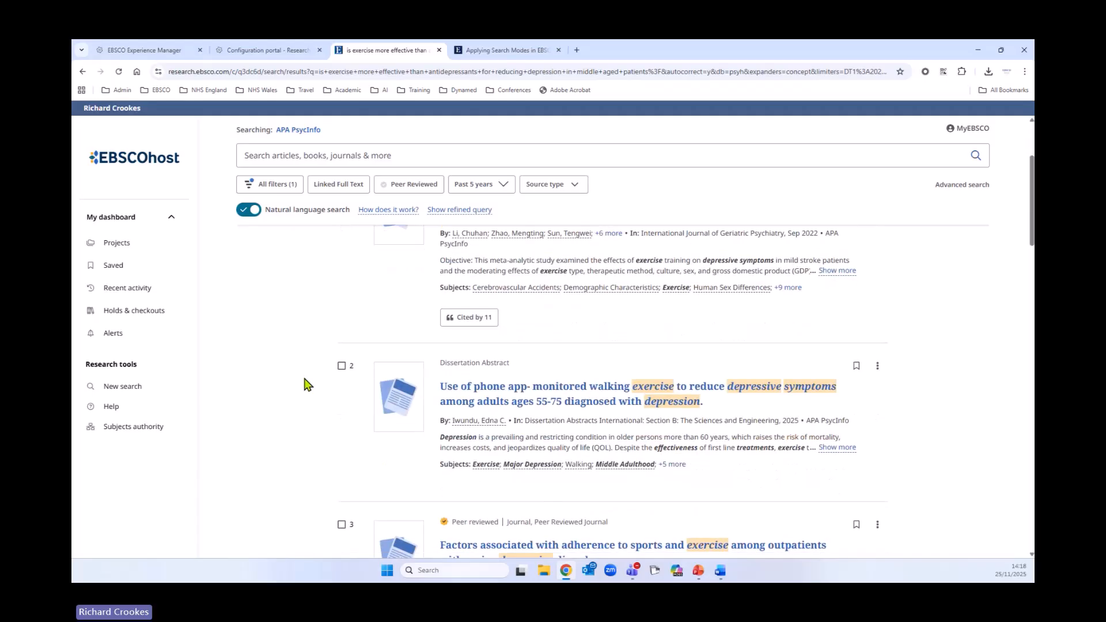
scroll(304, 382, "up", 3)
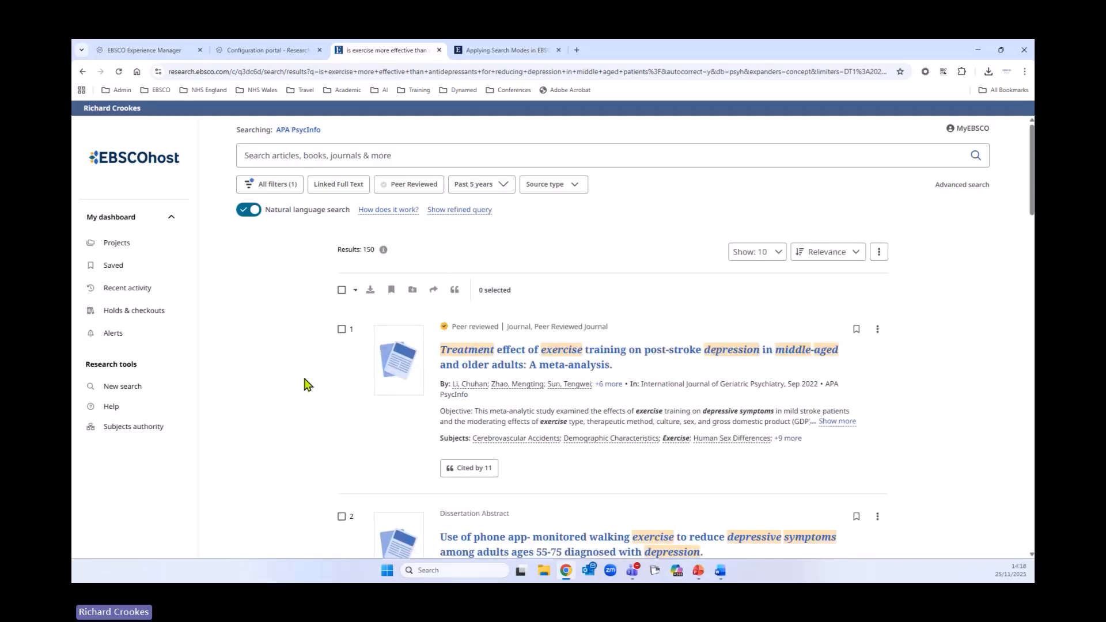
- Filter the results by source type to Academic Journals only
left_click(574, 187)
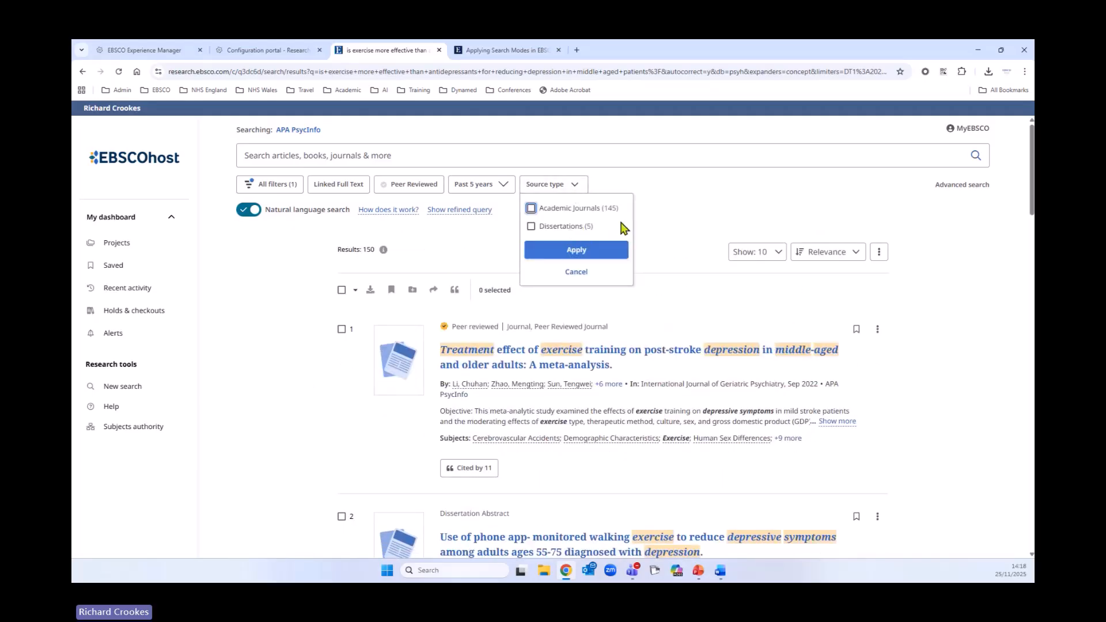
left_click(531, 208)
left_click(575, 252)
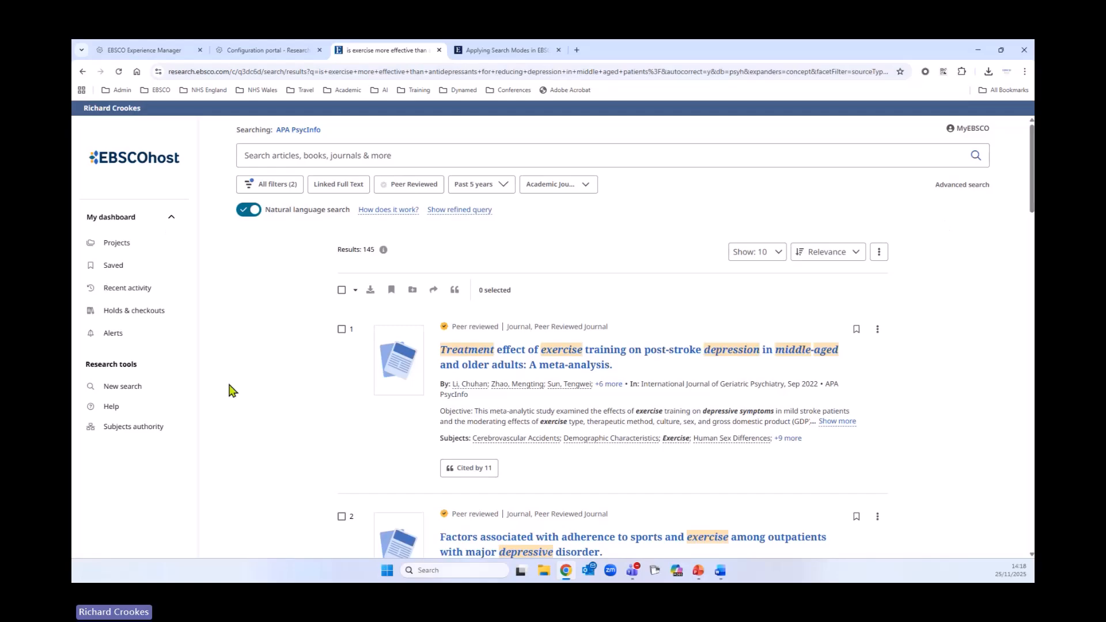
- Start a new advanced search and open its Search options to view the search modes
left_click(126, 391)
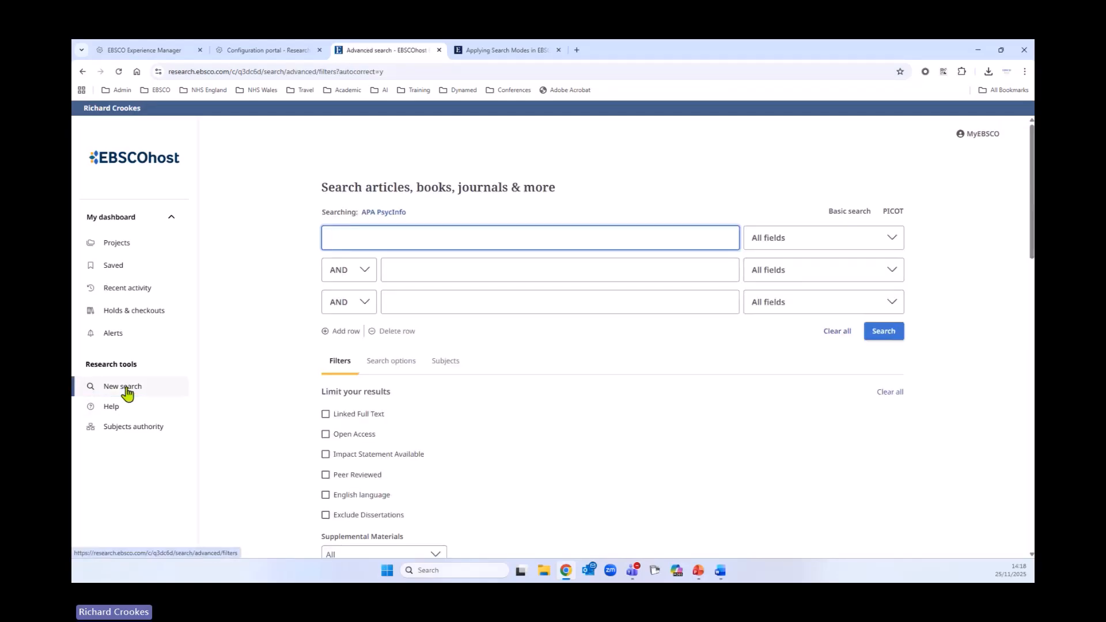
scroll(334, 311, "down", 2)
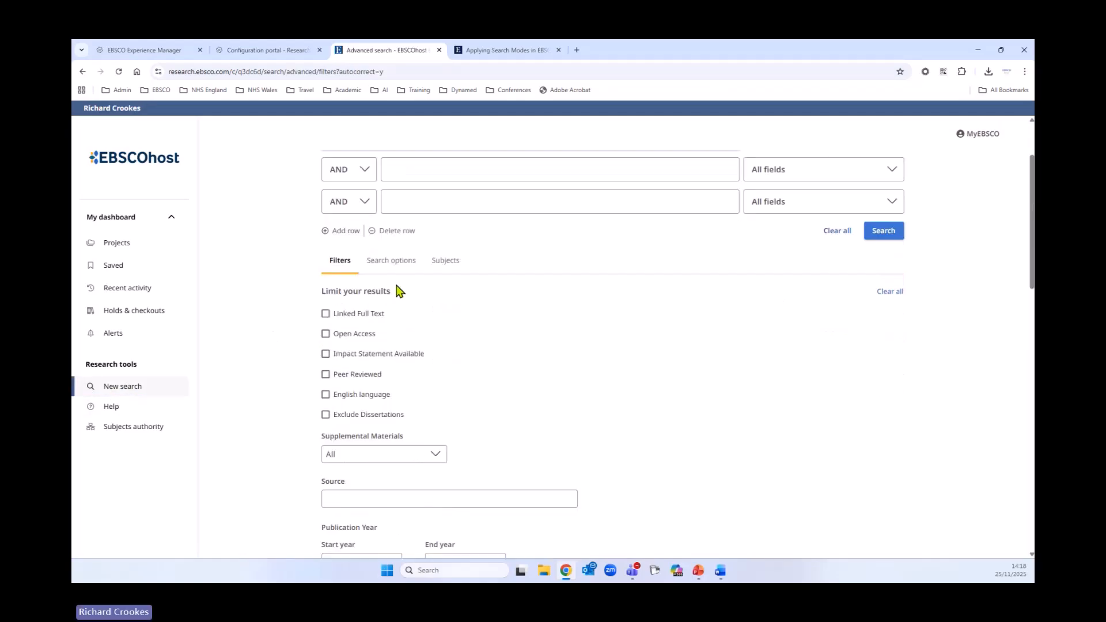
left_click(410, 262)
scroll(698, 371, "down", 2)
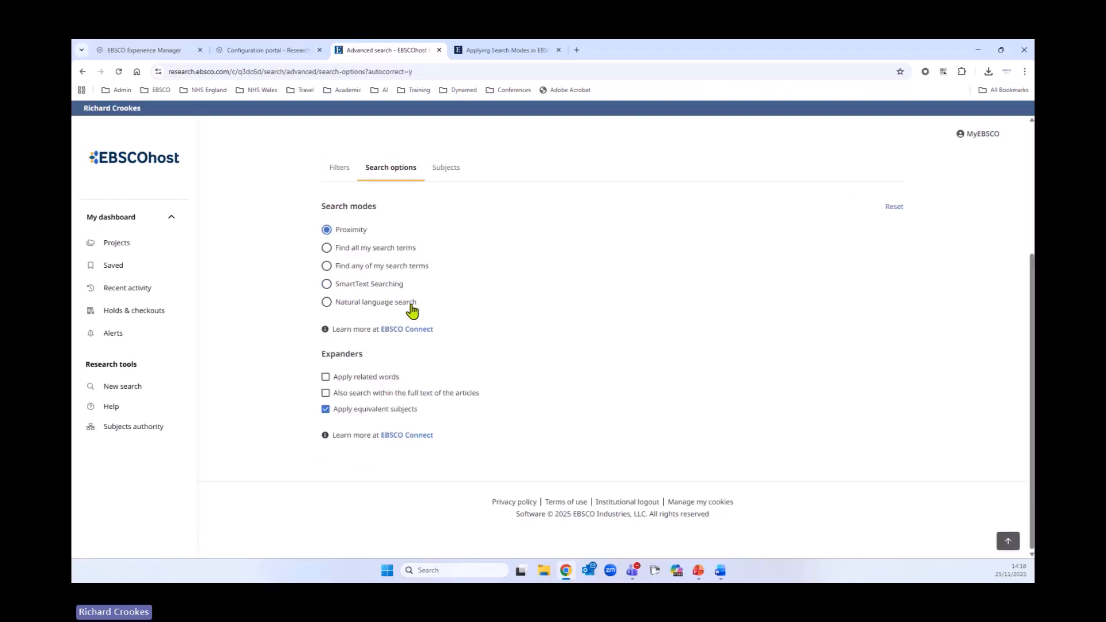
- Select Natural language search as the search mode in the advanced search options
scroll(599, 343, "up", 2)
scroll(599, 343, "up", 1)
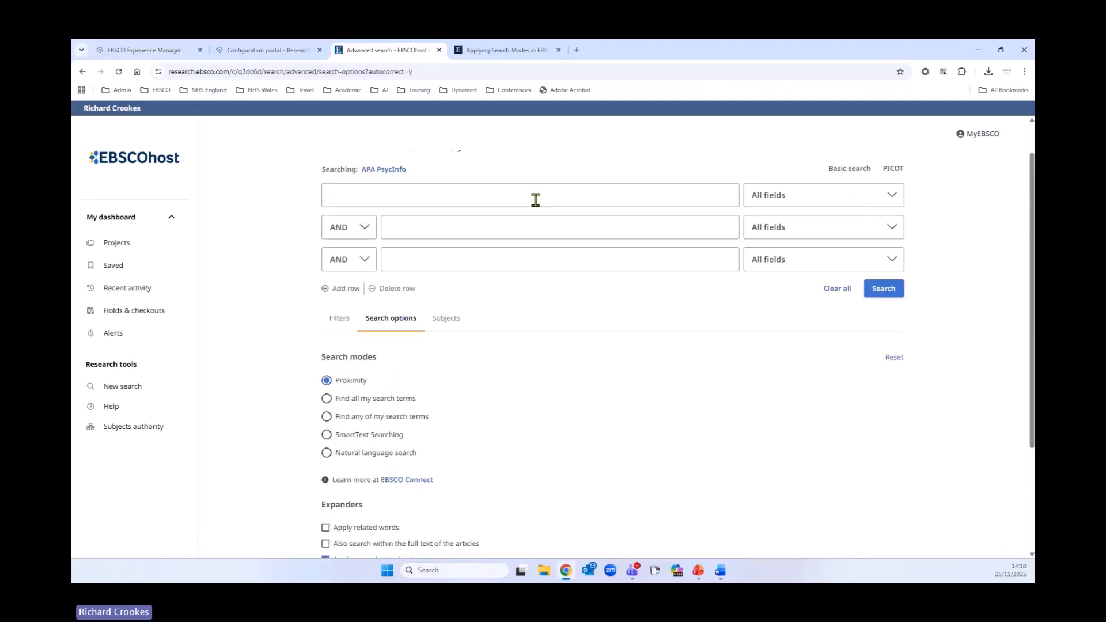
left_click(326, 452)
- Switch to basic search to view its Natural language search toggle
scroll(698, 410, "up", 1)
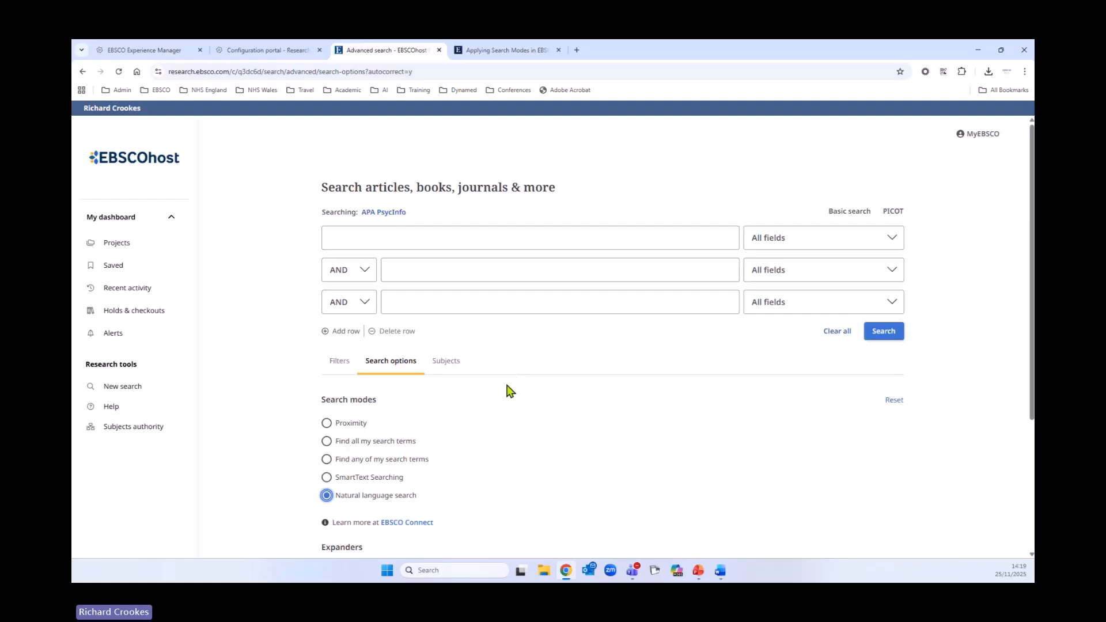
left_click(848, 212)
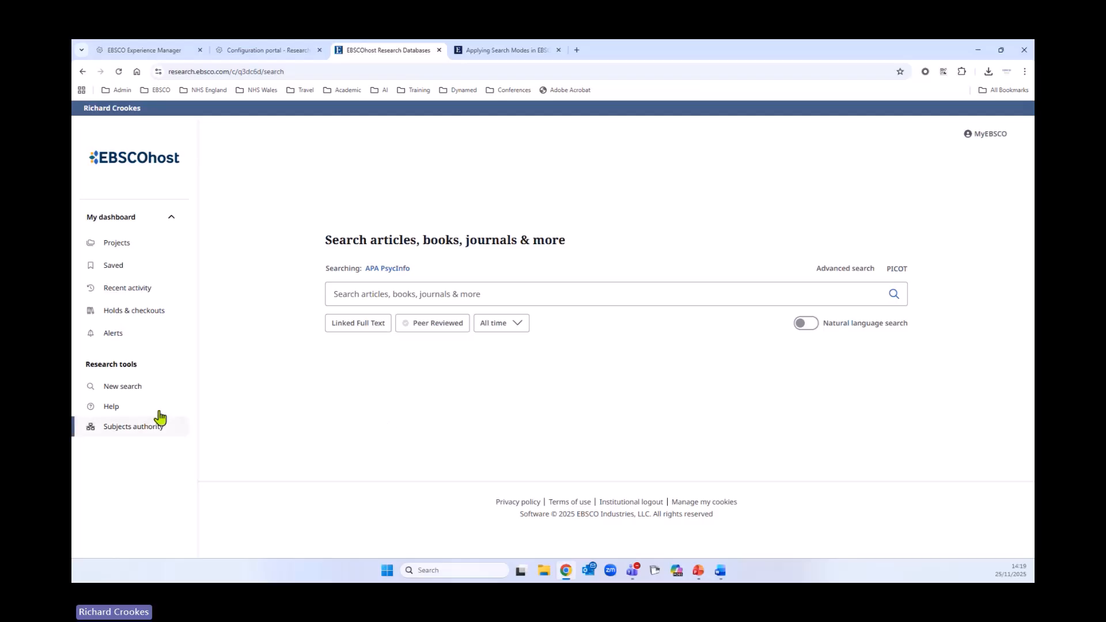
- Start a new search to return to a blank advanced search form
left_click(142, 392)
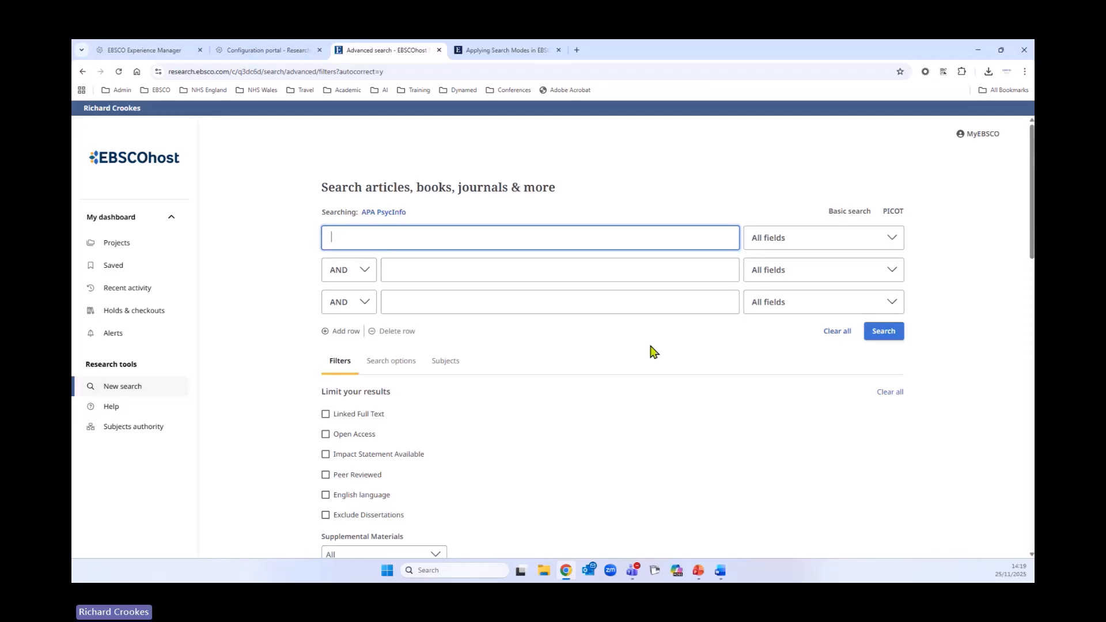
scroll(651, 347, "down", 1)
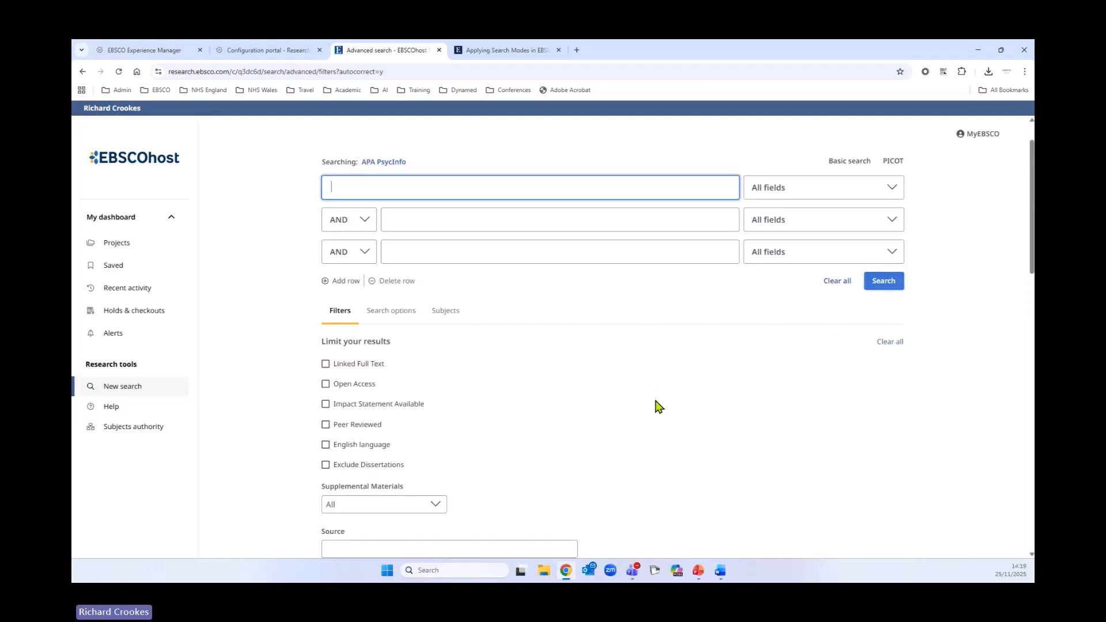
scroll(732, 403, "up", 1)
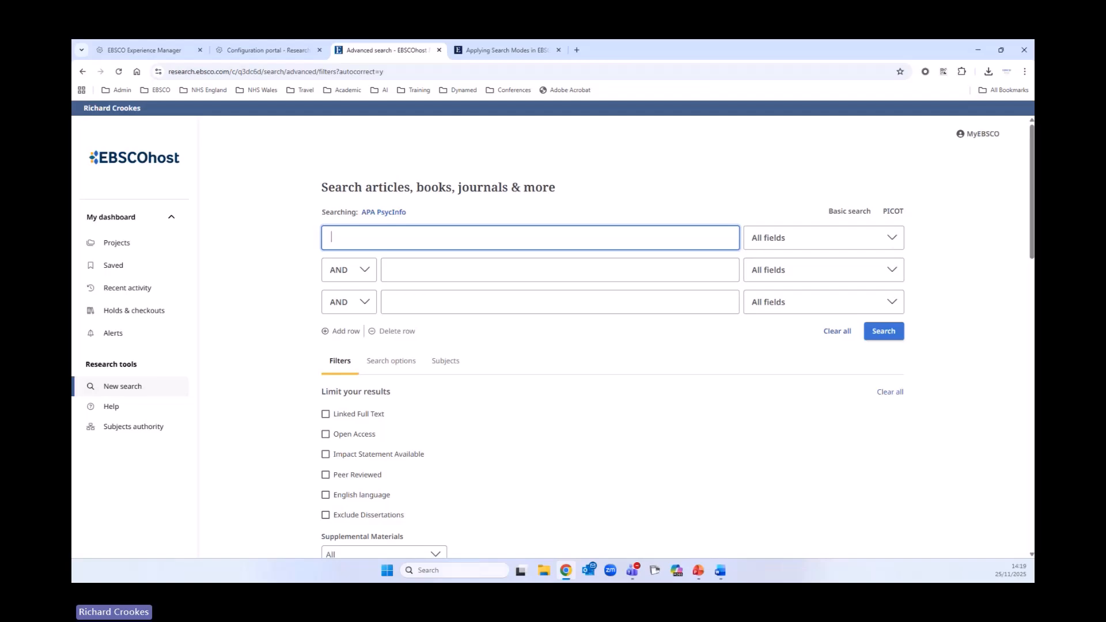
- Switch to the slide presentation and advance to the PEO research question slide
key("alt+Tab")
key("Right")
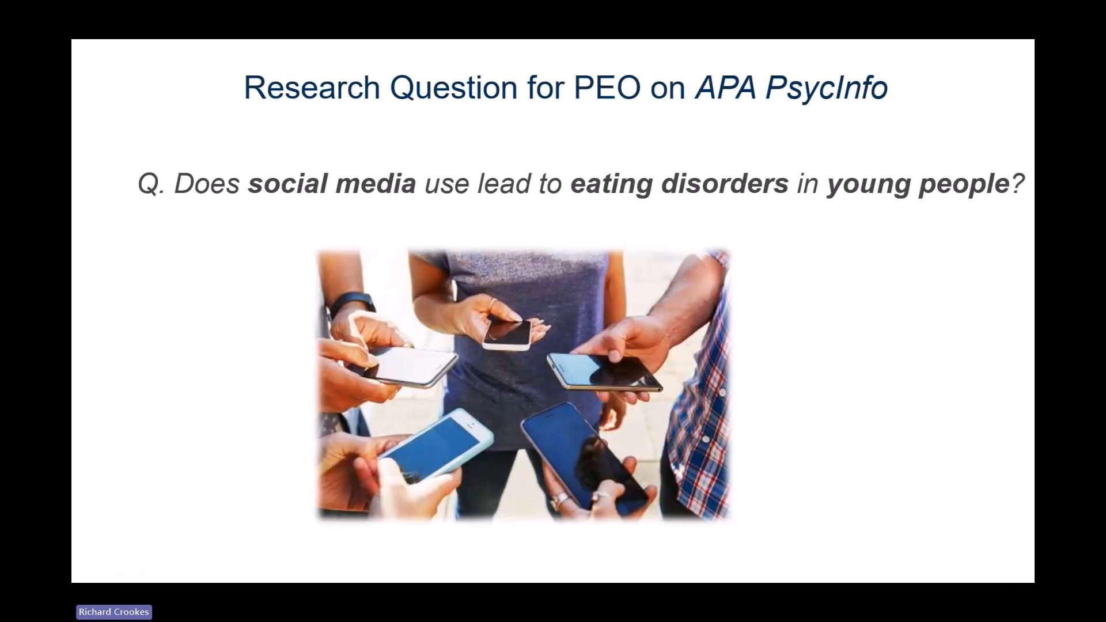
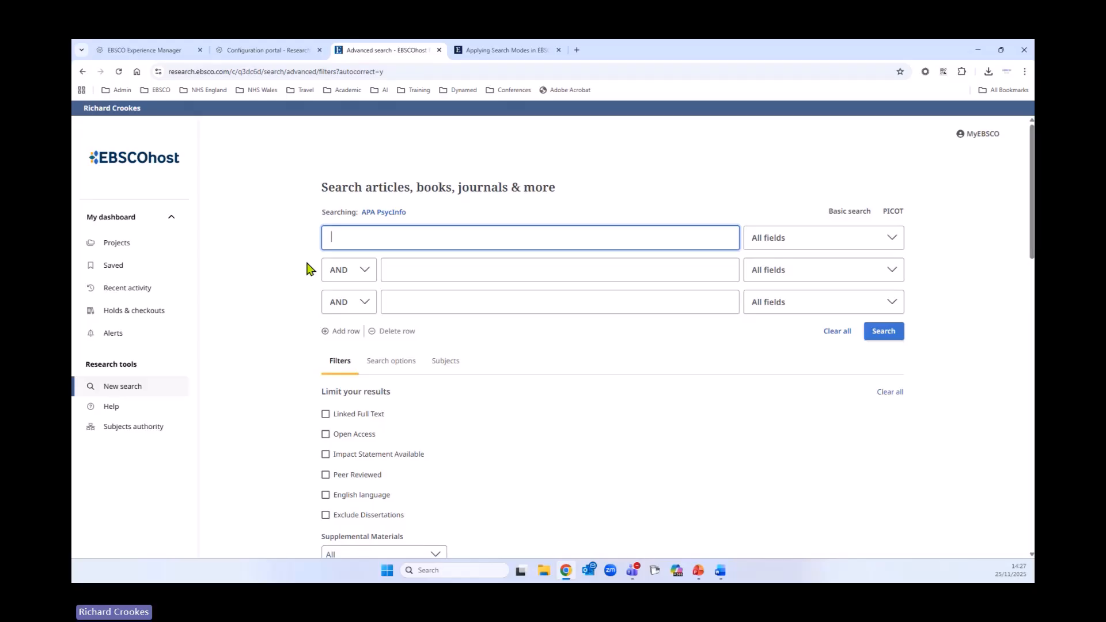
- Enter adolescen* OR youth OR teen* OR "young people" in the first advanced search row
type("ado")
type("les")
key("BackSpace")
type("escen* OR Y")
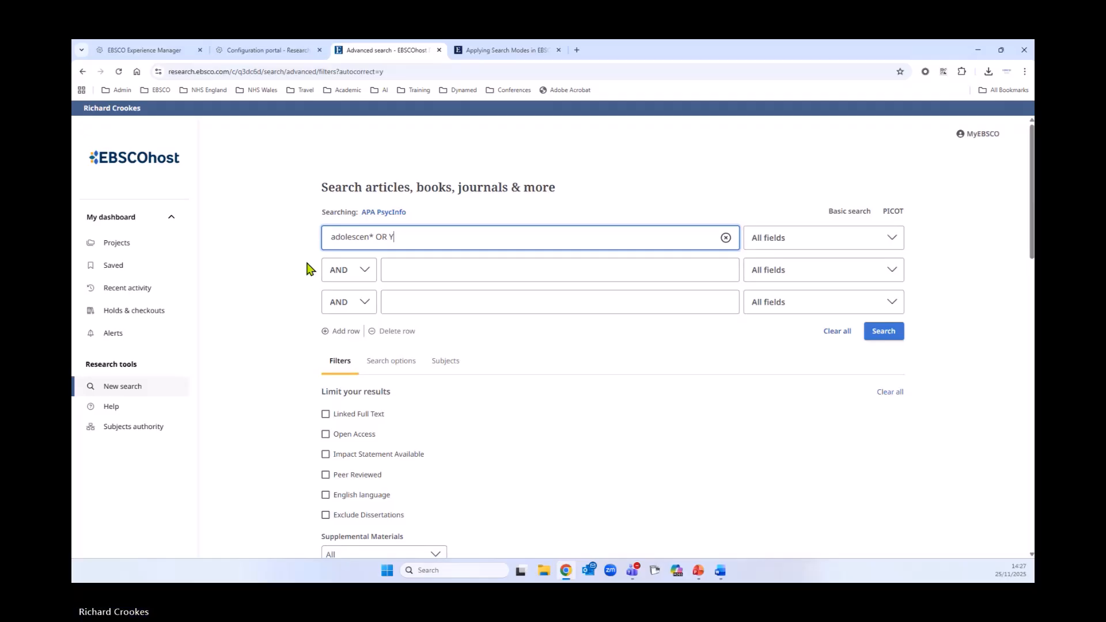
key("BackSpace")
type("youth OR ")
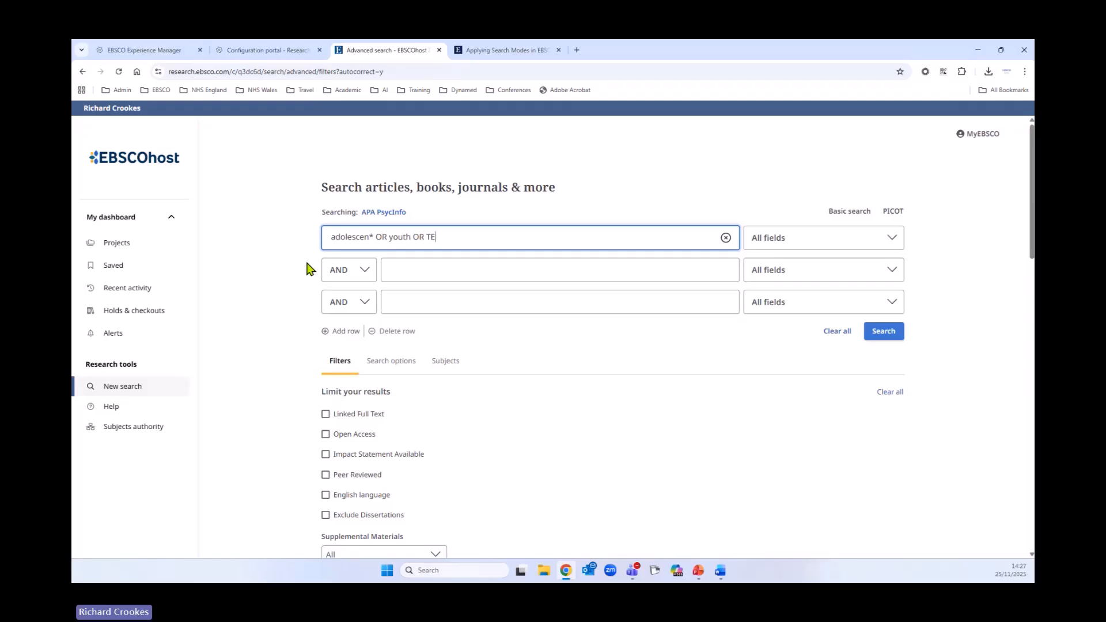
type("teenag")
type("OR")
type(" \"young people\"")
- Set the first row's field to Title or Abstract - XB and run the search
left_click(885, 245)
scroll(873, 285, "down", 3)
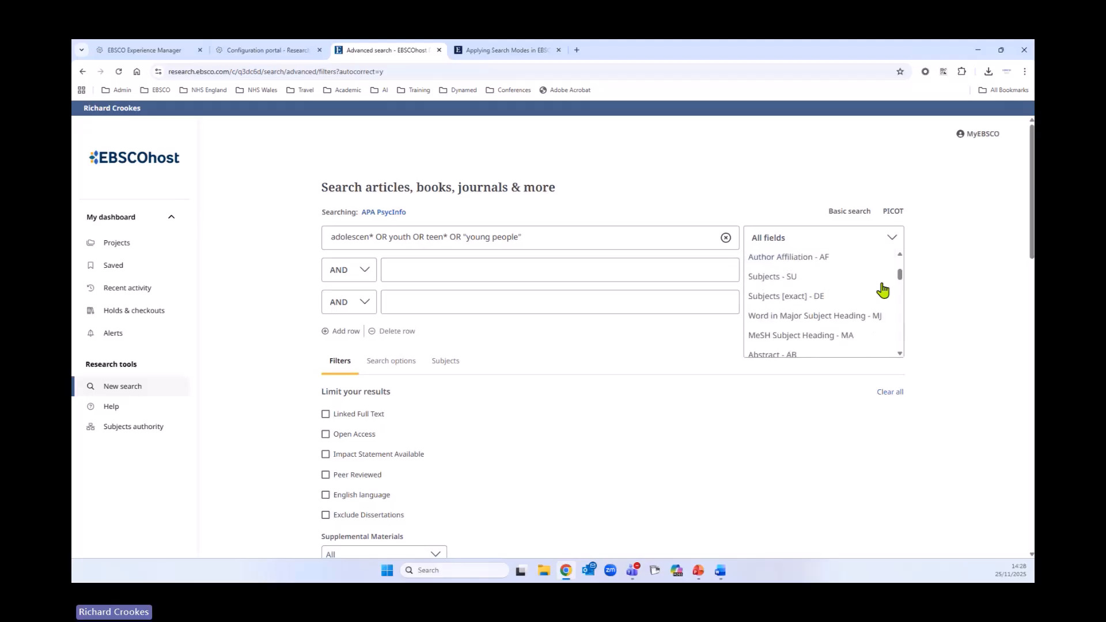
scroll(887, 300, "down", 1)
left_click(792, 323)
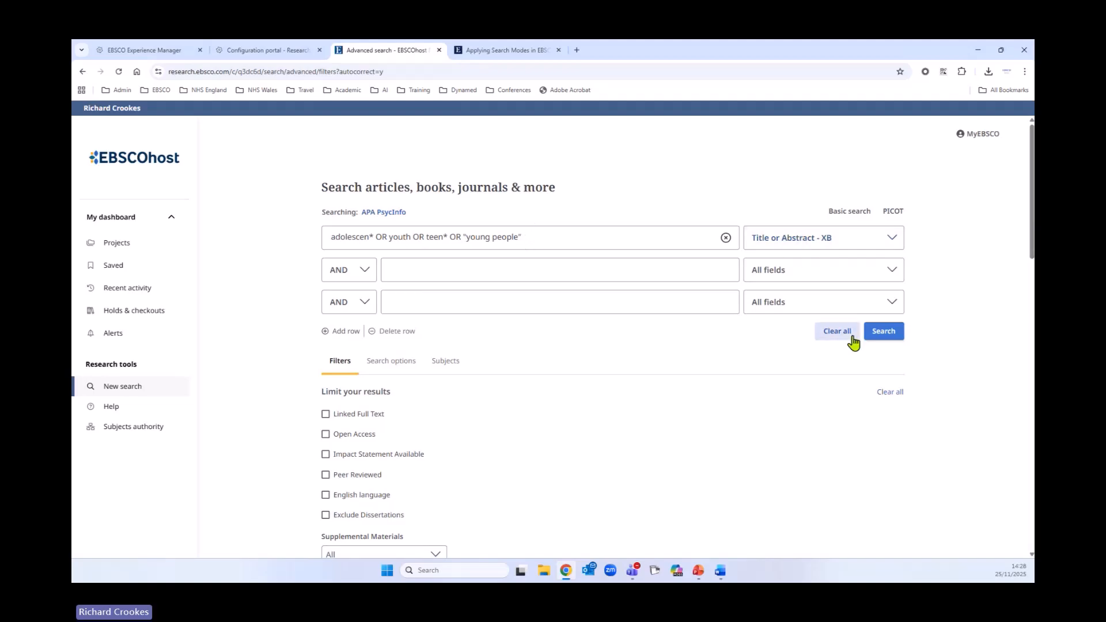
left_click(891, 334)
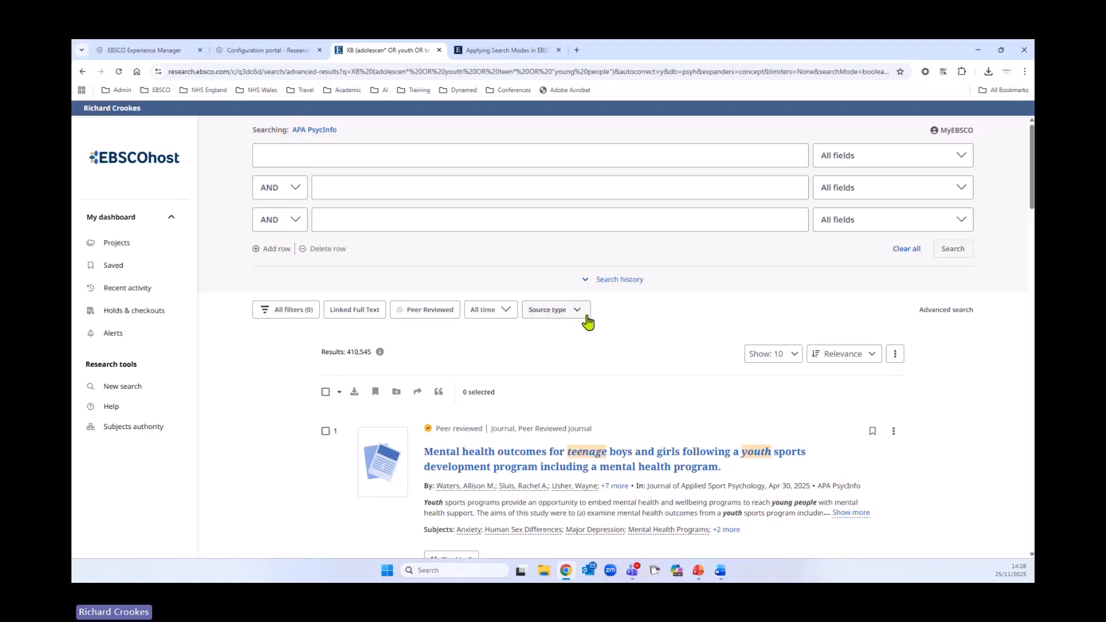
- Open the search history and delete the oldest natural language search, confirming the deletion
left_click(587, 283)
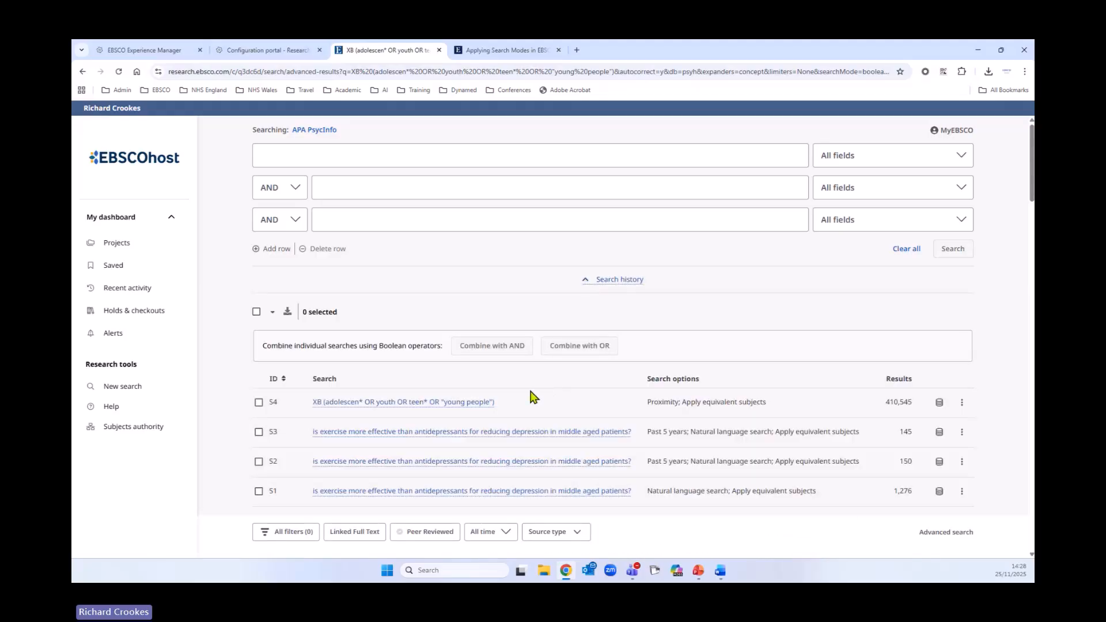
scroll(547, 400, "down", 2)
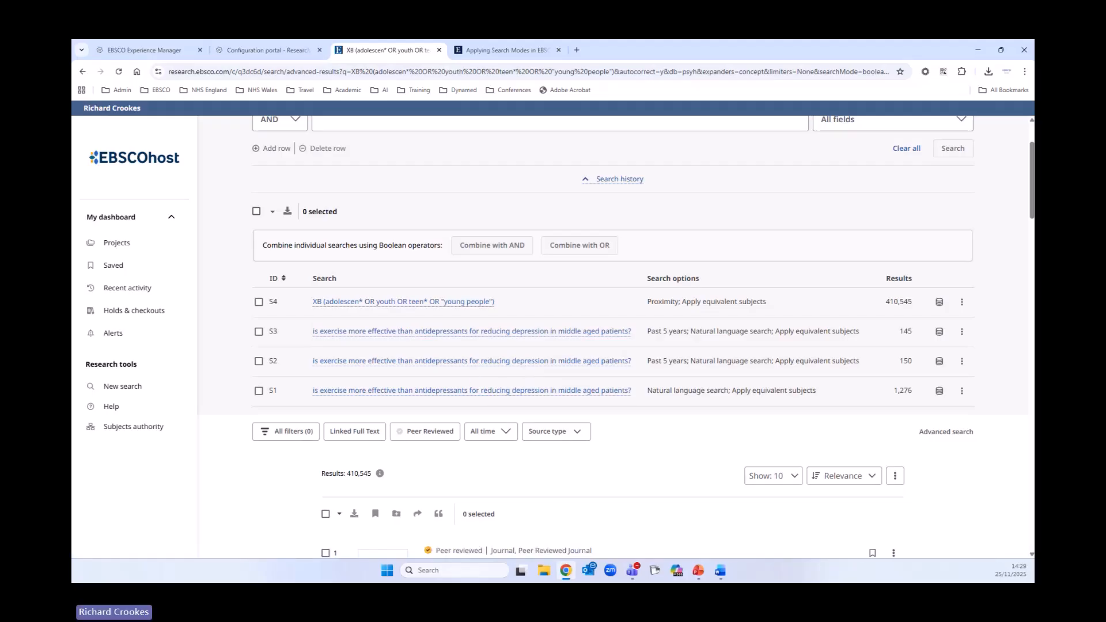
left_click(961, 390)
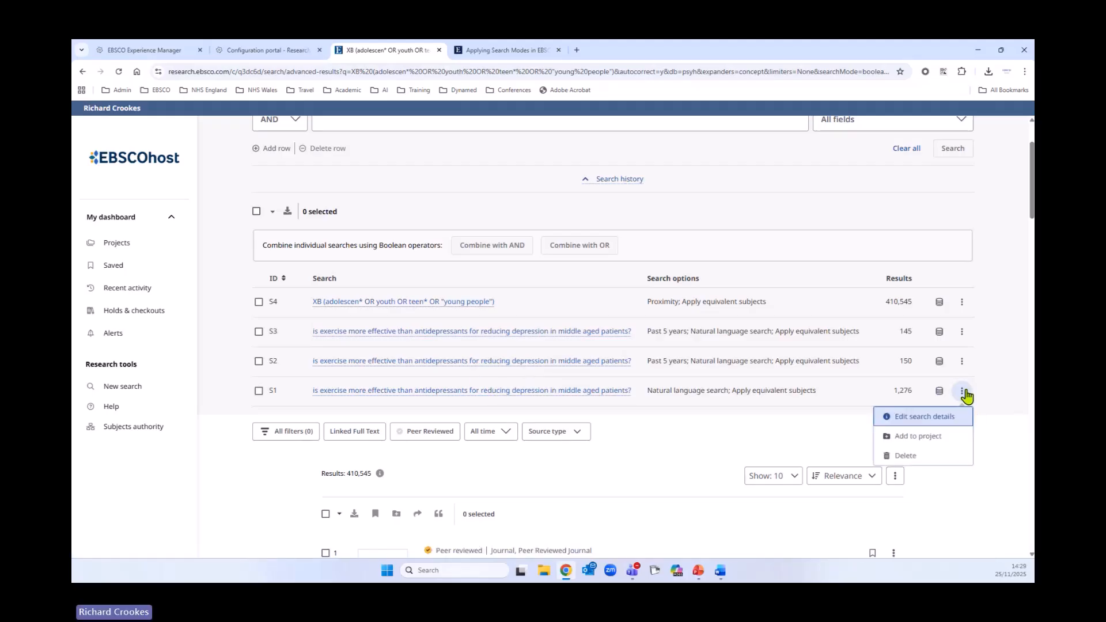
left_click(924, 455)
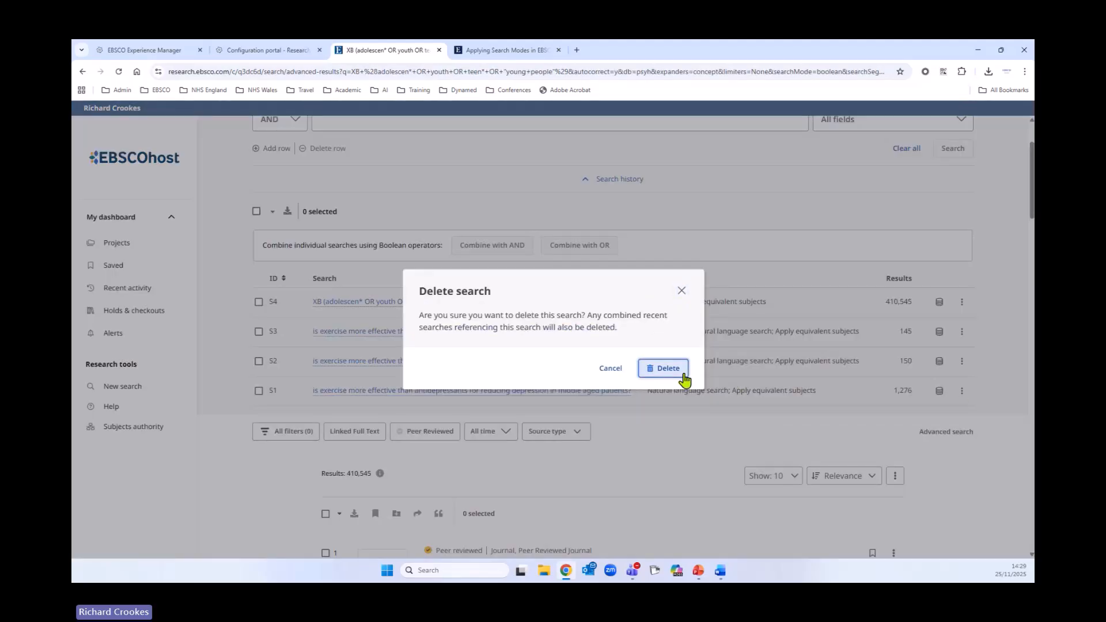
left_click(682, 377)
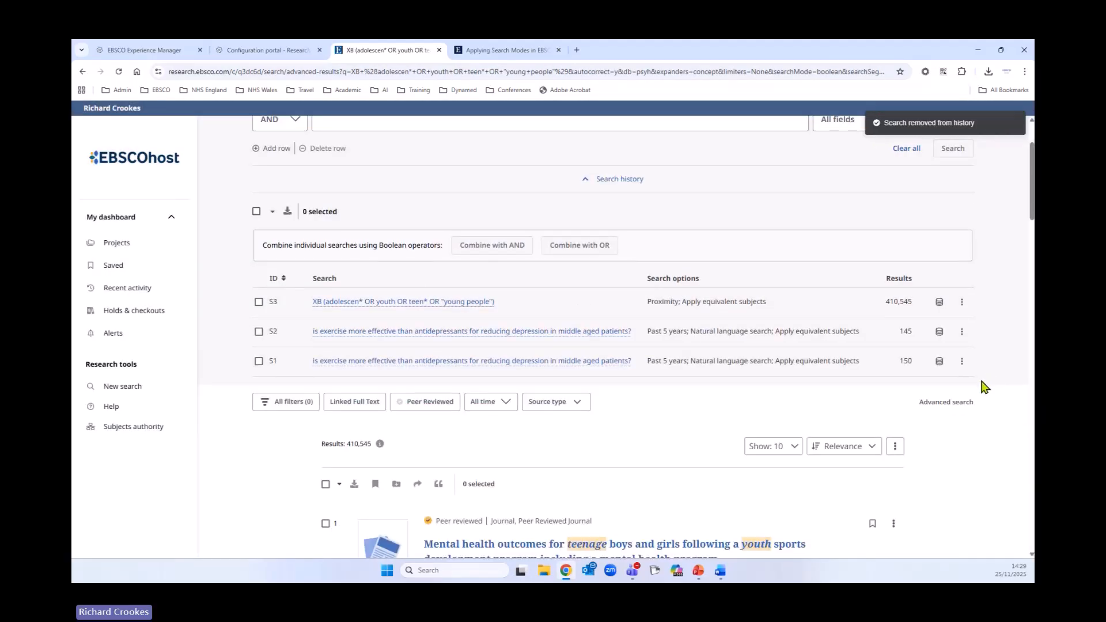
- Delete the remaining natural language searches from the search history, leaving only the Title or Abstract search
left_click(961, 361)
left_click(926, 430)
left_click(666, 368)
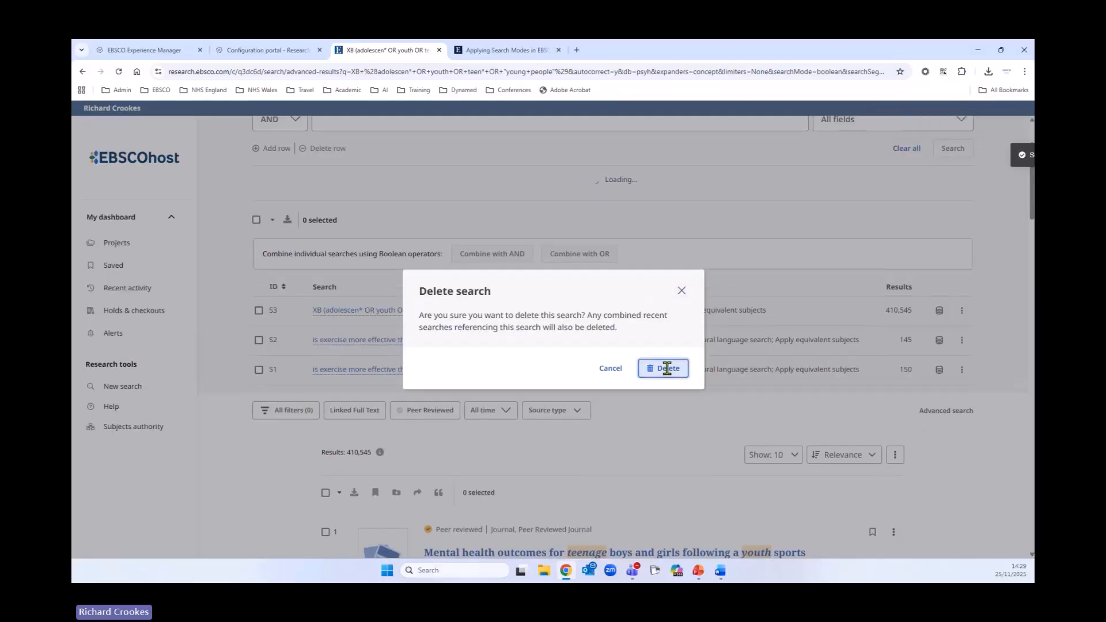
left_click(959, 377)
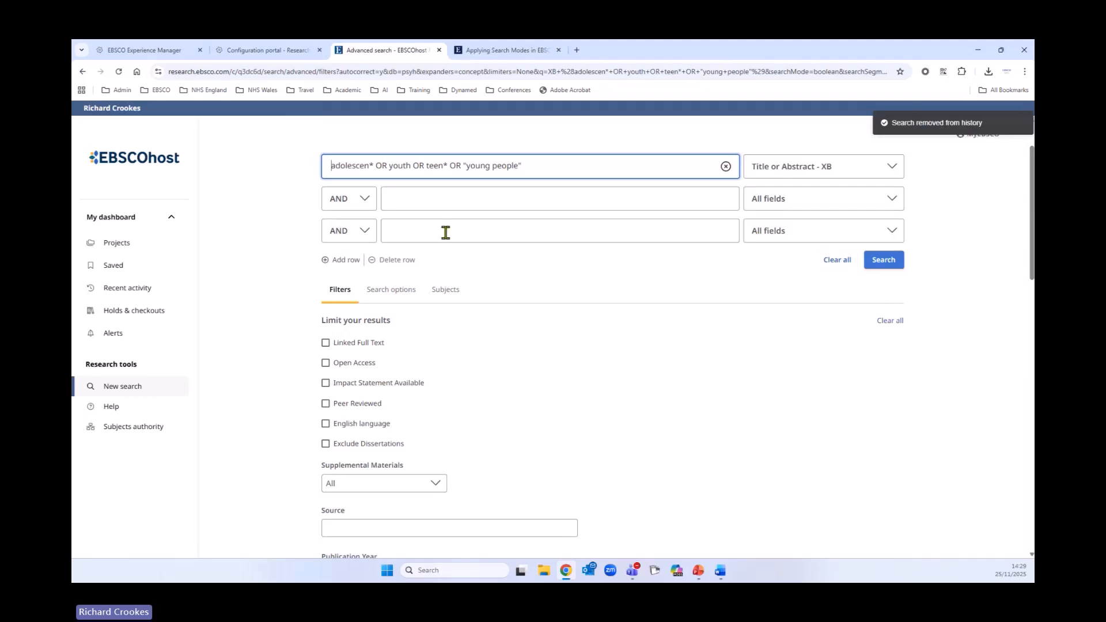
left_click(868, 260)
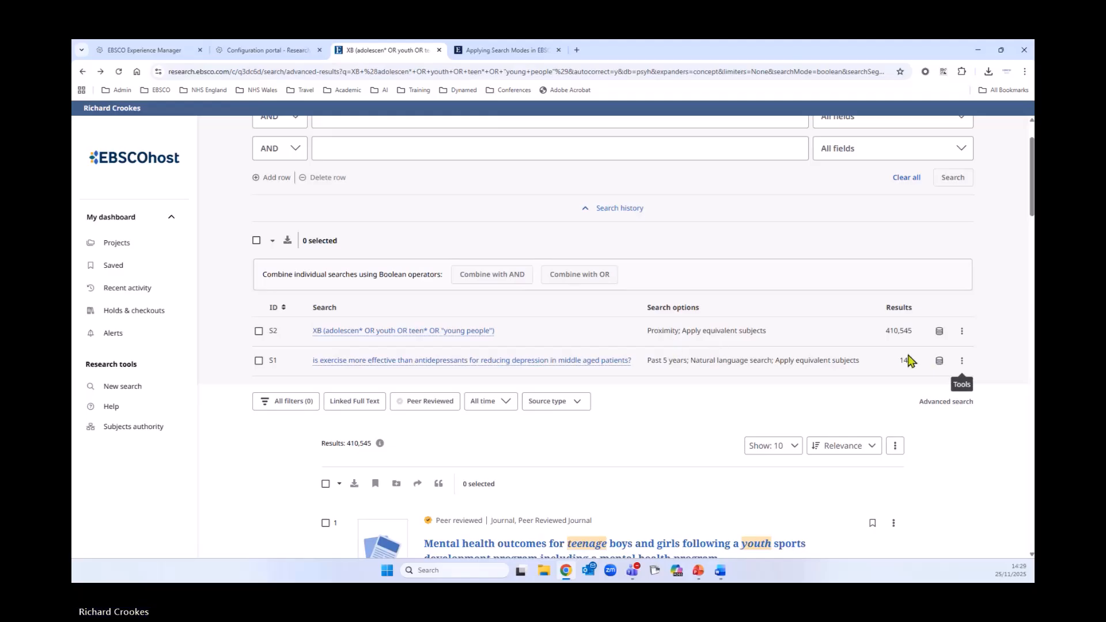
left_click(961, 360)
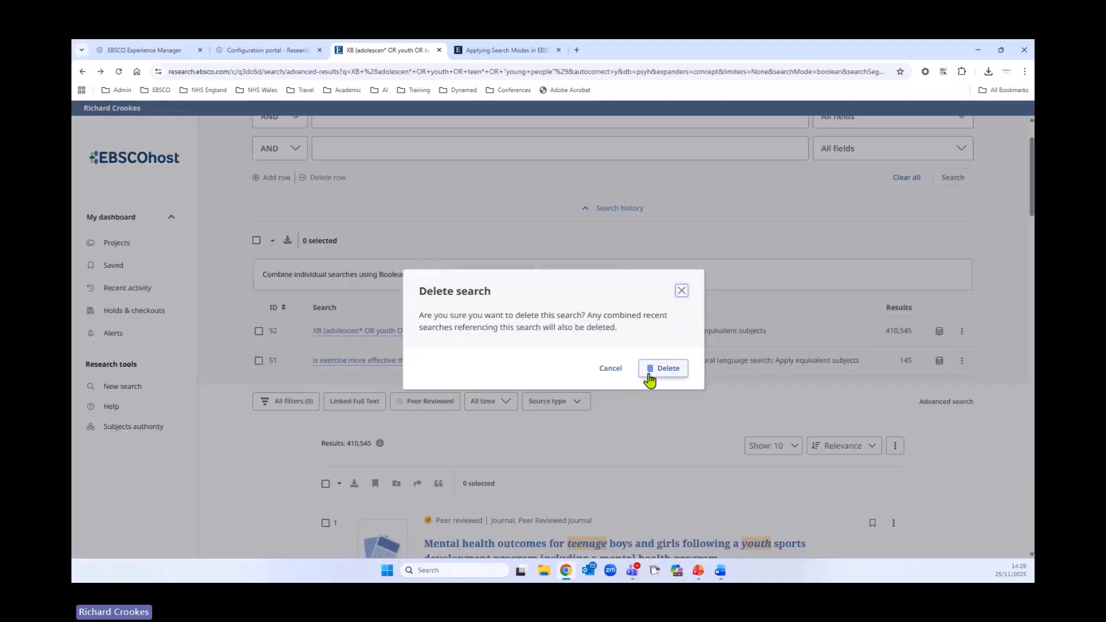
left_click(648, 373)
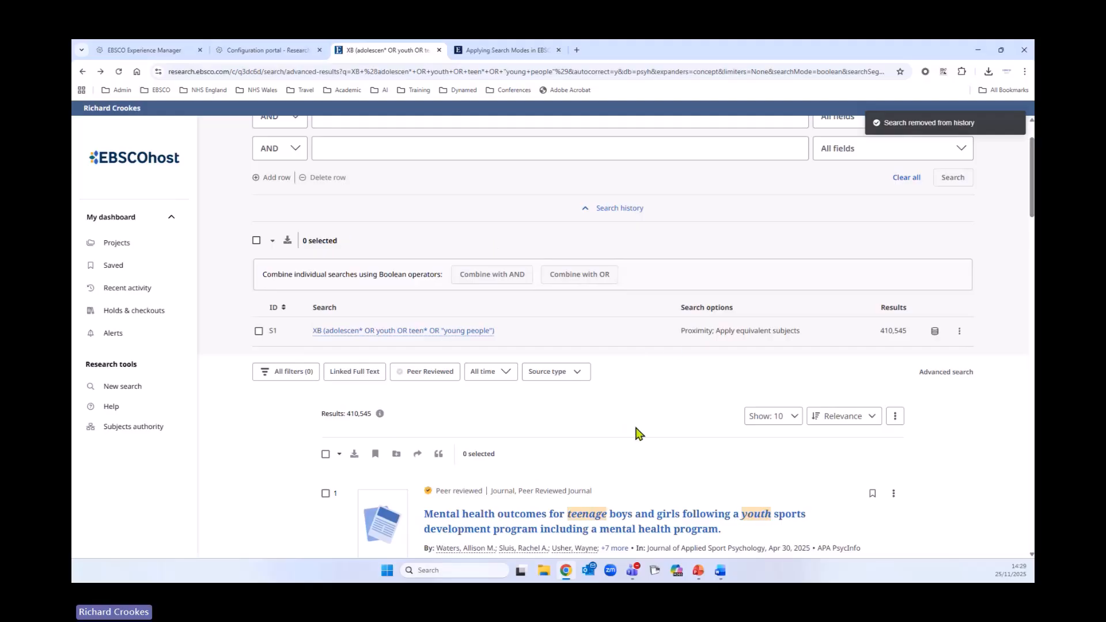
- Open the subjects authority, clear the search rows and reset the first row's field to All fields
scroll(638, 433, "up", 2)
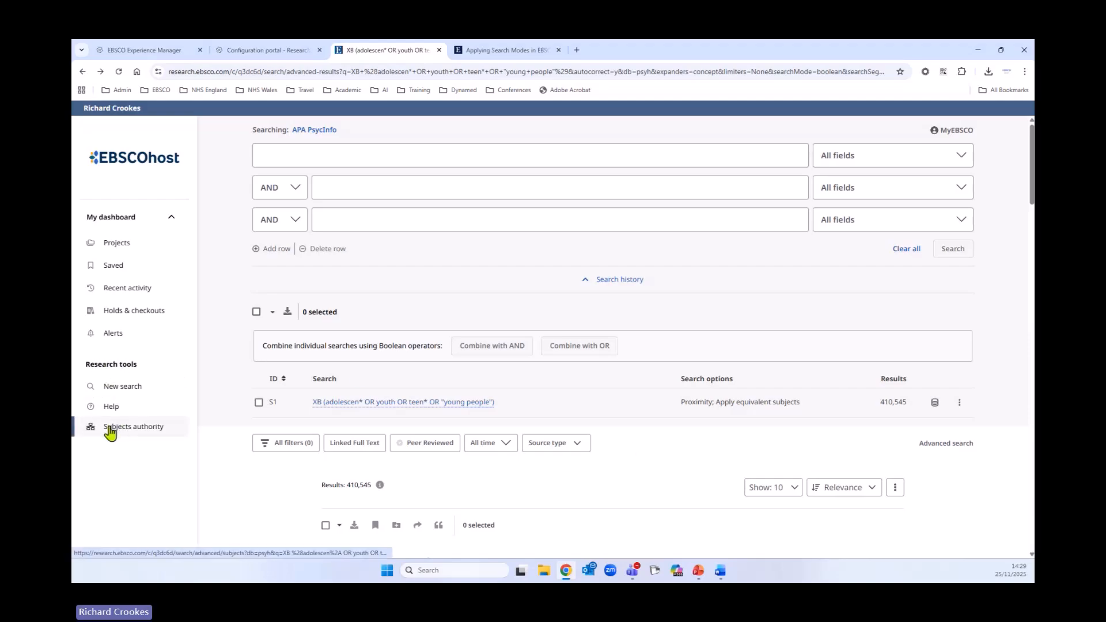
left_click(149, 430)
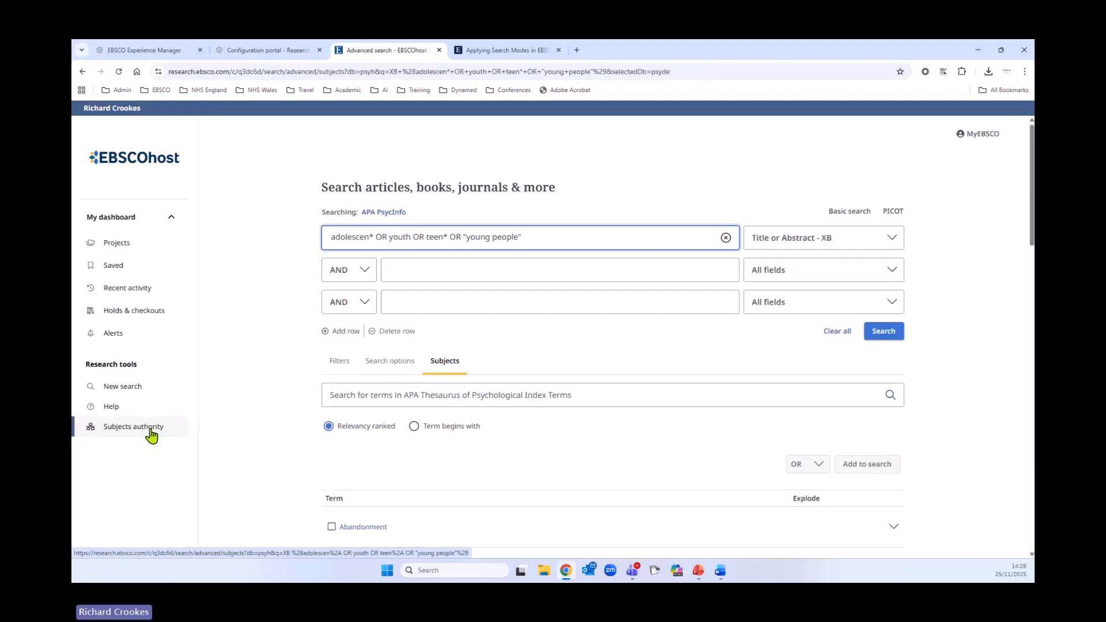
left_click(839, 333)
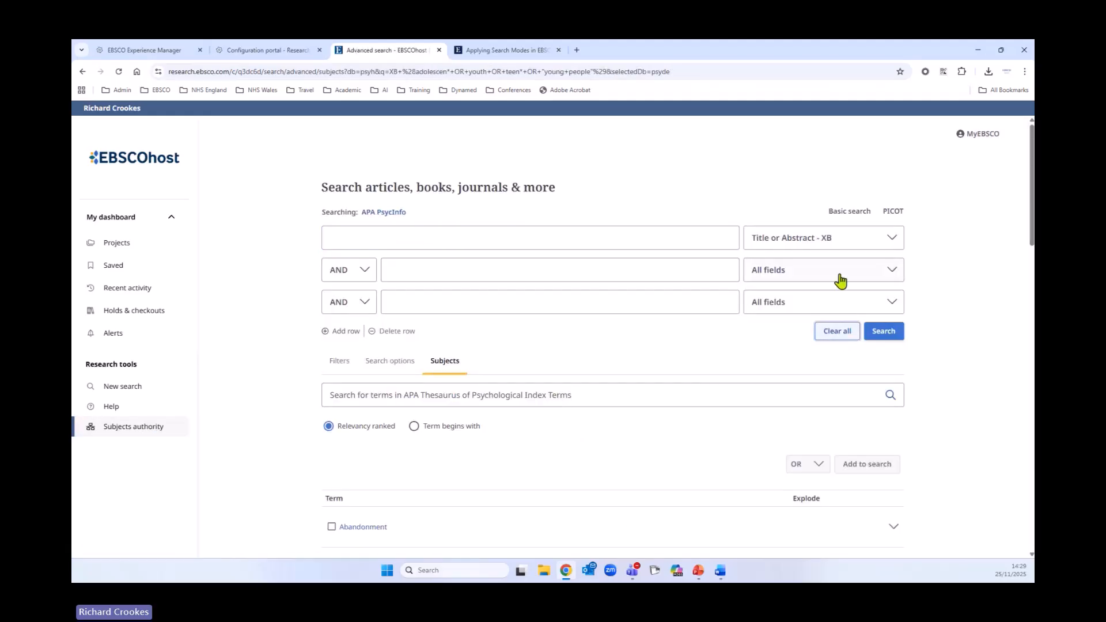
left_click(852, 245)
left_click(783, 273)
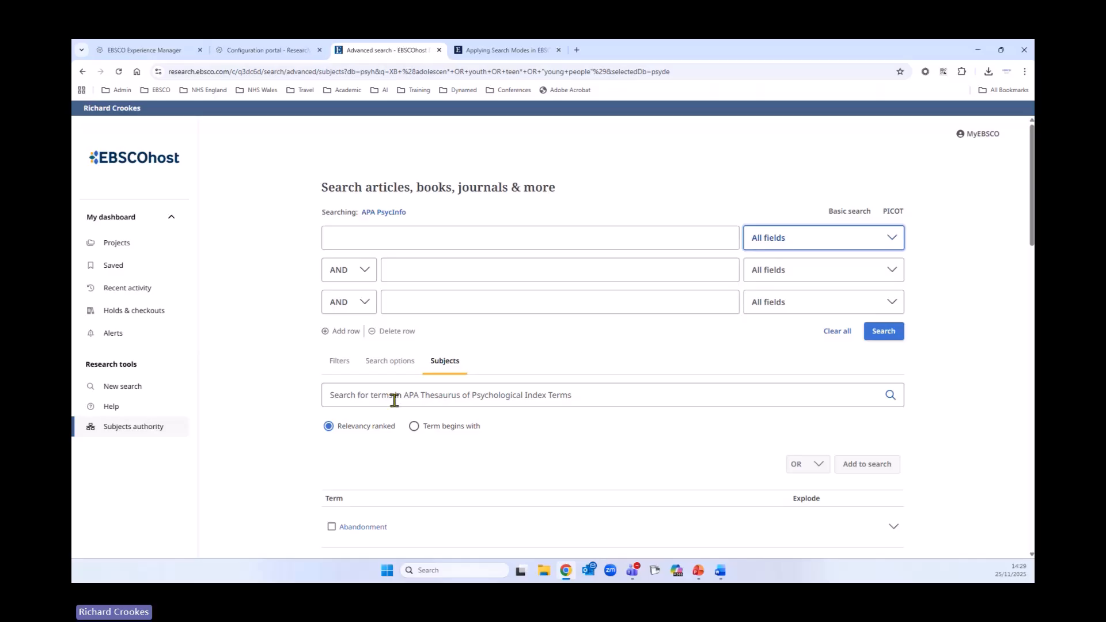
- Search the APA Thesaurus of Psychological Index Terms for adolescent
scroll(350, 390, "down", 1)
left_click(368, 344)
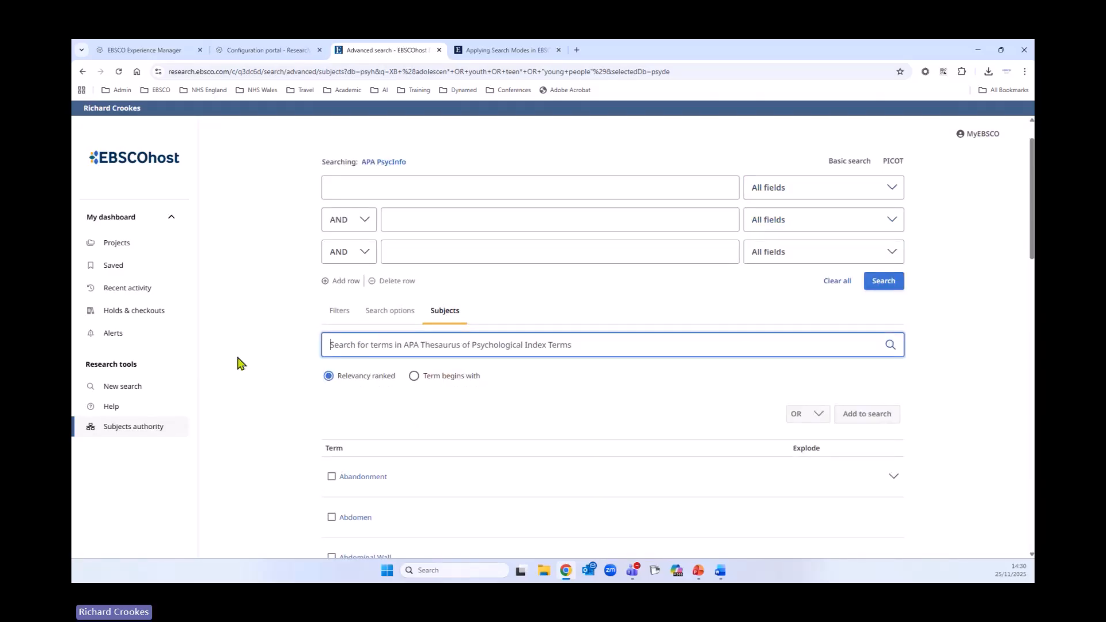
type("adolesc")
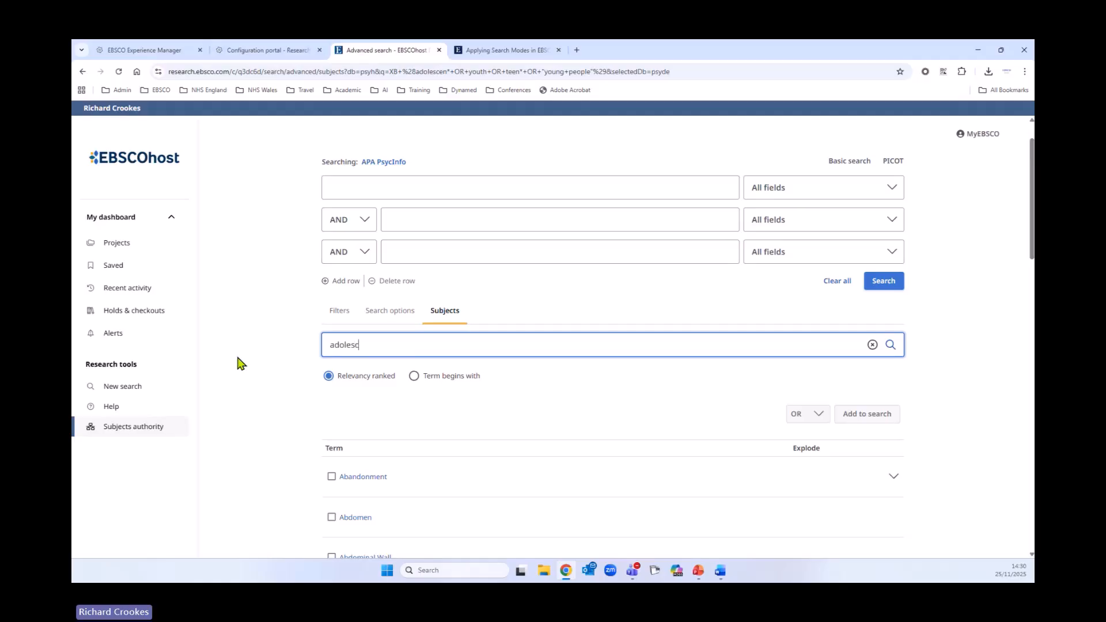
type("ent")
left_click(892, 345)
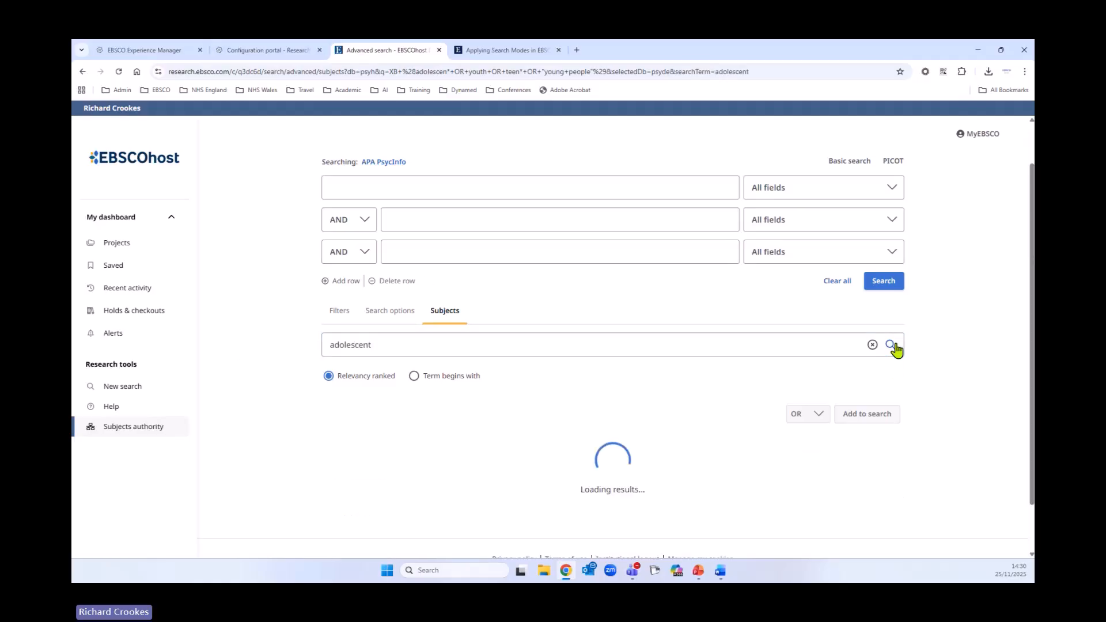
- Switch the thesaurus search to Term begins with and rerun it for adolescent
scroll(661, 373, "down", 5)
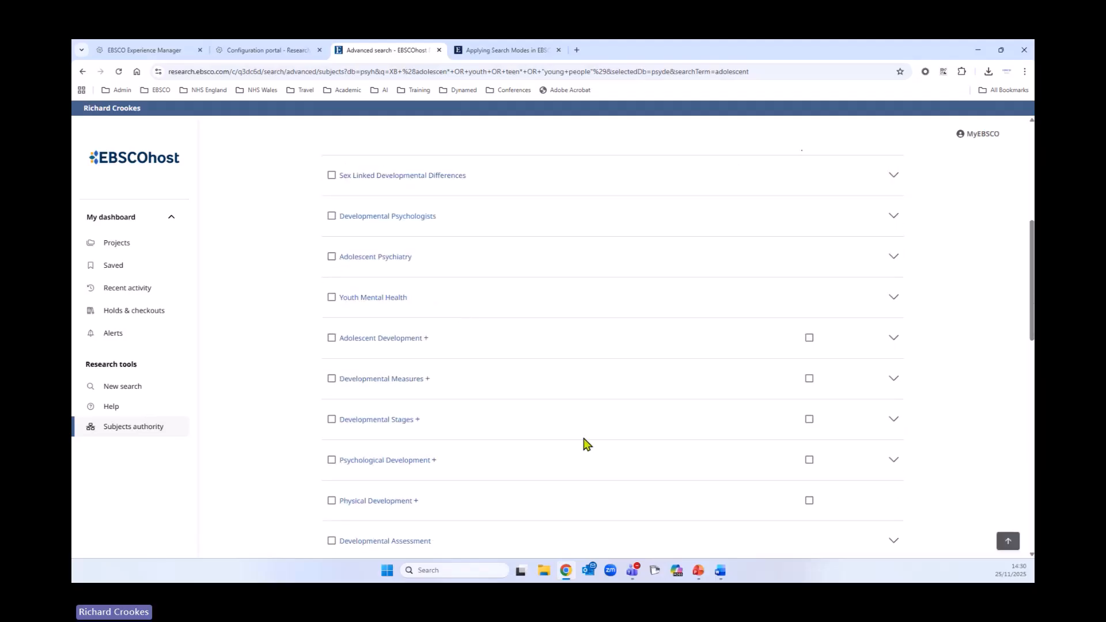
scroll(586, 446, "up", 4)
left_click(414, 326)
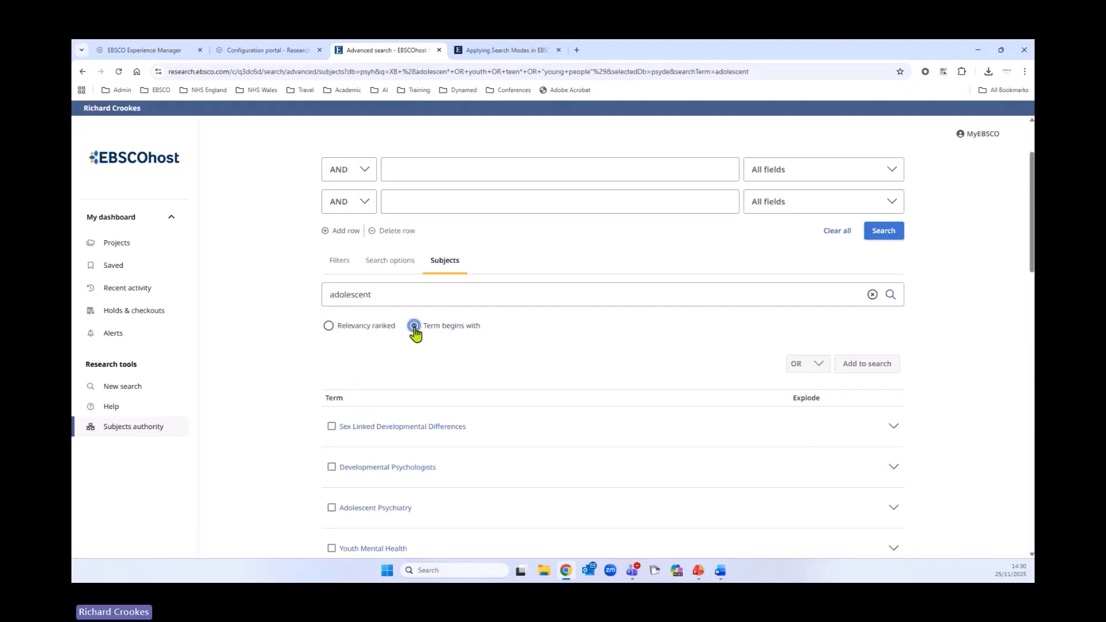
left_click(891, 294)
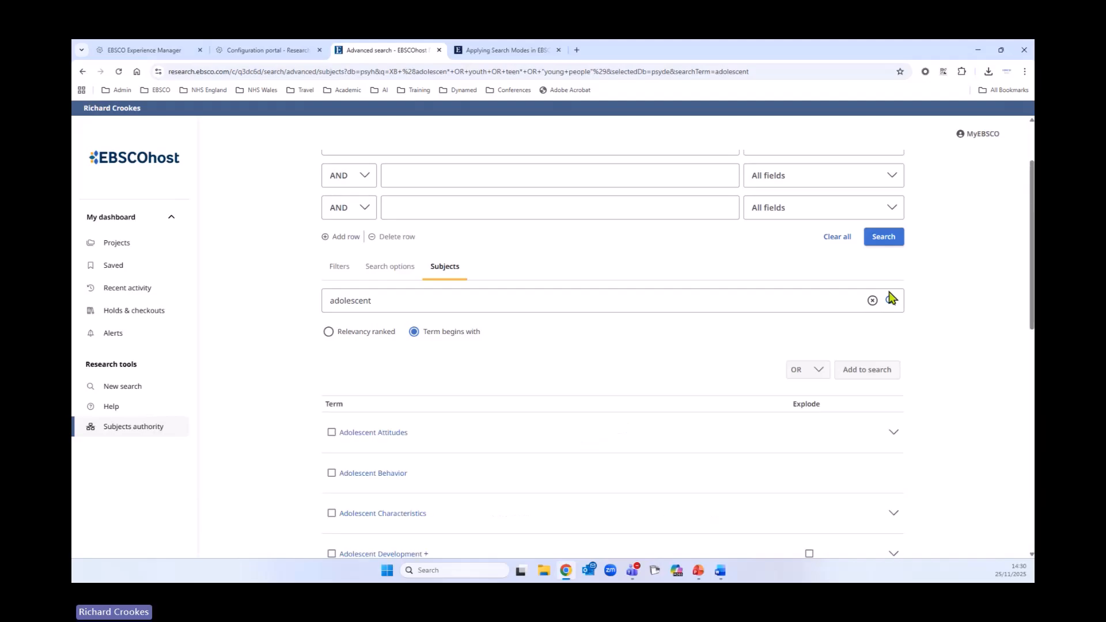
- Select the Adolescent Attitudes, Behavior, Characteristics, Development, Health and Mental Health subject terms
scroll(629, 360, "down", 3)
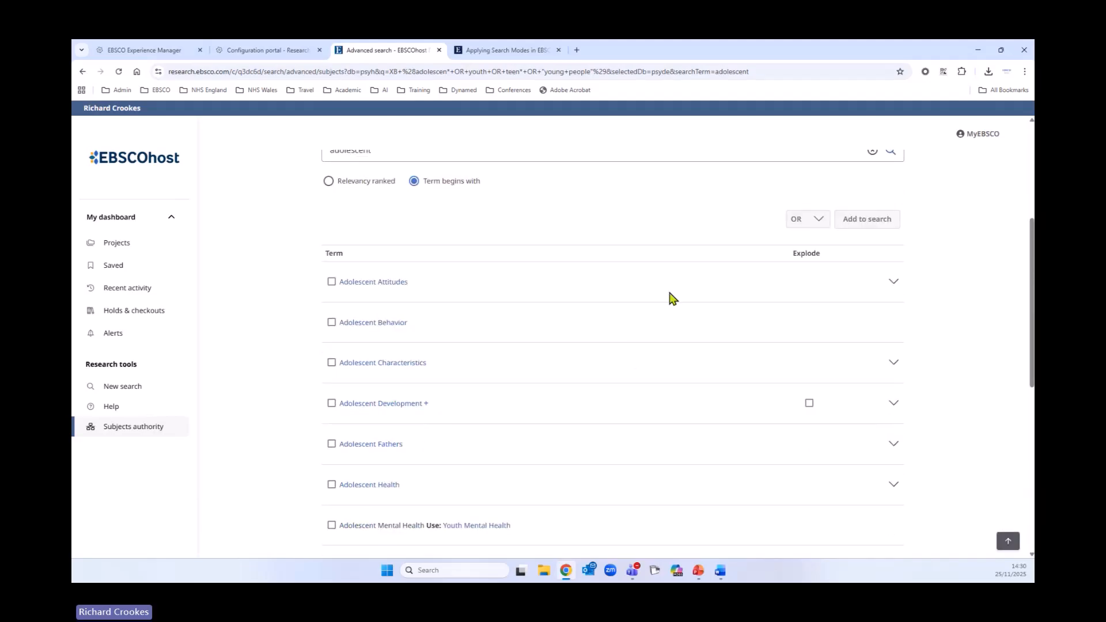
left_click(331, 282)
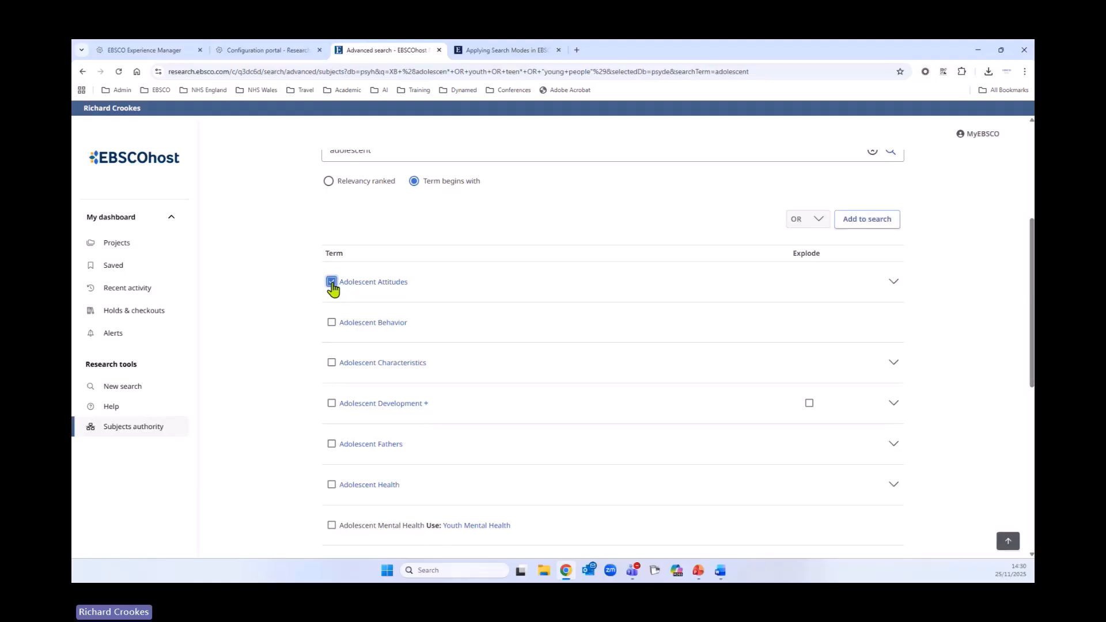
left_click(332, 322)
left_click(331, 363)
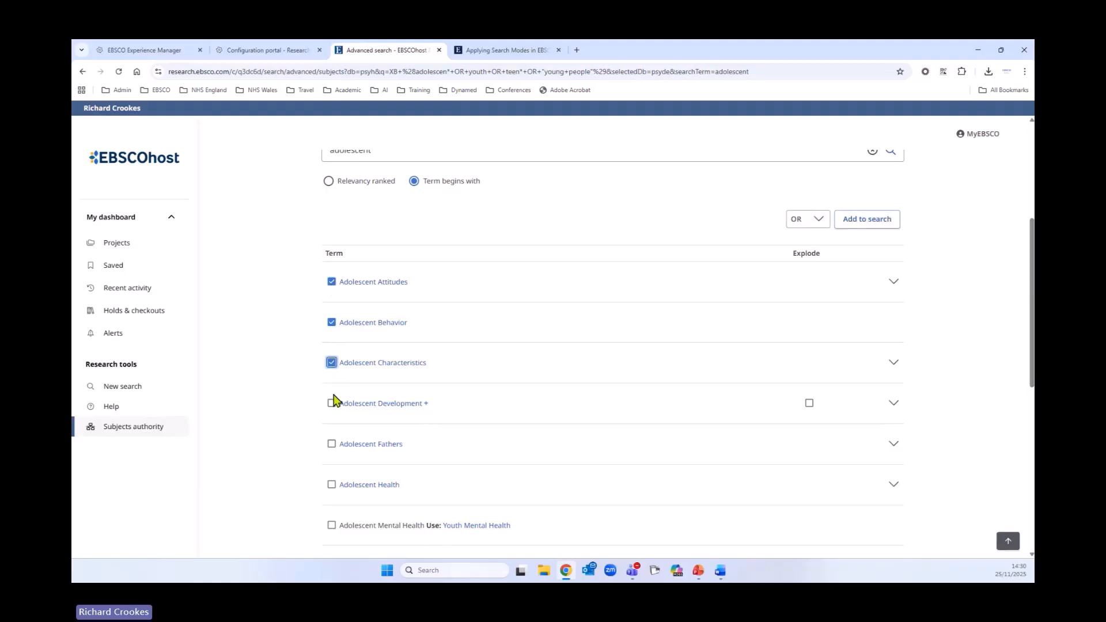
left_click(331, 403)
left_click(331, 485)
scroll(651, 377, "down", 2)
scroll(650, 377, "down", 1)
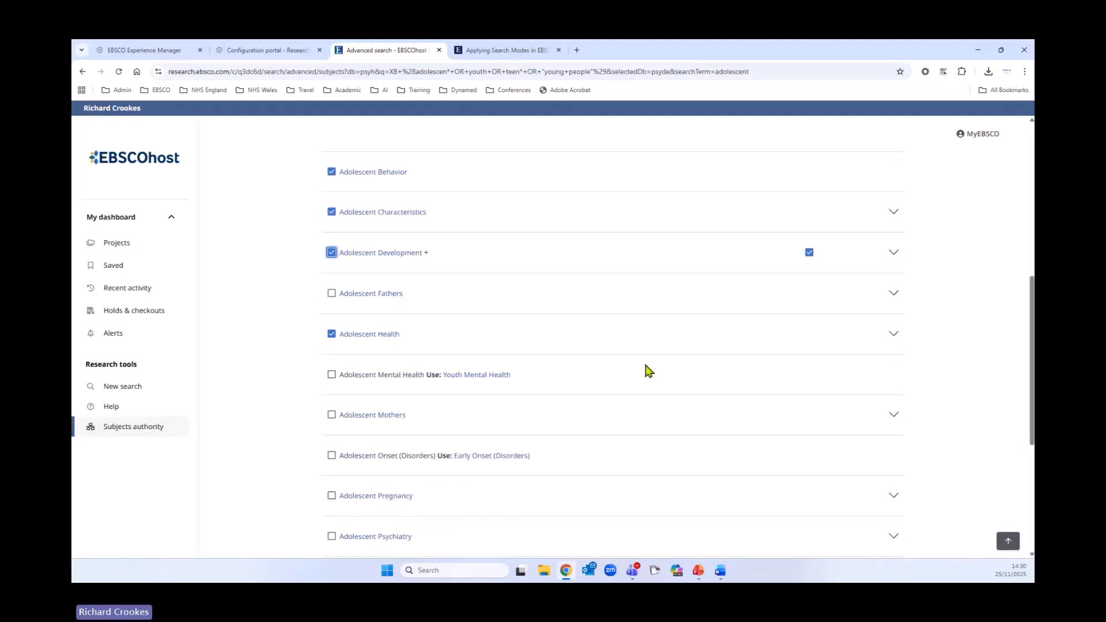
left_click(331, 377)
scroll(681, 362, "down", 2)
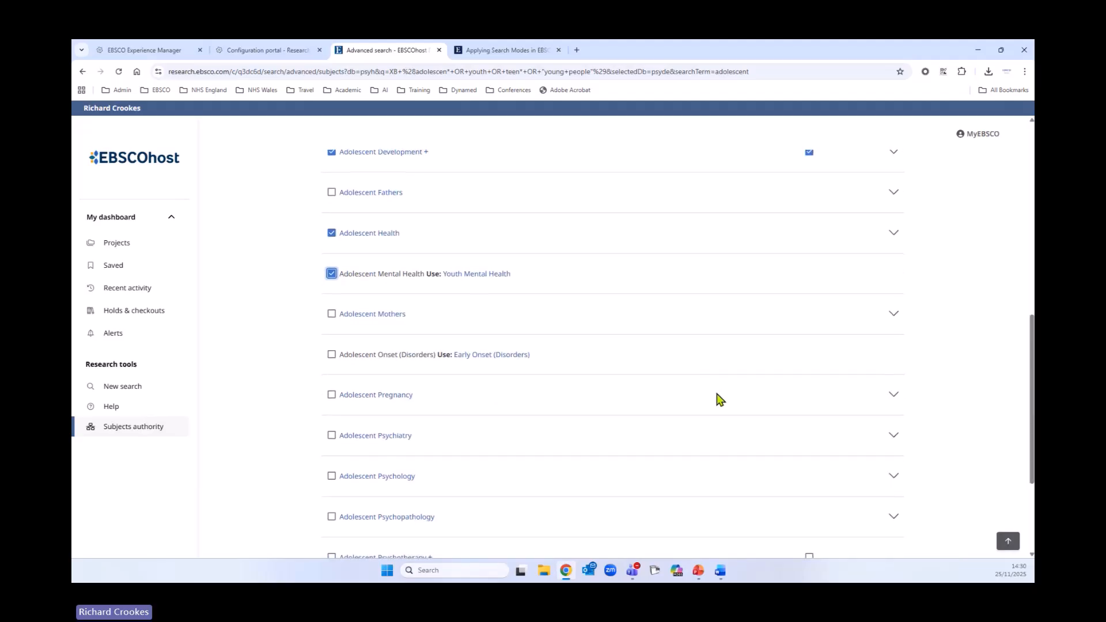
- Open the Youth Mental Health term's details and highlight its scope note and title
scroll(717, 398, "up", 3)
scroll(720, 399, "up", 2)
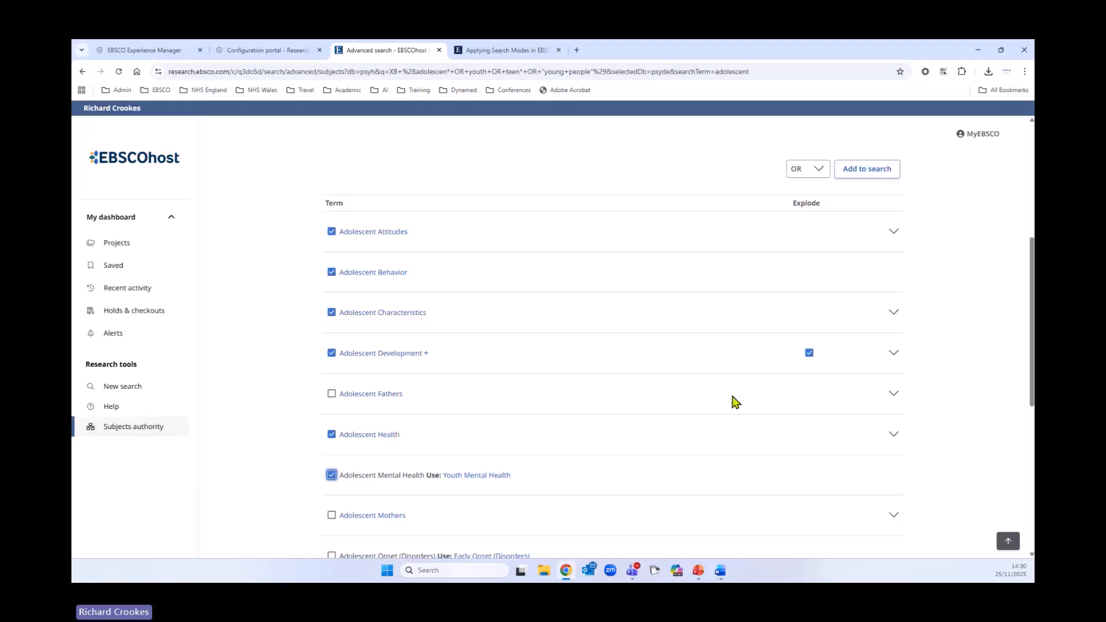
left_click(474, 477)
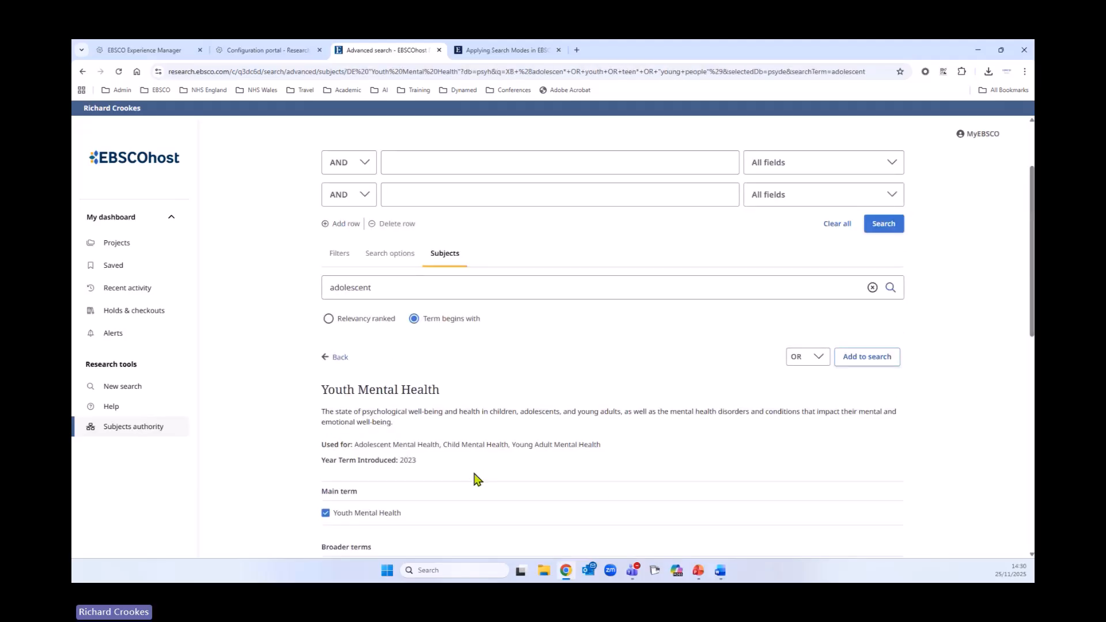
scroll(455, 426, "down", 2)
left_click_drag(321, 312, 412, 323)
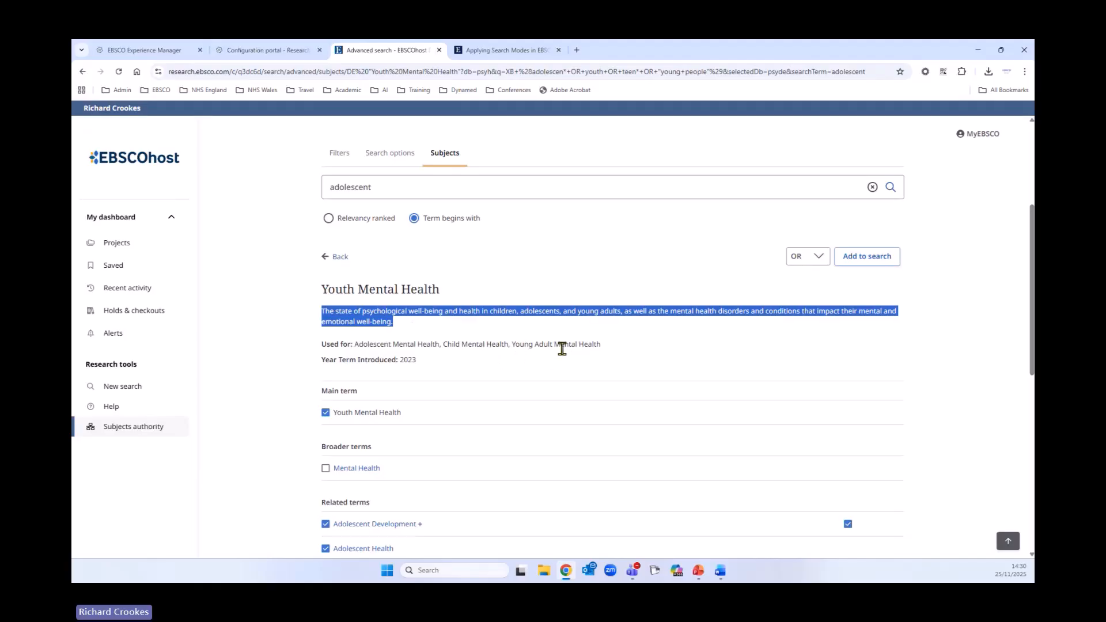
left_click_drag(321, 289, 455, 296)
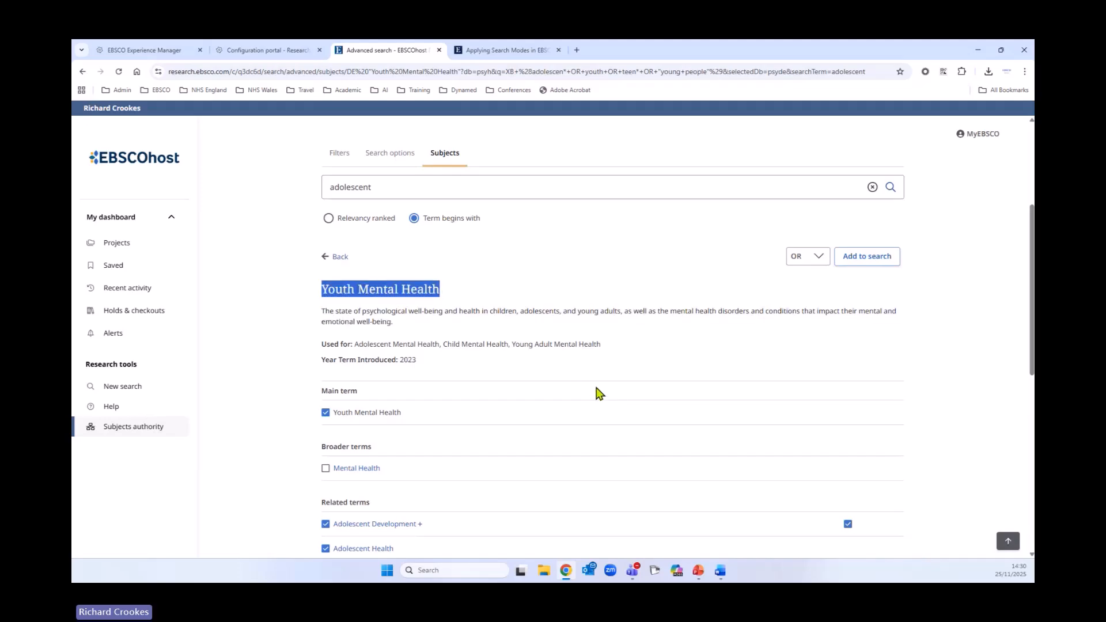
- Select the related terms Adolescent Psychiatry, Adolescent Psychology, Adolescent Psychopathology, Adolescent Psychotherapy and Youth Services
scroll(595, 389, "down", 3)
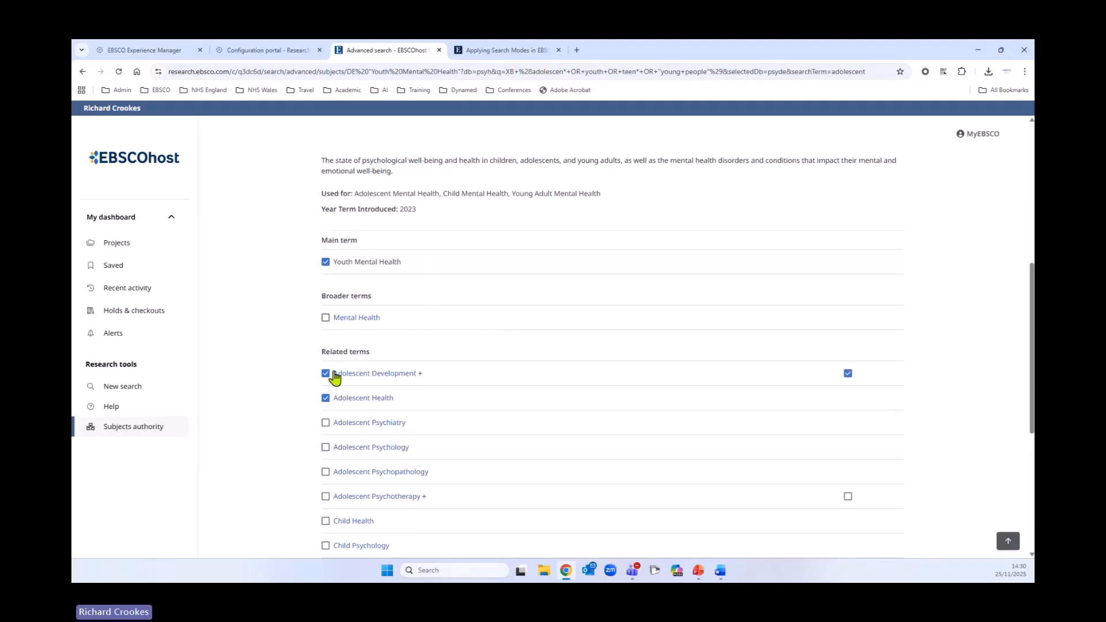
scroll(632, 385, "up", 1)
scroll(632, 385, "up", 1)
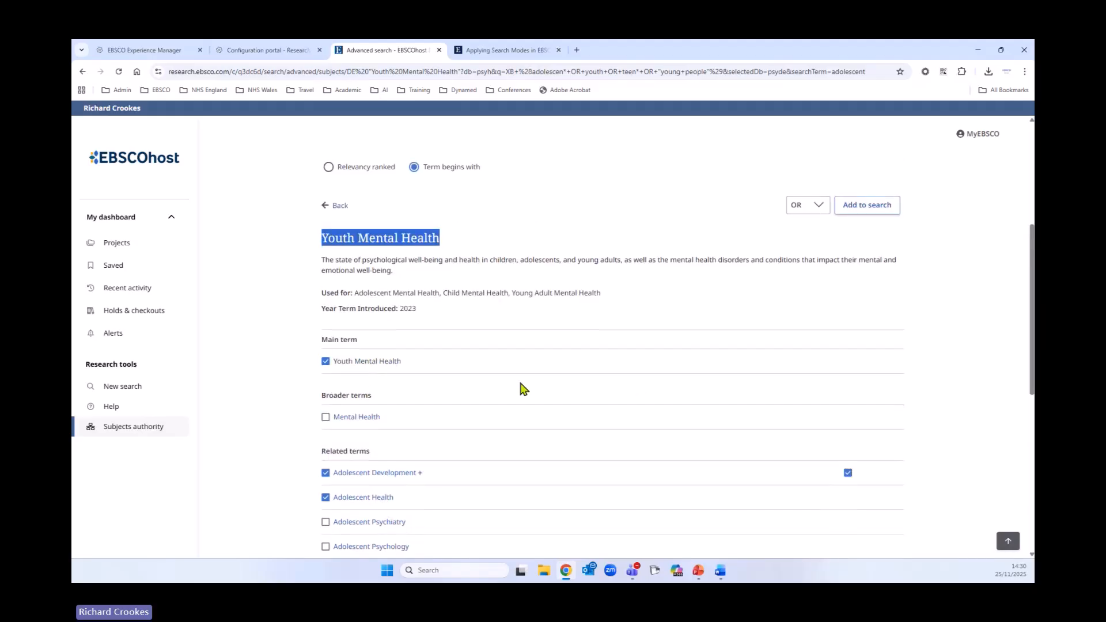
scroll(512, 389, "down", 2)
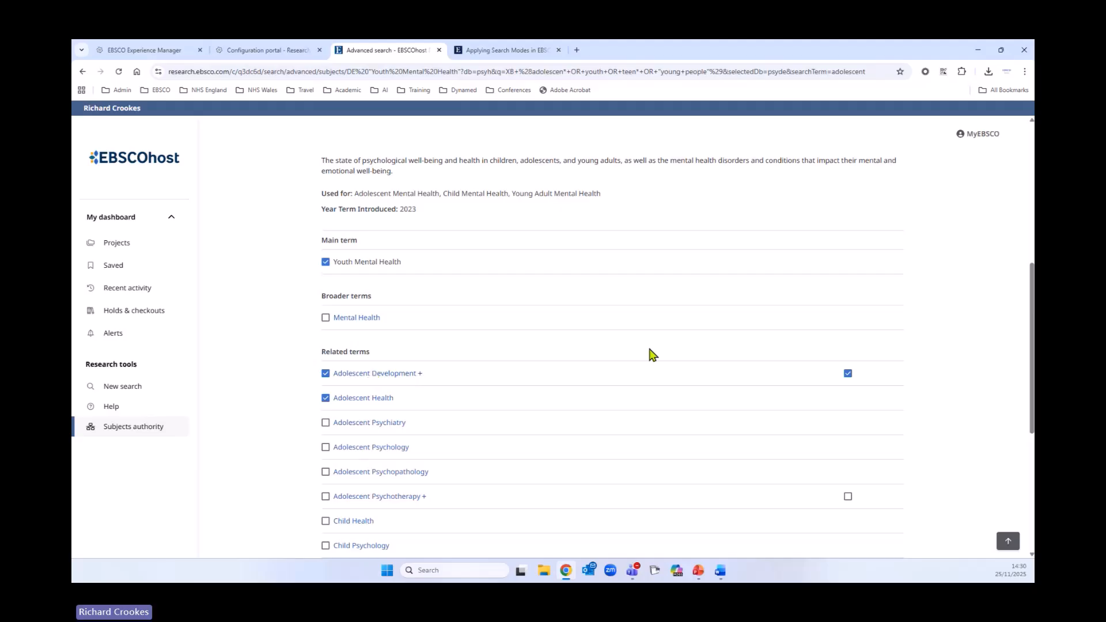
scroll(556, 387, "down", 1)
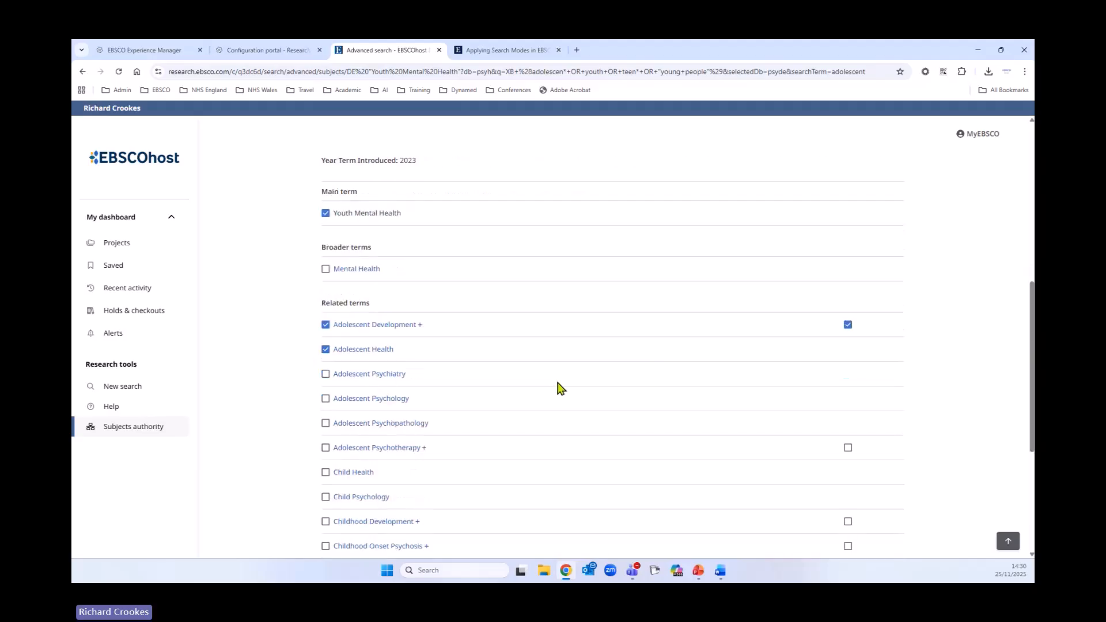
scroll(556, 388, "down", 1)
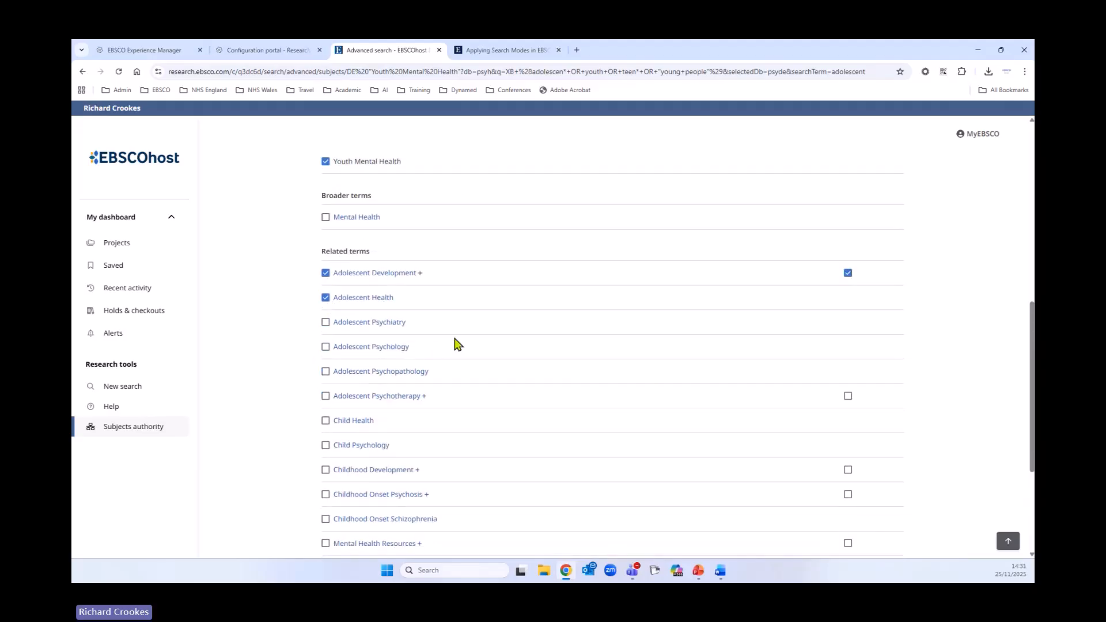
scroll(457, 343, "down", 2)
left_click(325, 222)
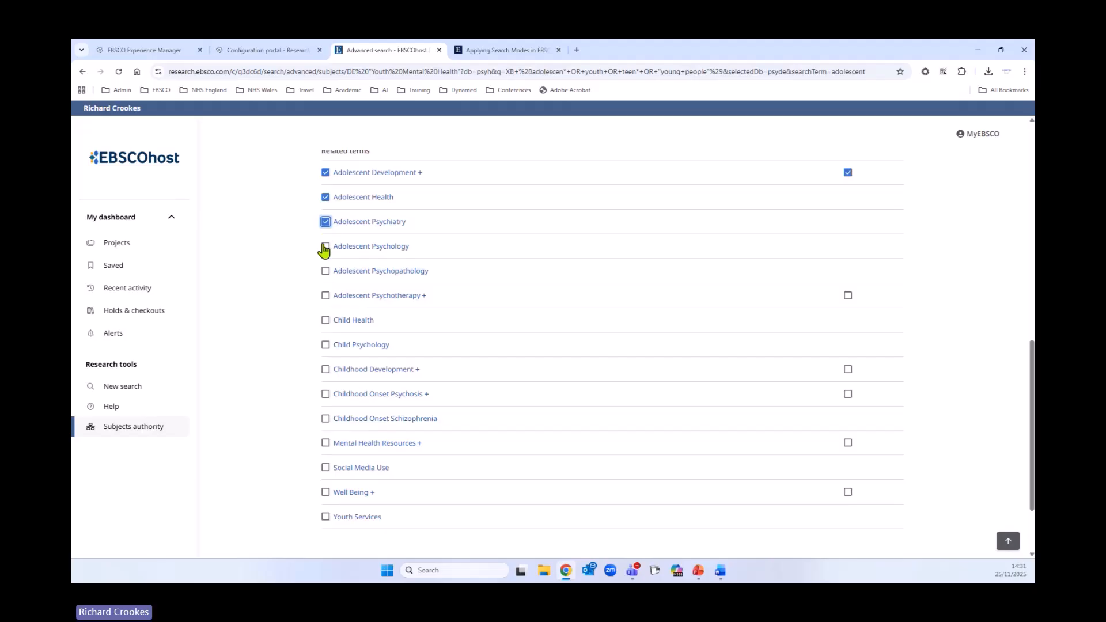
left_click(325, 246)
left_click(325, 271)
left_click(325, 295)
left_click(325, 517)
- Add all the checked subject terms to the first search row, combined with OR, and highlight the resulting query
scroll(683, 461, "up", 3)
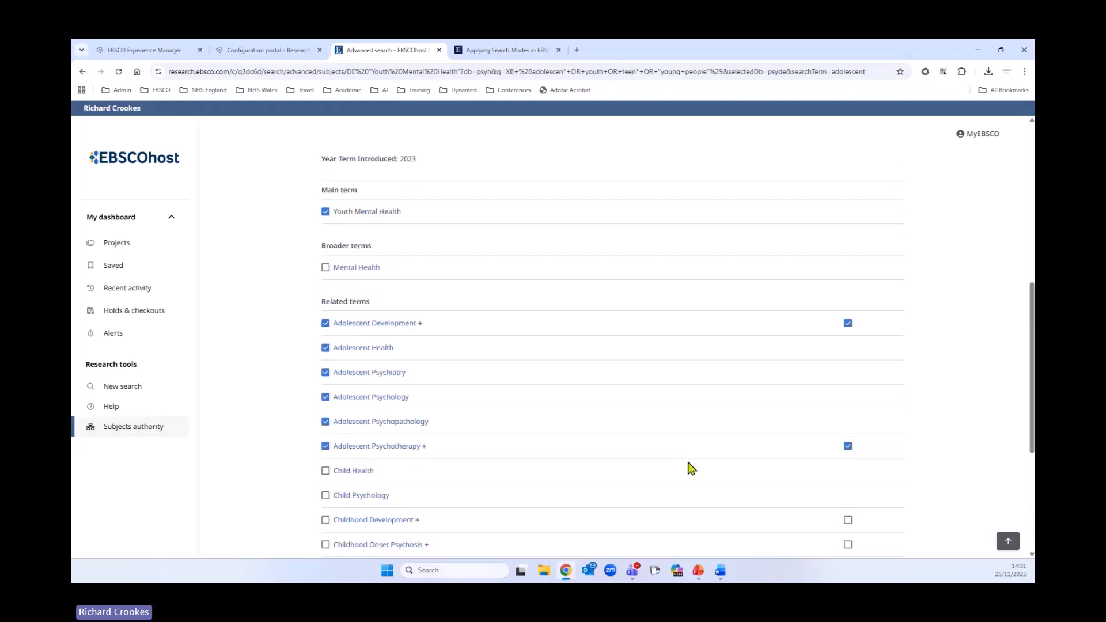
scroll(747, 500, "up", 3)
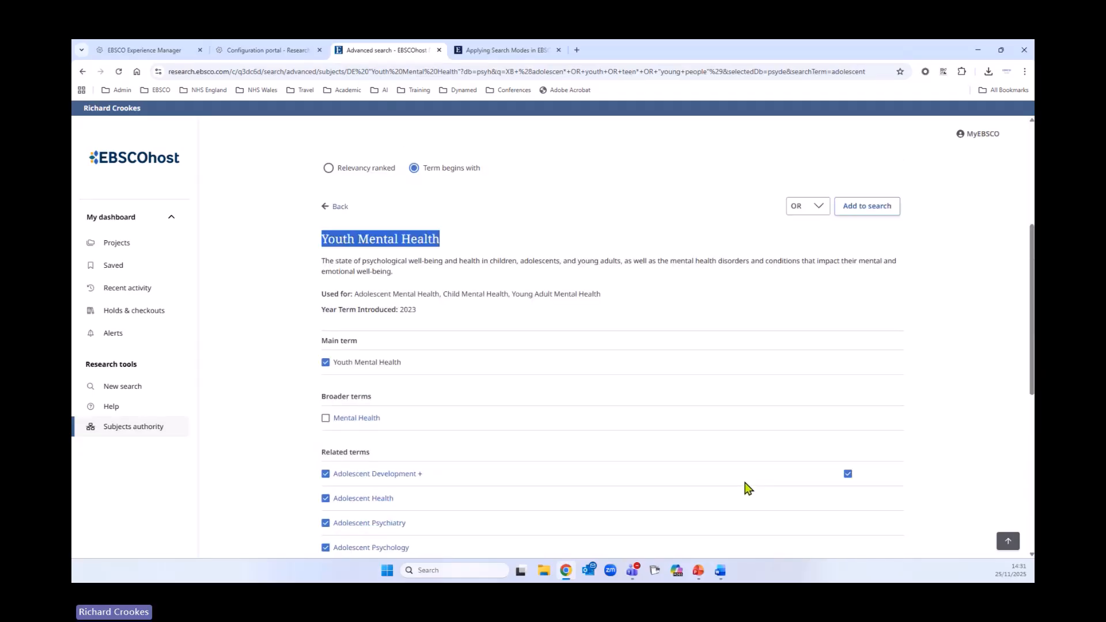
scroll(748, 487, "down", 1)
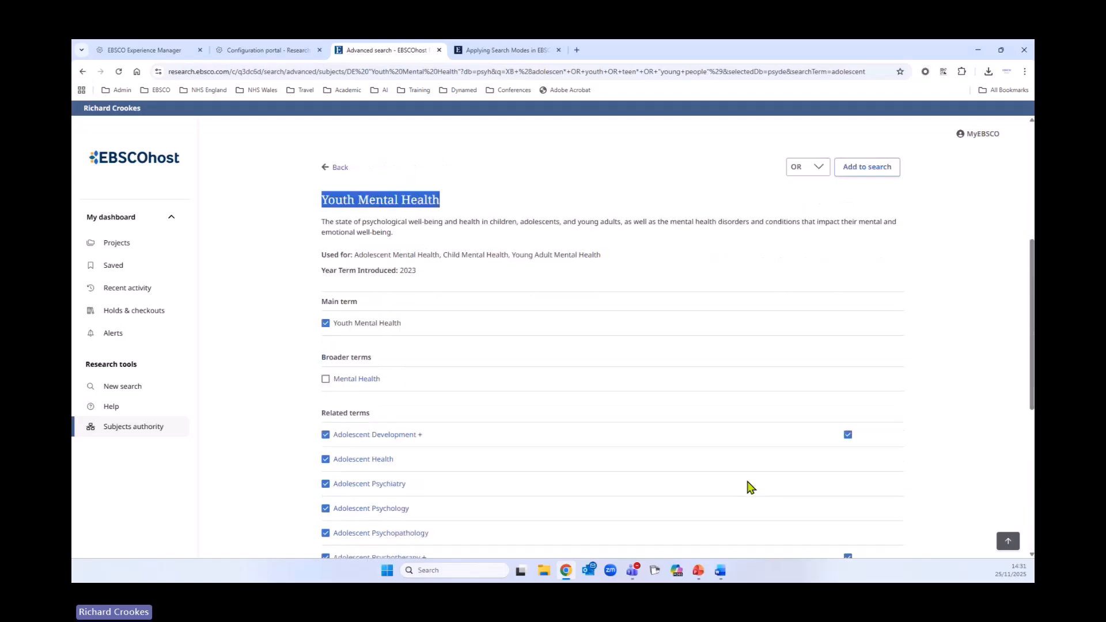
scroll(749, 486, "up", 6)
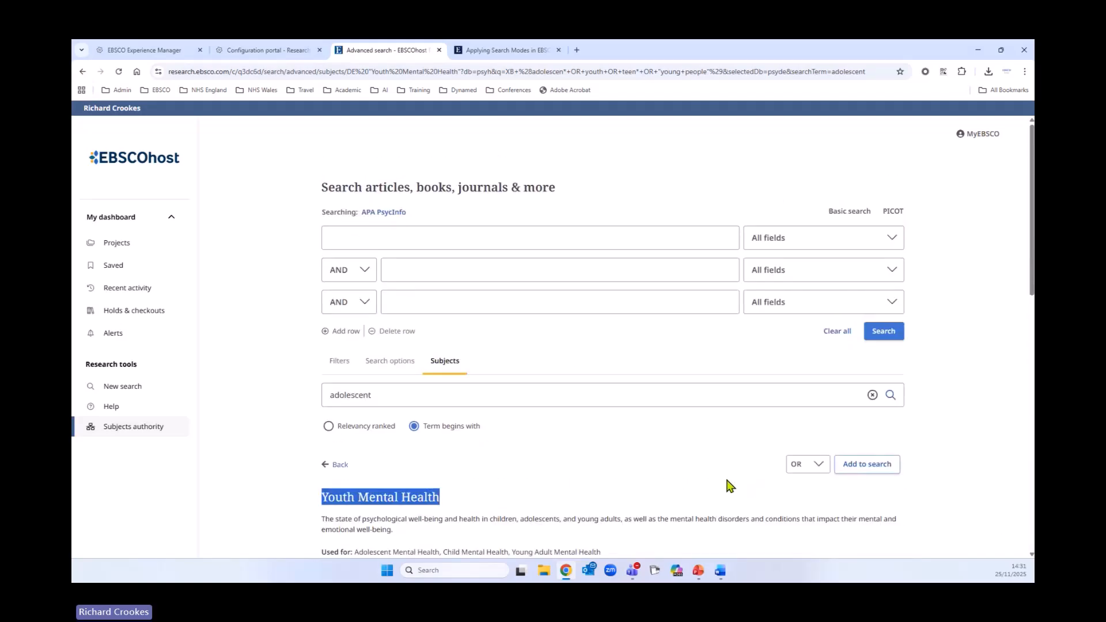
left_click(878, 470)
left_click_drag(531, 282, 322, 239)
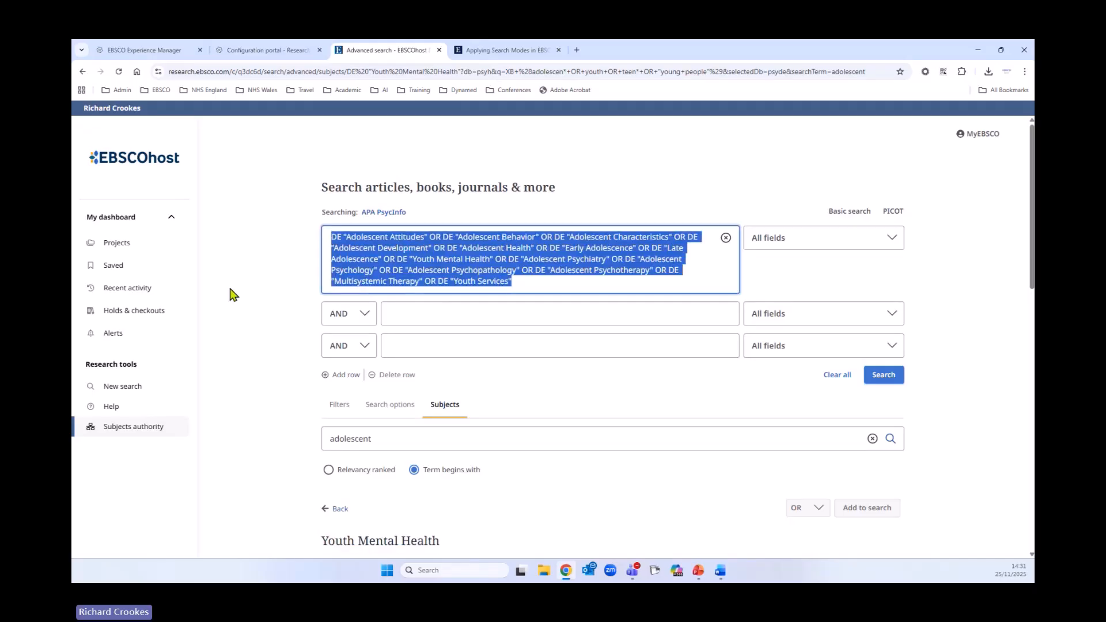
left_click(294, 324)
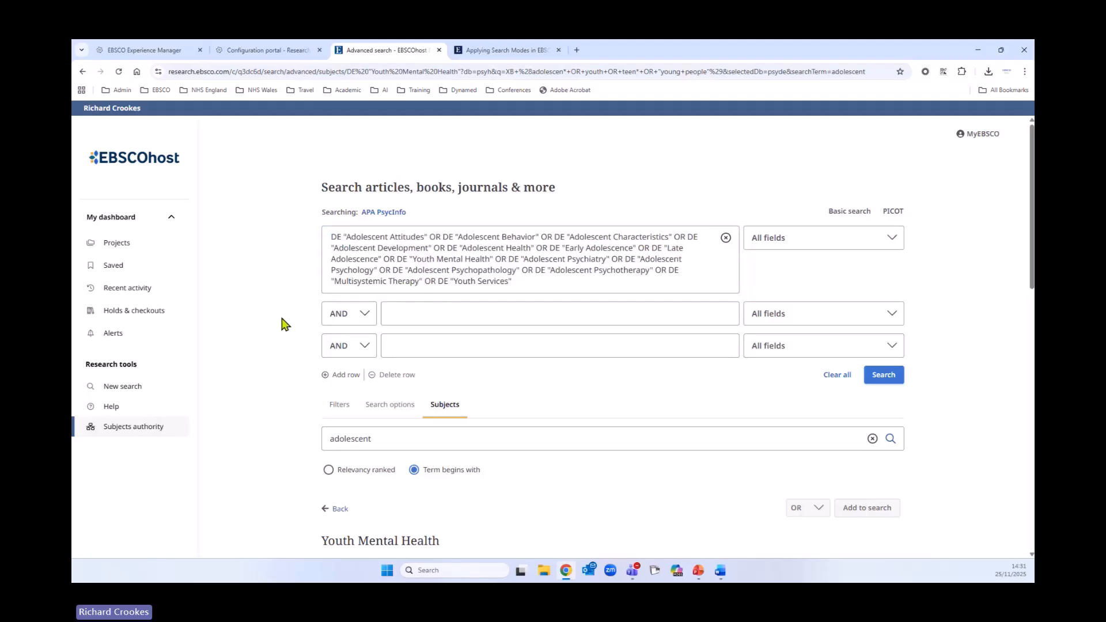
- Highlight the DE code in the query and browse the field list to the Subjects [exact] - DE entry
double_click(334, 237)
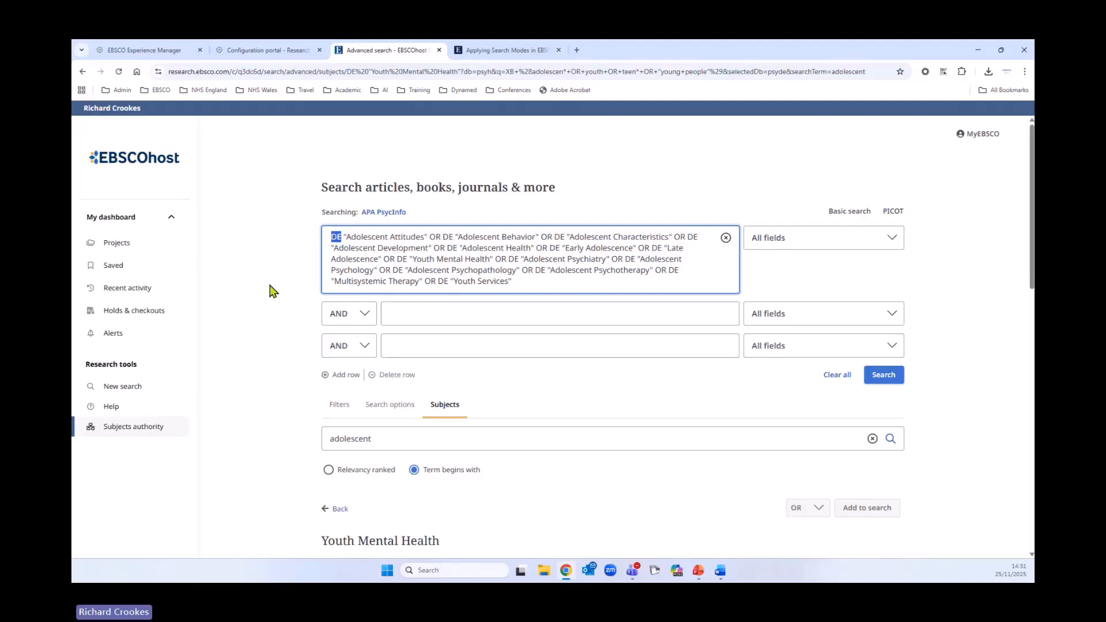
left_click(815, 241)
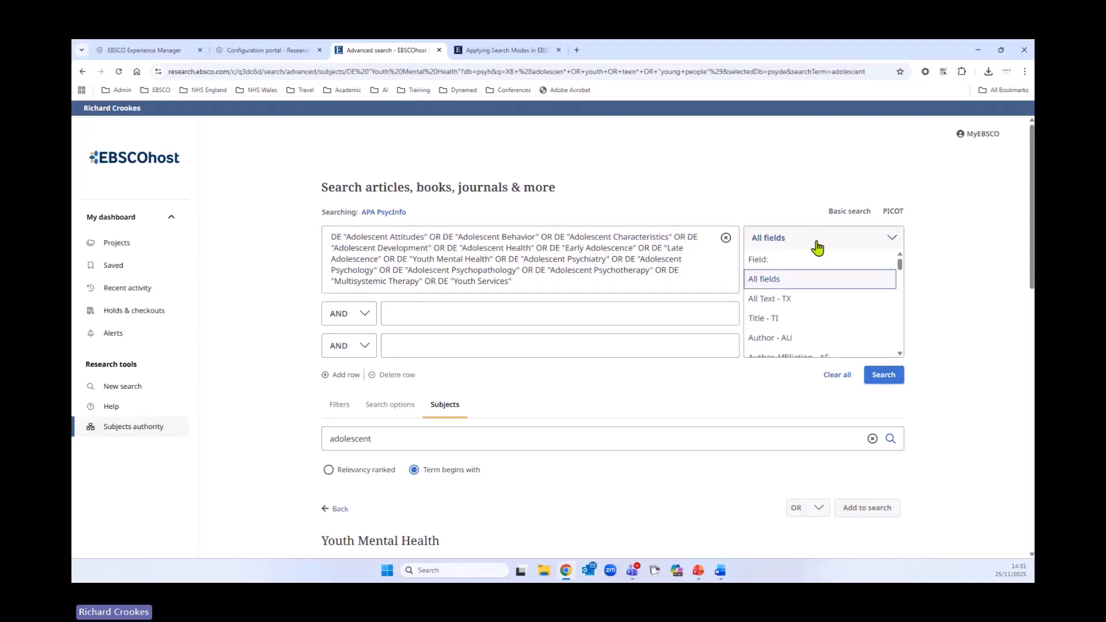
scroll(834, 301, "down", 3)
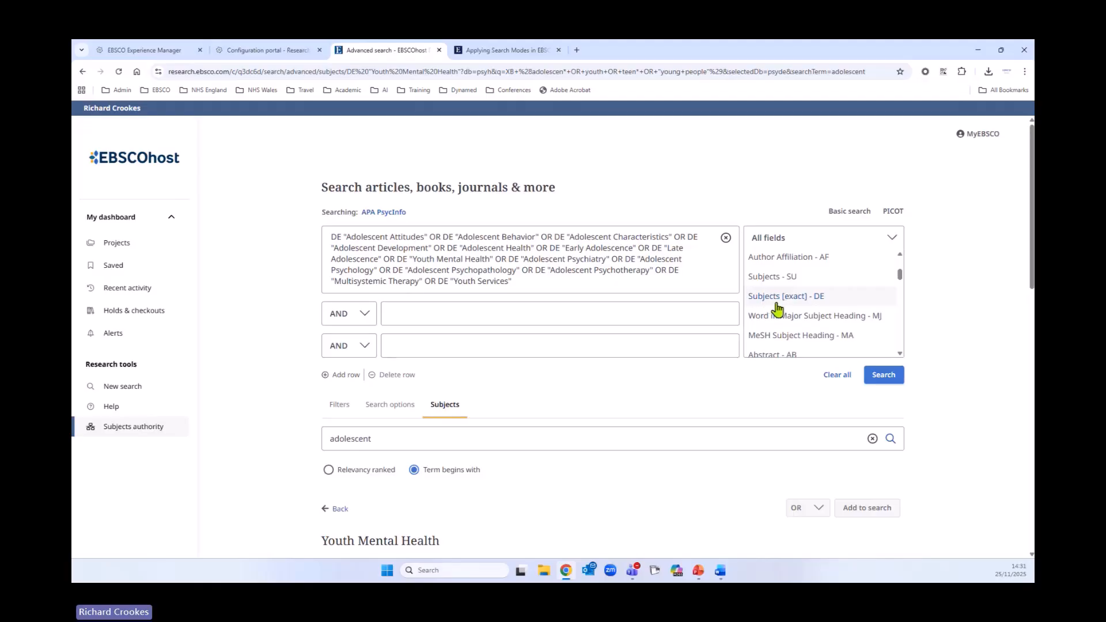
left_click(763, 196)
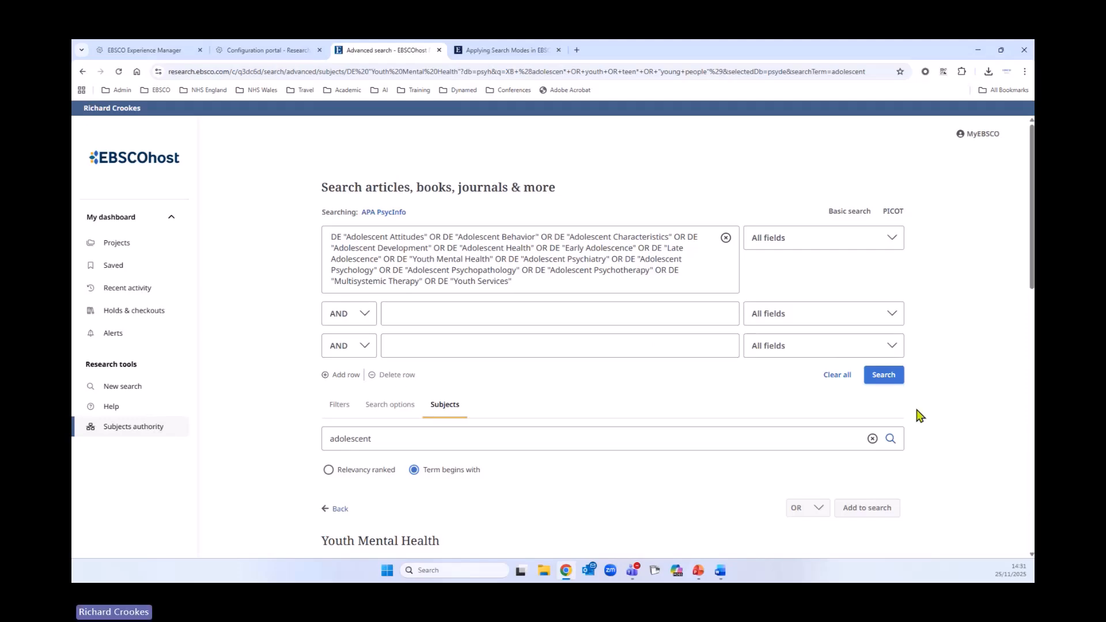
- Run the subject-term search and review the search history and results list
left_click(887, 379)
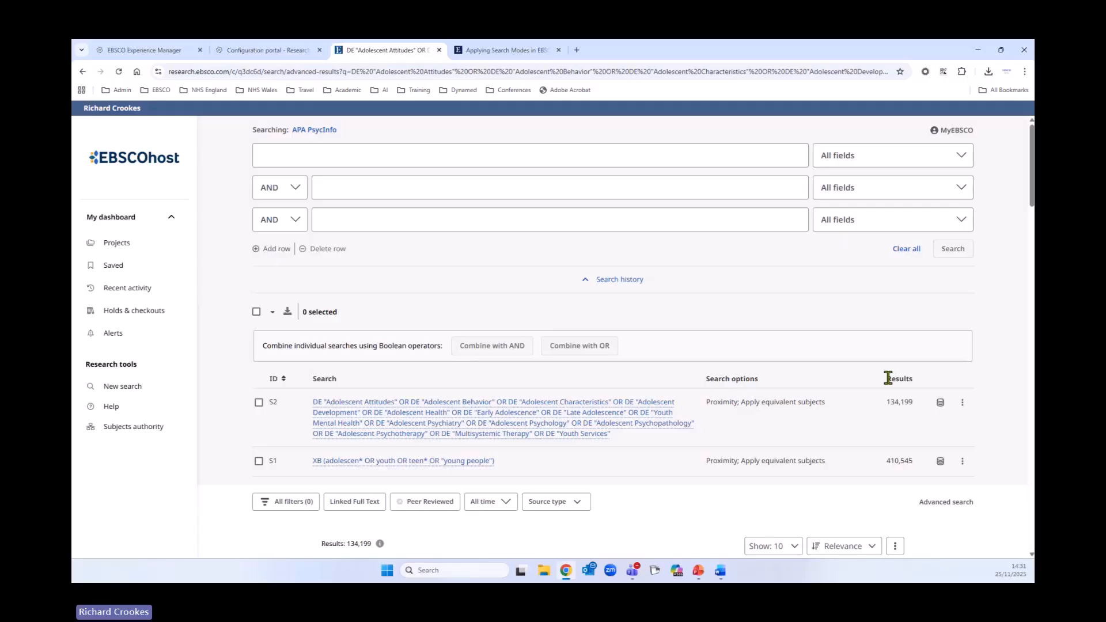
scroll(864, 357, "down", 3)
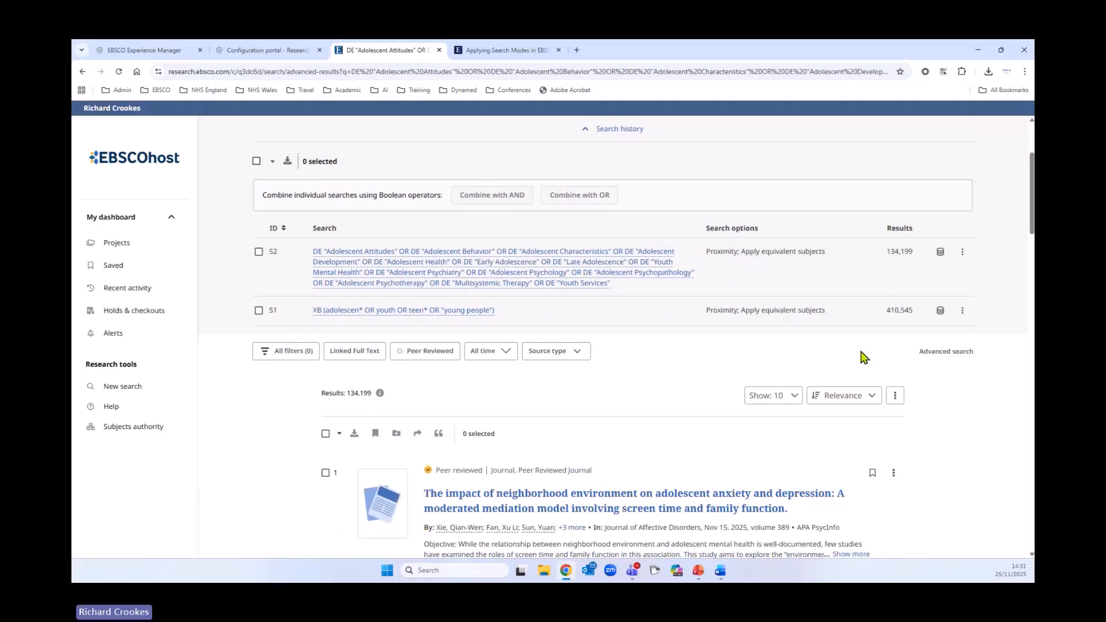
scroll(864, 415, "up", 3)
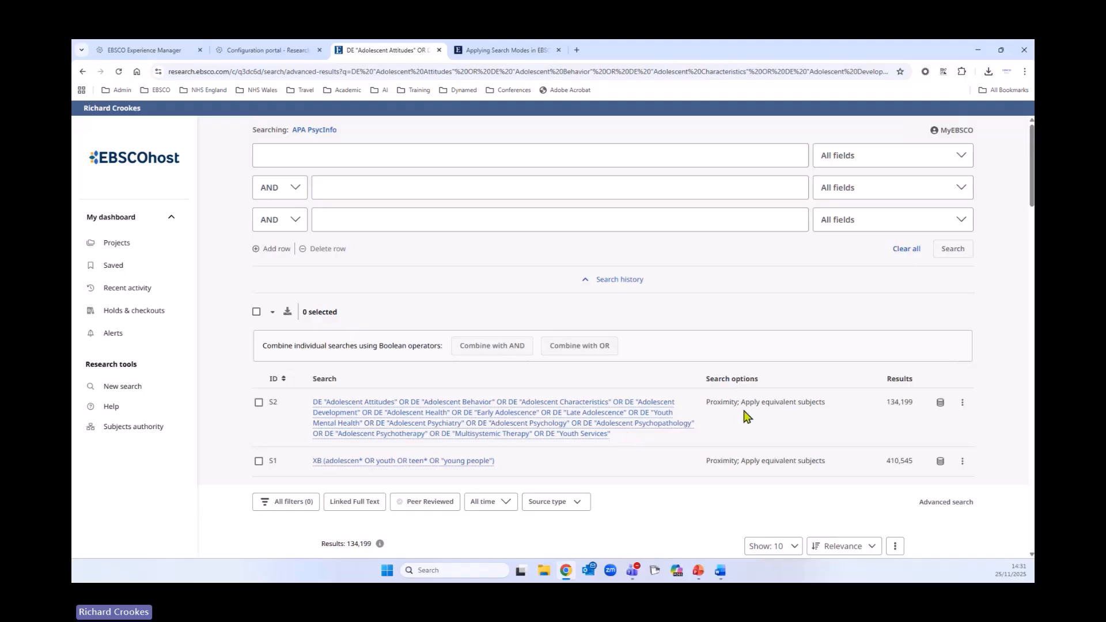
scroll(747, 415, "down", 6)
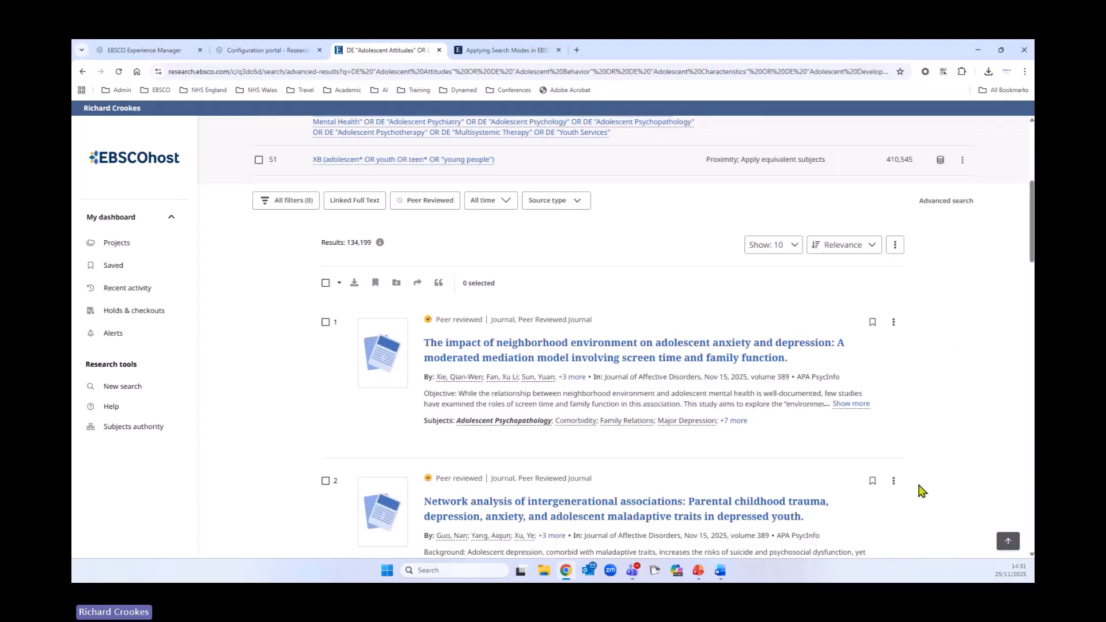
scroll(921, 491, "up", 5)
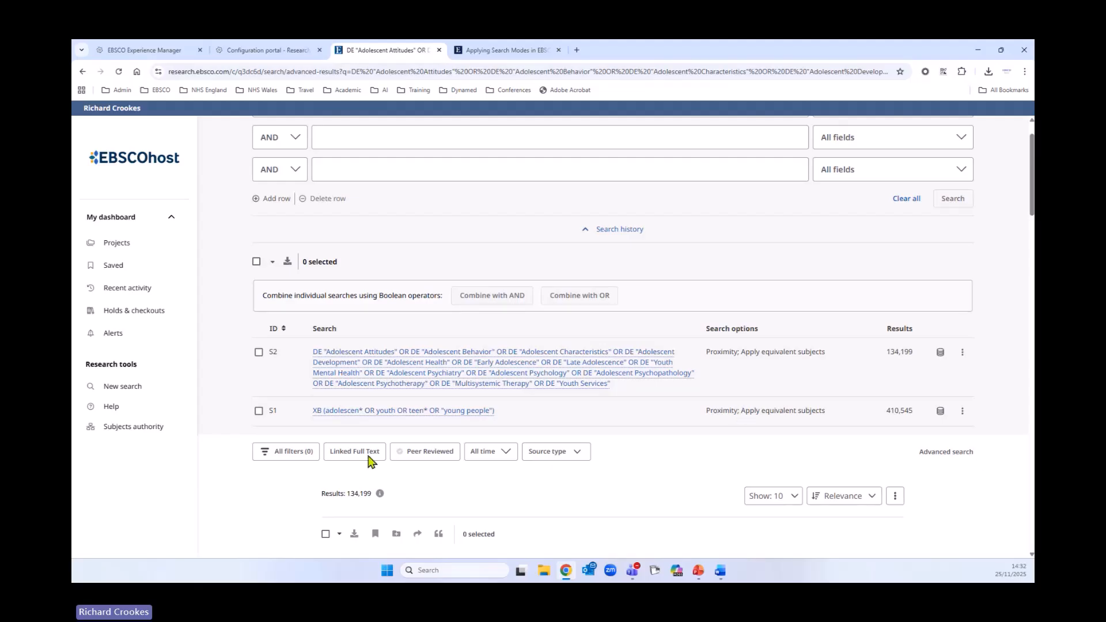
- Select both earlier searches in the search history, combine them with OR, and run the combined search
left_click(257, 262)
scroll(693, 422, "up", 1)
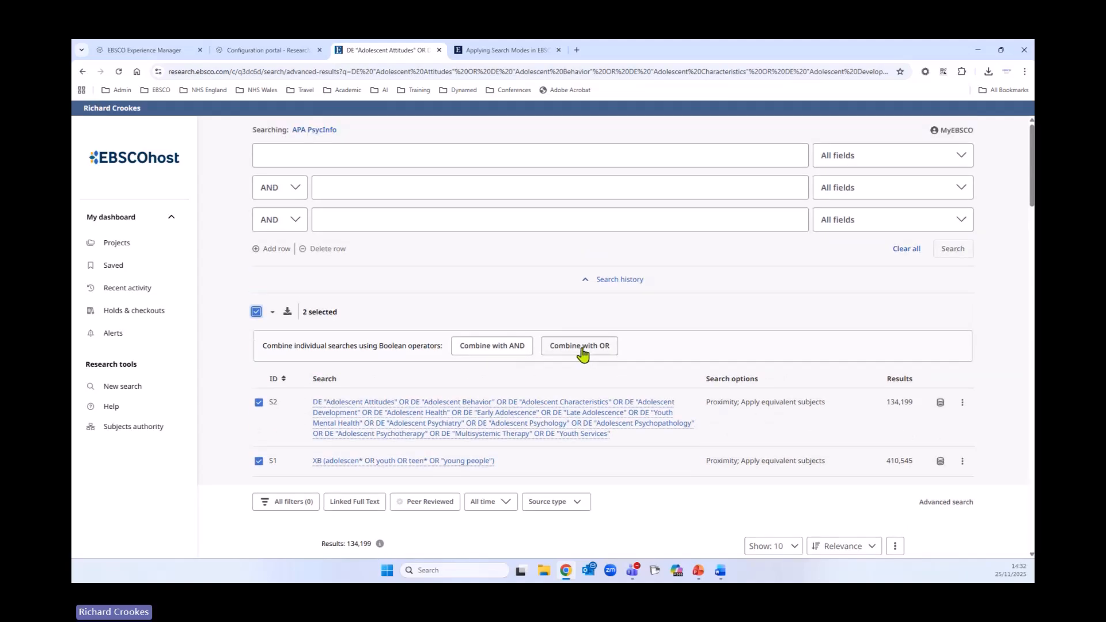
left_click(581, 349)
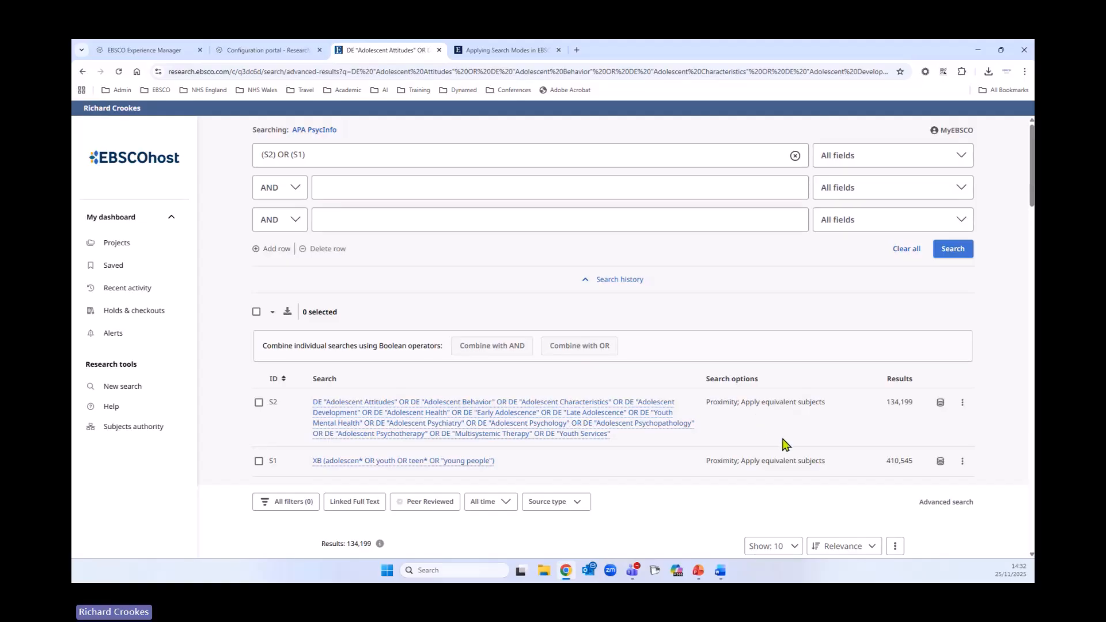
left_click(962, 249)
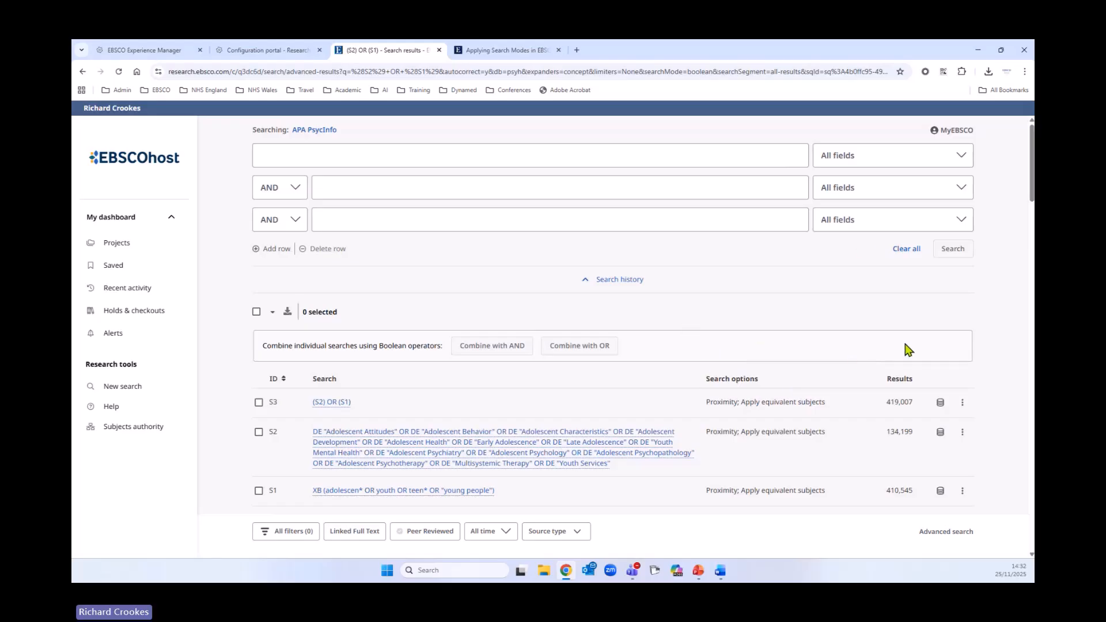
- Start a new query in the first row: "social media" OR "social network*" OR cyberbully*
left_click(347, 159)
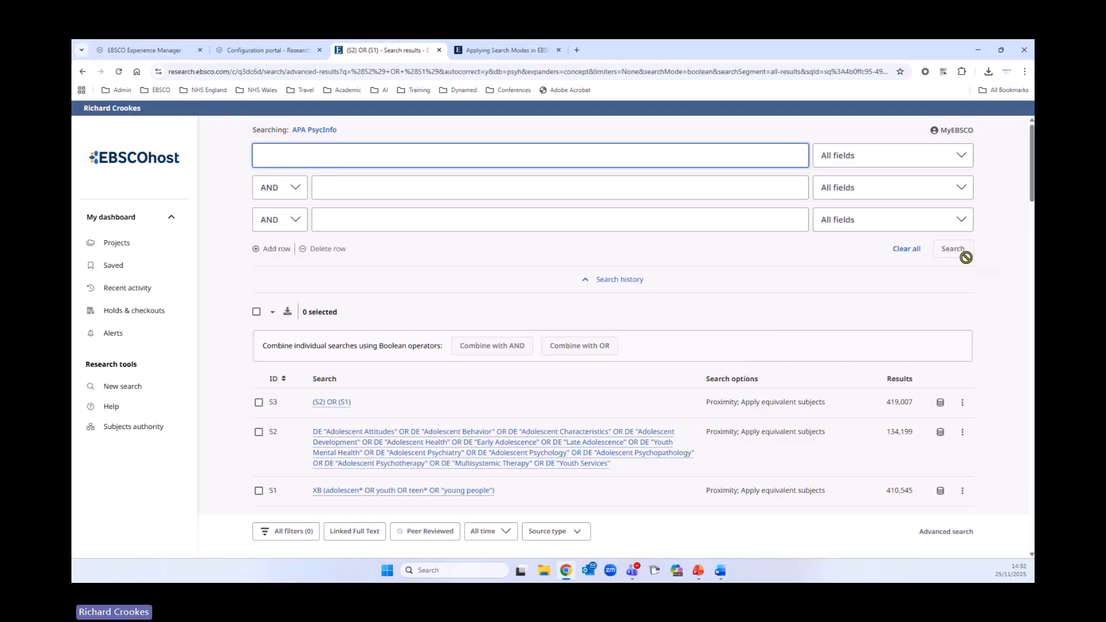
type("\"soci")
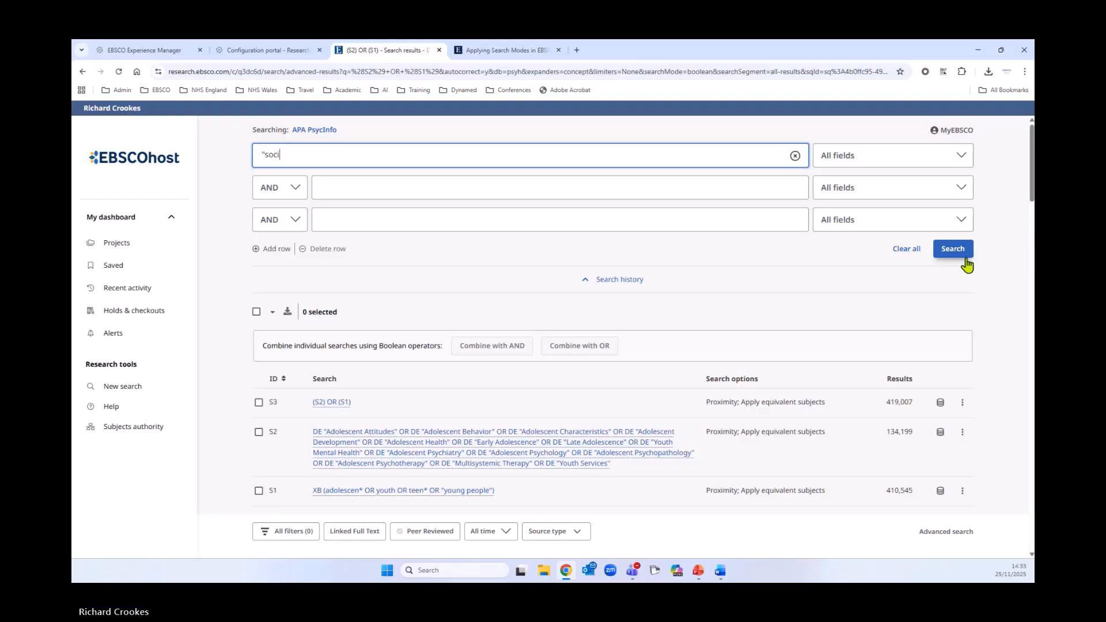
type("al media")
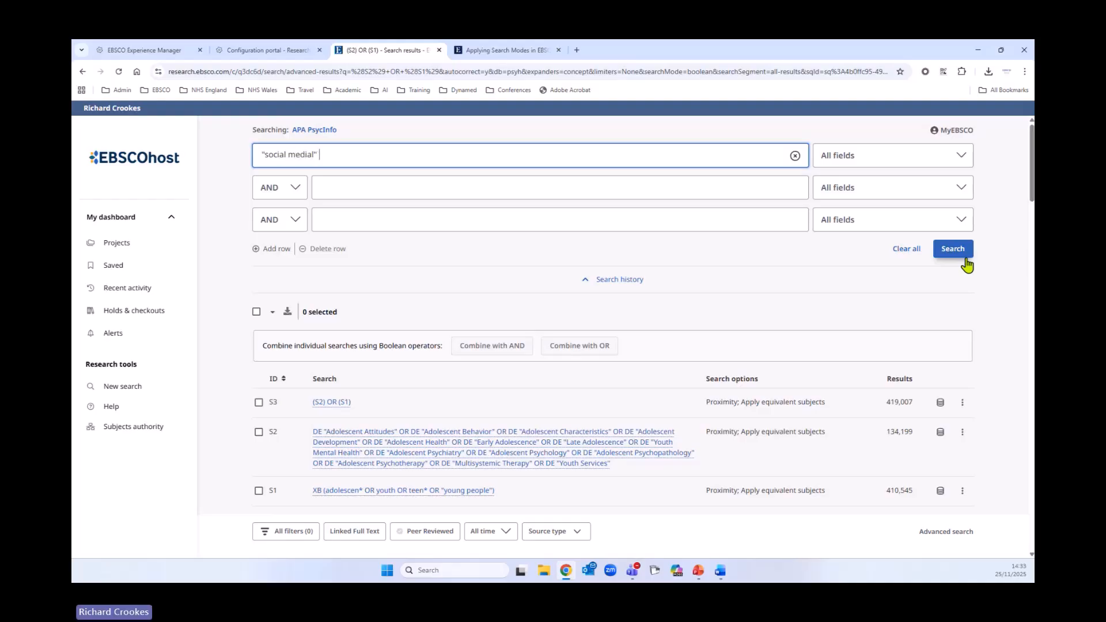
type("\" OR \"social network*\" OR cyberbull")
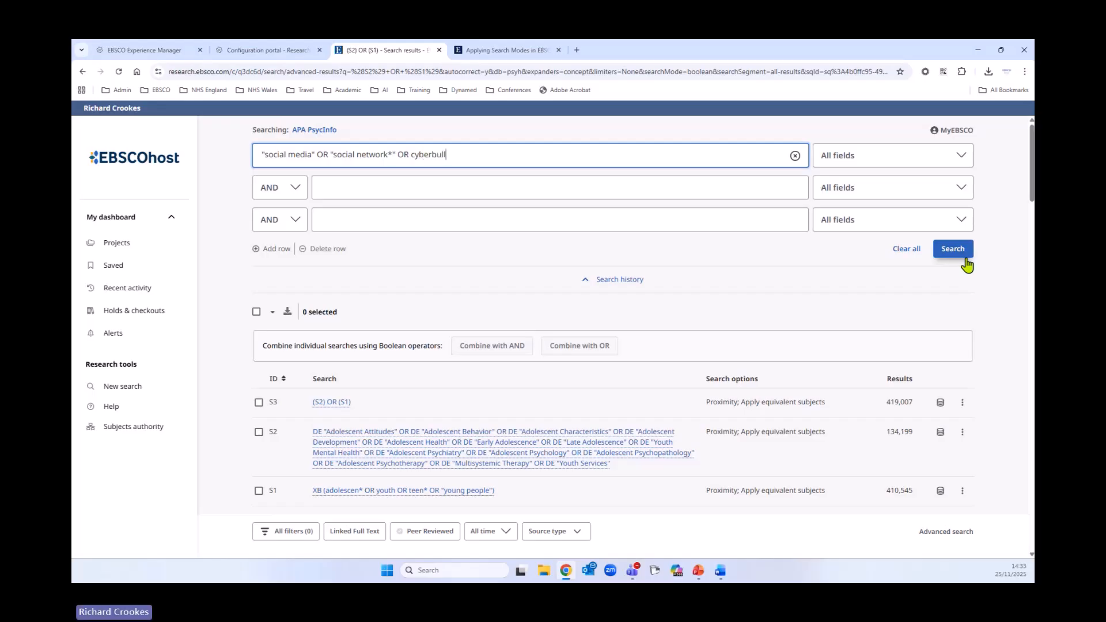
type("y* OR \"cyber bully*\" o")
- Extend the query with OR "cyber bully*" OR TikTok OR Instagram OR Snapchat OR Facebook OR "digital media"
key("BackSpace")
type("OR TikTo")
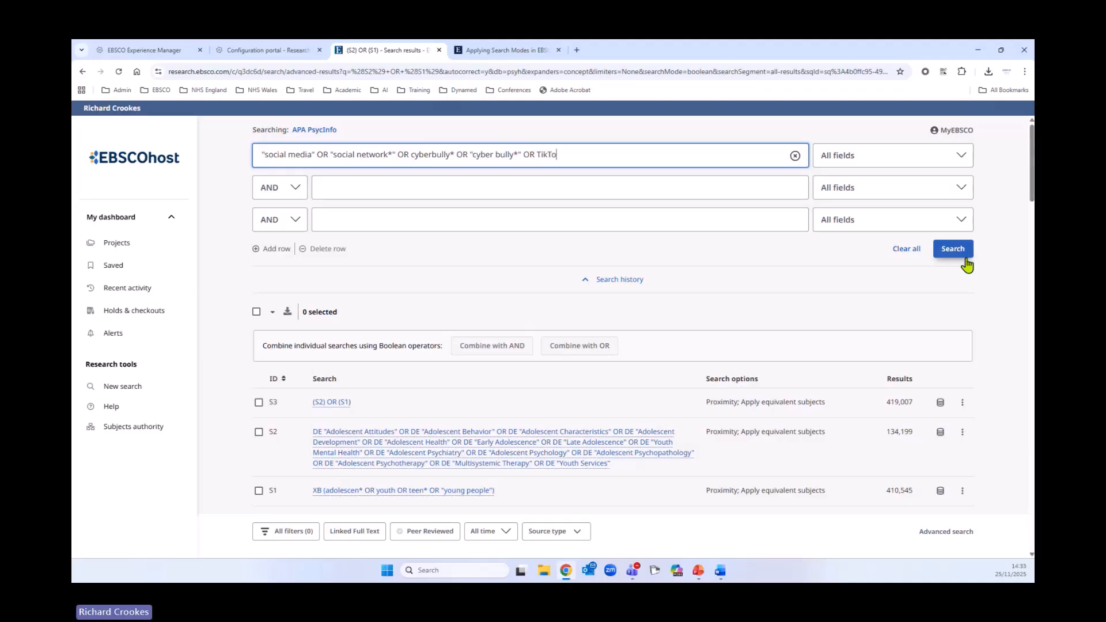
type("k OR Instagram OR Snapa")
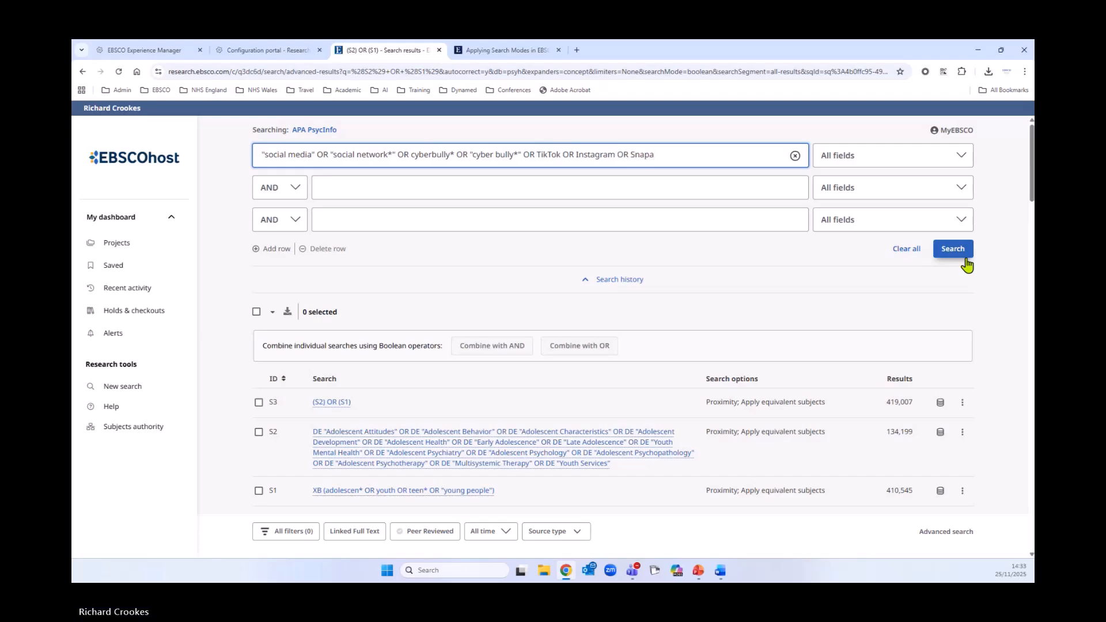
key("BackSpace")
type("chat OR")
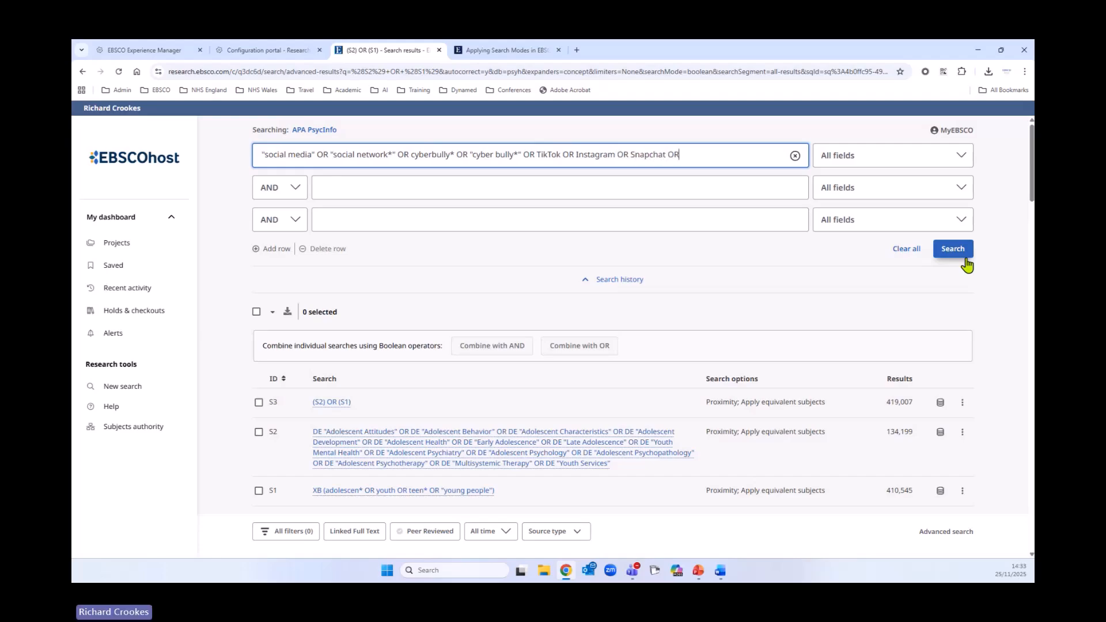
type(" Facebook OR \"digi")
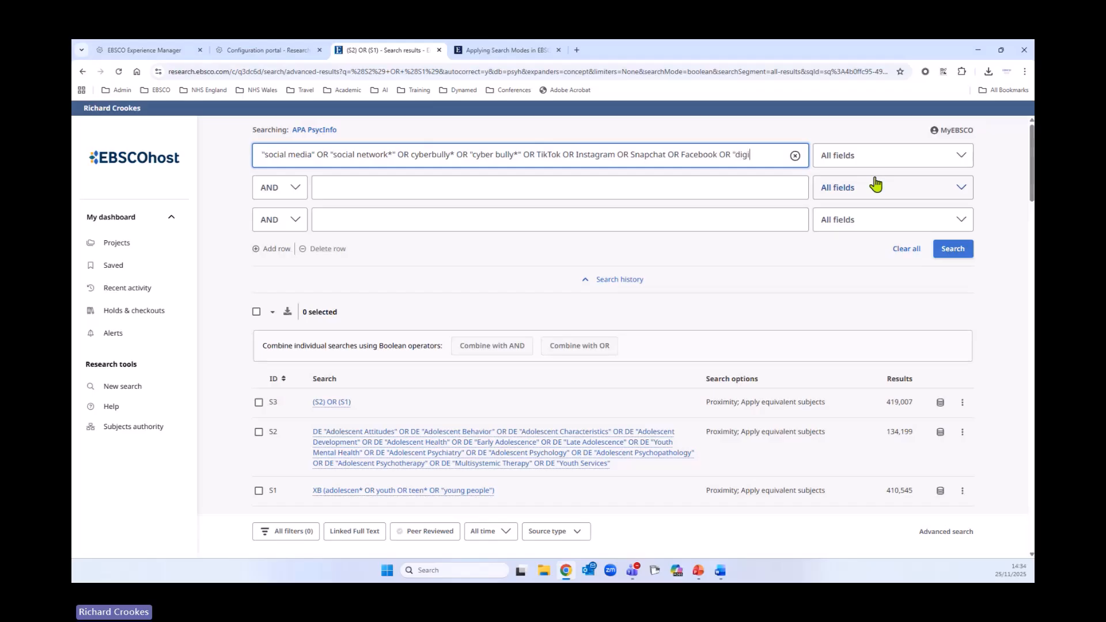
type("edia\"")
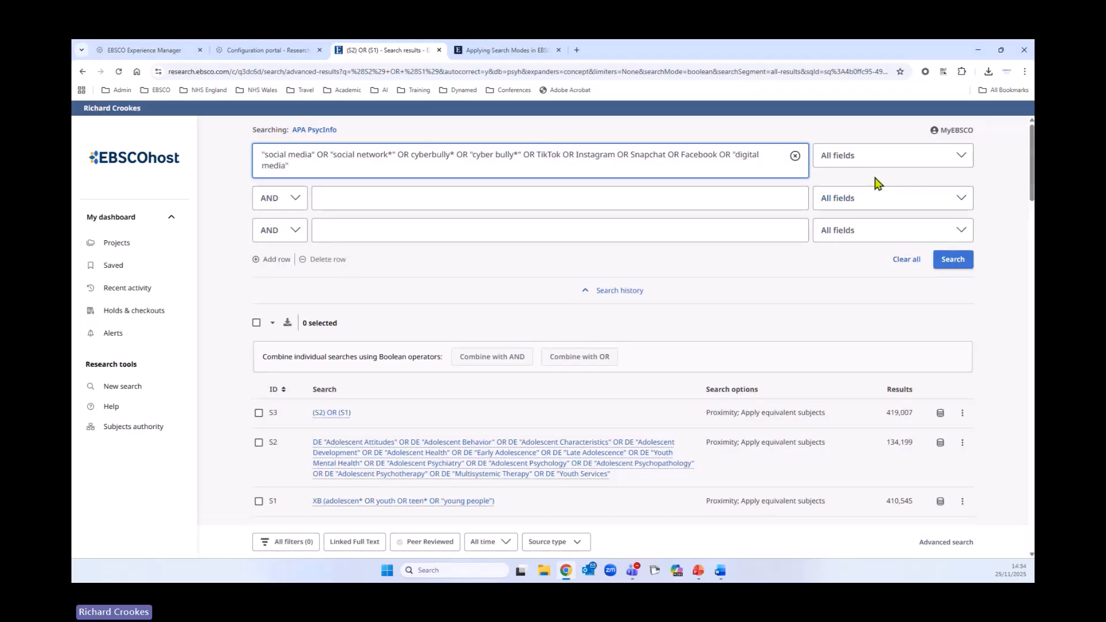
- Limit the first search row to Title or Abstract - XB and run the search
left_click(938, 164)
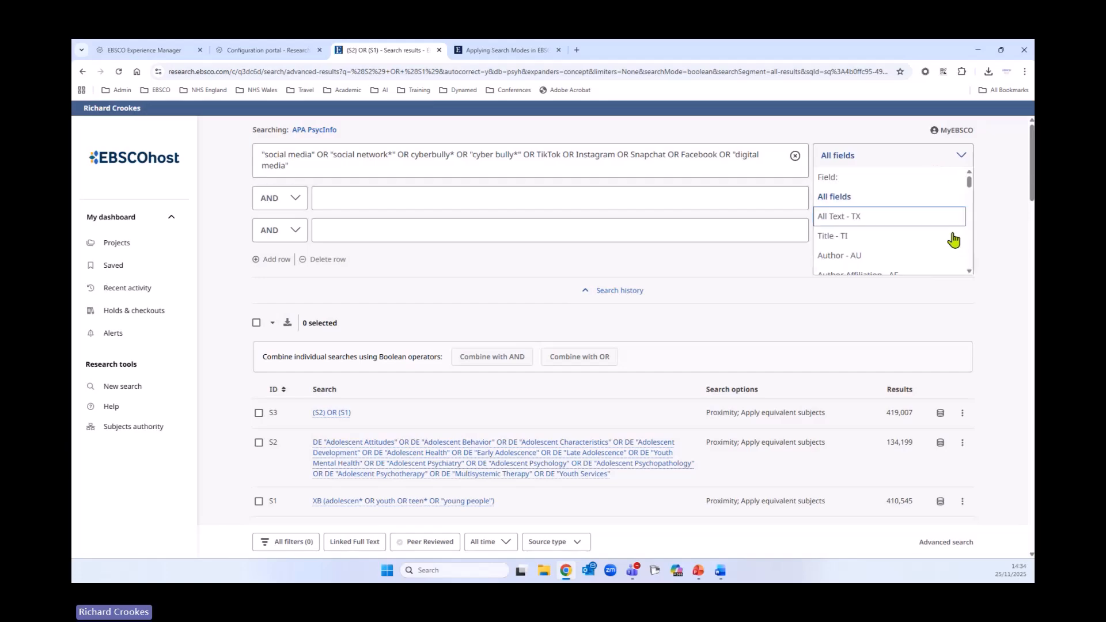
scroll(953, 239, "down", 3)
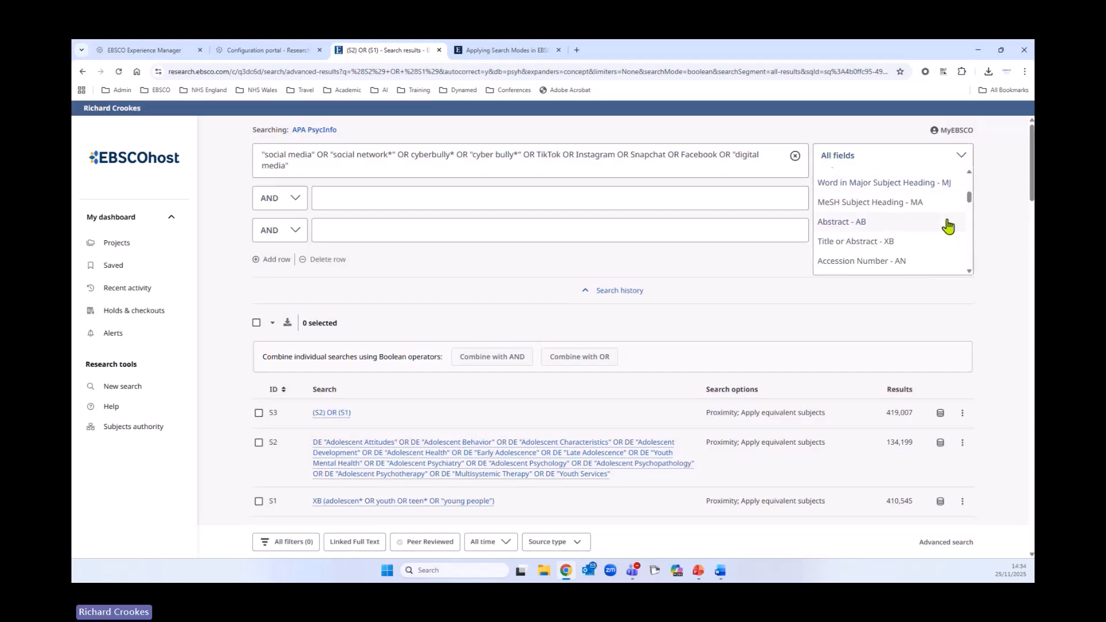
scroll(948, 226, "down", 1)
left_click(833, 192)
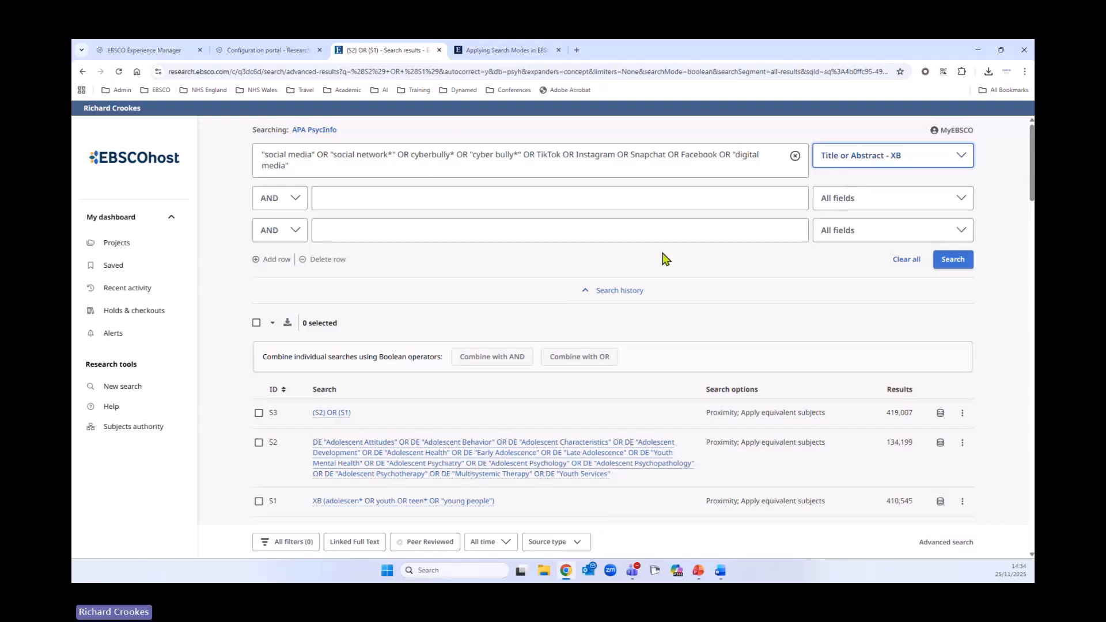
left_click(953, 262)
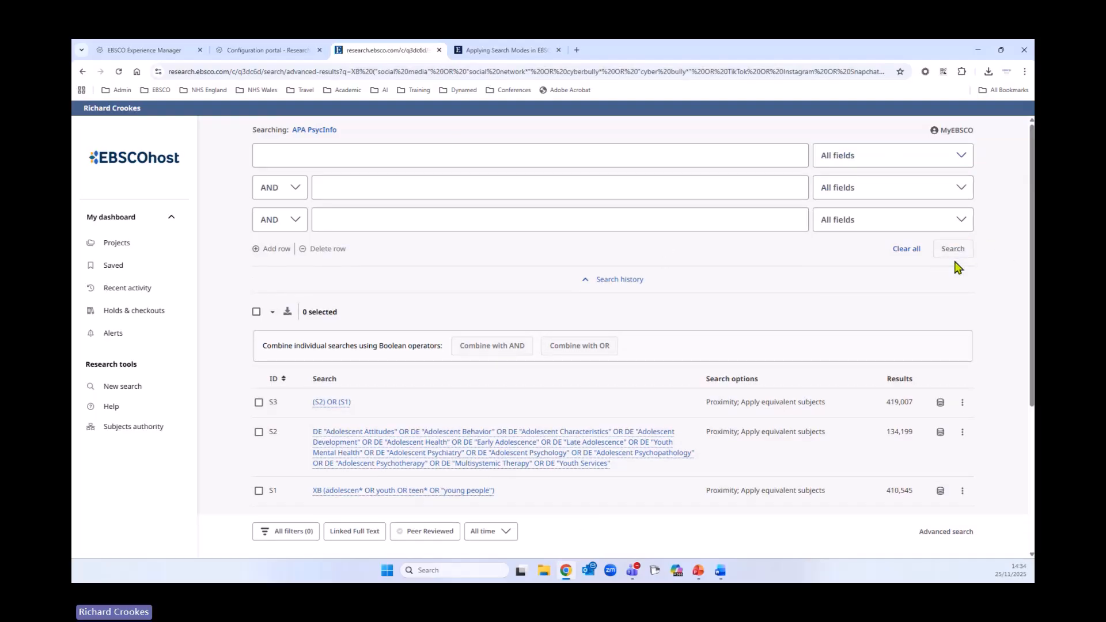
left_click(955, 251)
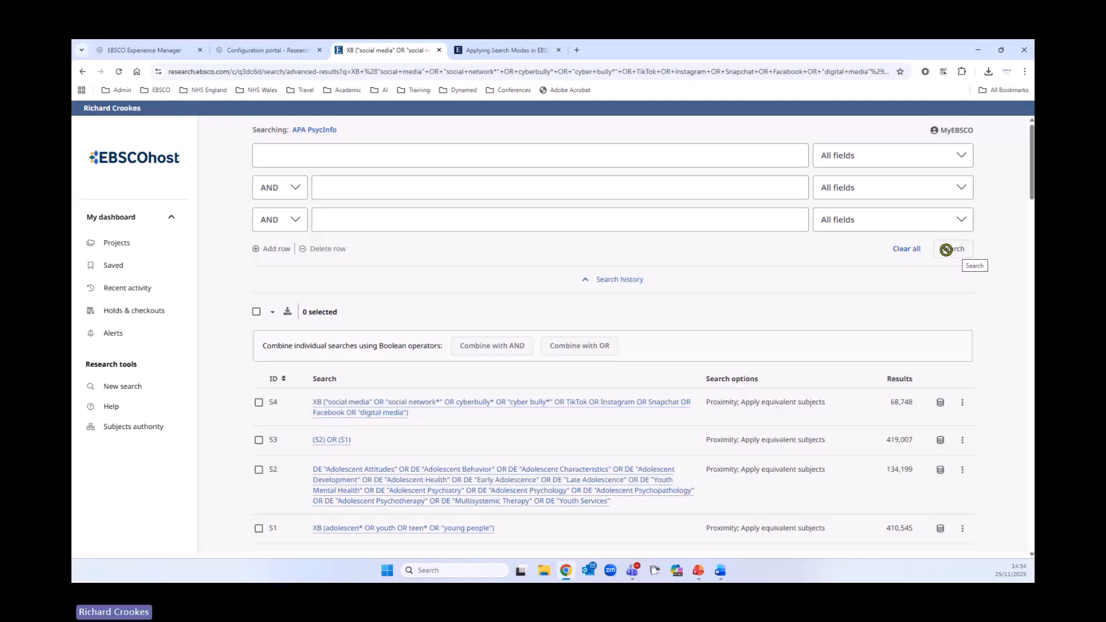
- Edit search S4 from the search history to append OR multimedia to its query and update the search
scroll(817, 322, "down", 1)
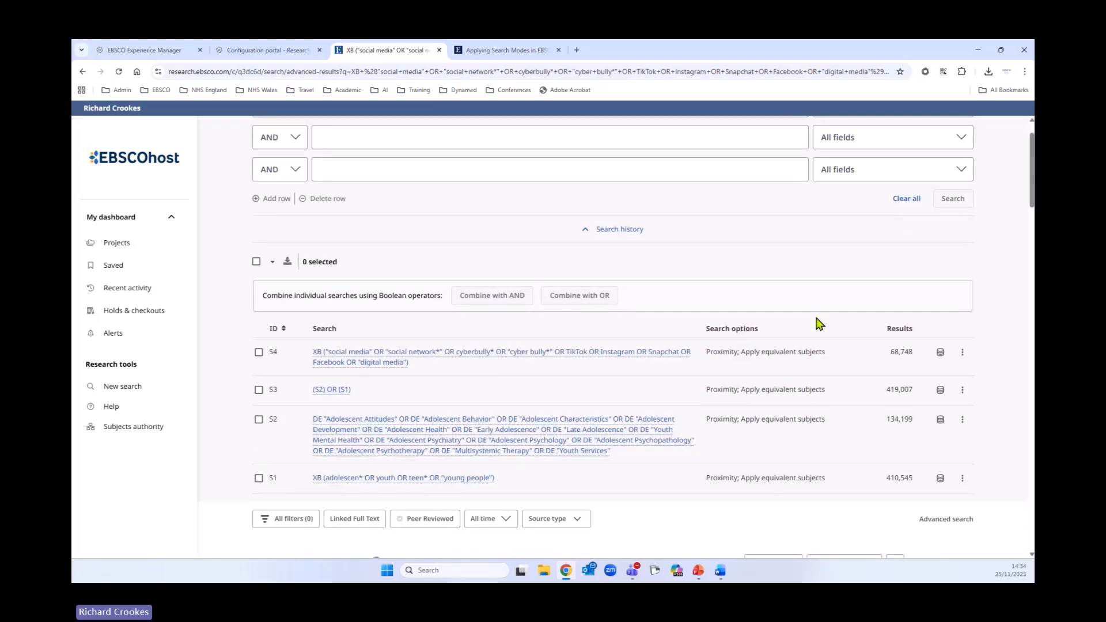
left_click(963, 353)
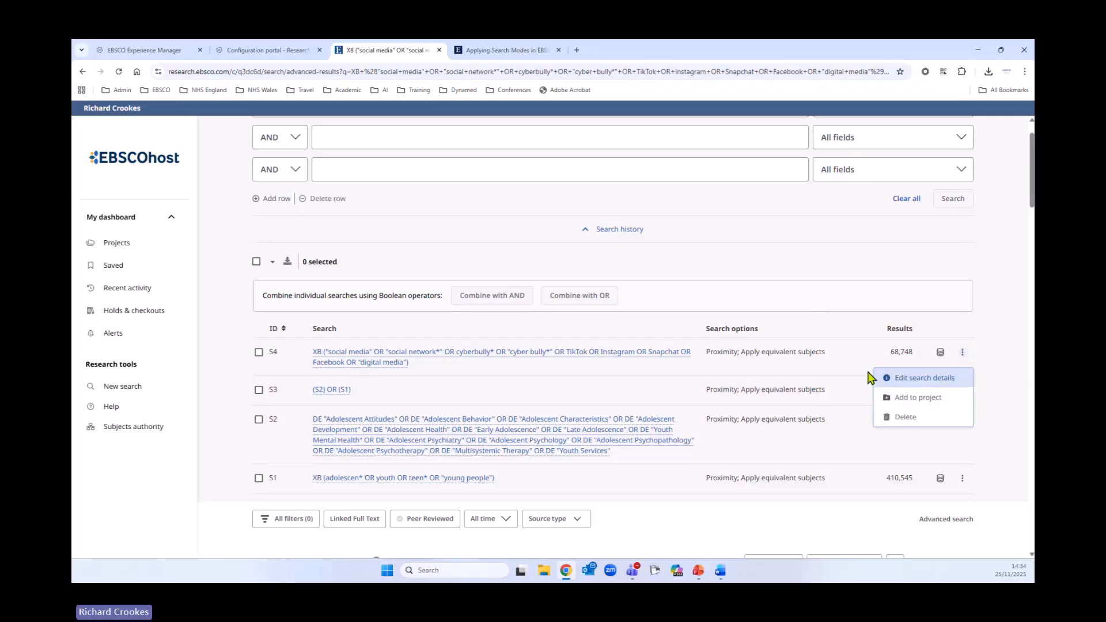
left_click(924, 380)
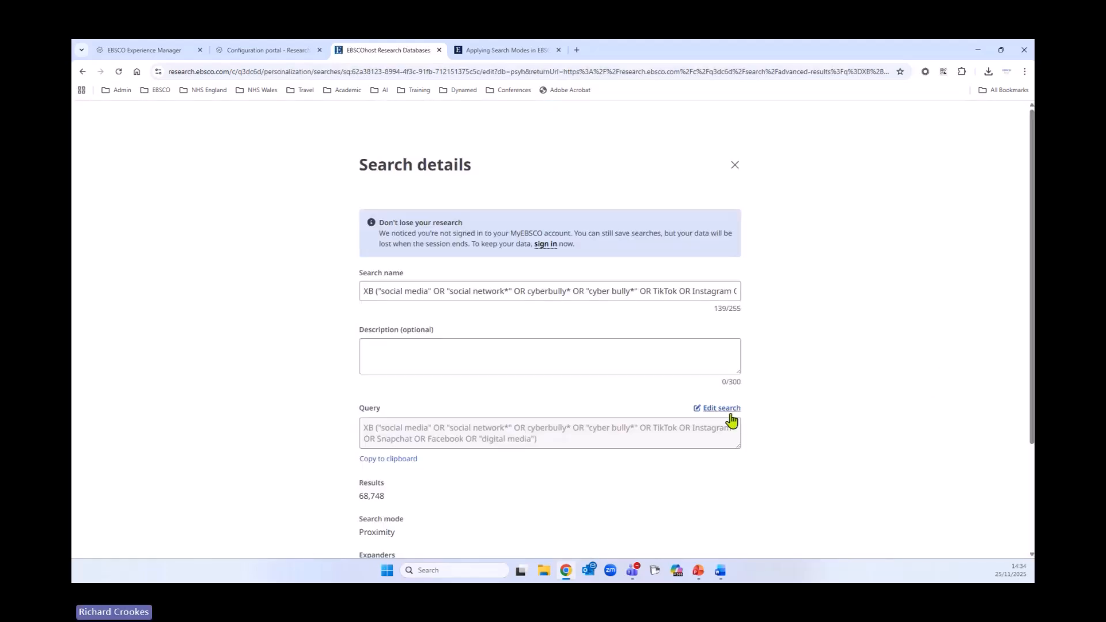
left_click(721, 408)
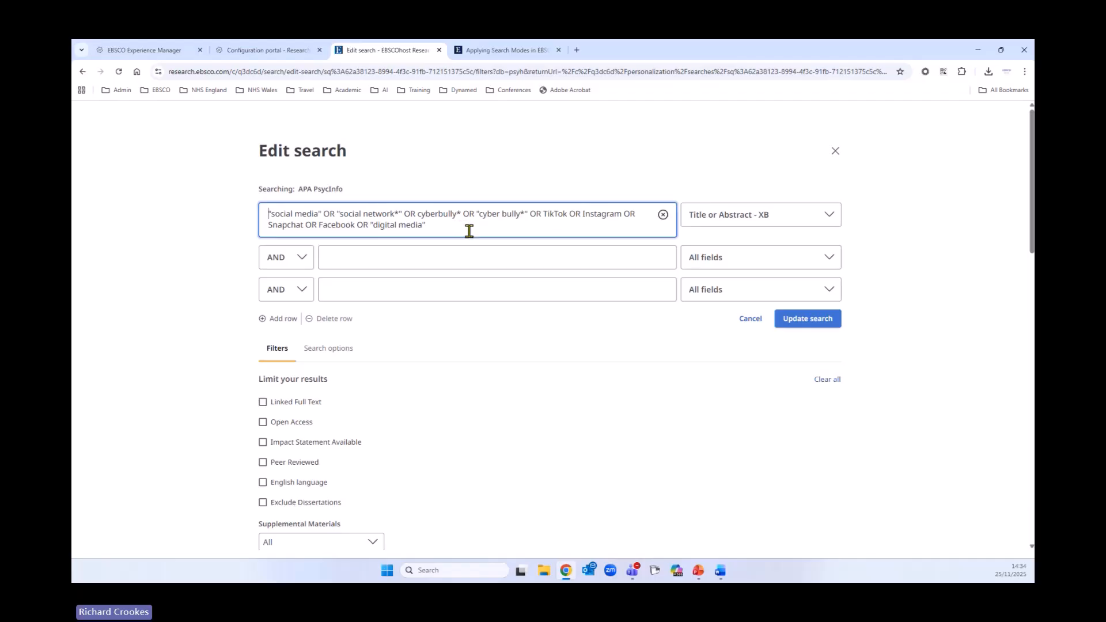
key("alt+Tab")
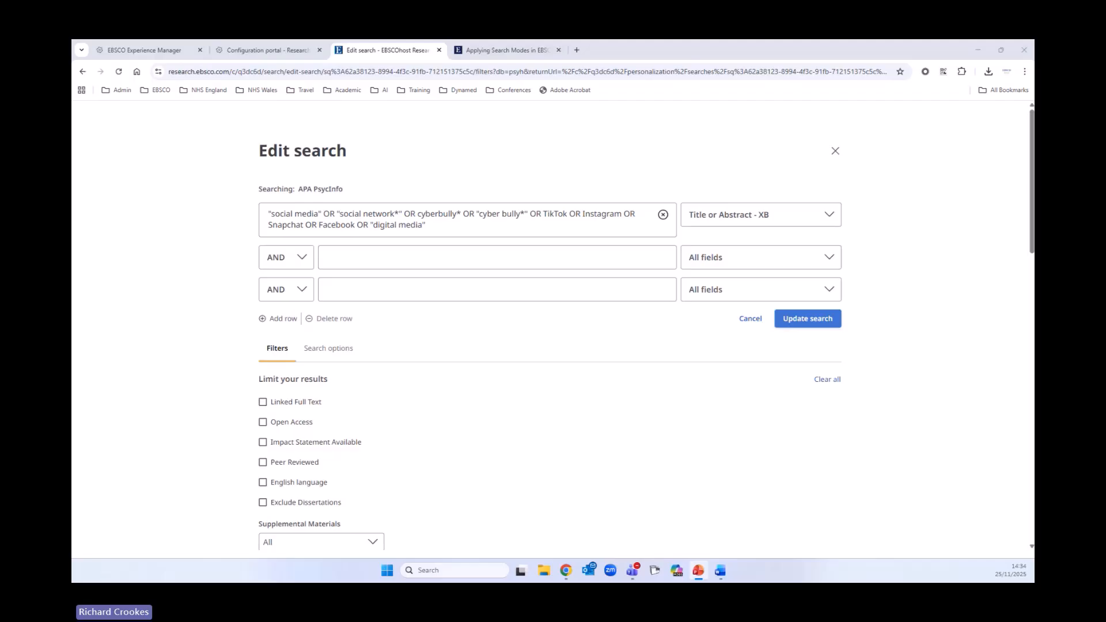
left_click(501, 230)
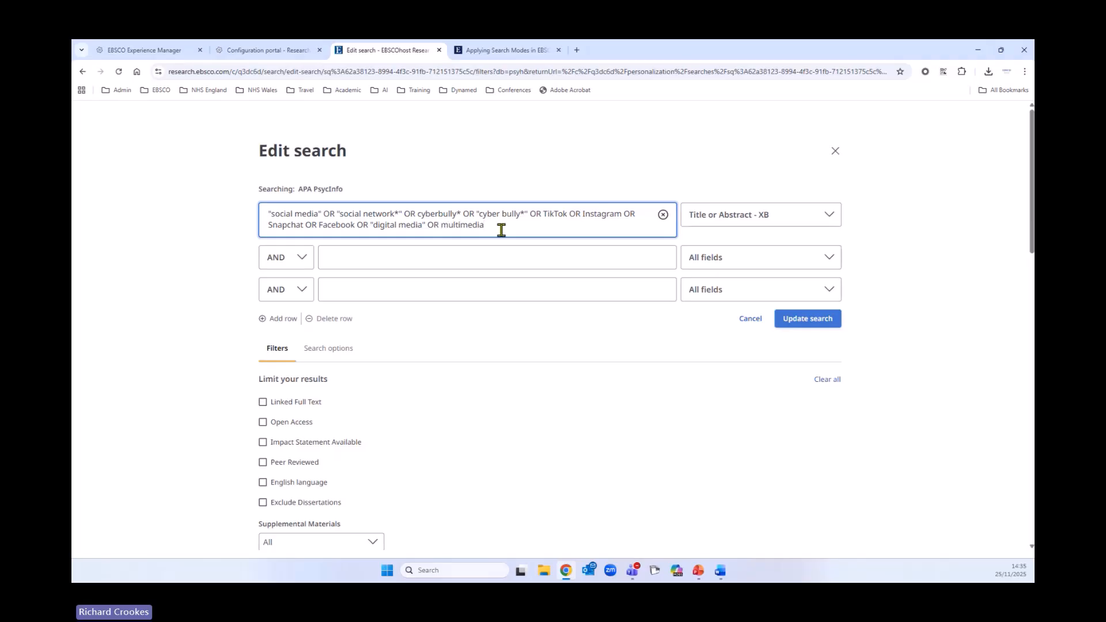
left_click(809, 319)
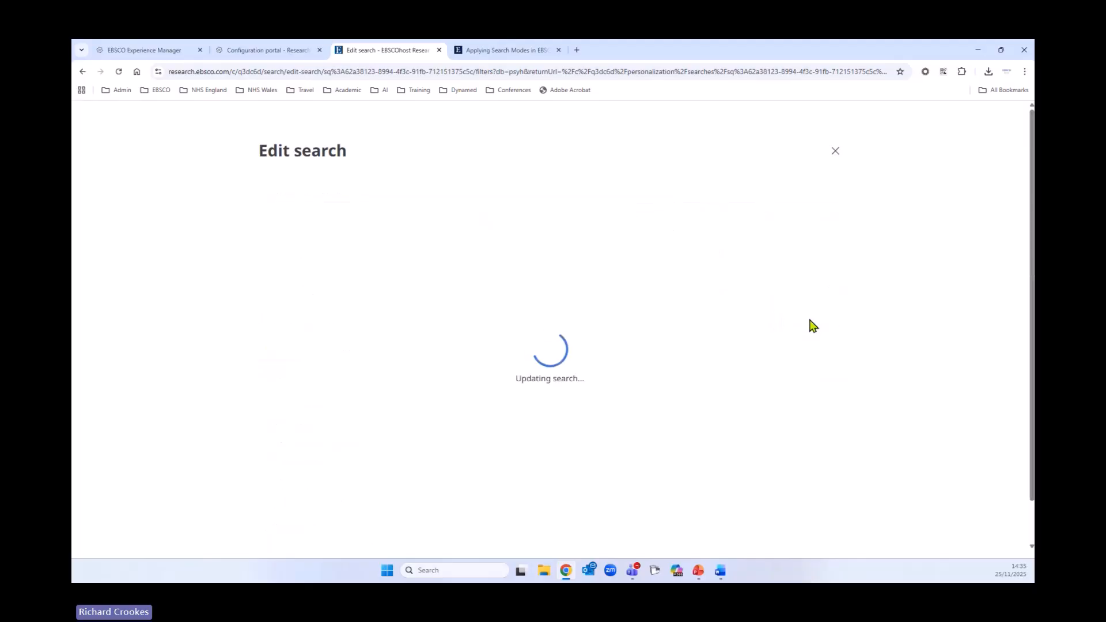
left_click(566, 338)
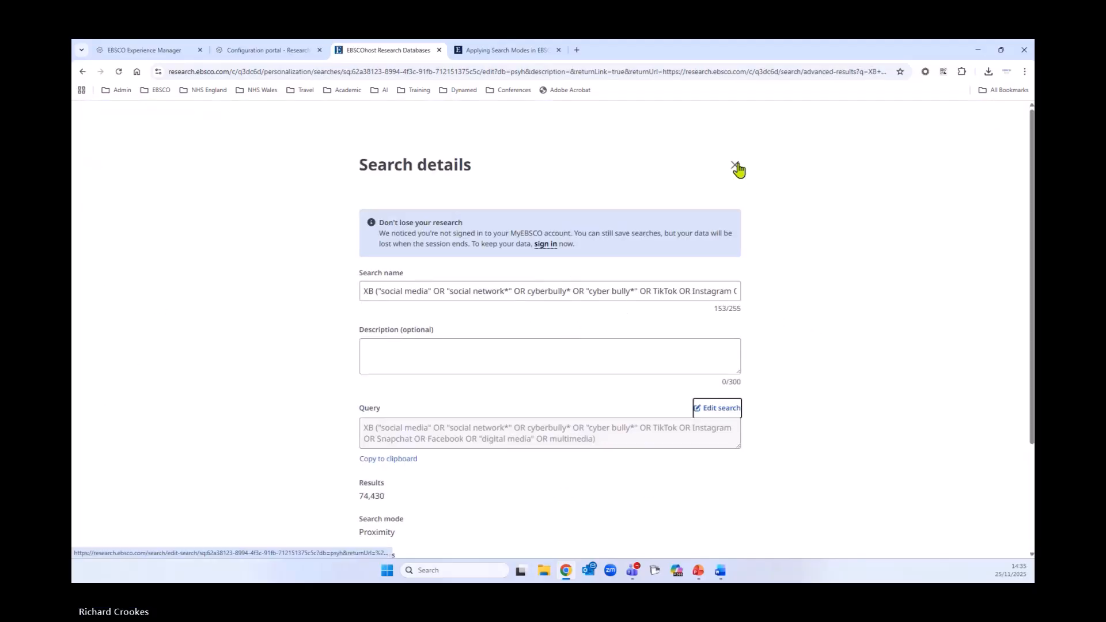
left_click(736, 166)
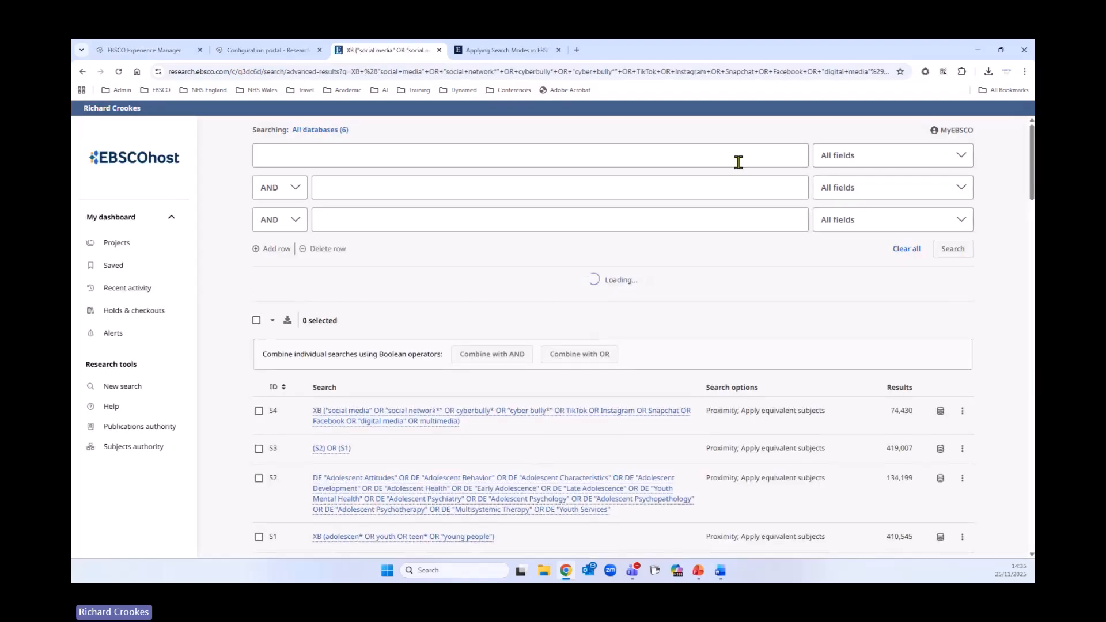
- Open the Subjects authority and clear all search rows
scroll(734, 276, "down", 2)
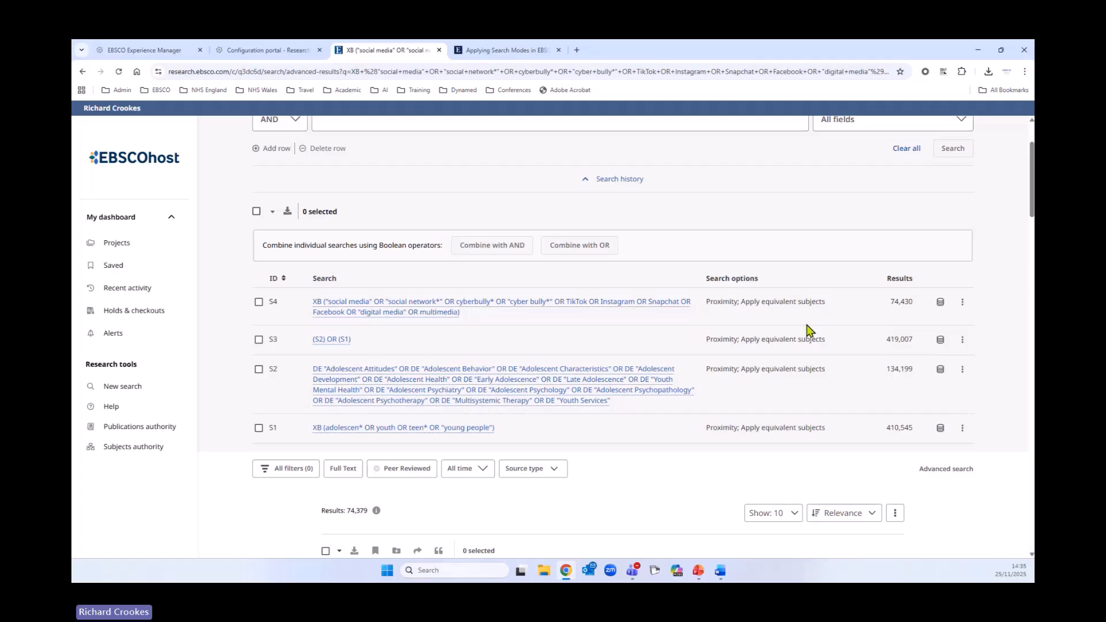
scroll(860, 362, "up", 1)
scroll(862, 367, "up", 2)
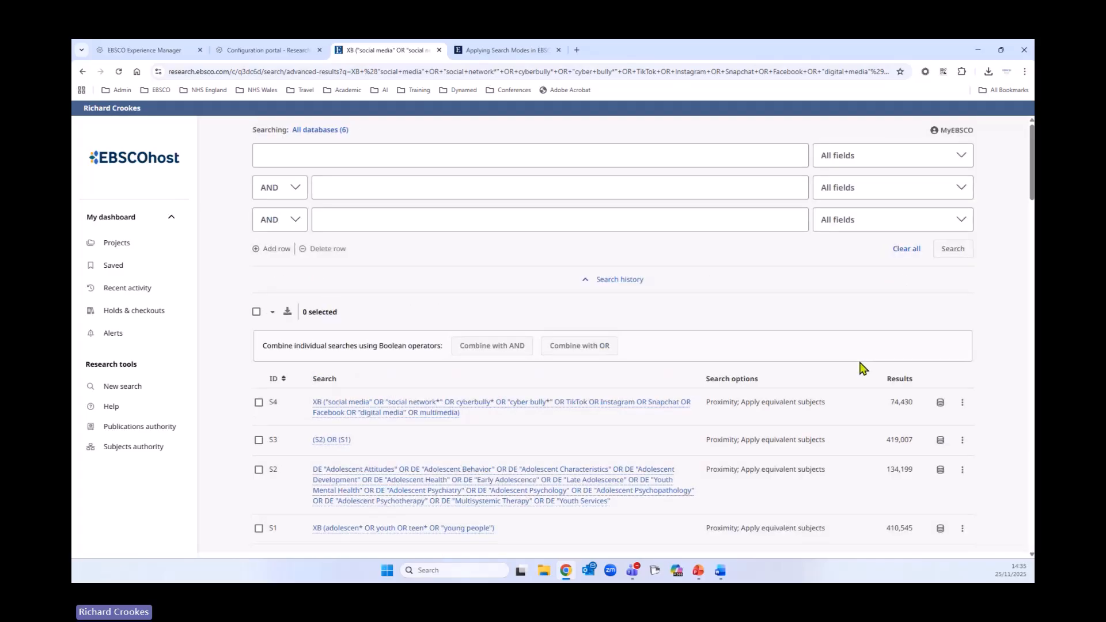
scroll(565, 420, "down", 2)
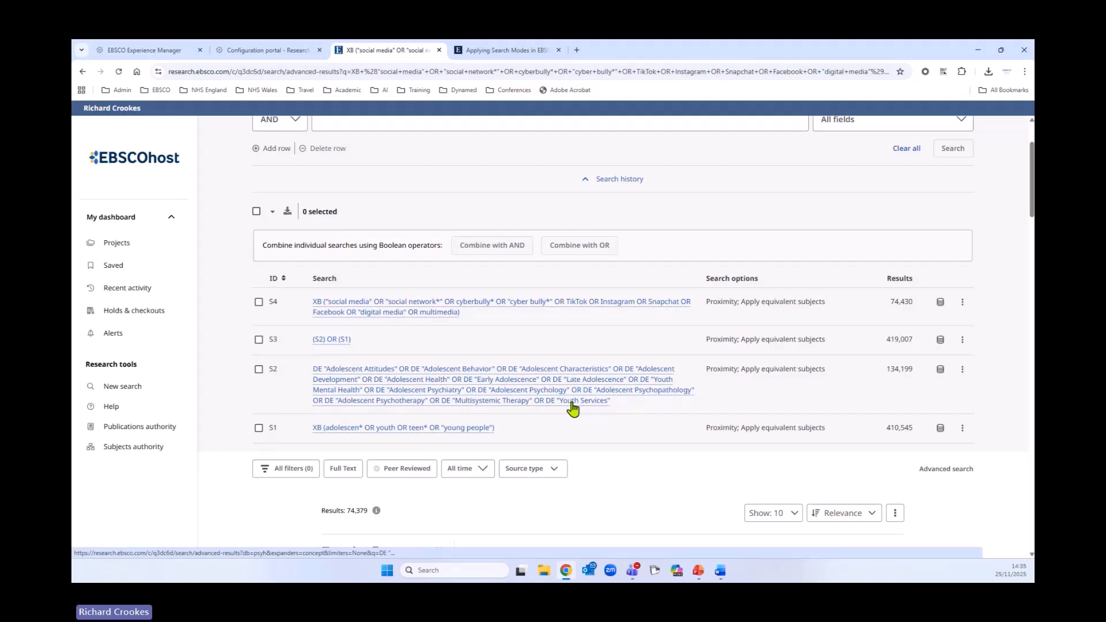
left_click(141, 449)
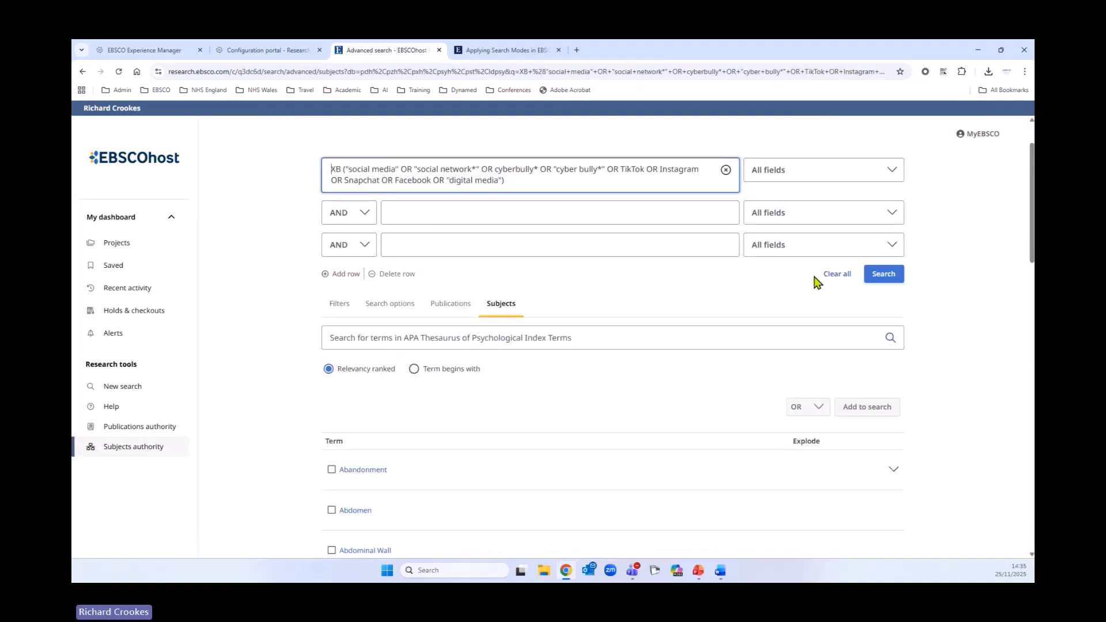
left_click(834, 274)
- Search the APA Thesaurus for social media and open the Social Media term entry
left_click(433, 337)
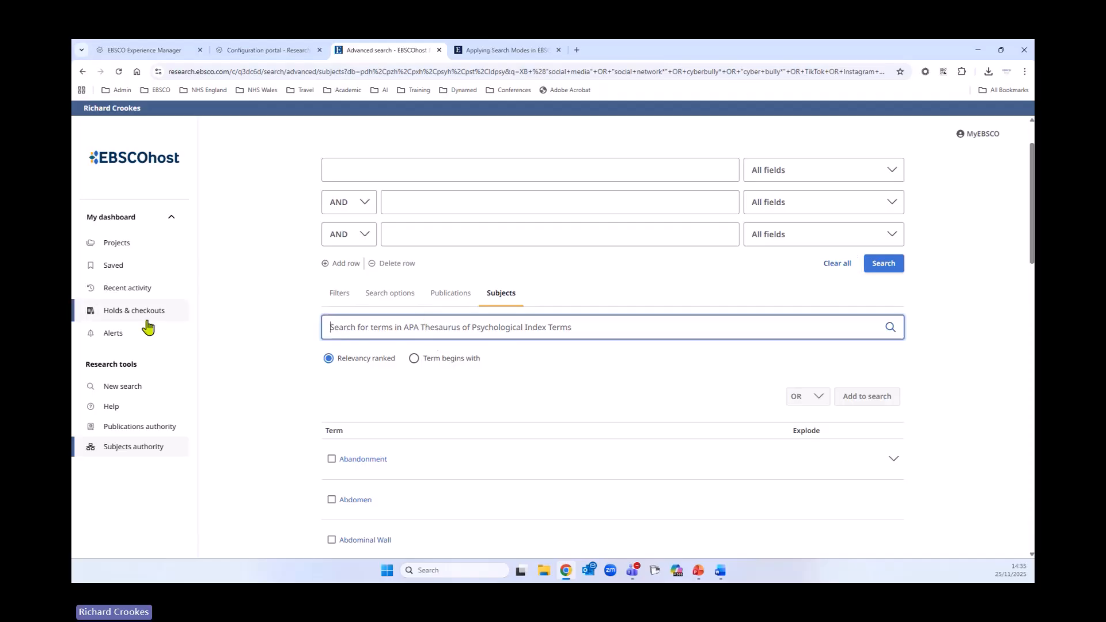
type("social")
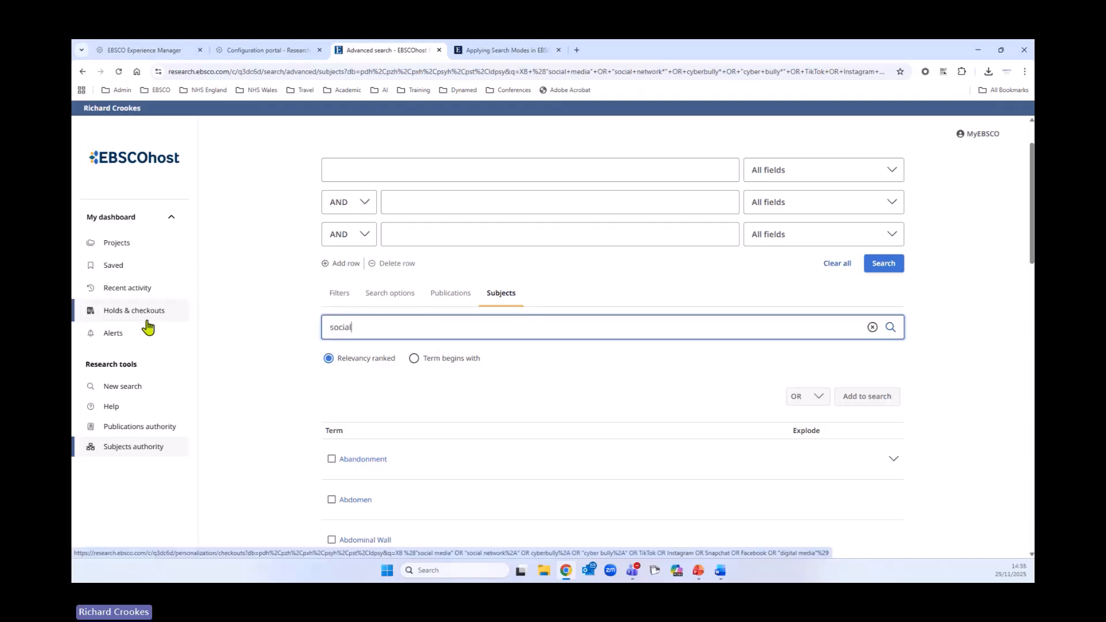
type(" media")
key("Return")
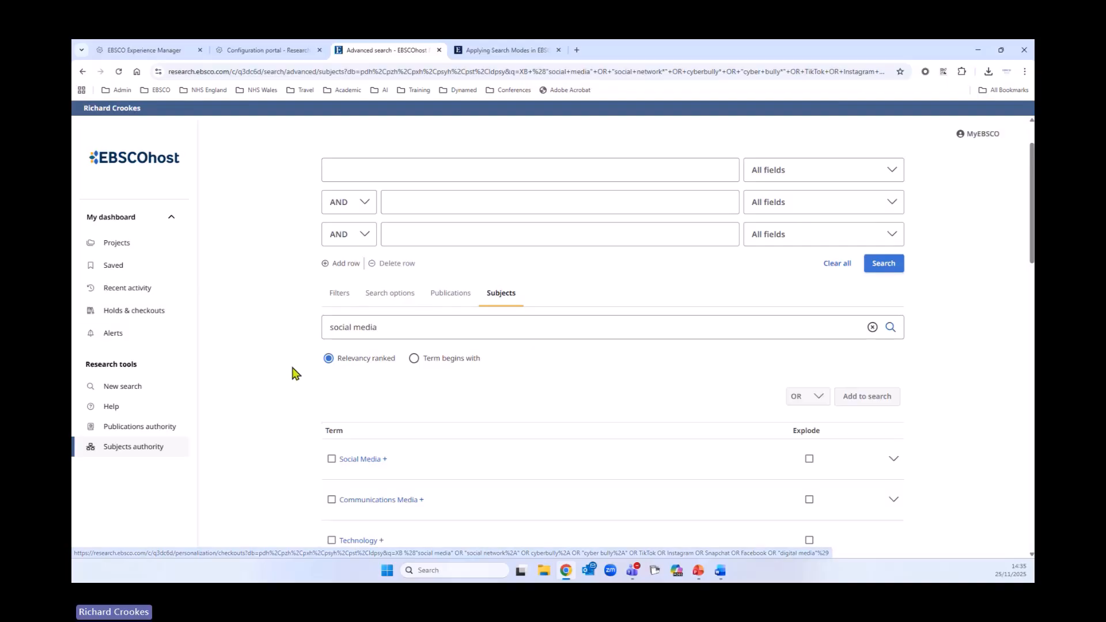
scroll(275, 364, "down", 5)
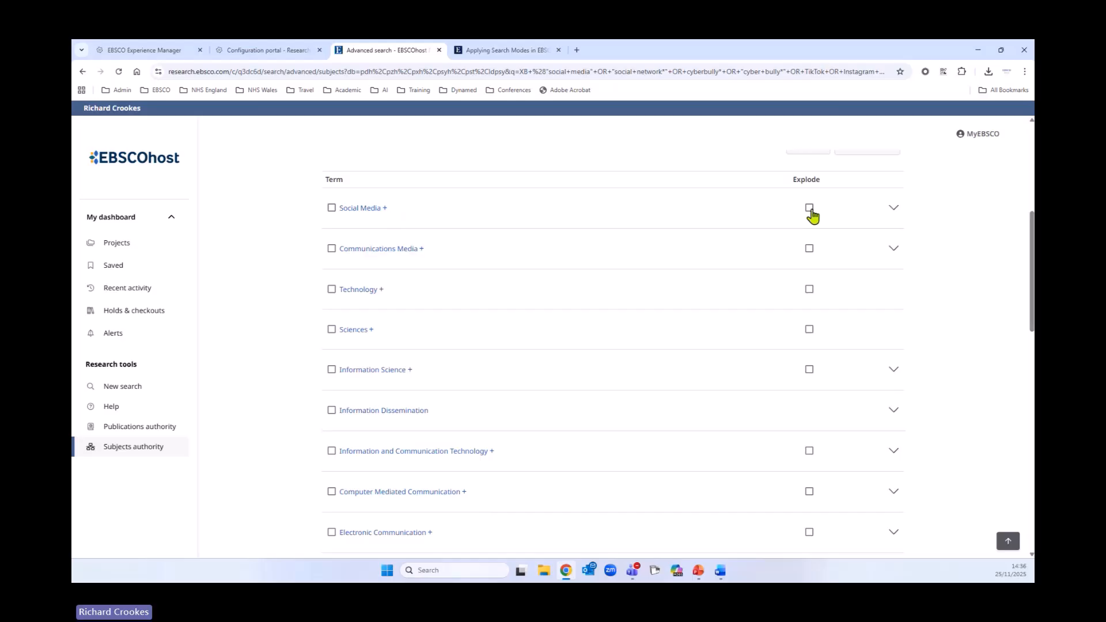
left_click(360, 208)
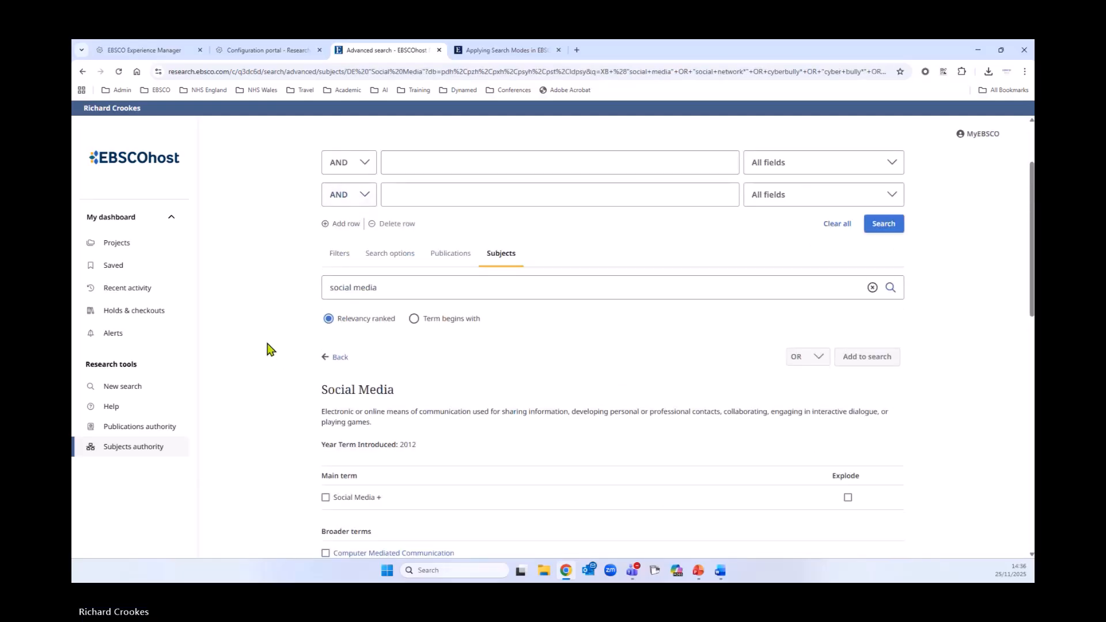
- Select Social Media with explode, plus Digital Media, Cyberbullying and Cybersex in the term entry
scroll(266, 346, "down", 3)
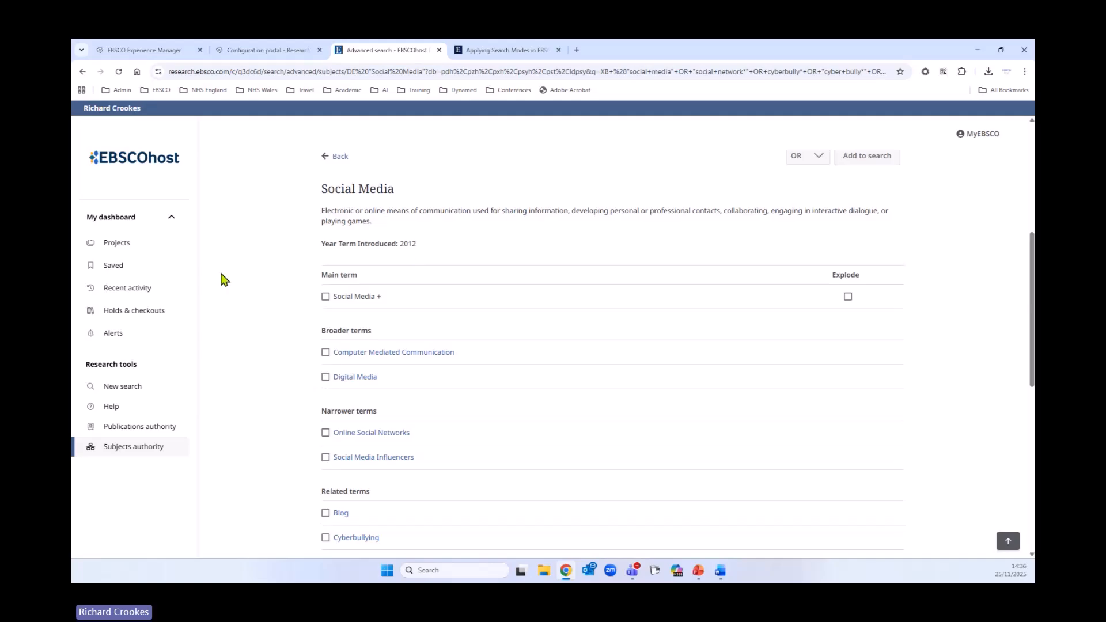
scroll(308, 263, "down", 1)
left_click(325, 246)
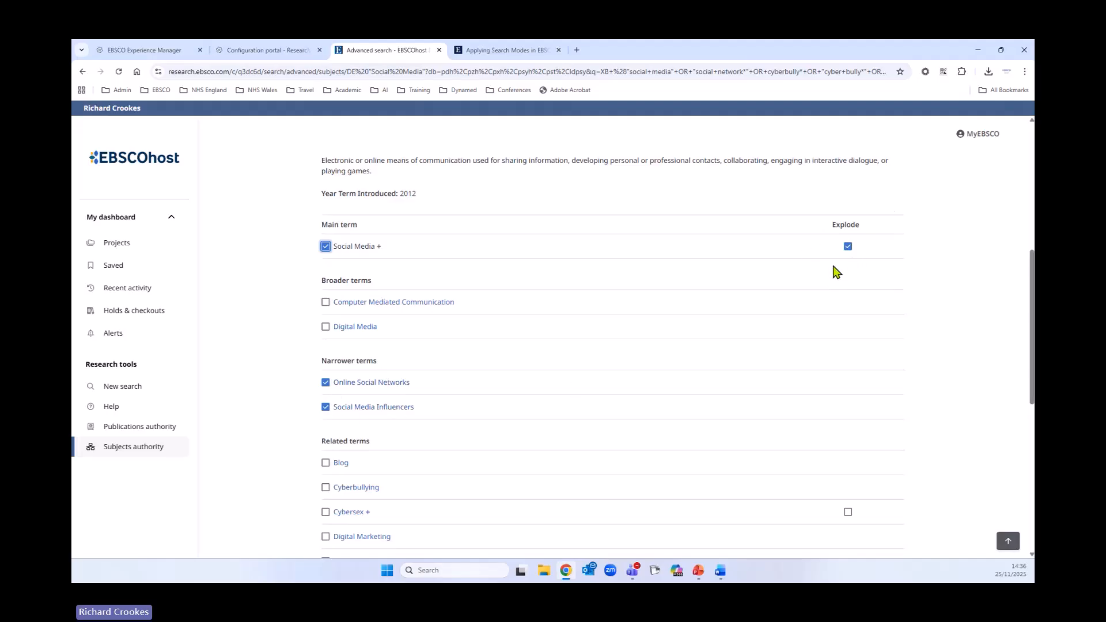
scroll(688, 287, "down", 1)
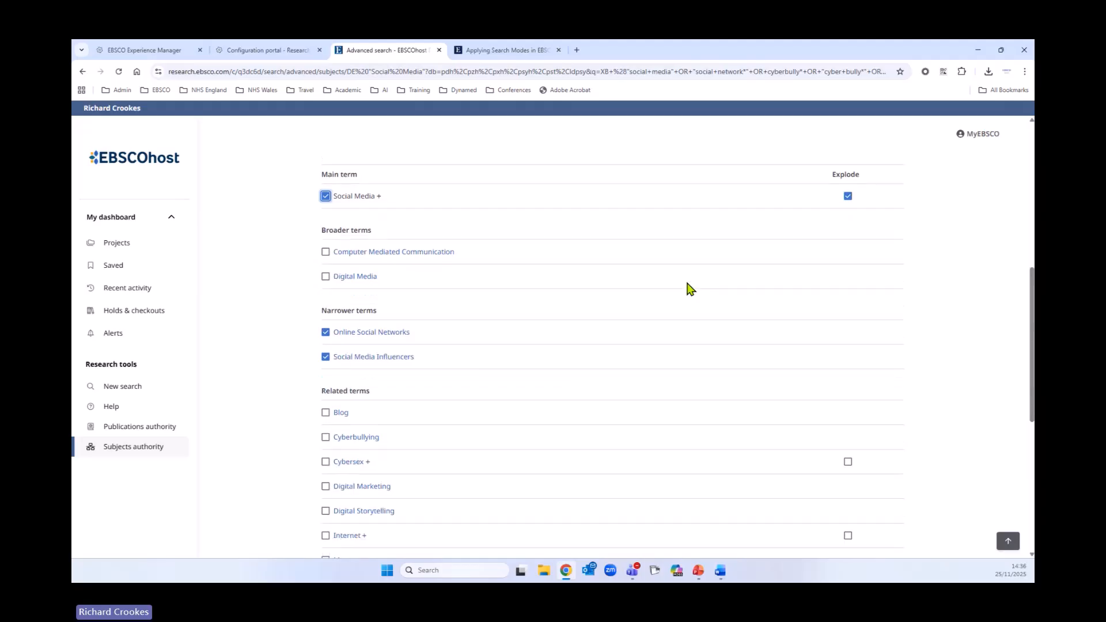
left_click(325, 277)
scroll(648, 317, "down", 4)
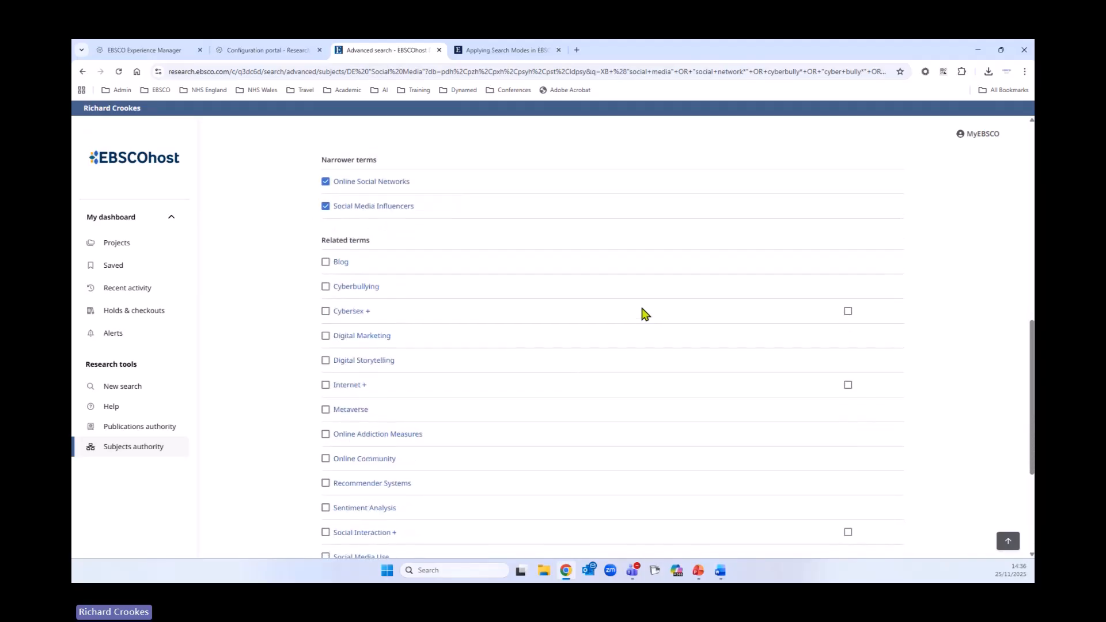
left_click(326, 236)
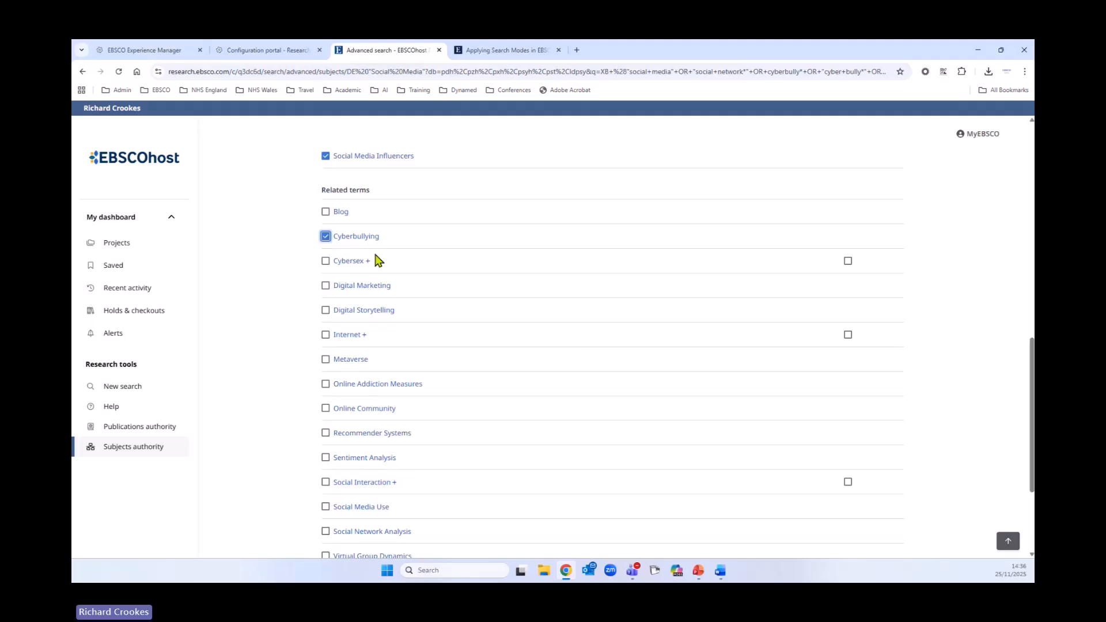
left_click(326, 261)
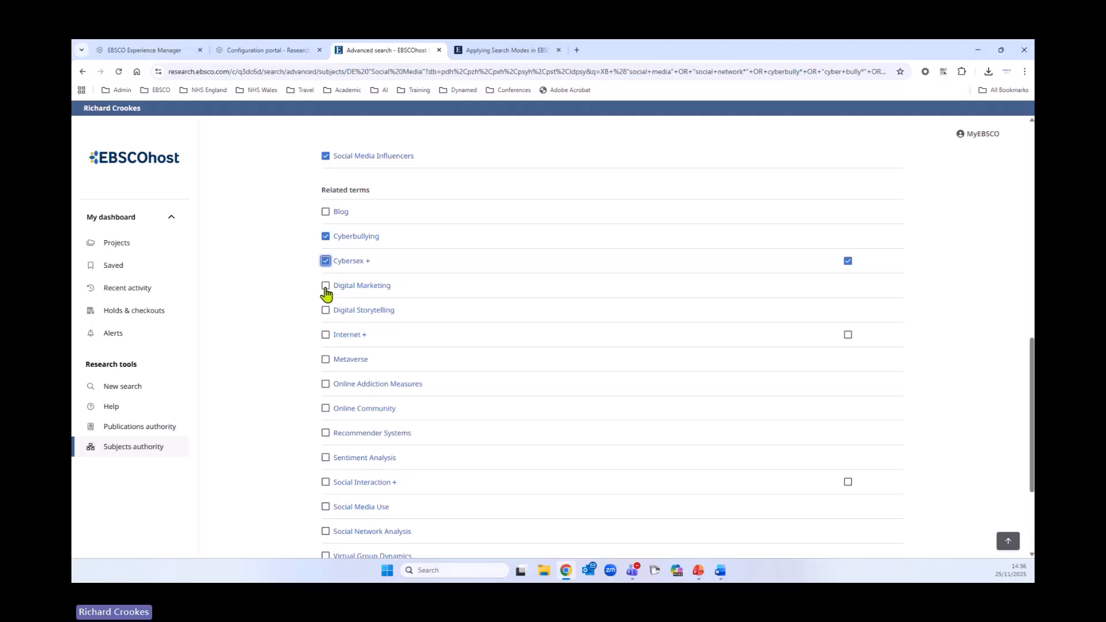
- Also select Blog, Internet, Online Community, Social Media Use, Social Network Analysis and Websites
scroll(553, 333, "down", 1)
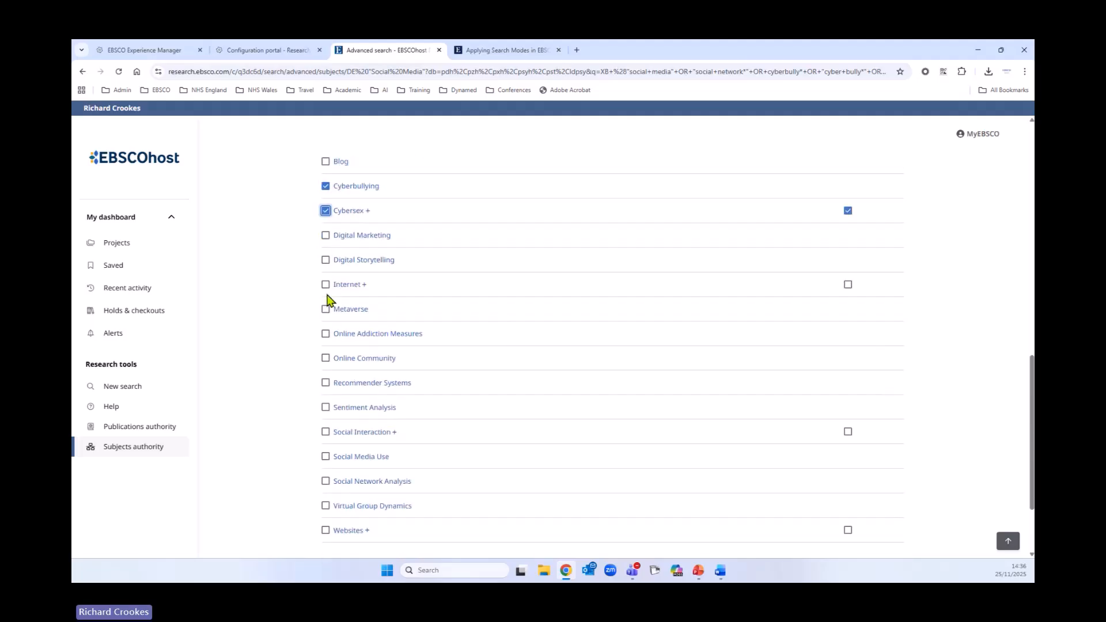
left_click(326, 284)
scroll(771, 321, "down", 1)
scroll(767, 321, "down", 1)
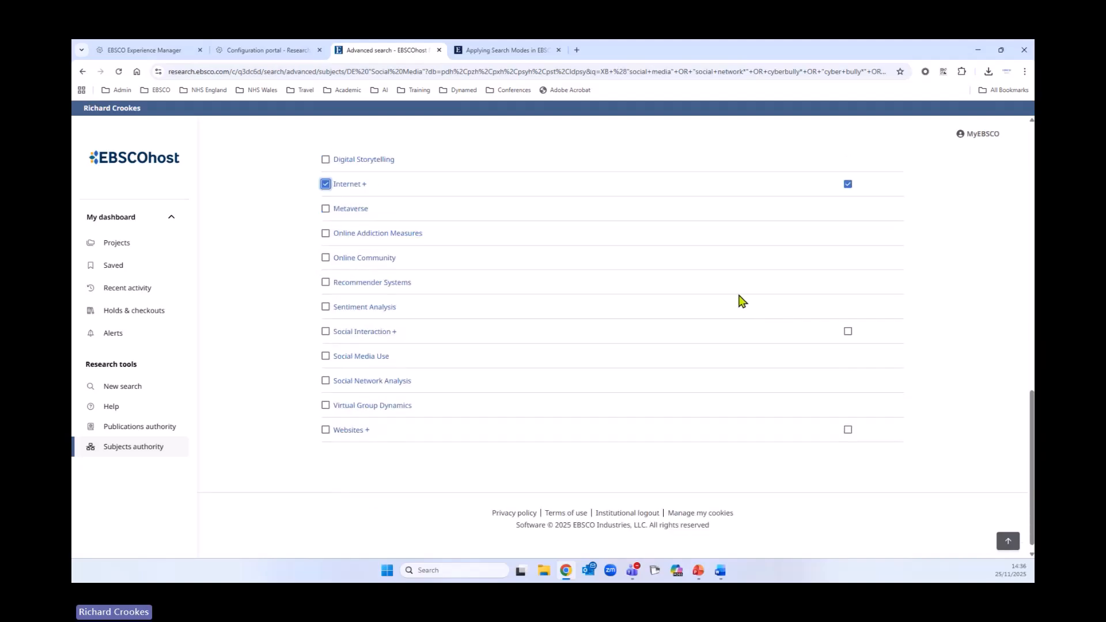
left_click(326, 260)
left_click(325, 357)
left_click(326, 382)
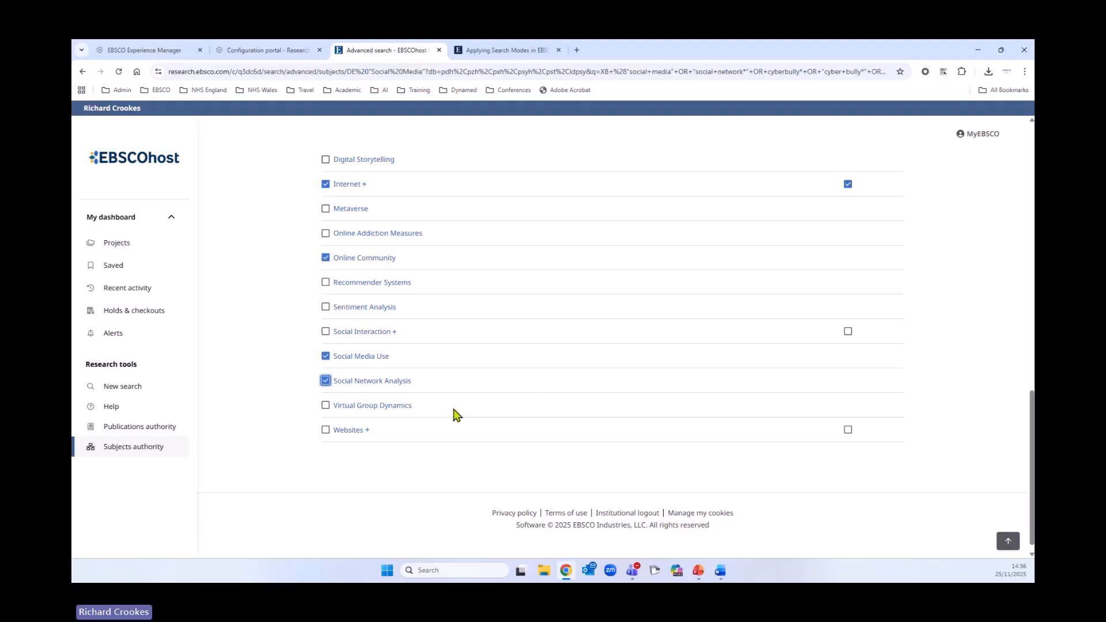
left_click(326, 430)
- Add the selected subject terms to the search combined with OR and run it
scroll(708, 440, "up", 1)
scroll(727, 455, "up", 5)
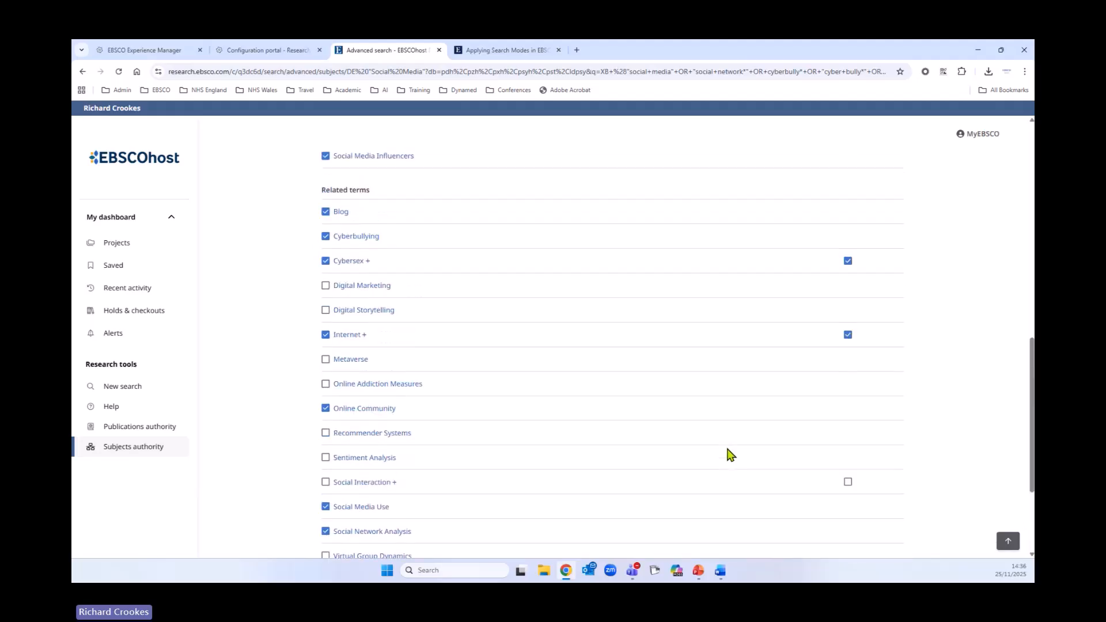
scroll(727, 456, "up", 10)
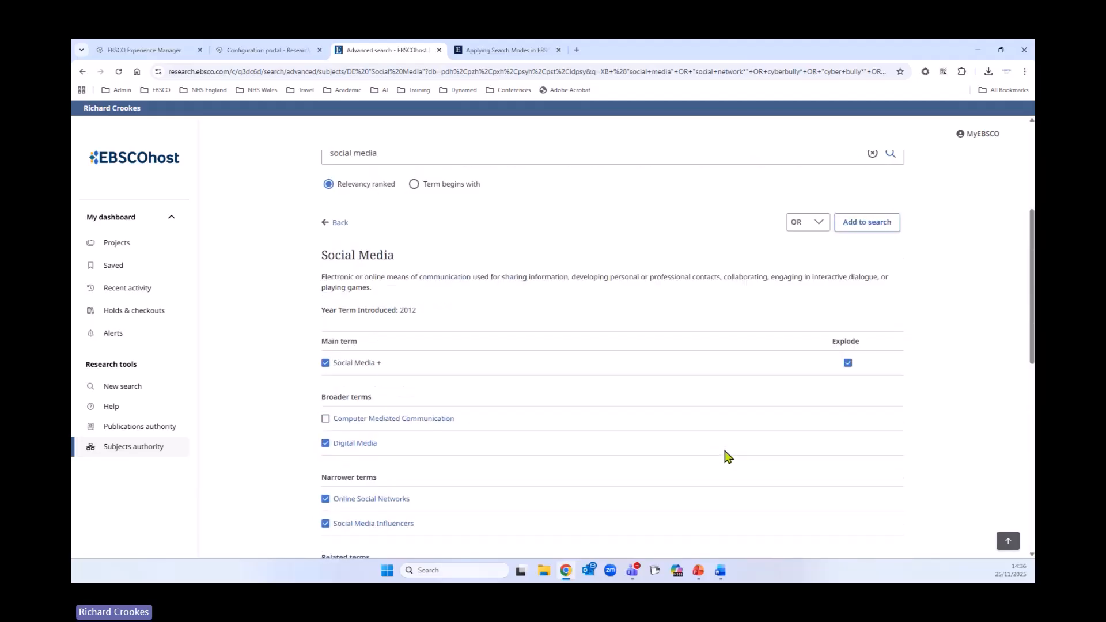
left_click(868, 460)
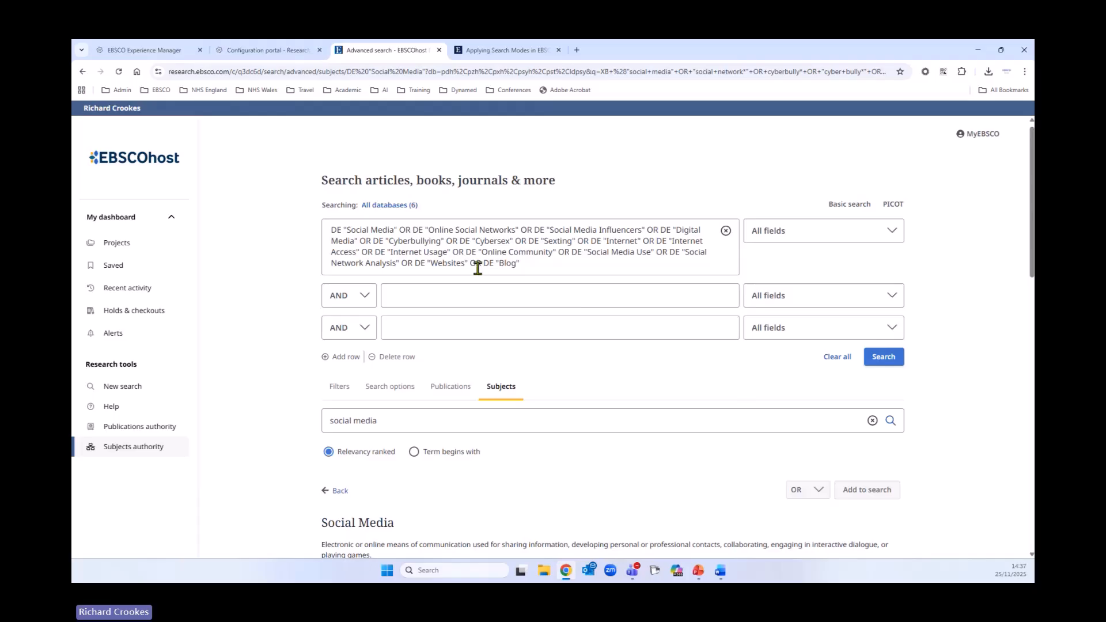
left_click(885, 358)
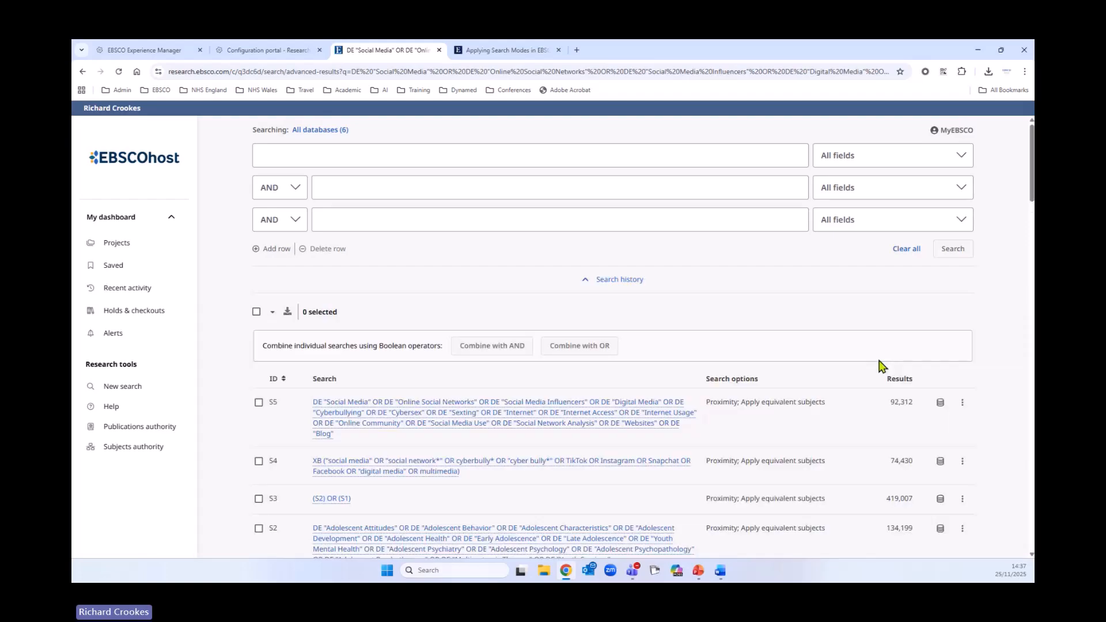
- Select searches S4 and S5 in the search history and combine them with OR
scroll(644, 433, "down", 1)
scroll(644, 433, "down", 2)
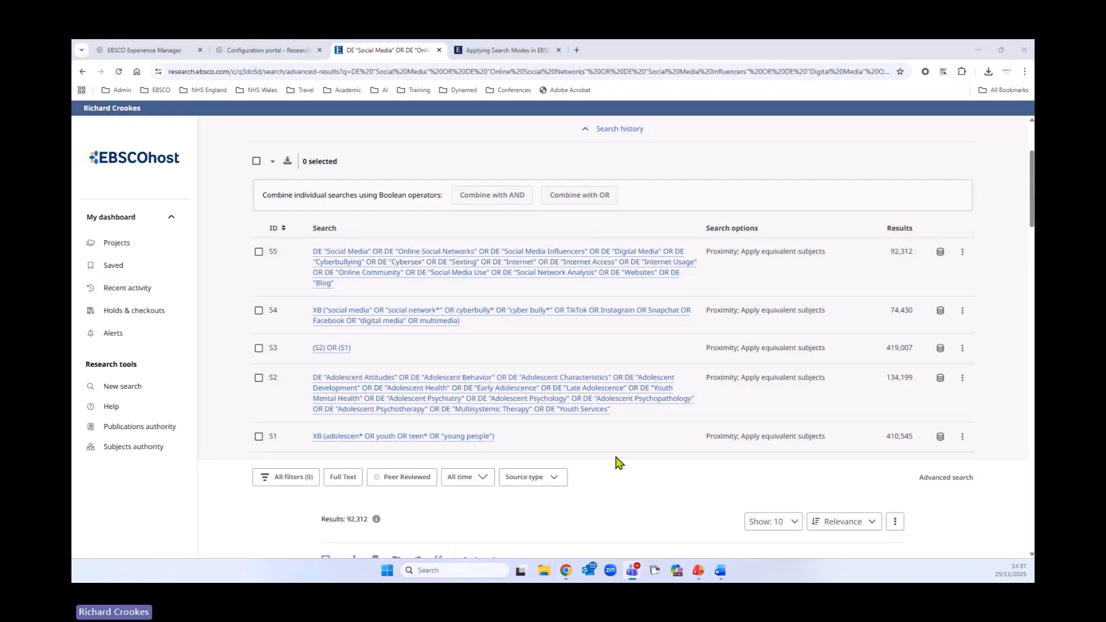
left_click(258, 310)
left_click(258, 251)
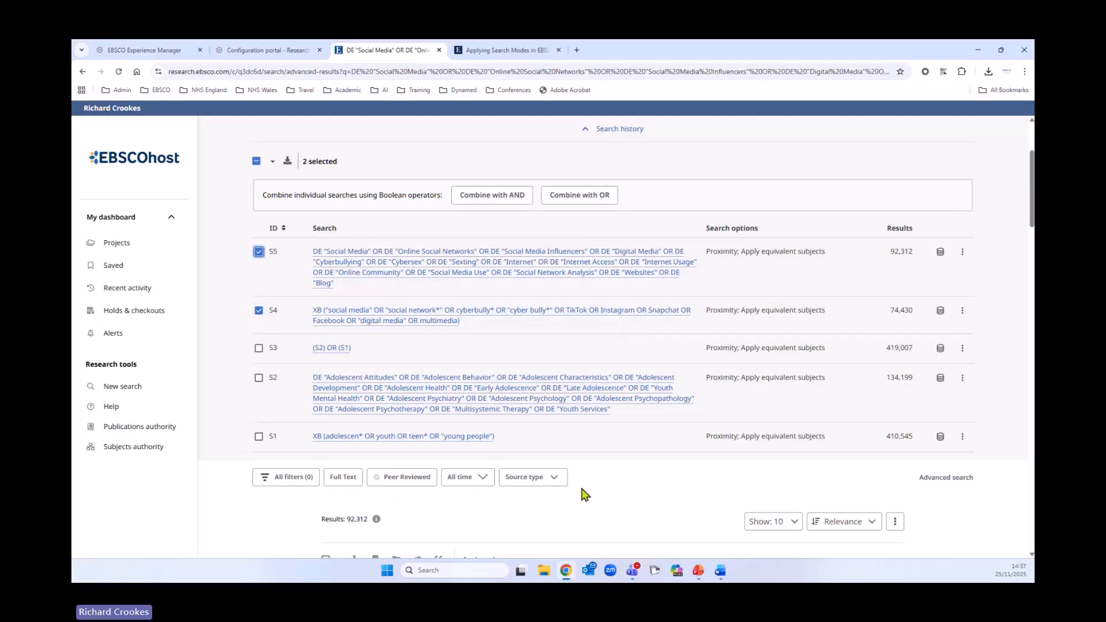
scroll(668, 495, "up", 2)
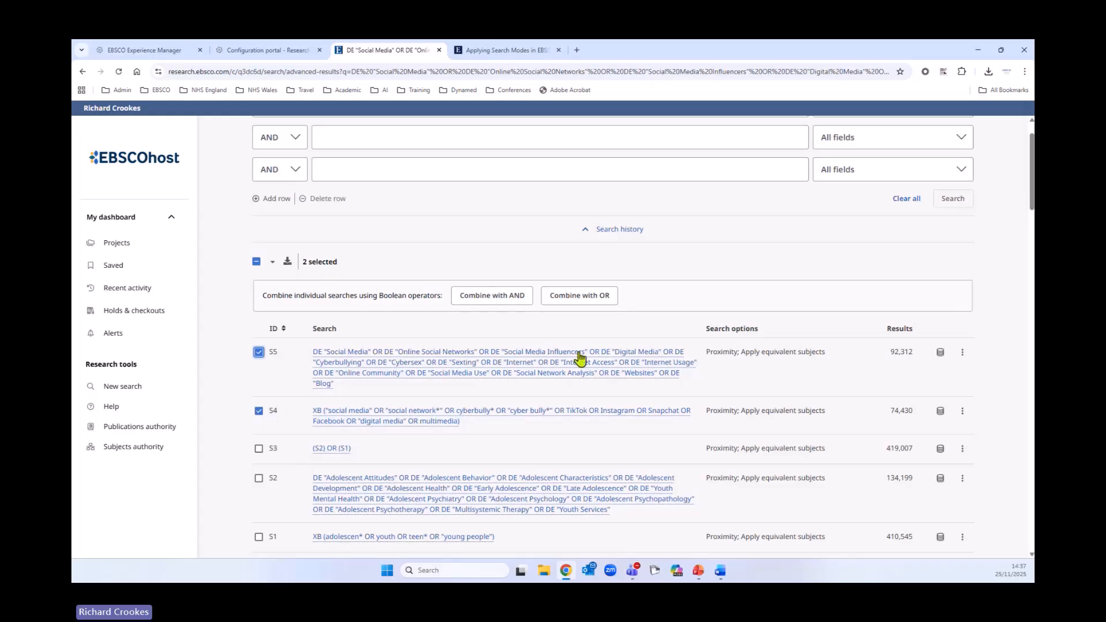
scroll(627, 394, "up", 1)
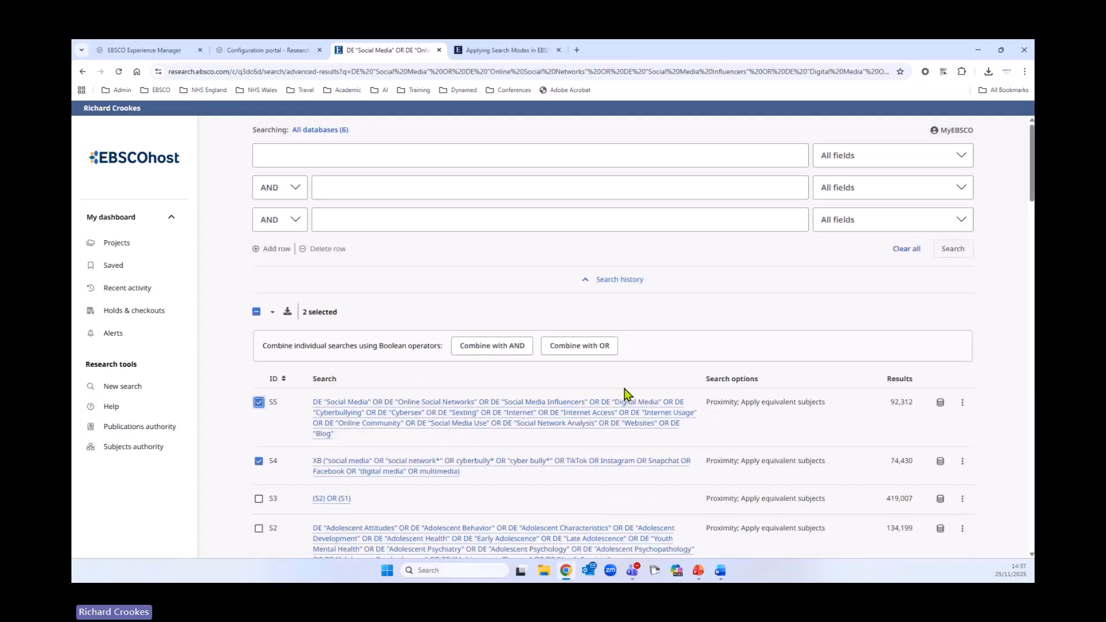
left_click(597, 350)
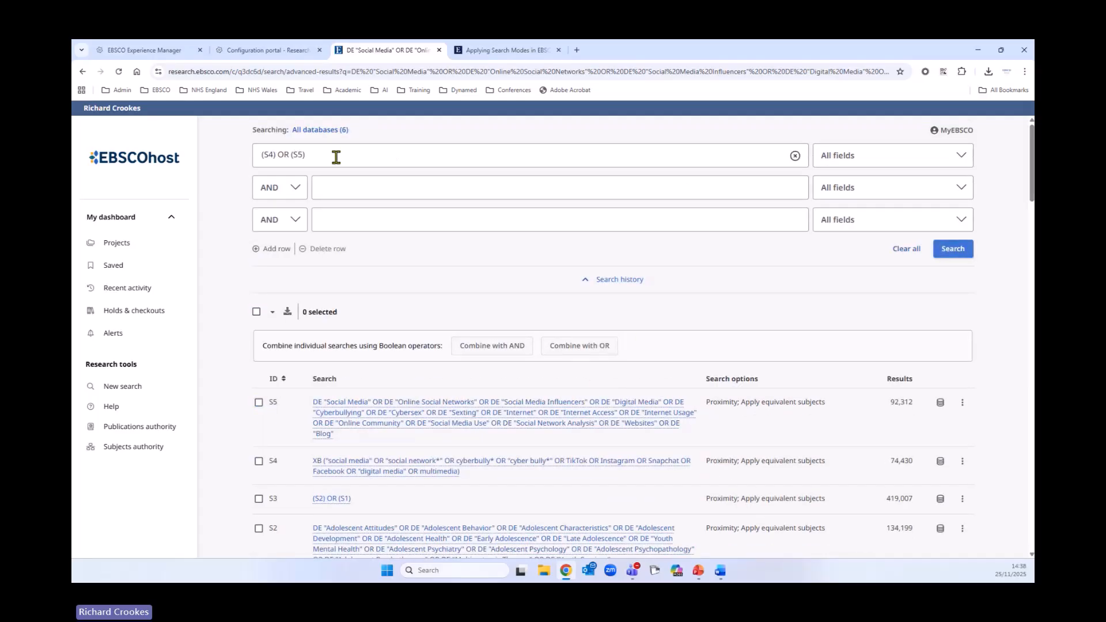
- Highlight the combined query and check which databases search S5 covered
left_click_drag(335, 156, 257, 156)
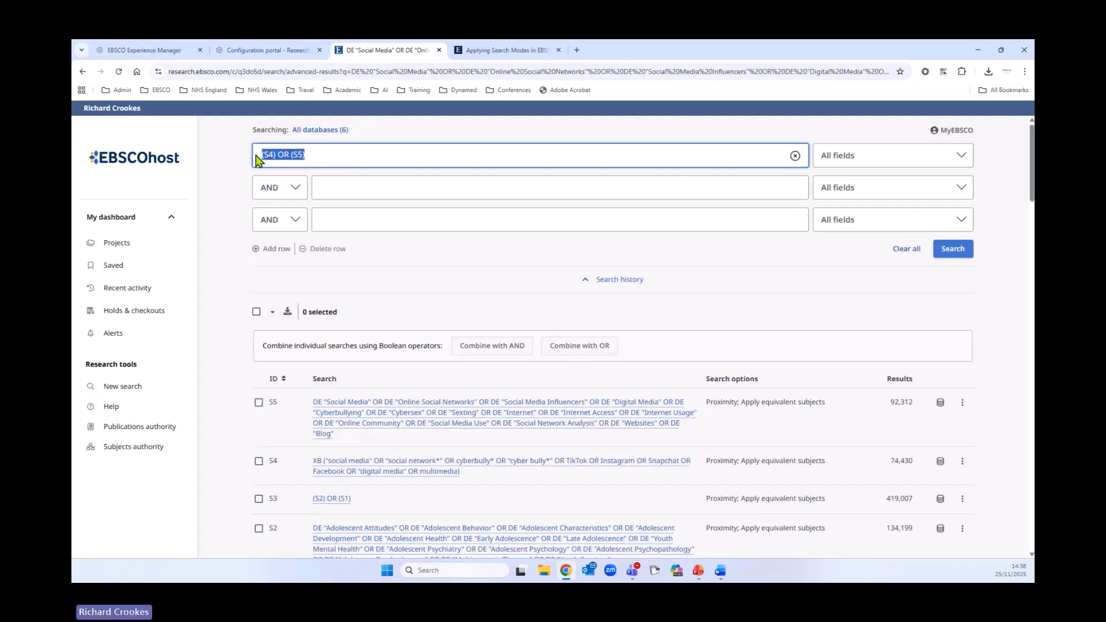
left_click(940, 403)
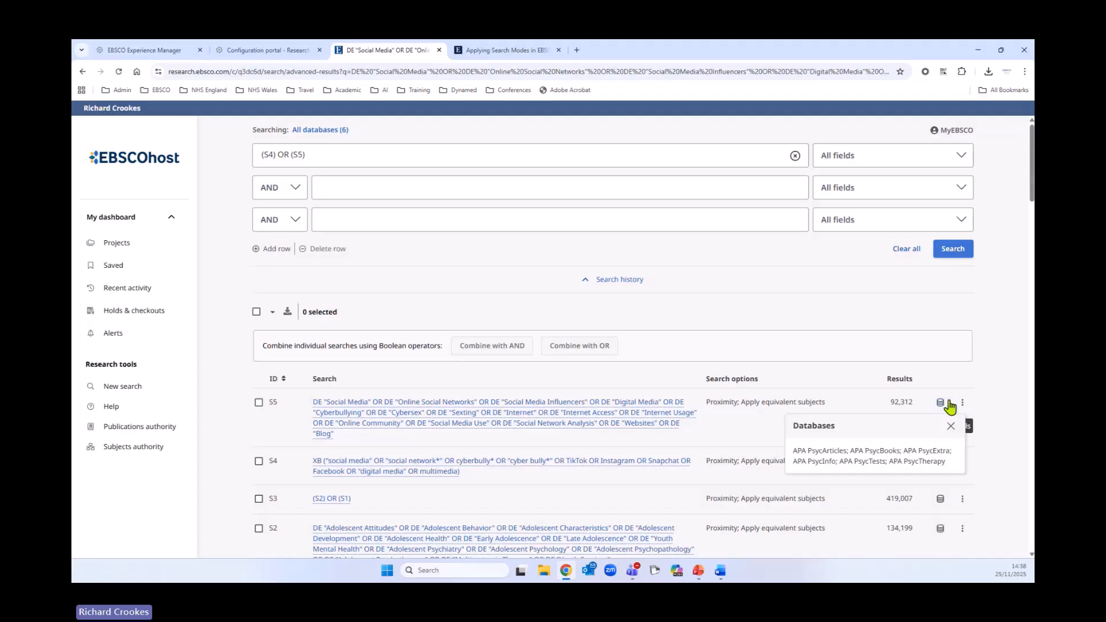
key("Escape")
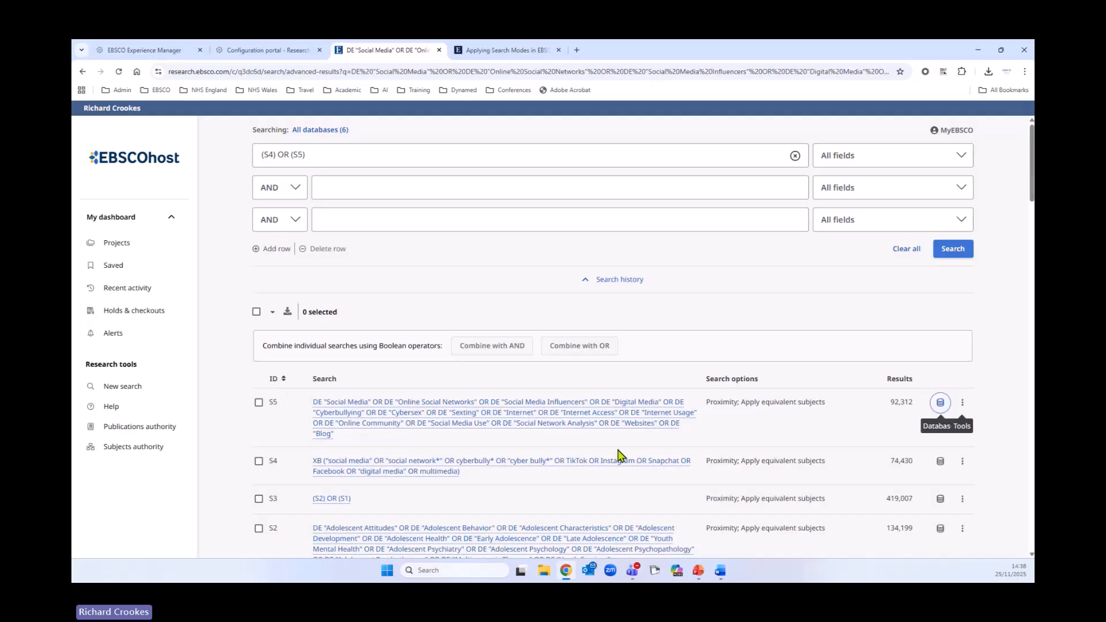
- Run the combined (S4) OR (S5) search
left_click(957, 249)
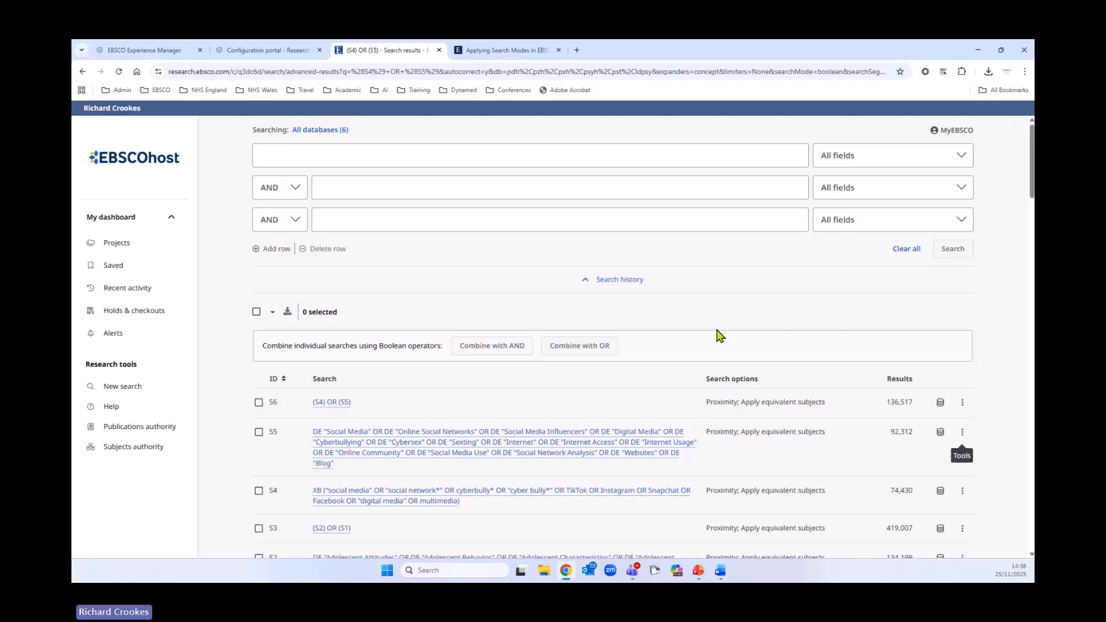
scroll(624, 348, "down", 1)
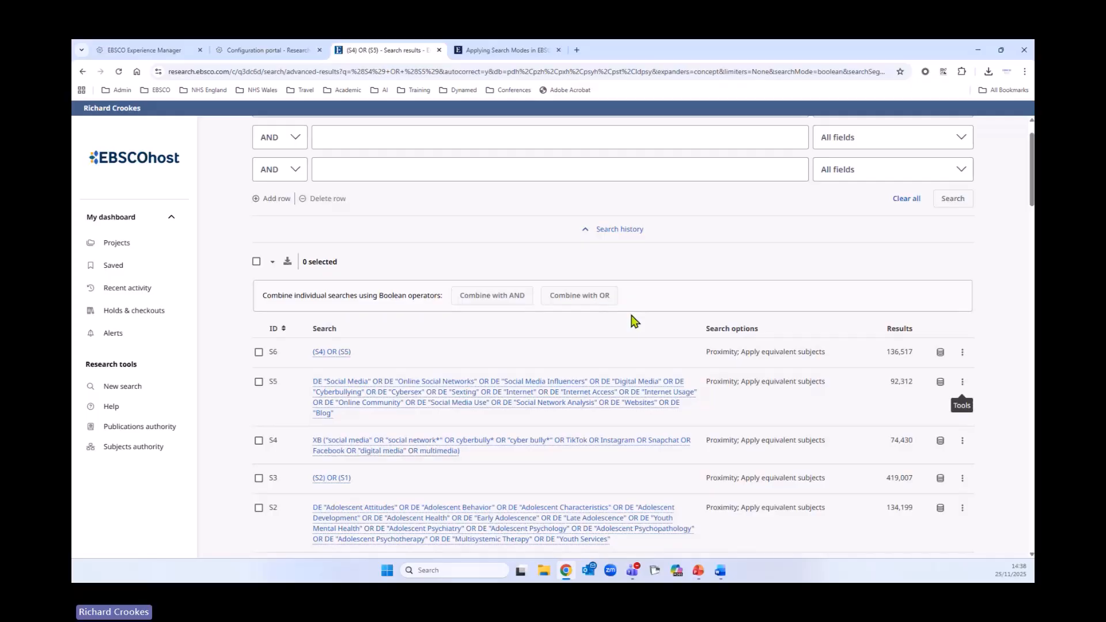
scroll(609, 374, "down", 2)
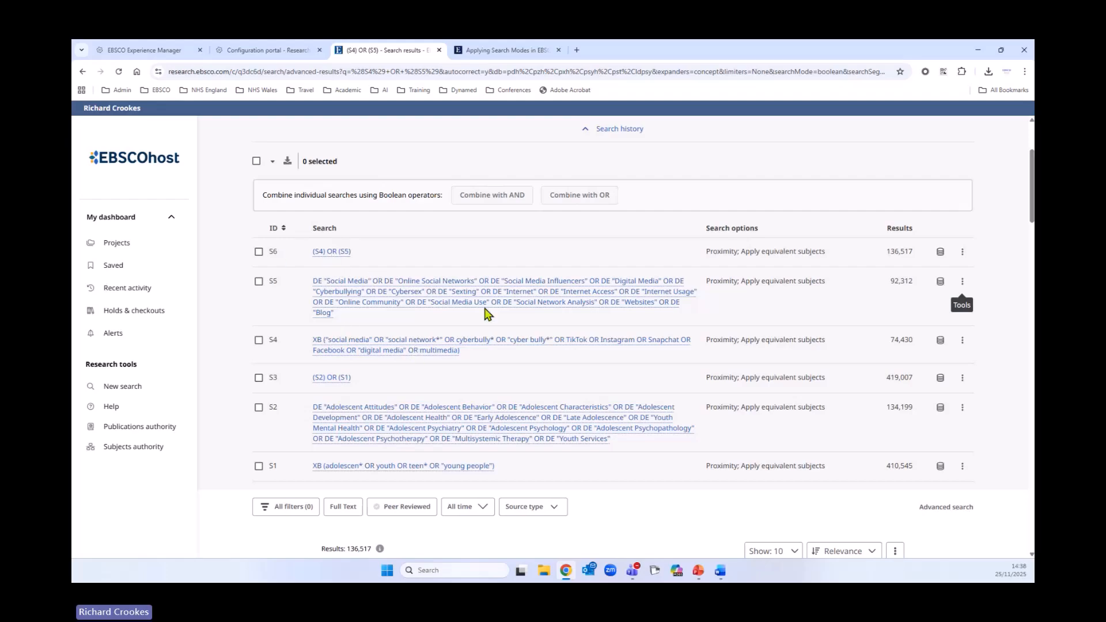
scroll(631, 444, "up", 3)
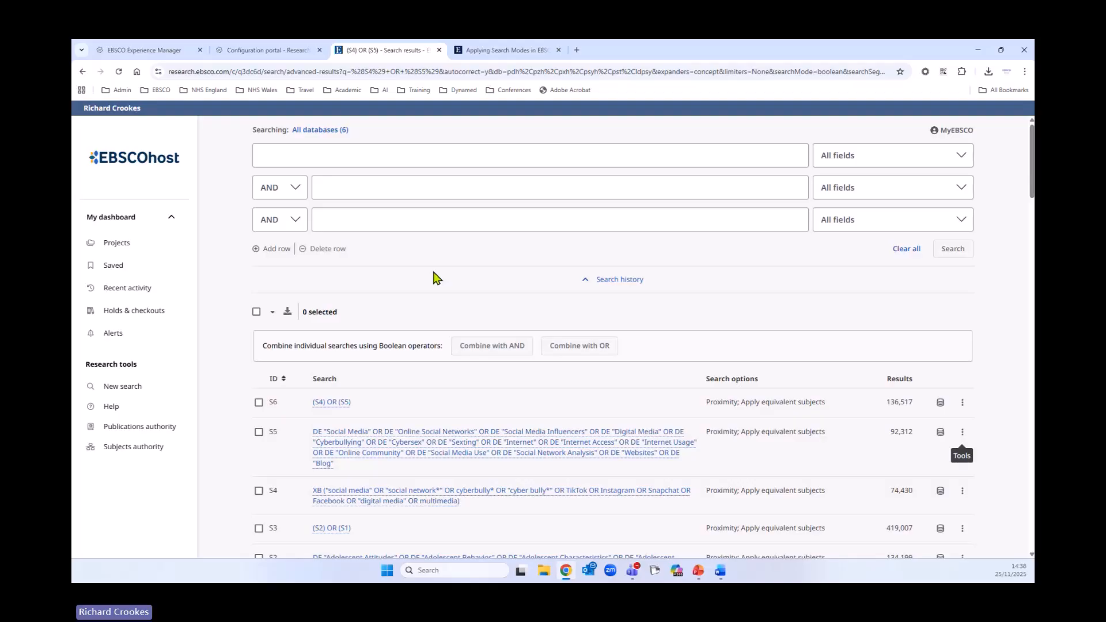
- Enter the outcome keywords "eating disorder" OR anorex* OR bulimi* OR "binge eating" in the first search row
left_click(364, 158)
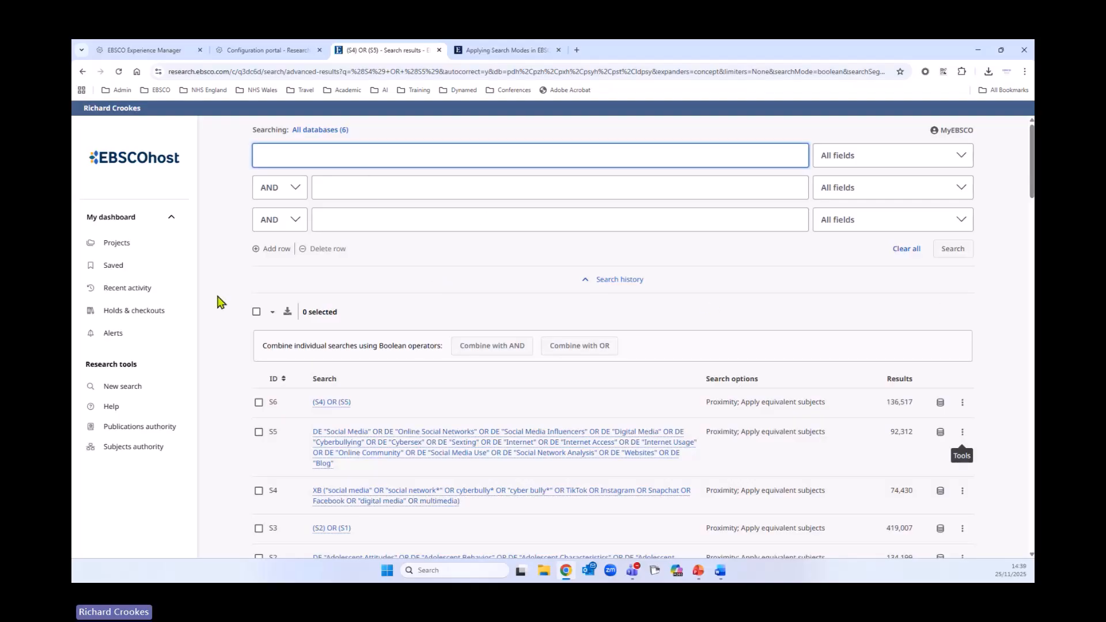
type("\"eatin")
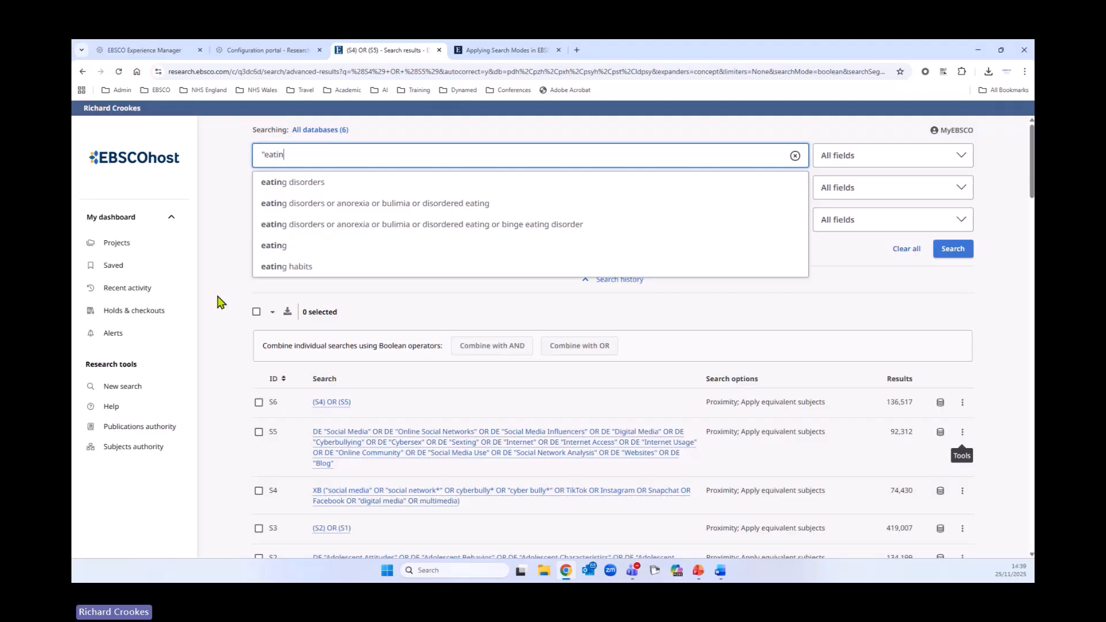
type("g dis")
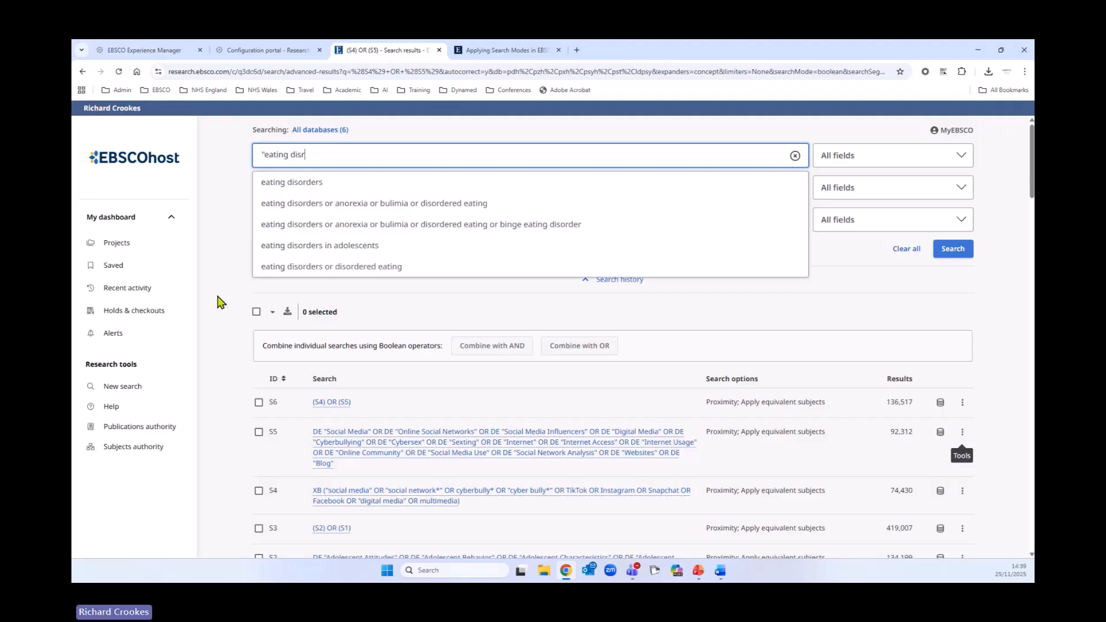
type("order")
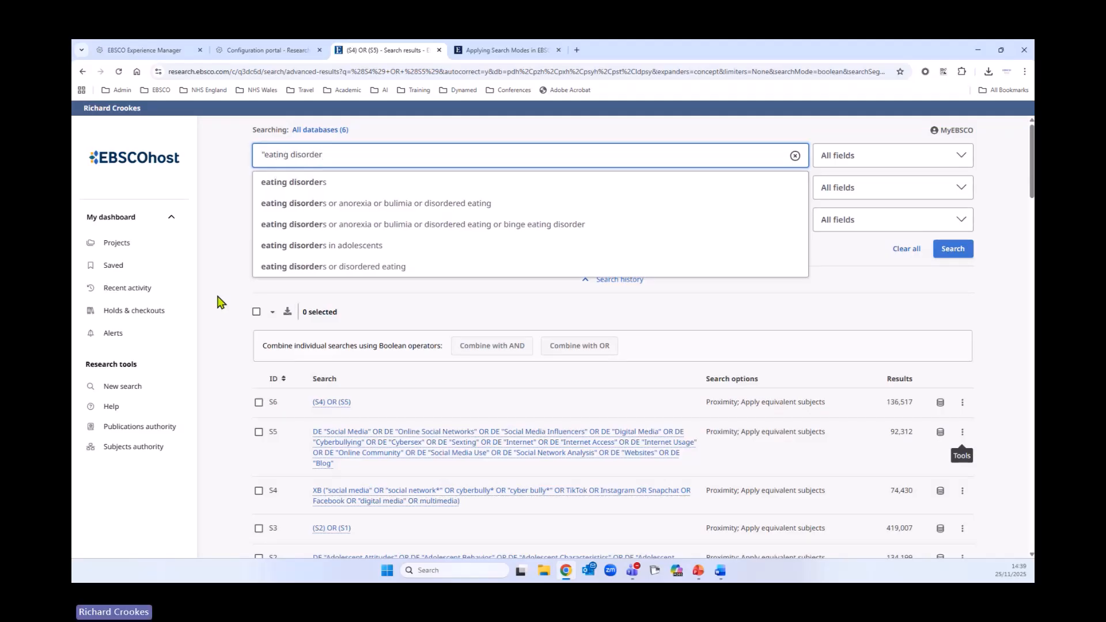
type("\"")
key("BackSpace")
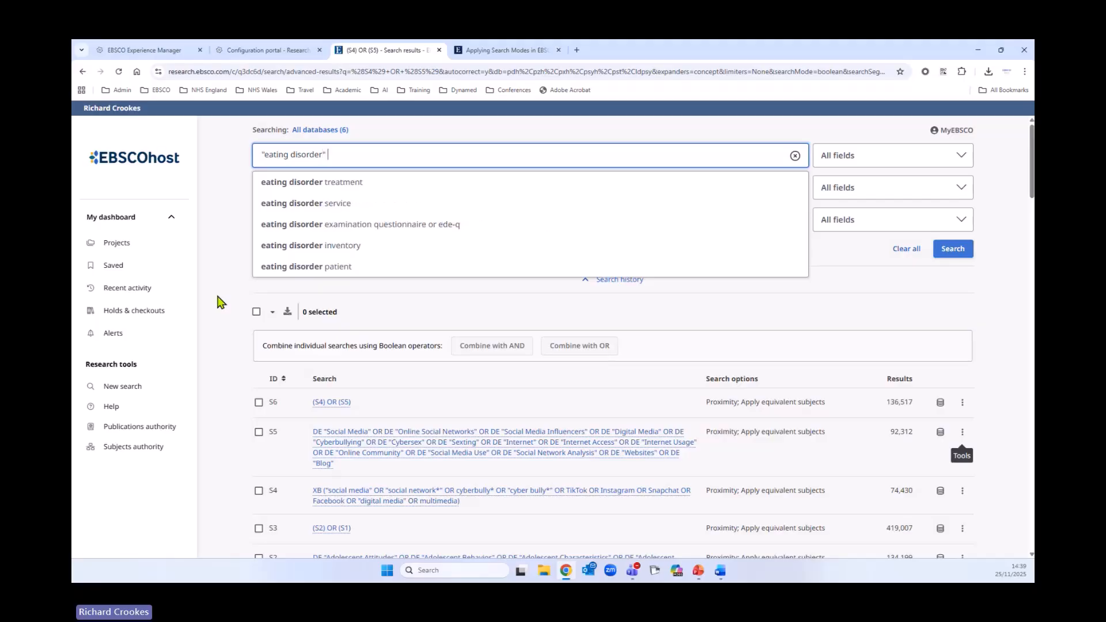
type("s")
key("BackSpace")
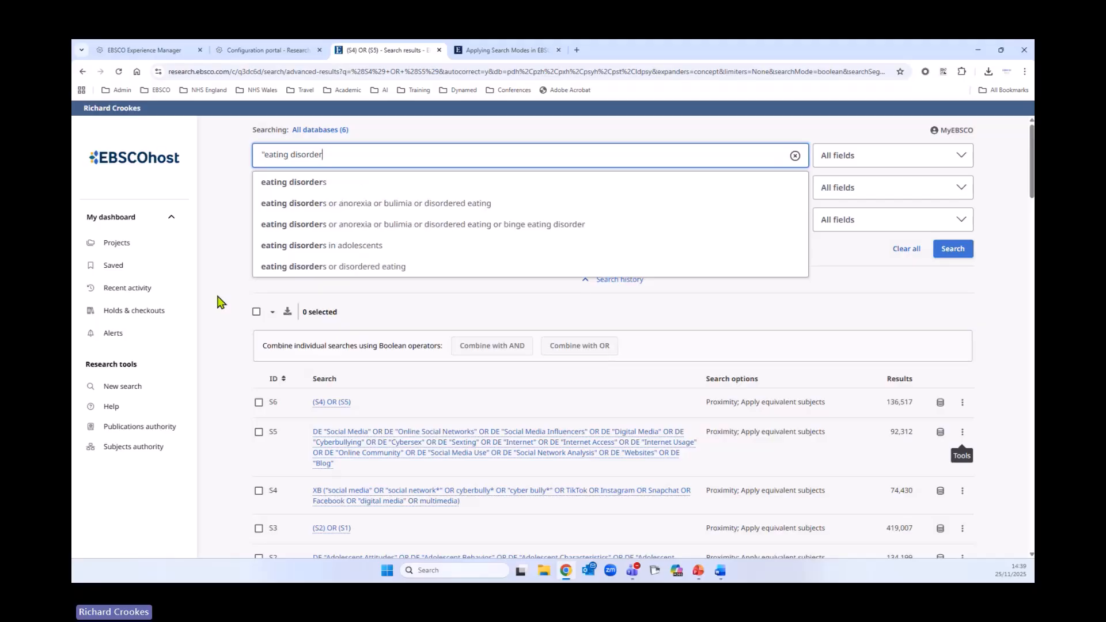
type("\" OR ")
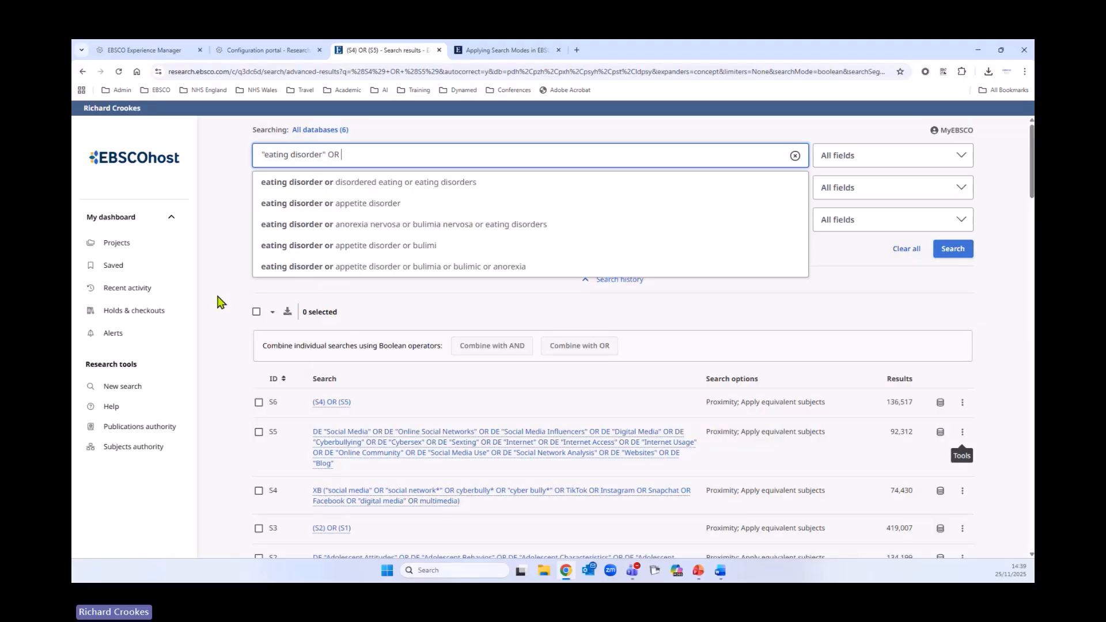
type("b")
key("BackSpace")
type("anorexi")
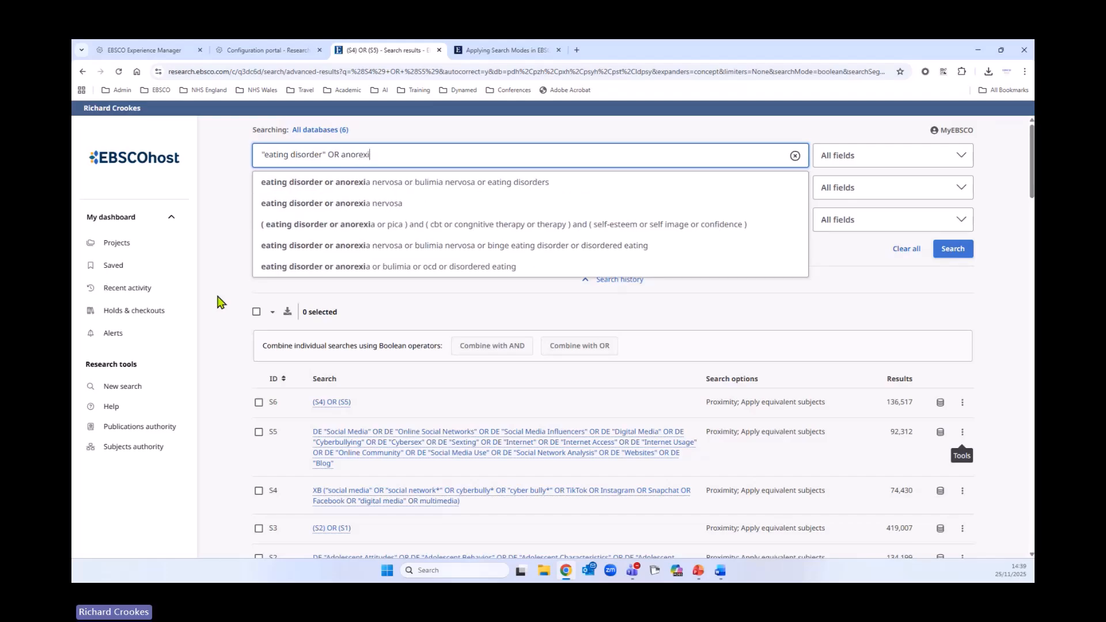
key("BackSpace")
type("*")
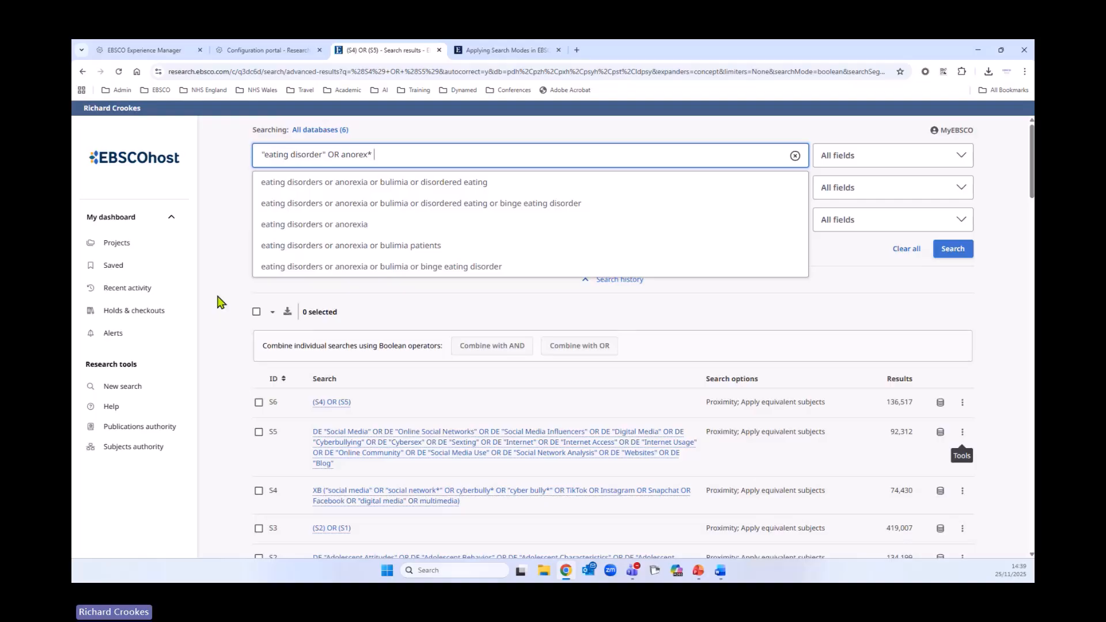
type("OR bulim")
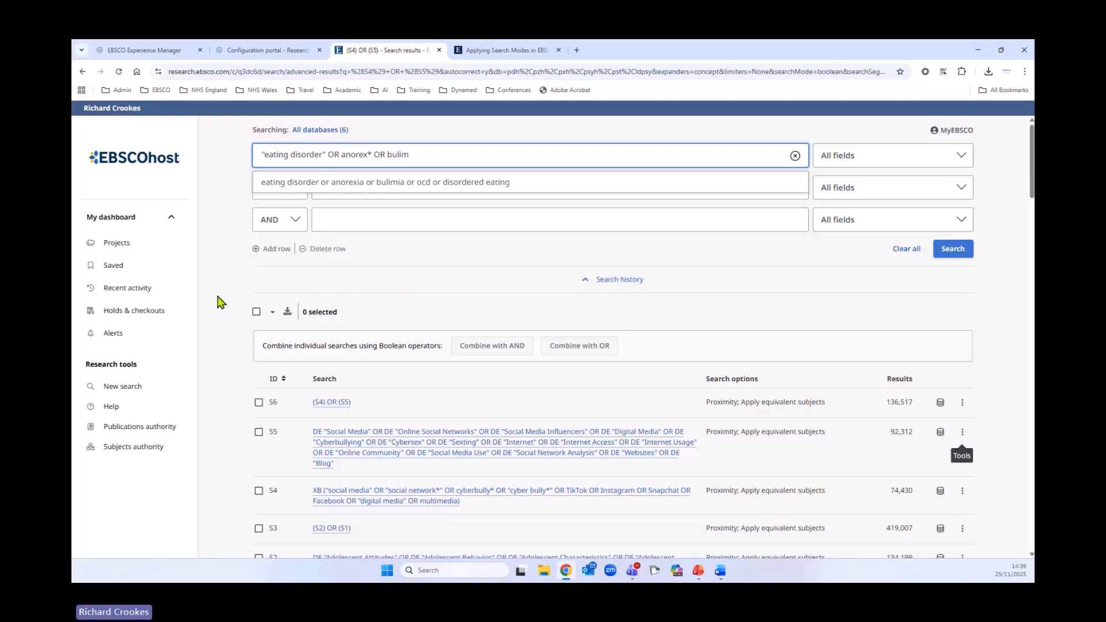
type("i* ")
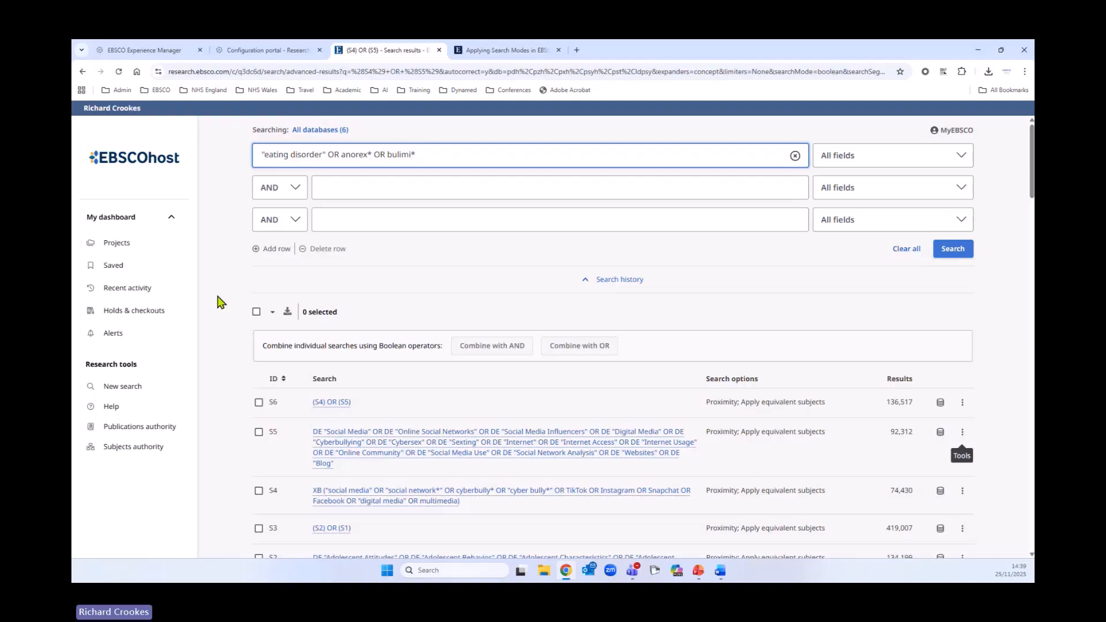
type("OR \"B")
key("BackSpace")
type("being")
key("BackSpace")
key("BackSpace")
key("BackSpace")
key("BackSpace")
type("ing ")
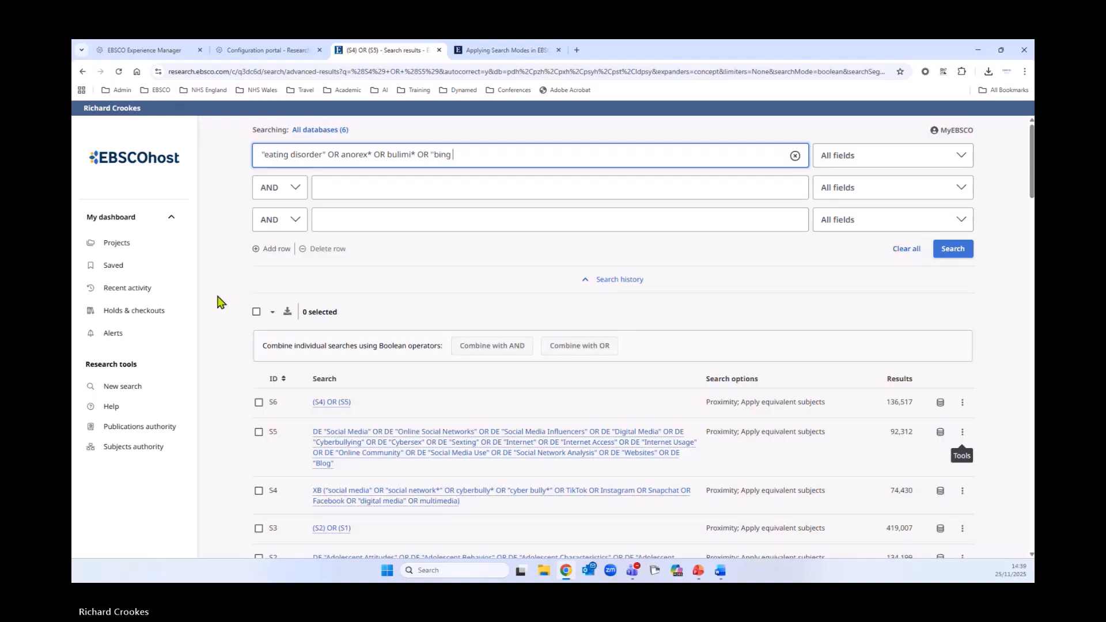
type("e eating\" ")
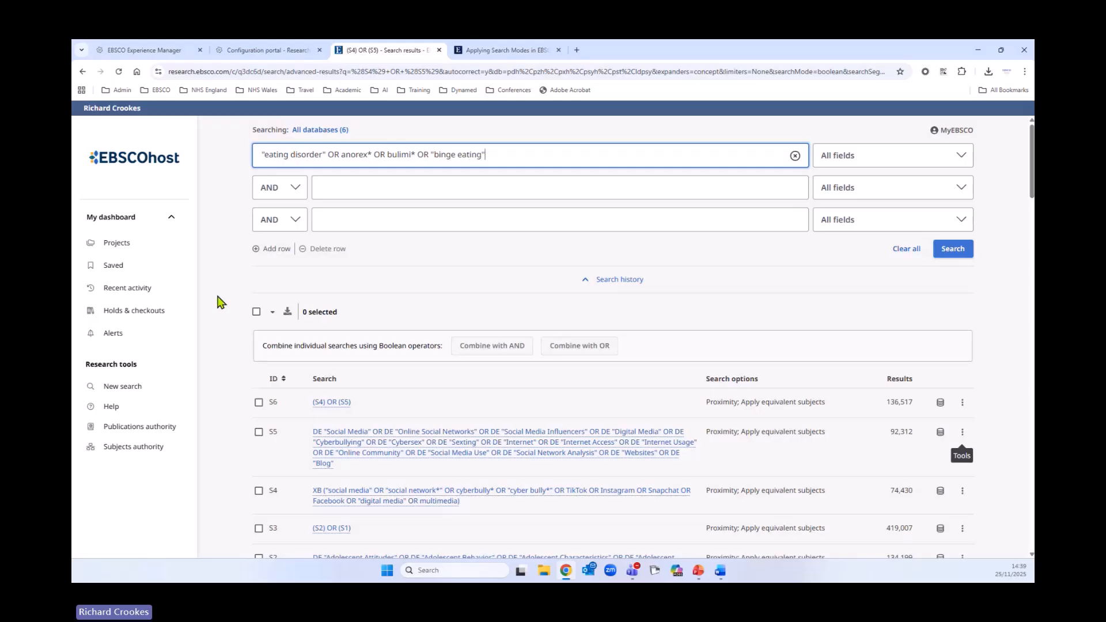
type("OR B")
- Extend the query with OR "binge drinking" OR "body image" OR purg
key("BackSpace")
type("B")
key("BackSpace")
type("bing")
key("BackSpace")
key("BackSpace")
key("BackSpace")
key("BackSpace")
type("\"binge drinking\" OR \"body image\"")
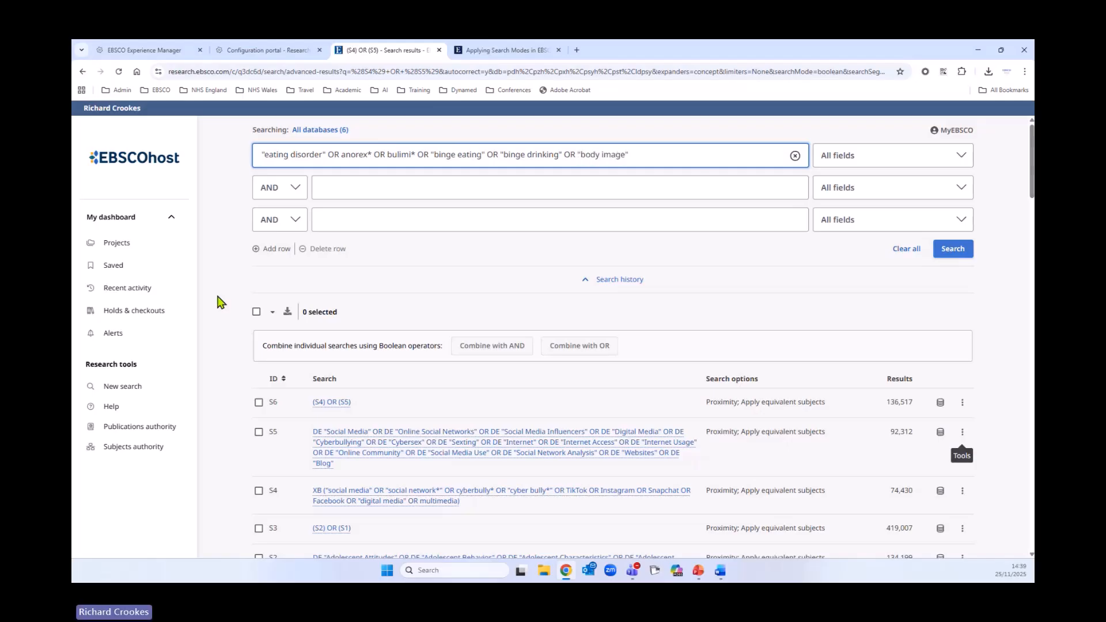
type(" OR P")
key("BackSpace")
type("purg*")
- Restrict the databases searched to APA PsycInfo only
left_click(334, 131)
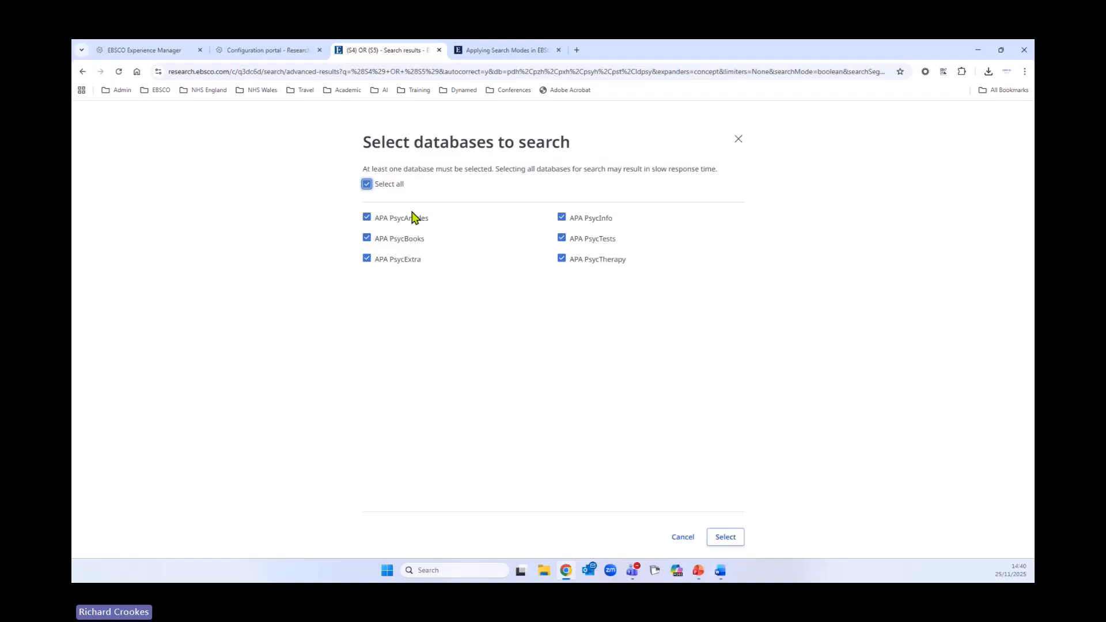
left_click(367, 184)
left_click(567, 220)
left_click(725, 538)
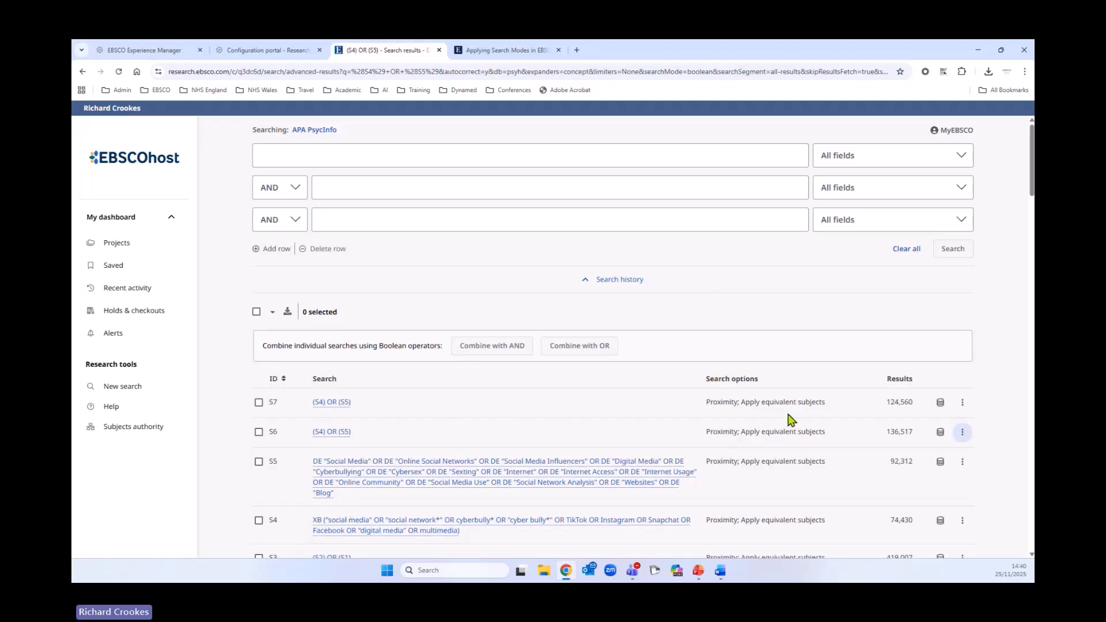
- Compare the databases listed for searches S7 and S6 in the history
scroll(362, 357, "down", 2)
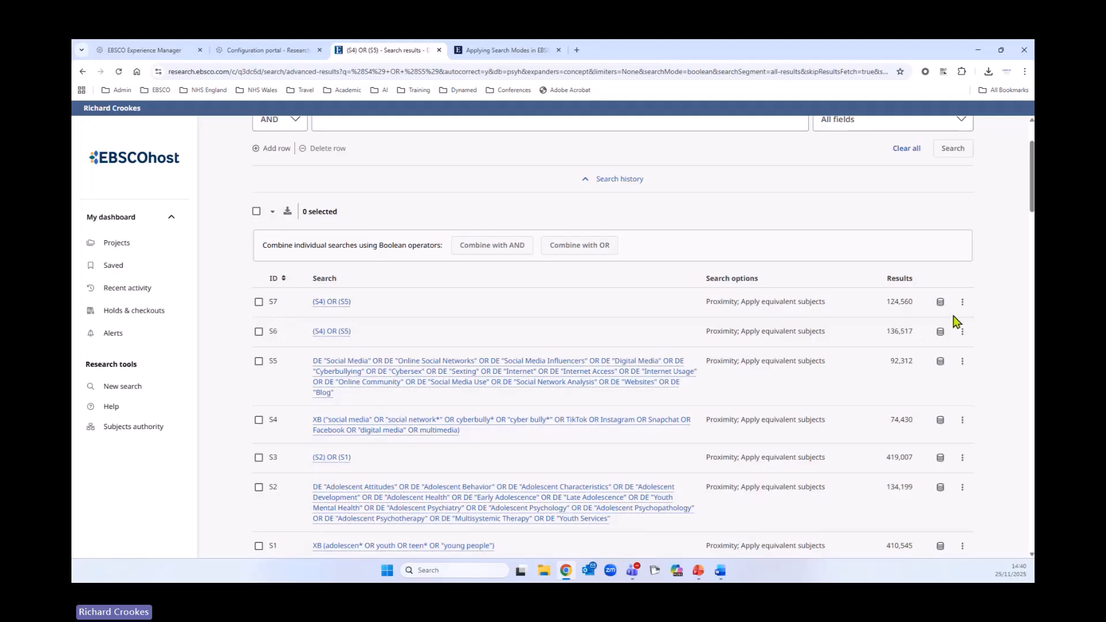
left_click(939, 302)
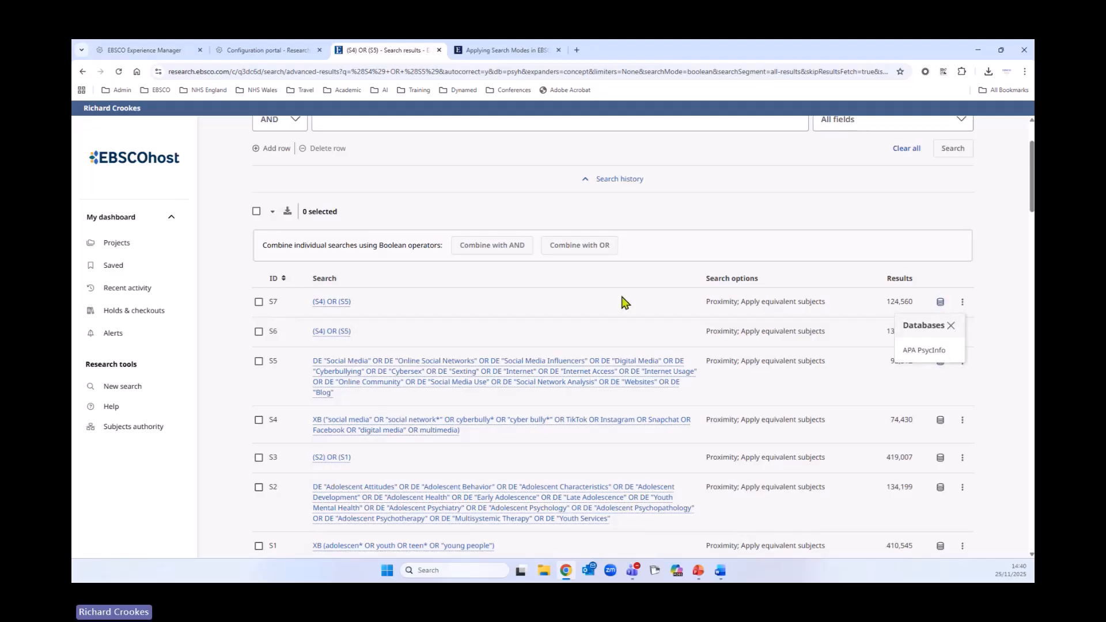
left_click(497, 305)
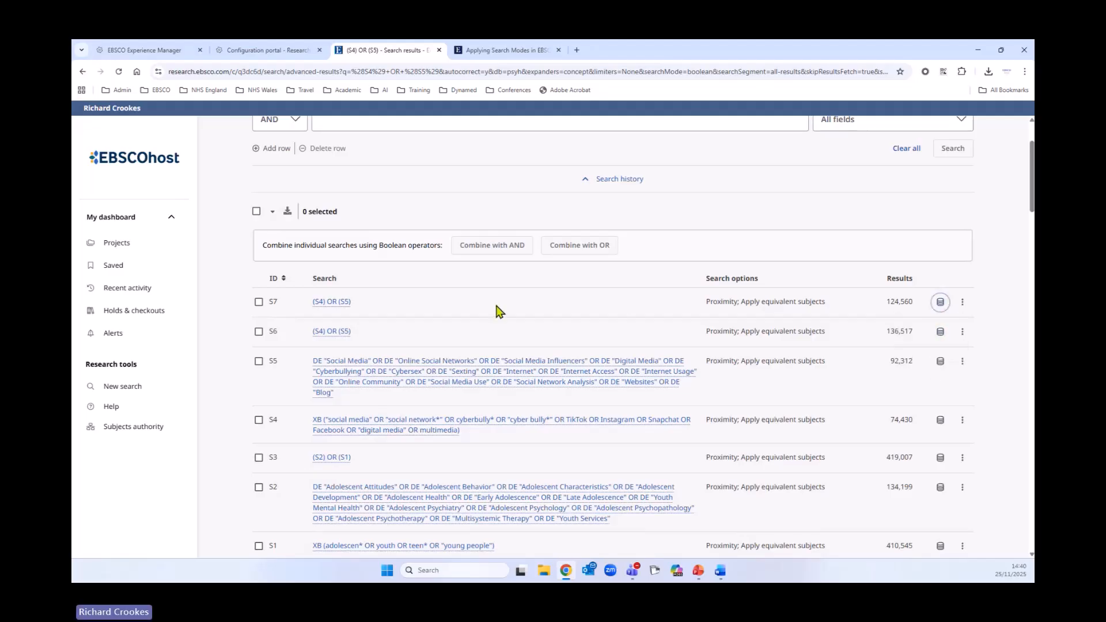
left_click(940, 333)
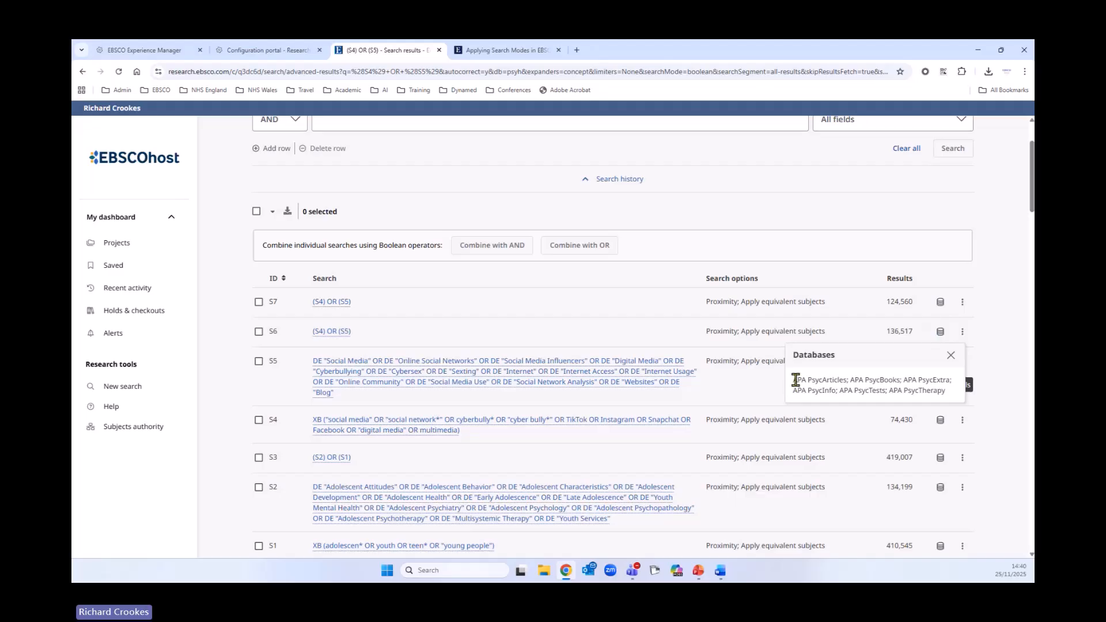
left_click_drag(796, 379, 951, 397)
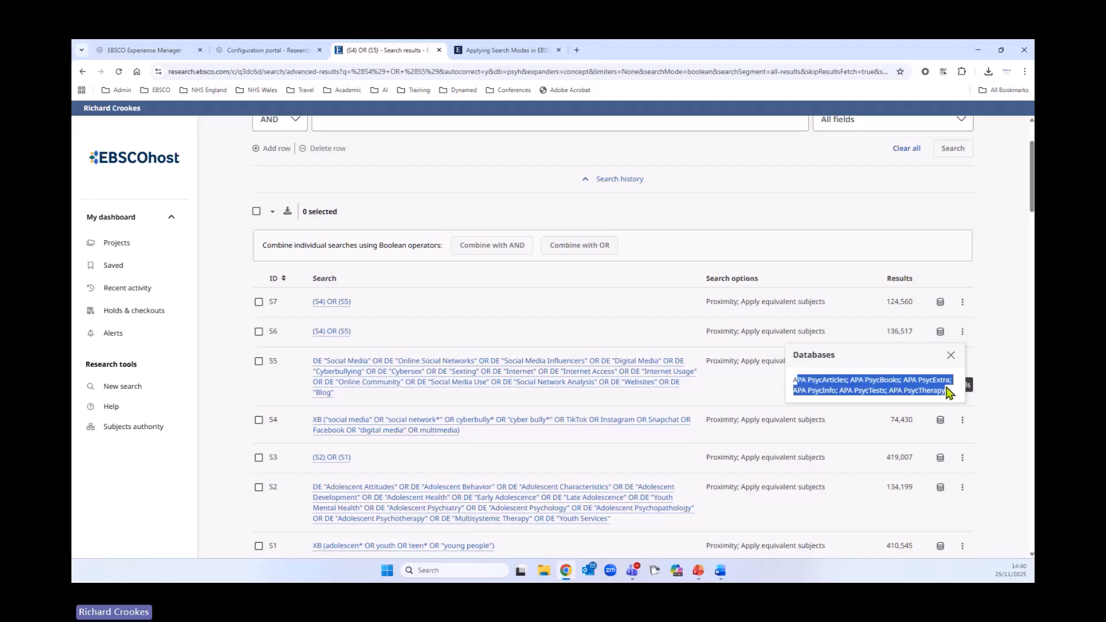
left_click(633, 325)
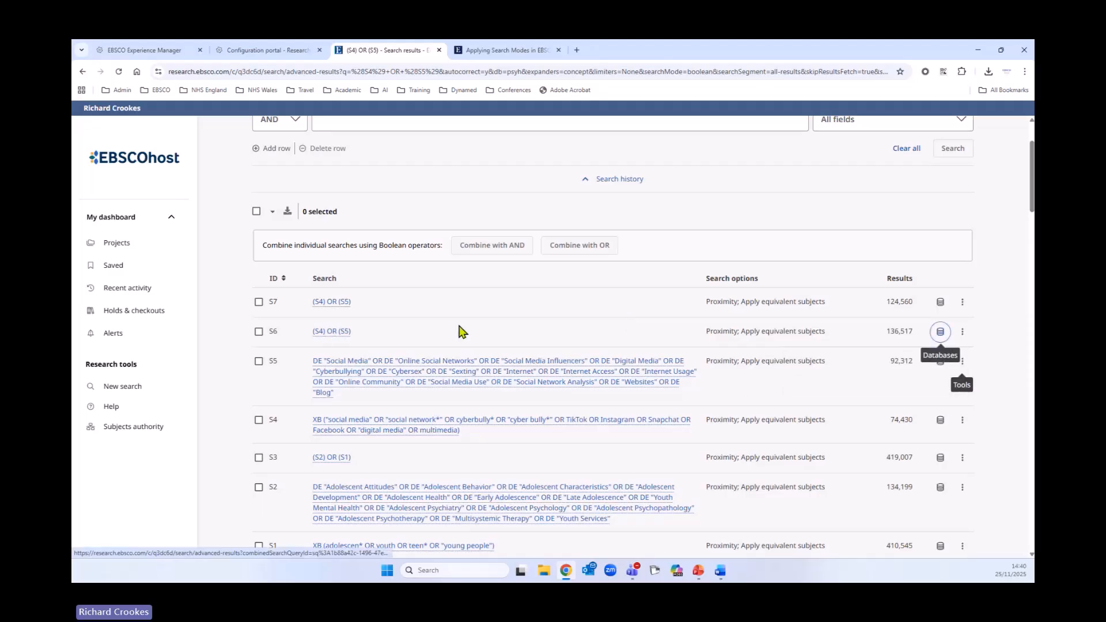
- Delete search S6, the duplicate (S4) OR (S5) combination, from the search history
left_click(962, 332)
left_click(916, 397)
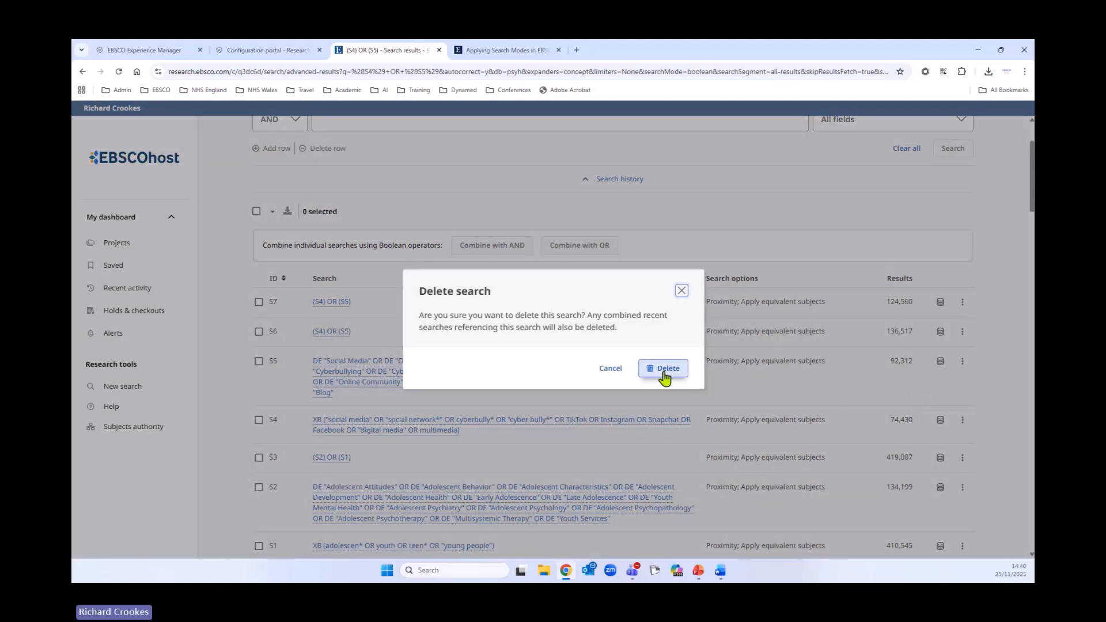
left_click(665, 374)
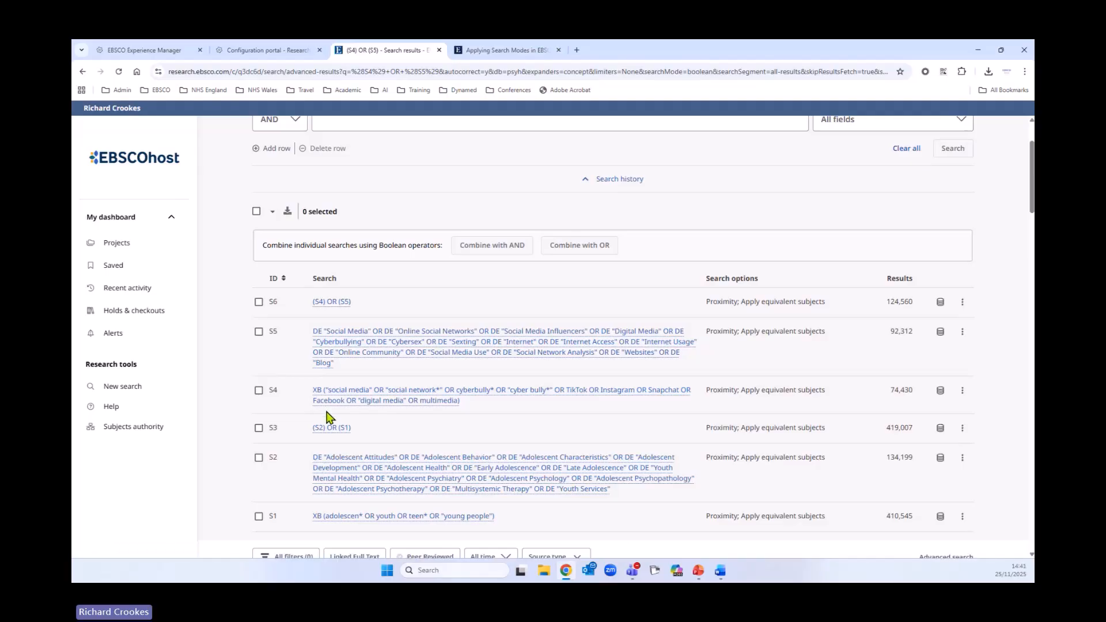
- Check which databases searches S5, S4 and S3 in the history were run against
left_click(940, 333)
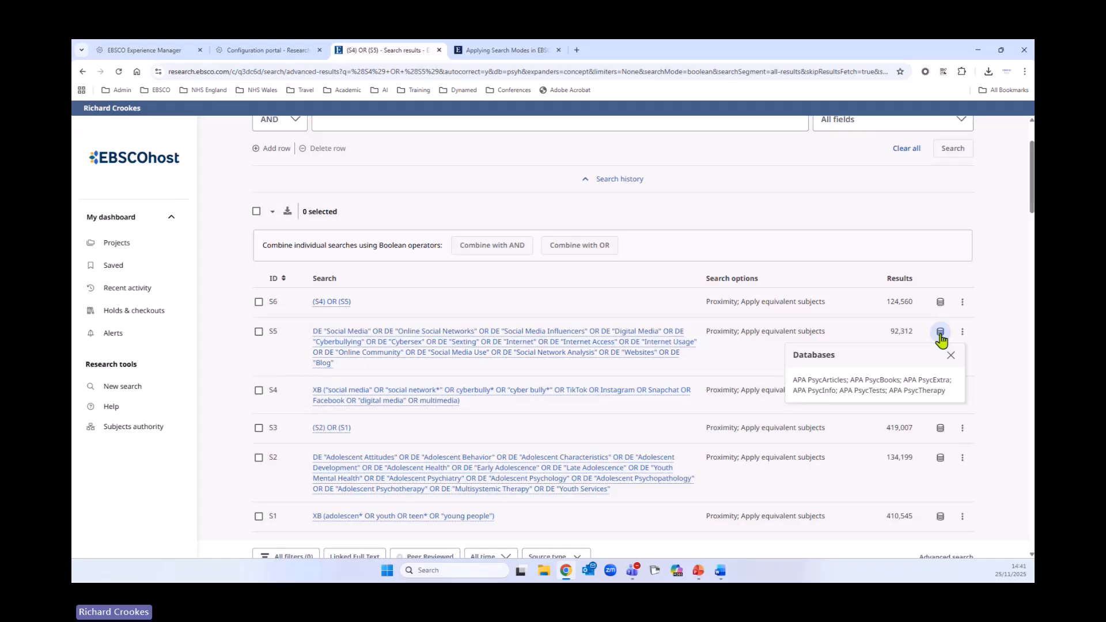
left_click(940, 337)
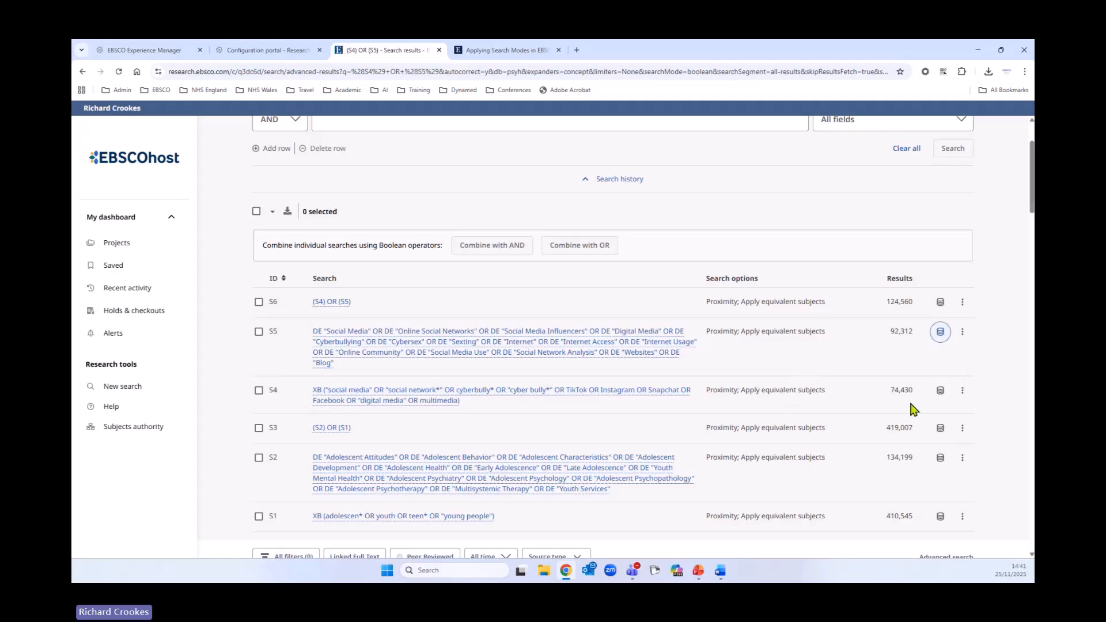
left_click(940, 390)
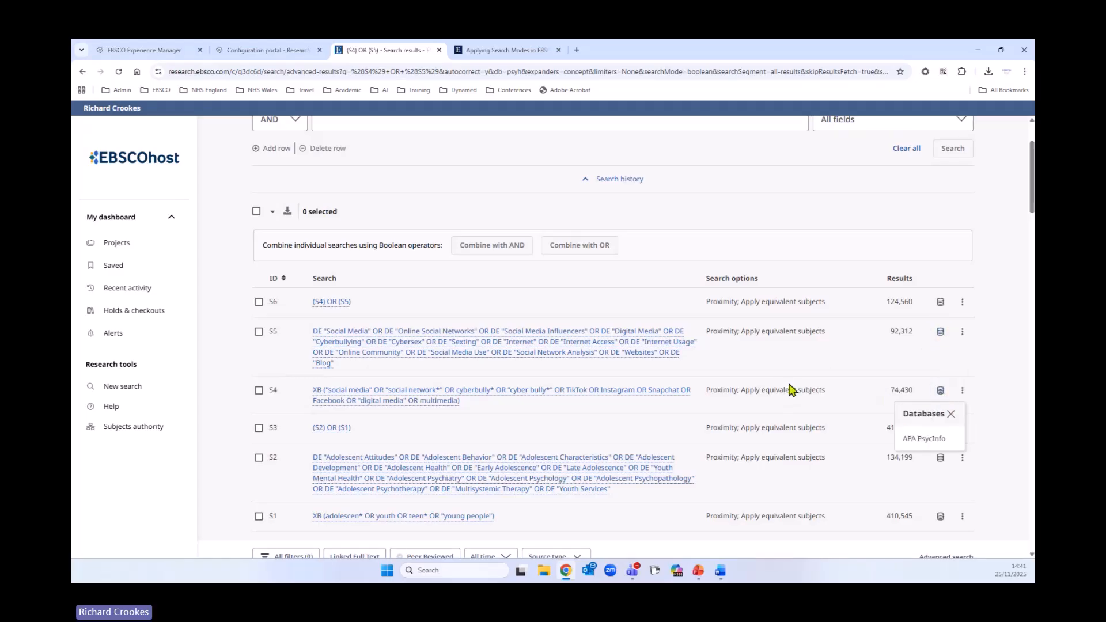
left_click(940, 391)
left_click(940, 428)
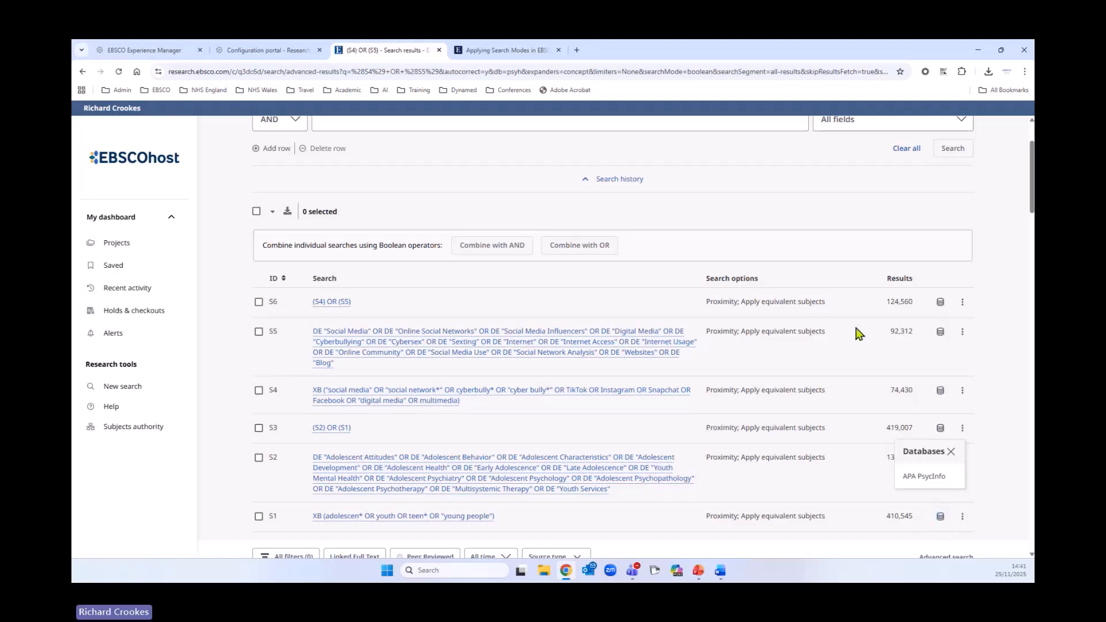
left_click(939, 333)
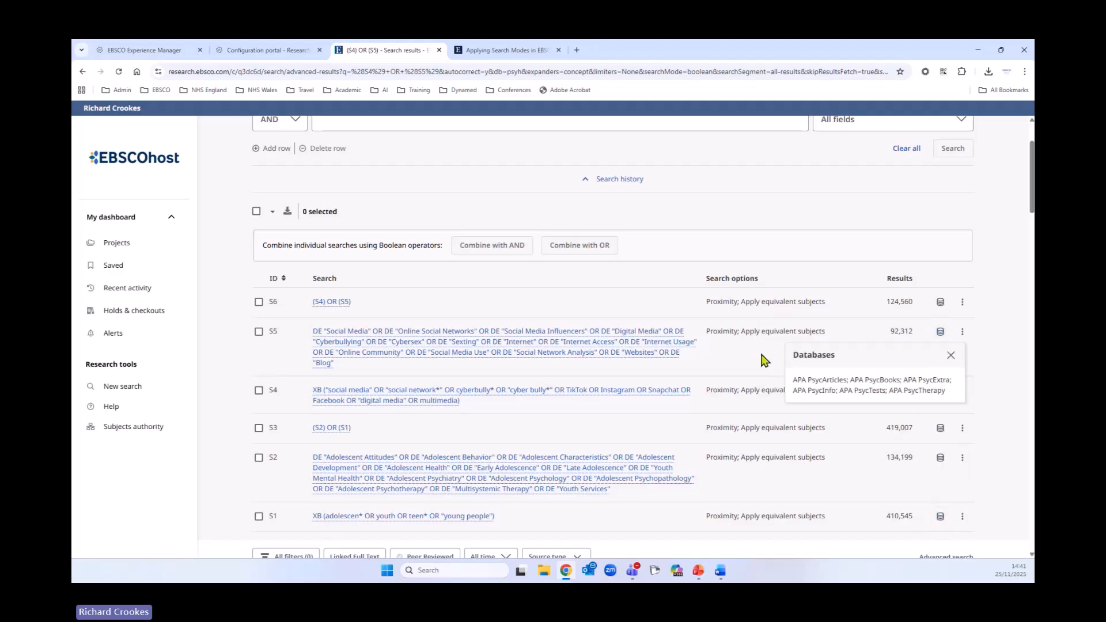
- Open the S5 subject-heading search's details and edit view to inspect its database settings, then cancel and close
left_click(962, 331)
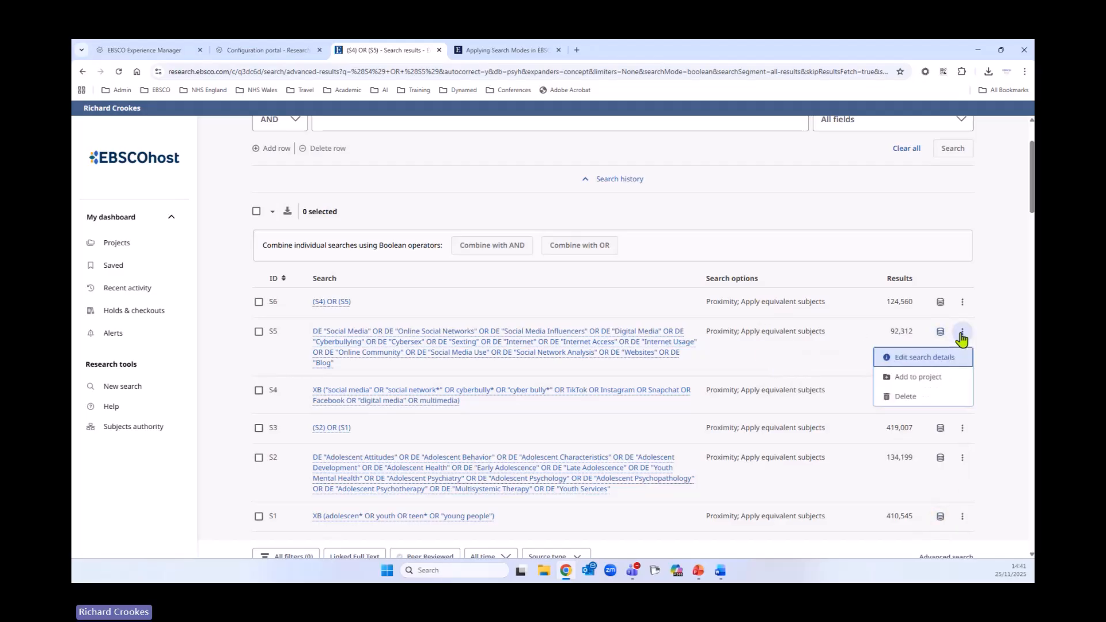
left_click(911, 358)
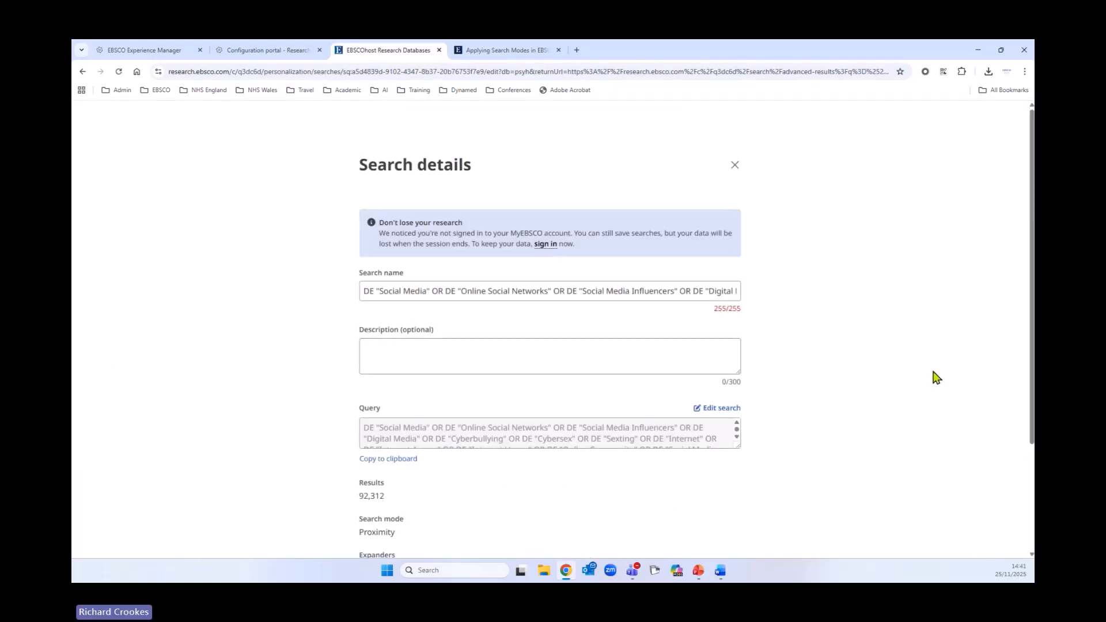
left_click(721, 408)
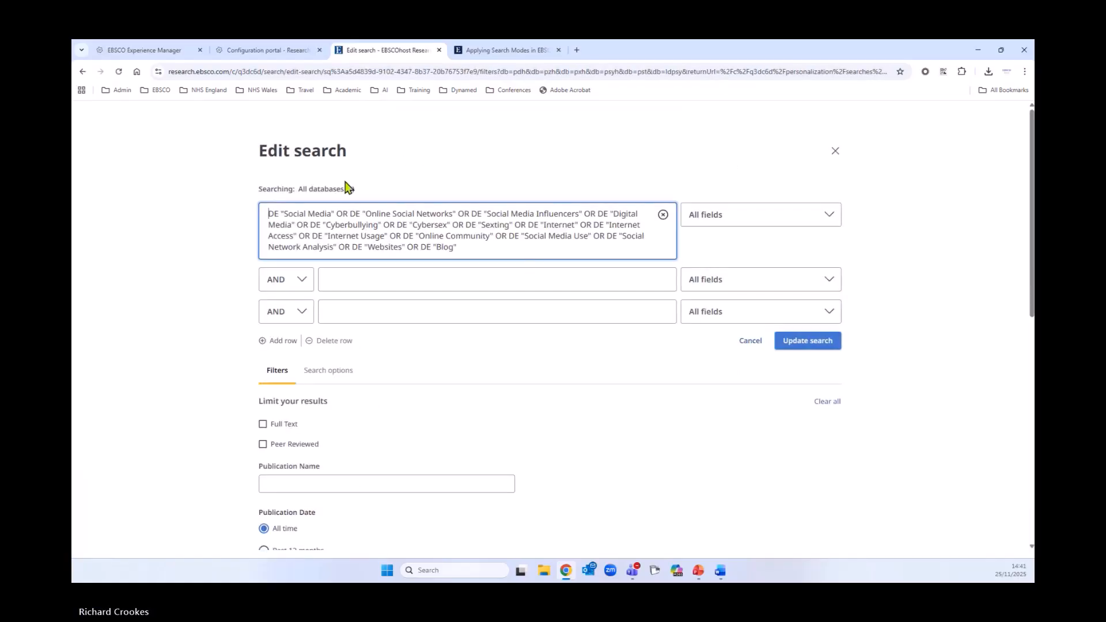
left_click(330, 191)
scroll(573, 441, "down", 4)
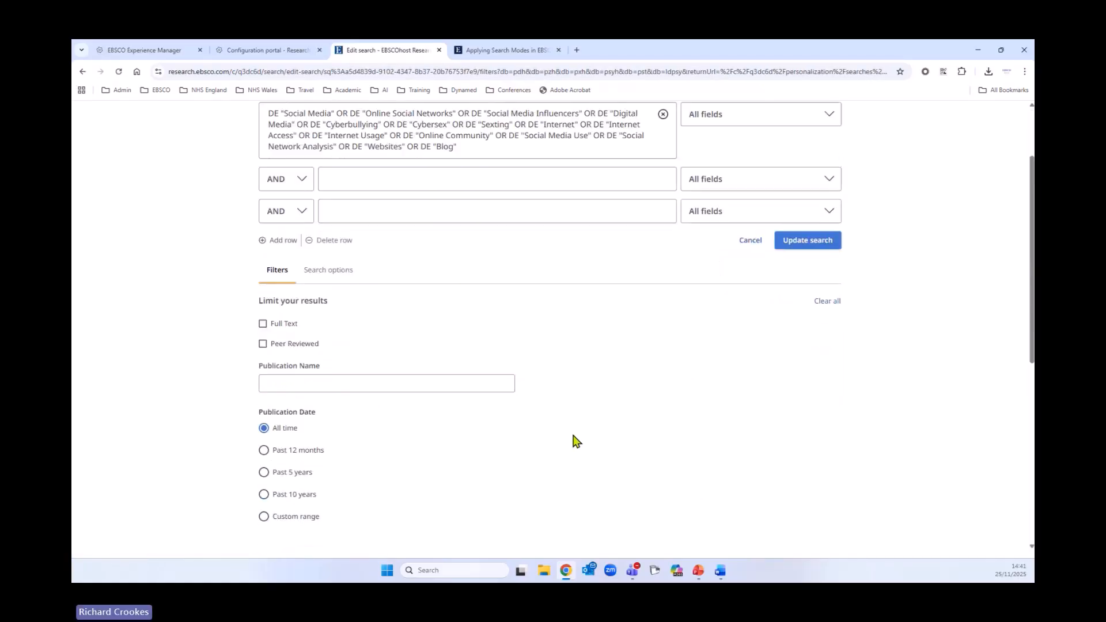
scroll(573, 437, "down", 3)
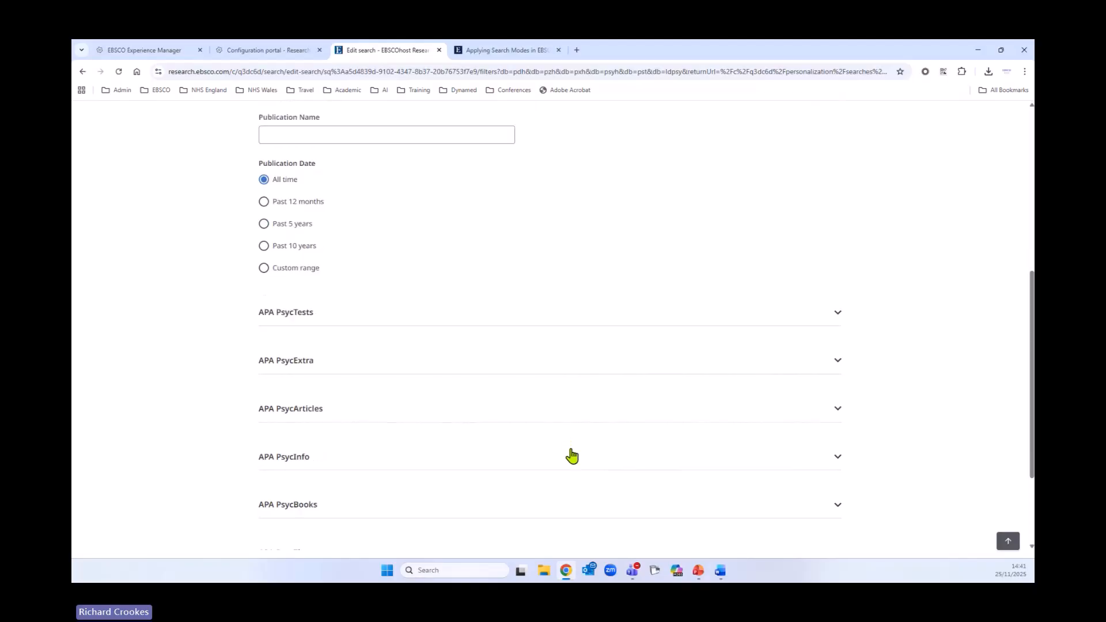
scroll(571, 449, "up", 4)
scroll(570, 455, "down", 5)
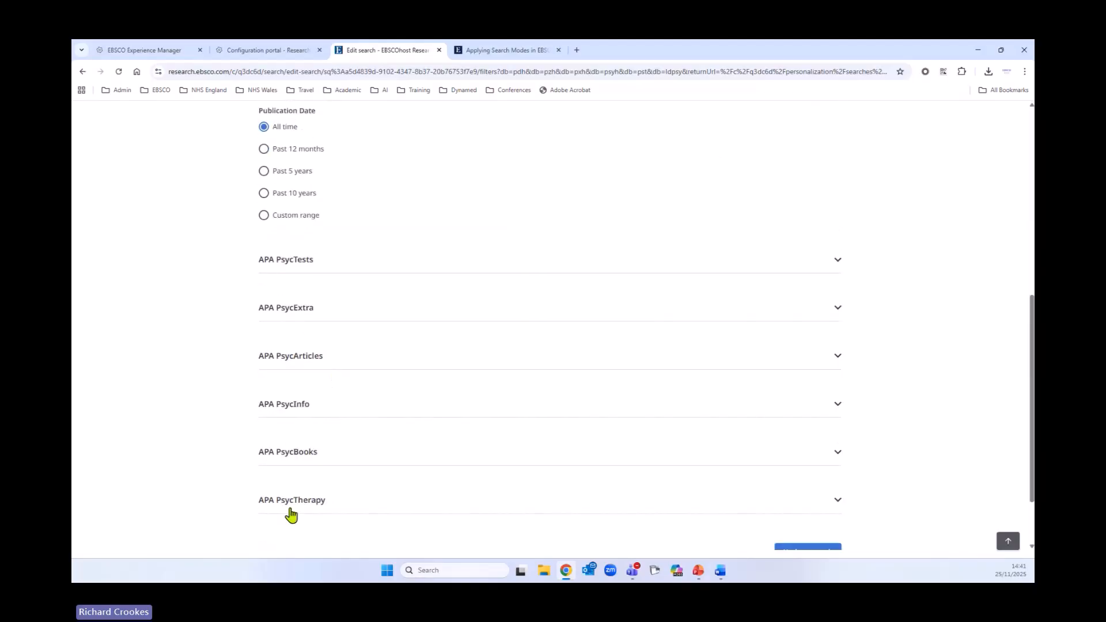
scroll(808, 459, "up", 4)
scroll(809, 459, "up", 4)
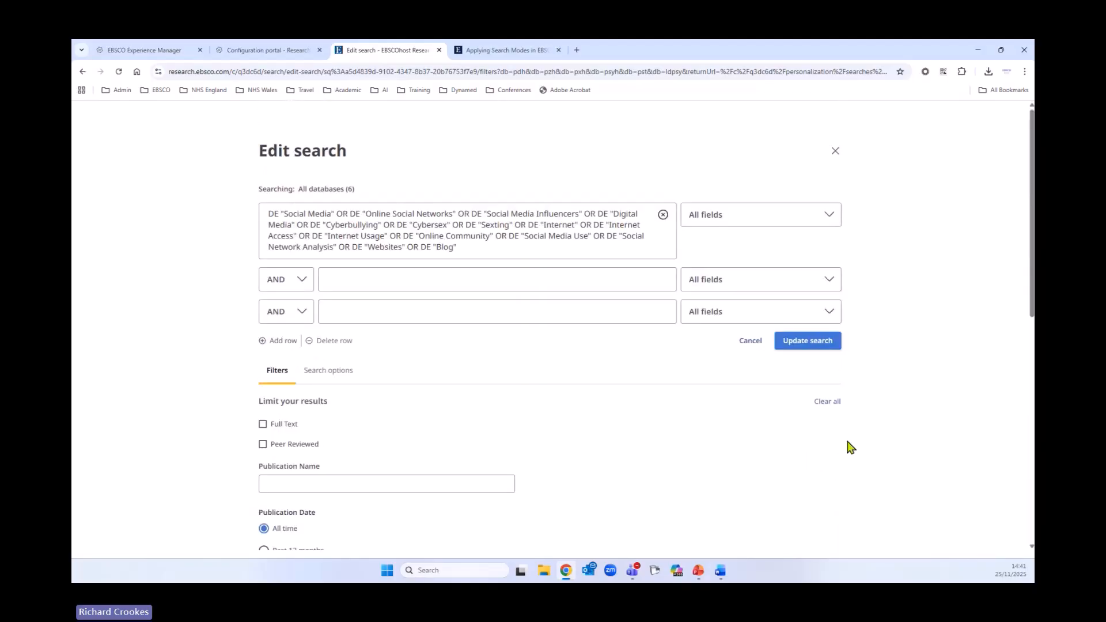
left_click(759, 342)
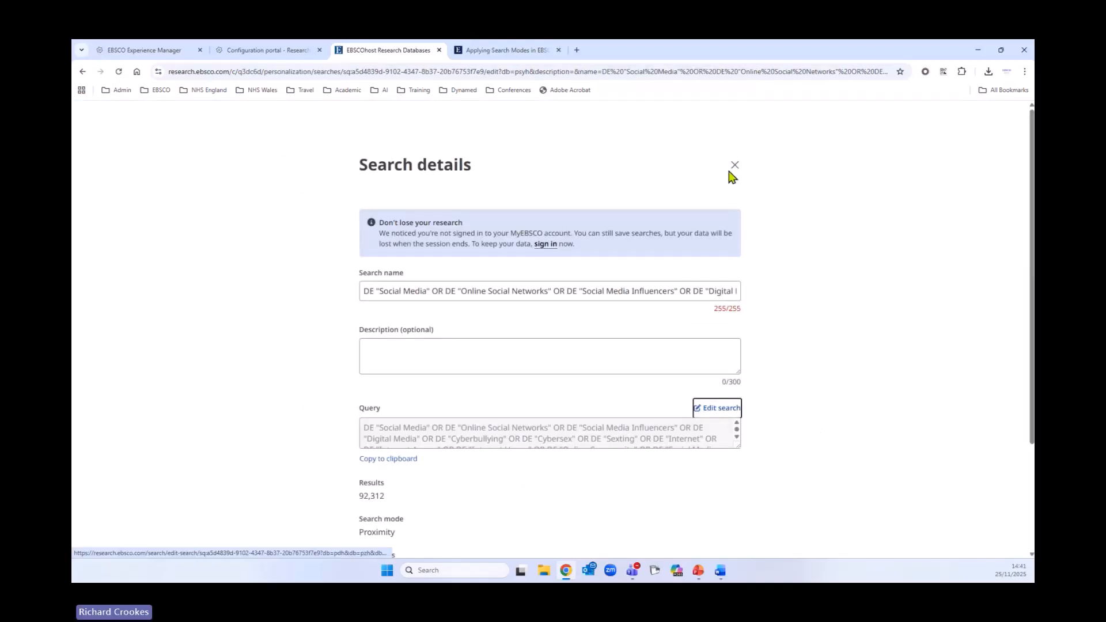
left_click(734, 166)
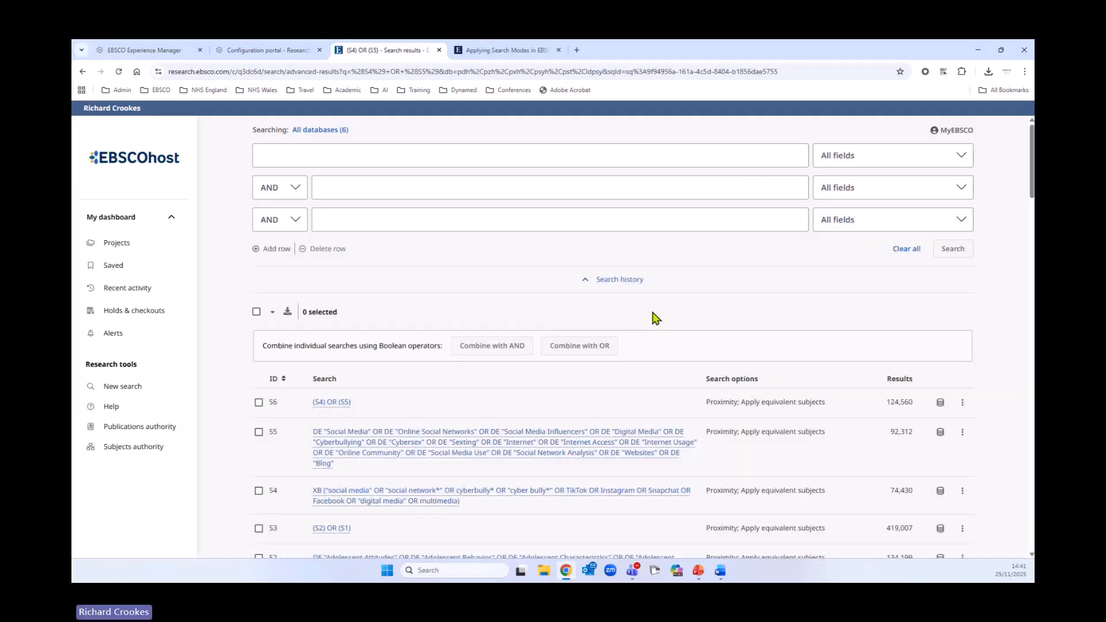
- Copy the S5 subject-heading query to the clipboard from its search details
scroll(659, 314, "down", 1)
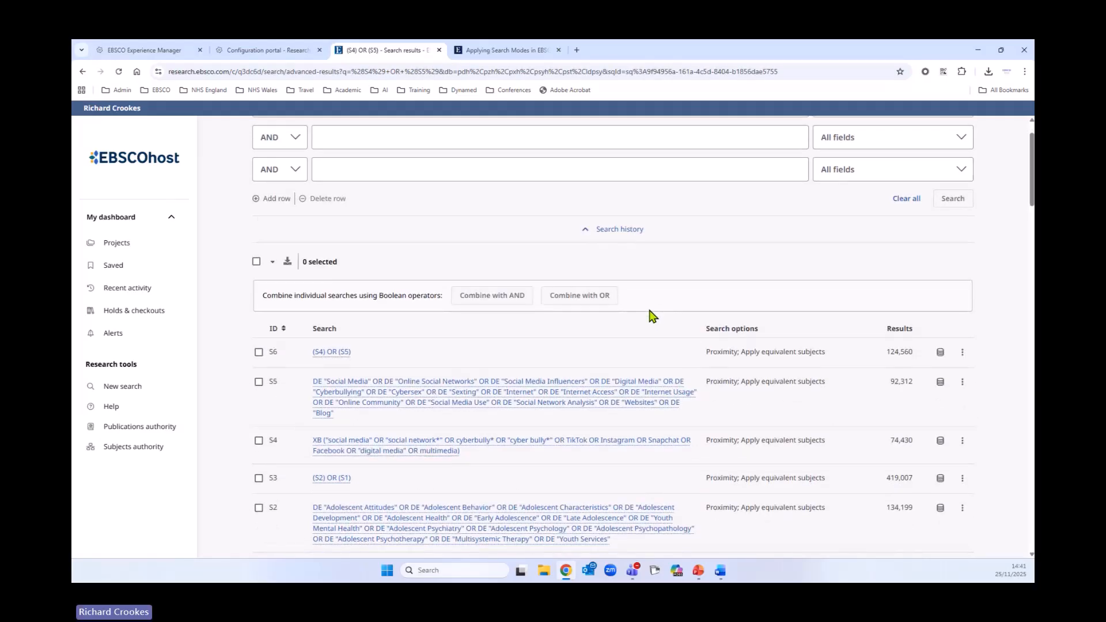
left_click(962, 382)
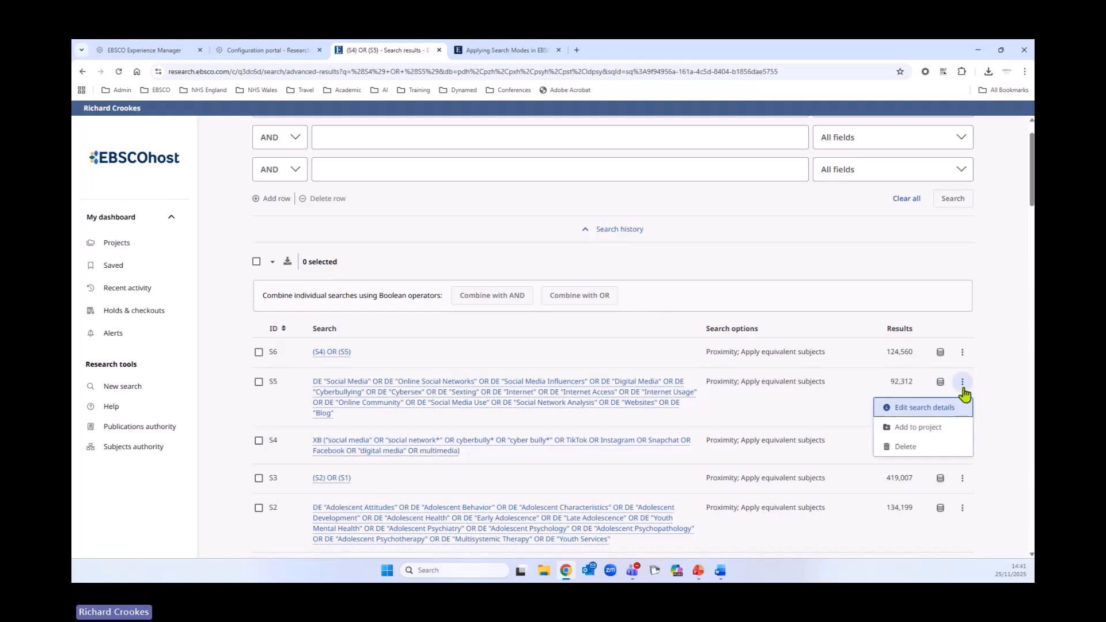
left_click(940, 382)
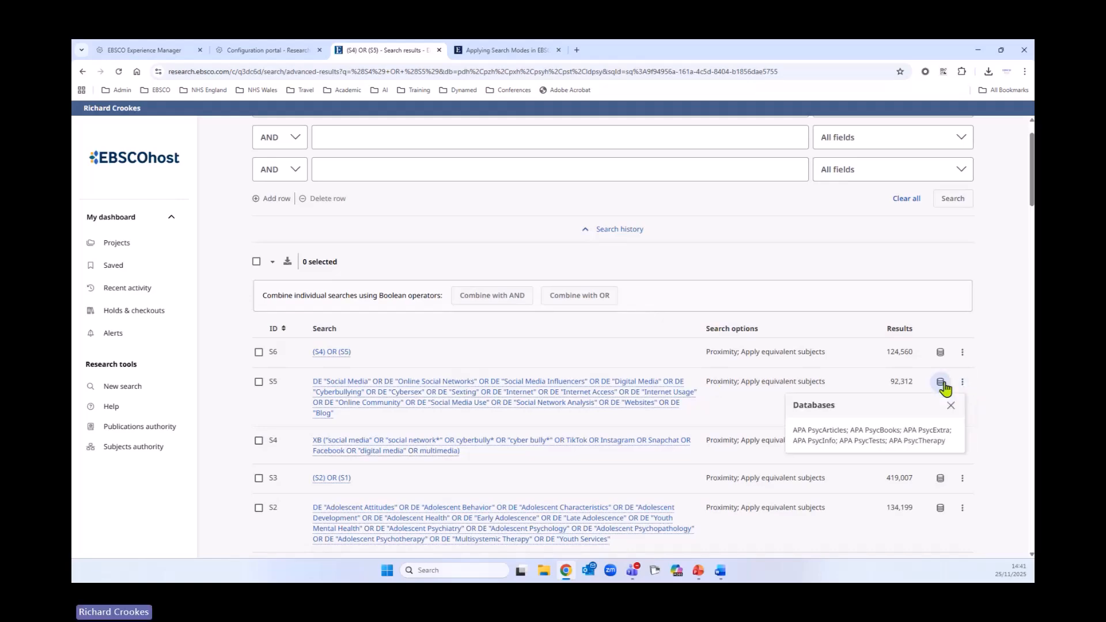
scroll(739, 416, "down", 1)
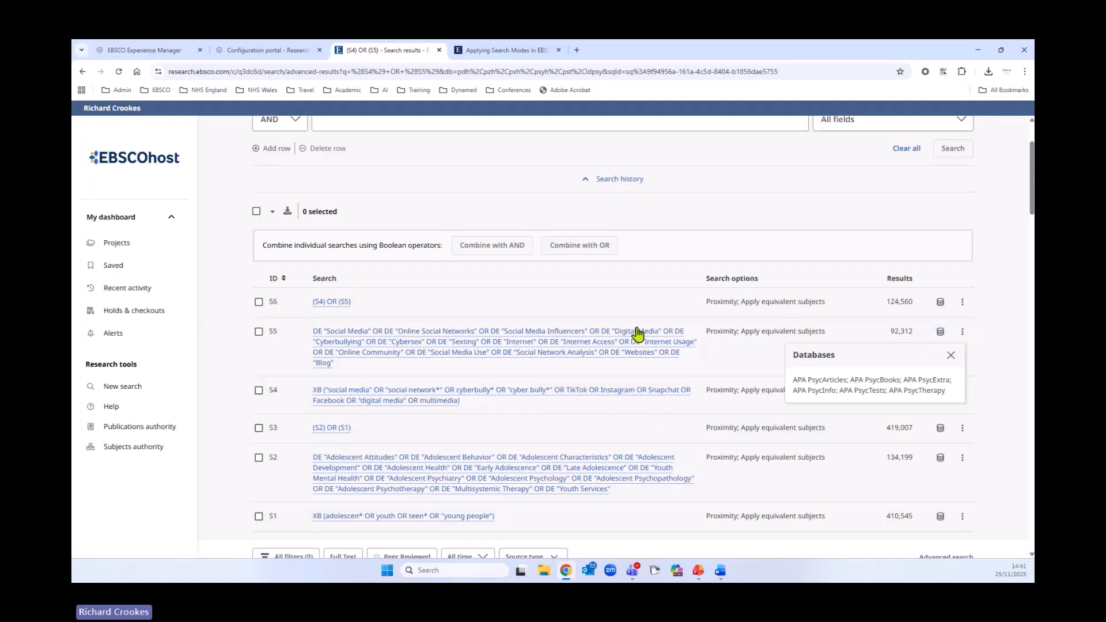
left_click(962, 332)
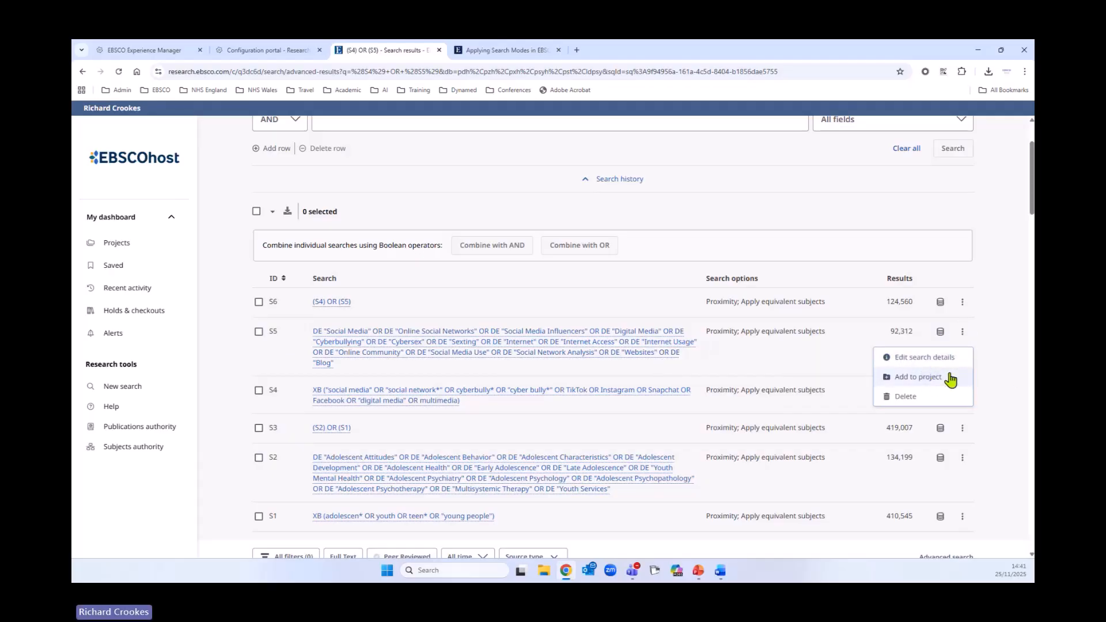
left_click(922, 358)
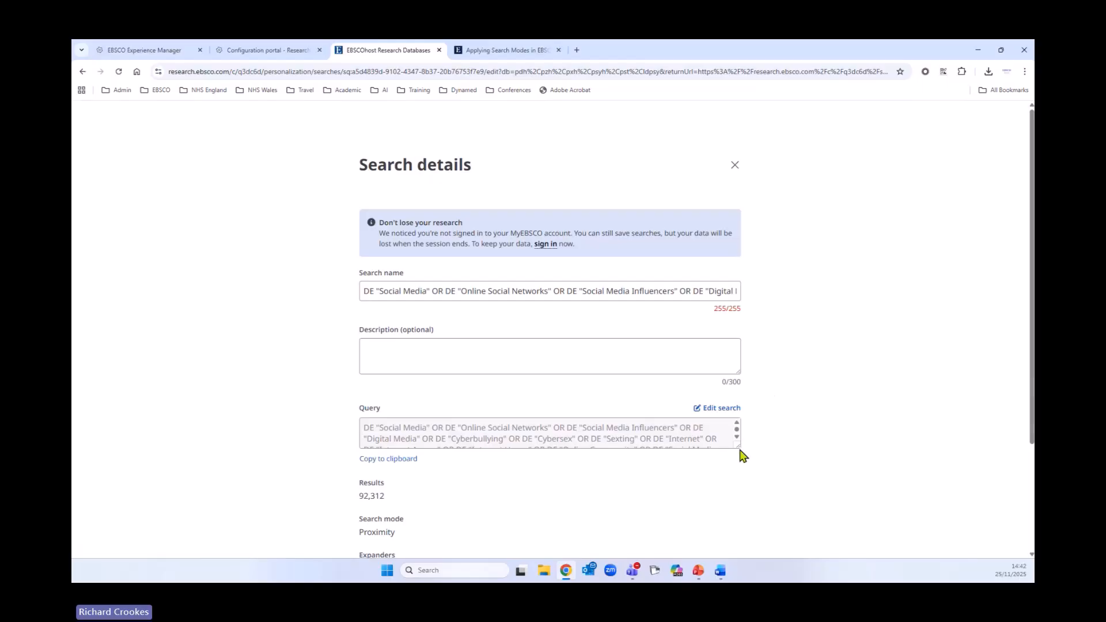
left_click(394, 459)
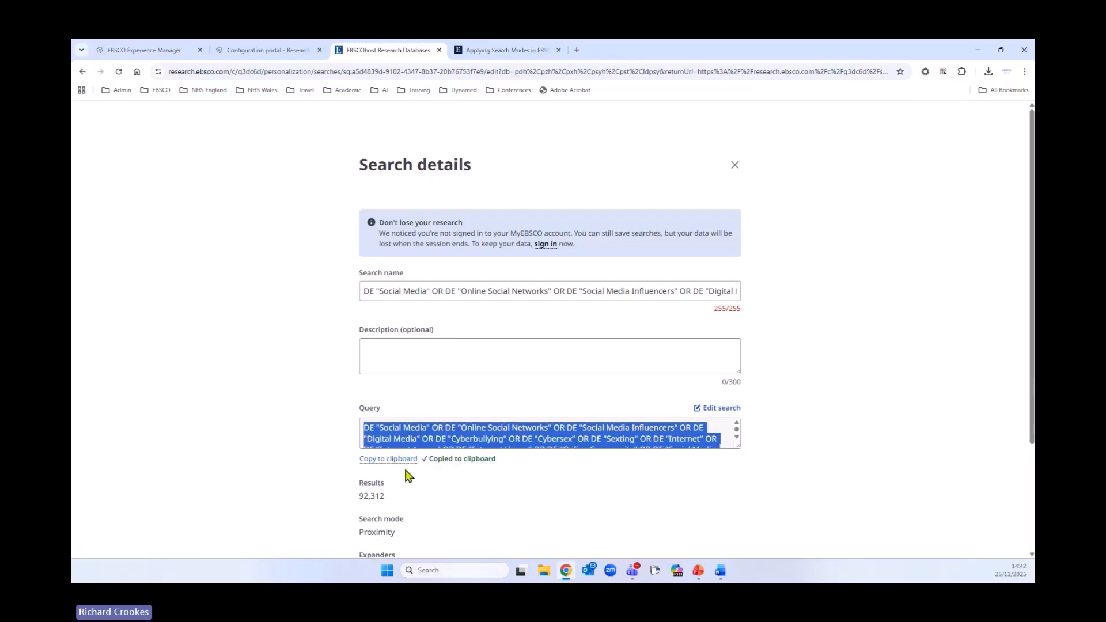
left_click(734, 166)
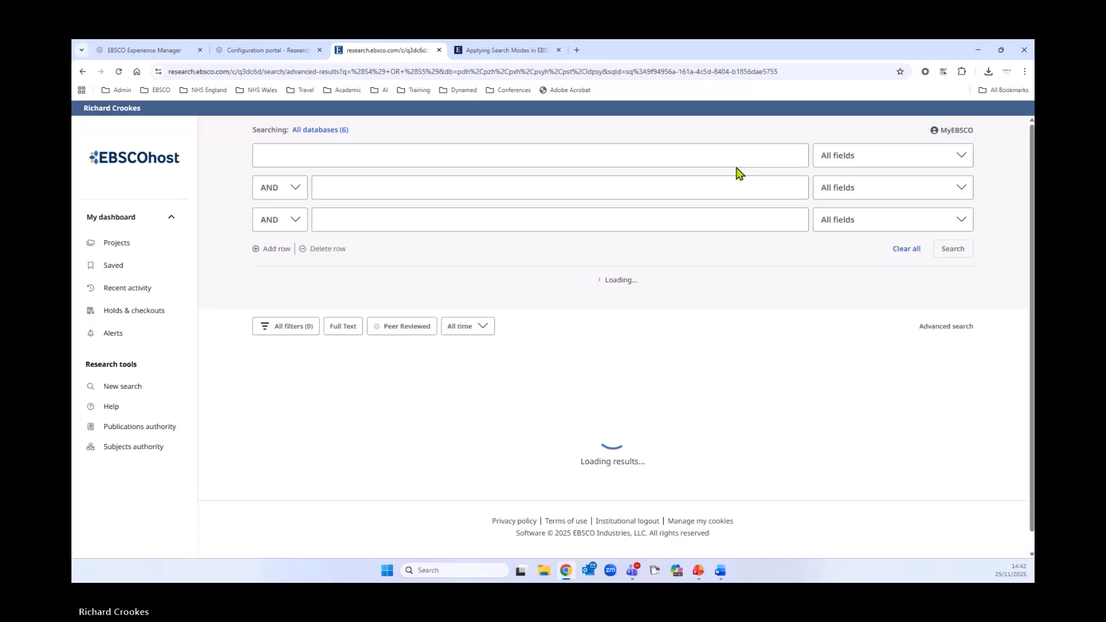
- Delete the combined search S6, (S4) OR (S5), from the search history
scroll(624, 346, "down", 3)
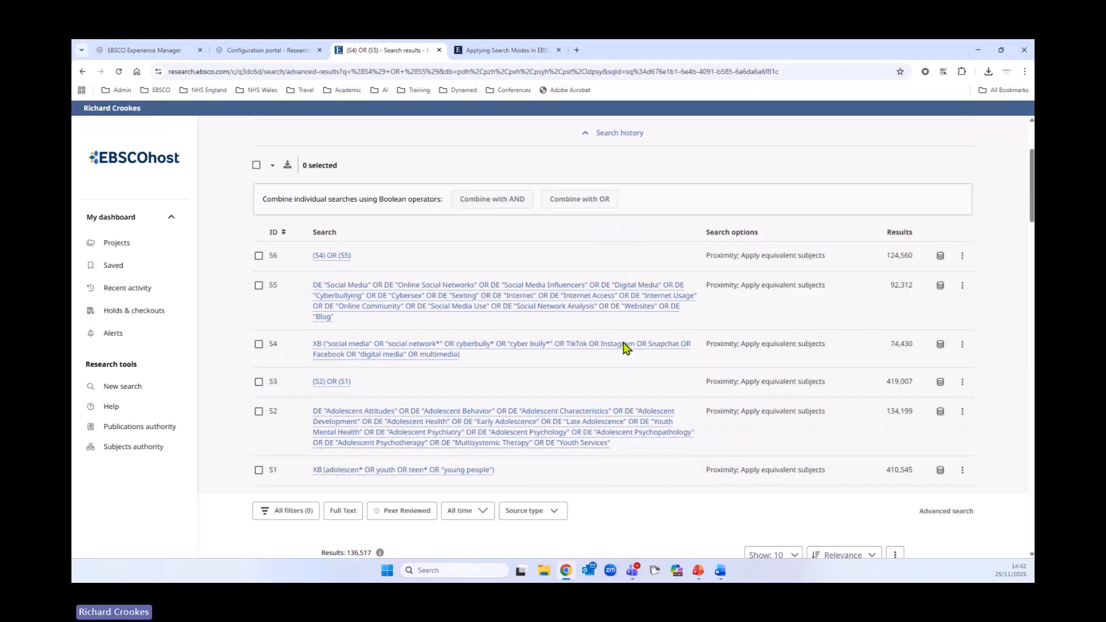
left_click(963, 252)
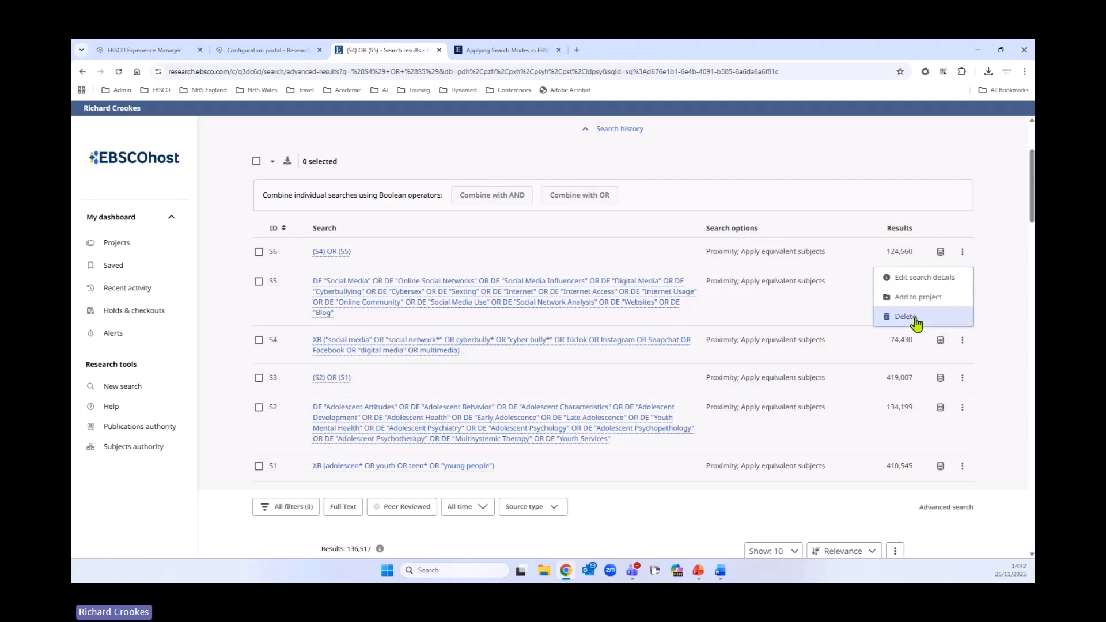
left_click(916, 320)
left_click(664, 377)
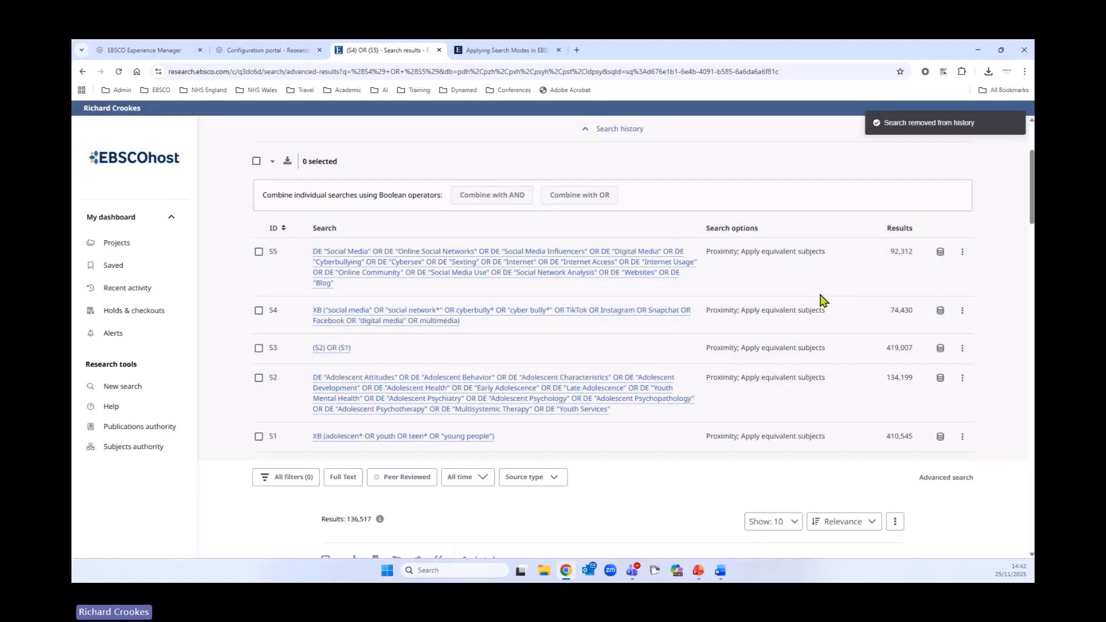
- Delete the S5 subject-heading search from the search history
left_click(962, 252)
left_click(914, 318)
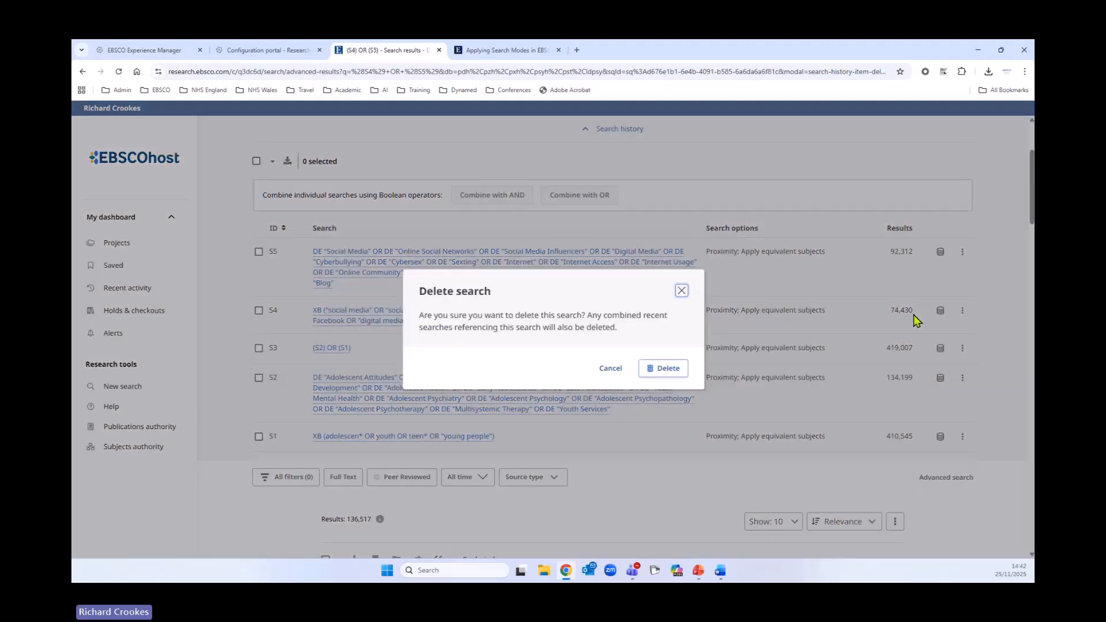
left_click(681, 370)
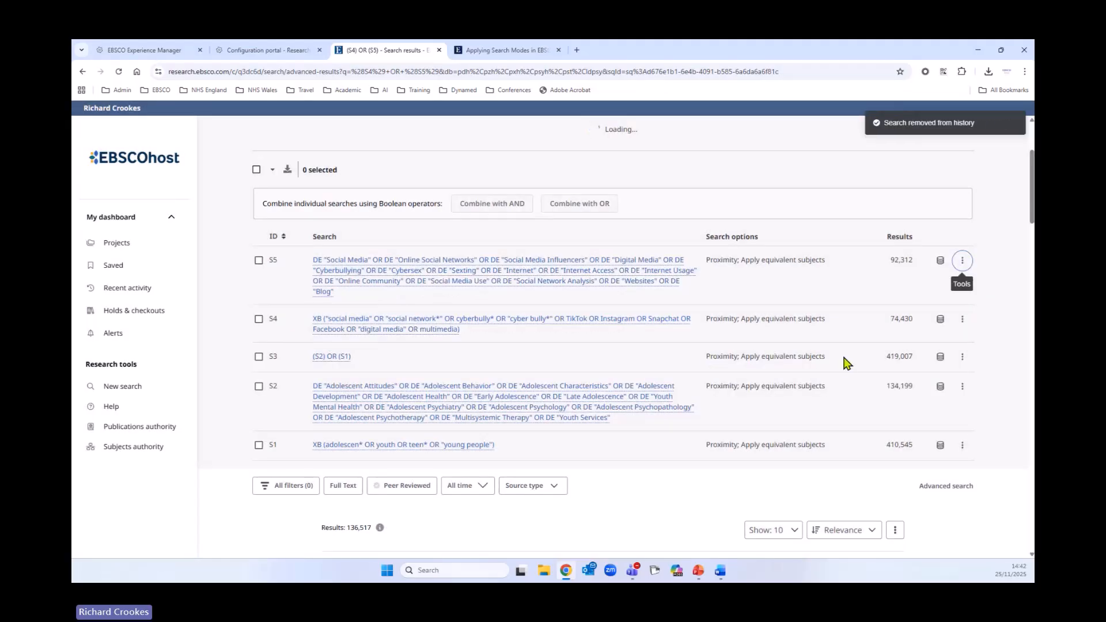
- Paste the copied subject-heading query into the first search row and limit the databases to APA PsycInfo only
scroll(789, 377, "up", 3)
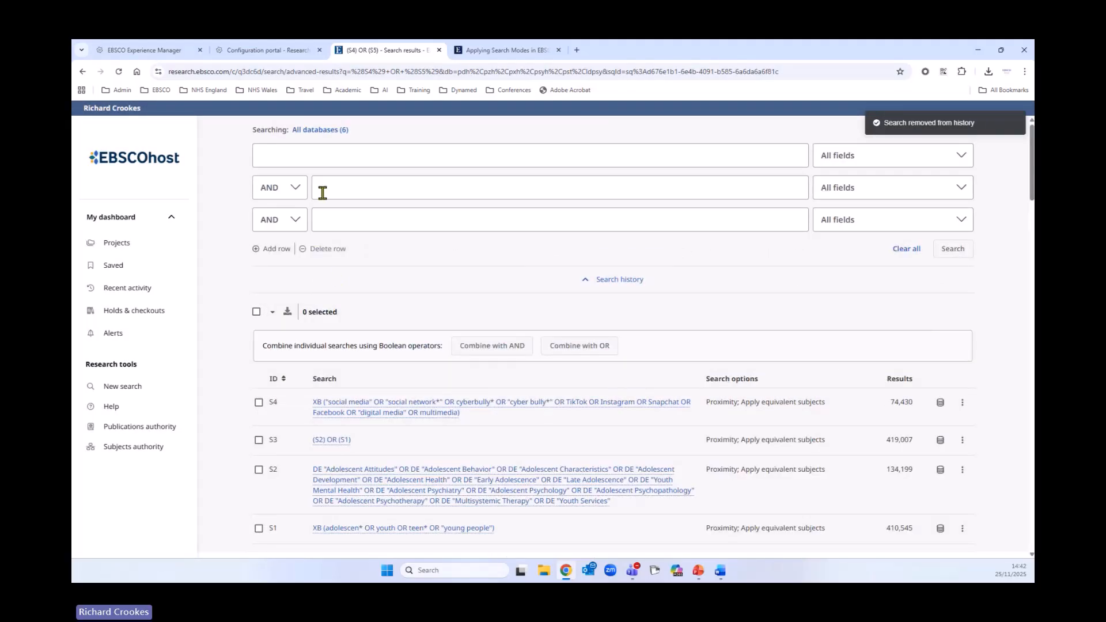
left_click(336, 155)
right_click(338, 161)
left_click(361, 272)
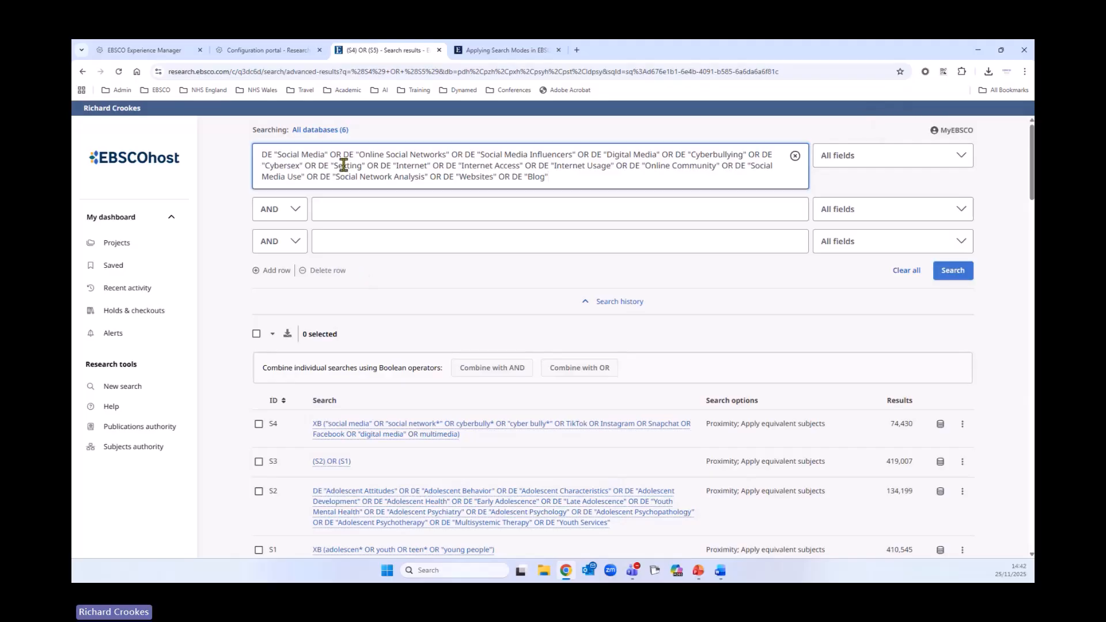
left_click(333, 131)
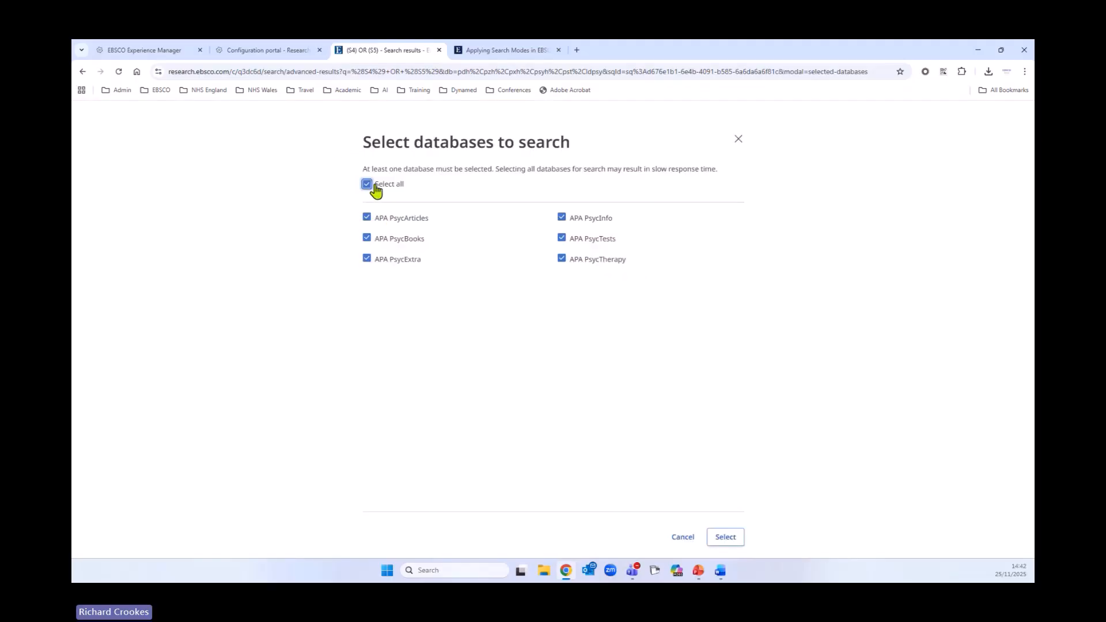
left_click(368, 185)
left_click(563, 218)
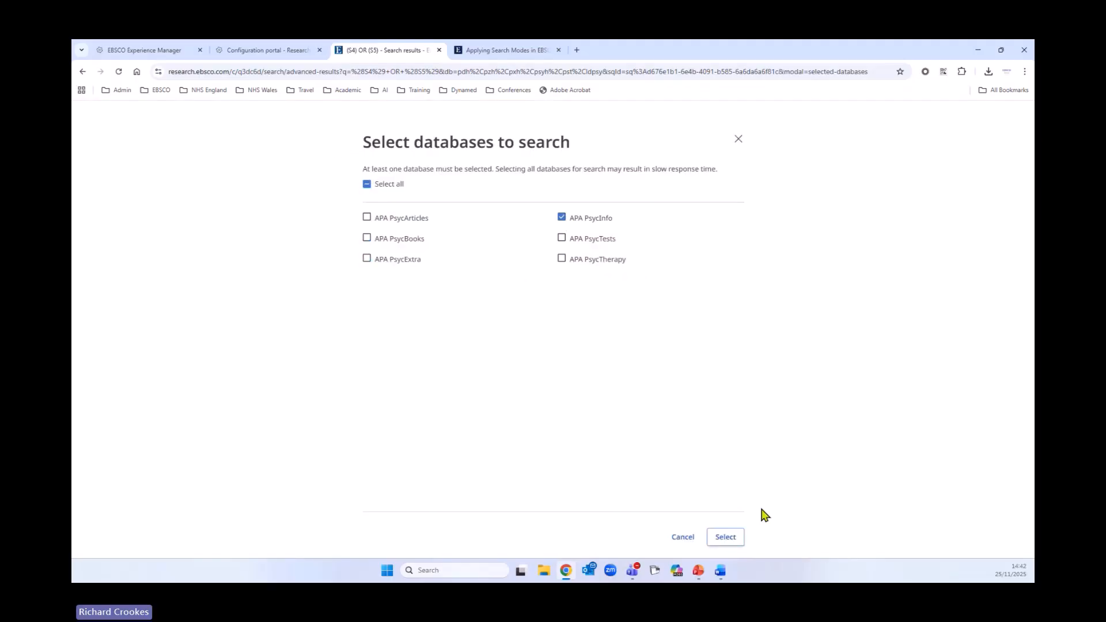
left_click(727, 538)
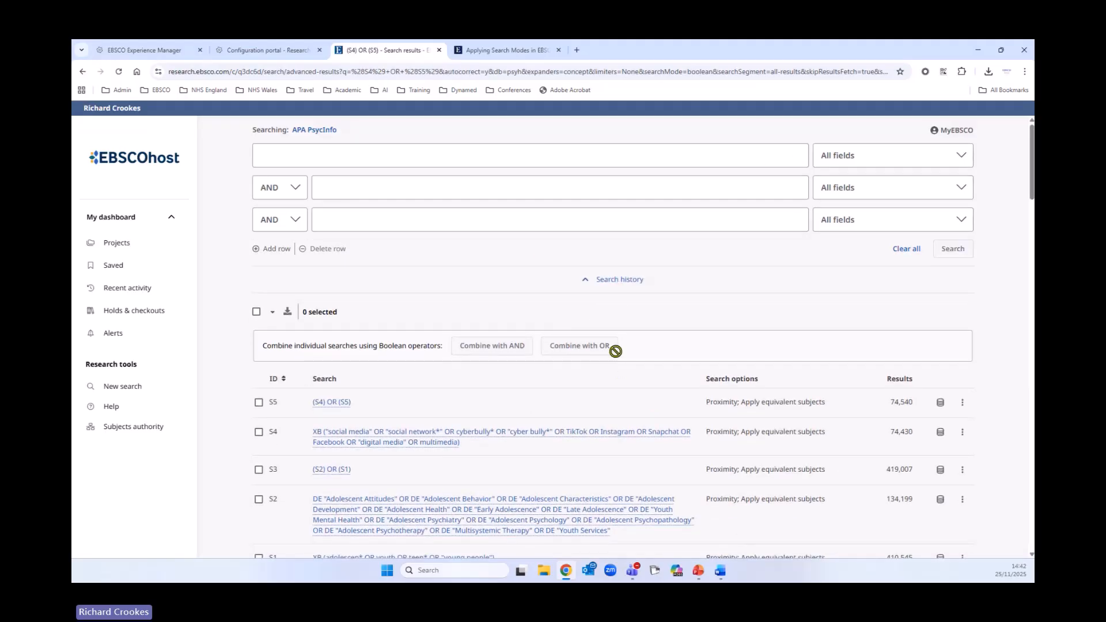
- Delete the new combined search S5, (S4) OR (S5), from the search history
scroll(386, 383, "down", 1)
left_click(961, 352)
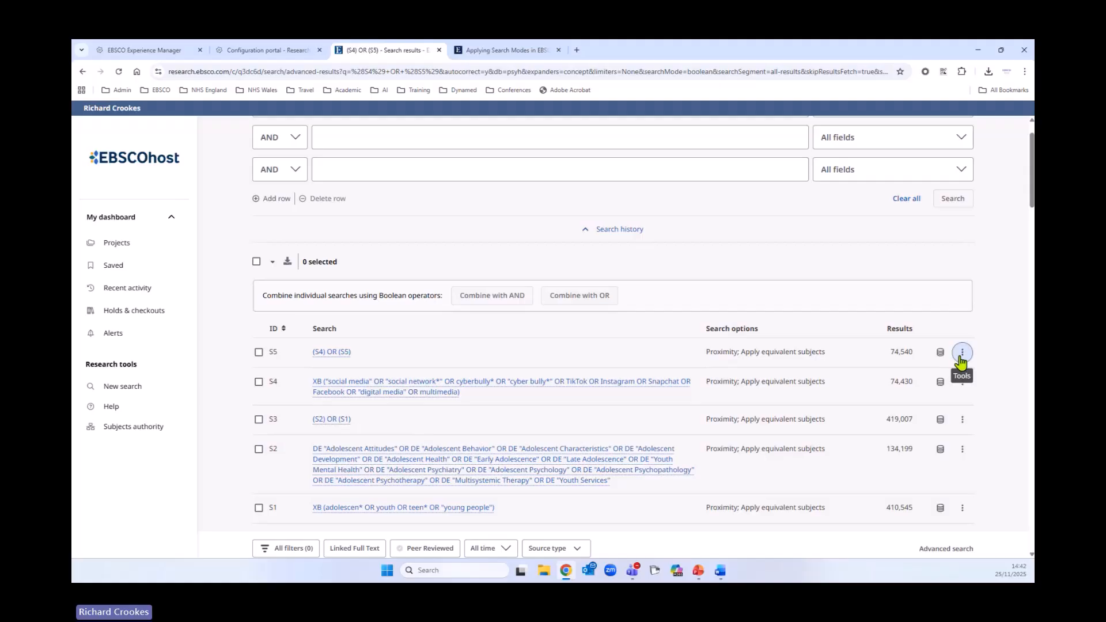
left_click(889, 417)
scroll(374, 461, "down", 1)
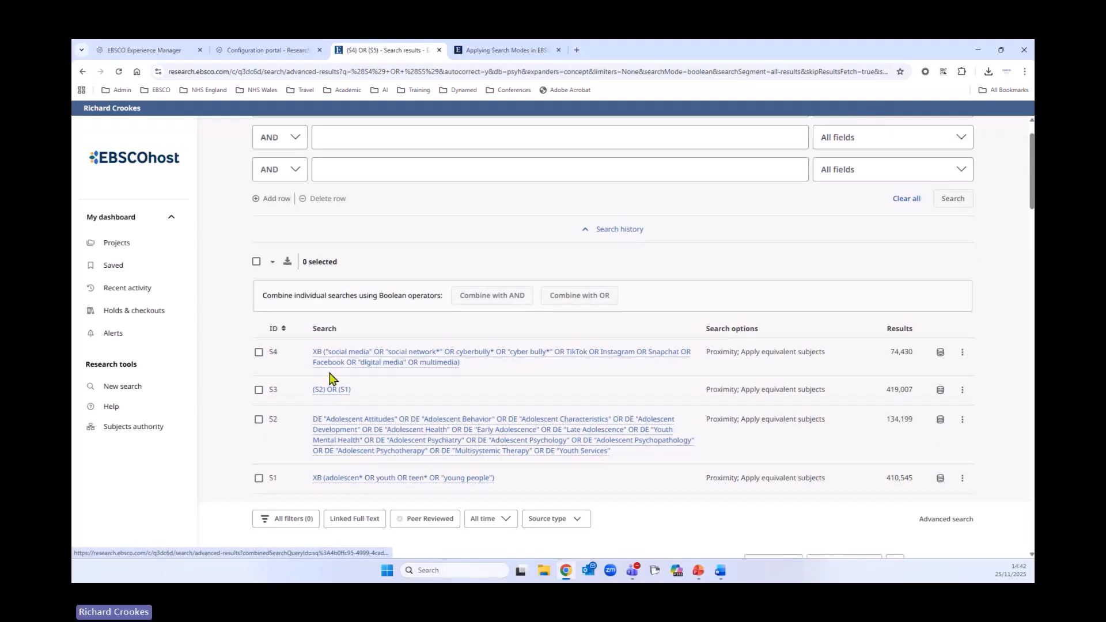
- Paste the copied subject-heading query as plain text into the first search row, run it, and check its database
scroll(626, 458, "up", 1)
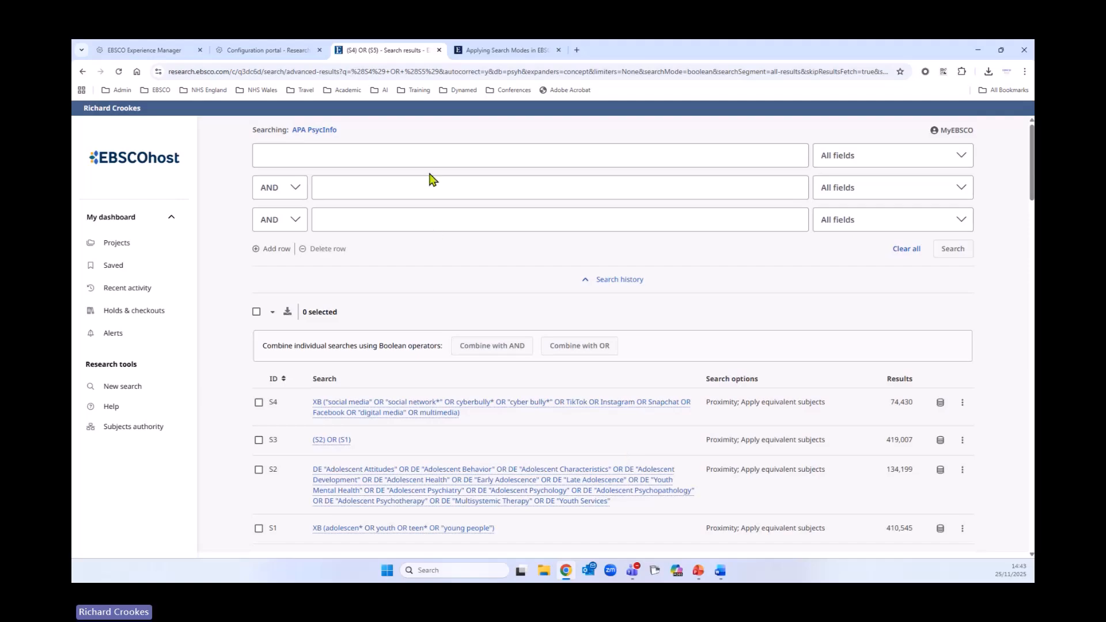
right_click(406, 149)
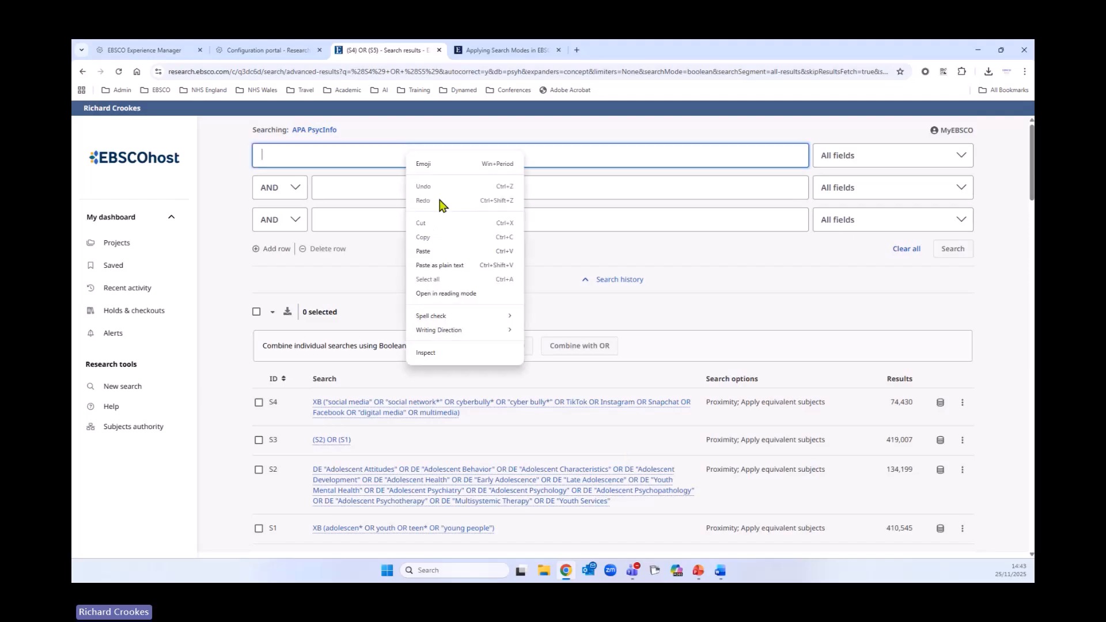
left_click(439, 266)
left_click(949, 272)
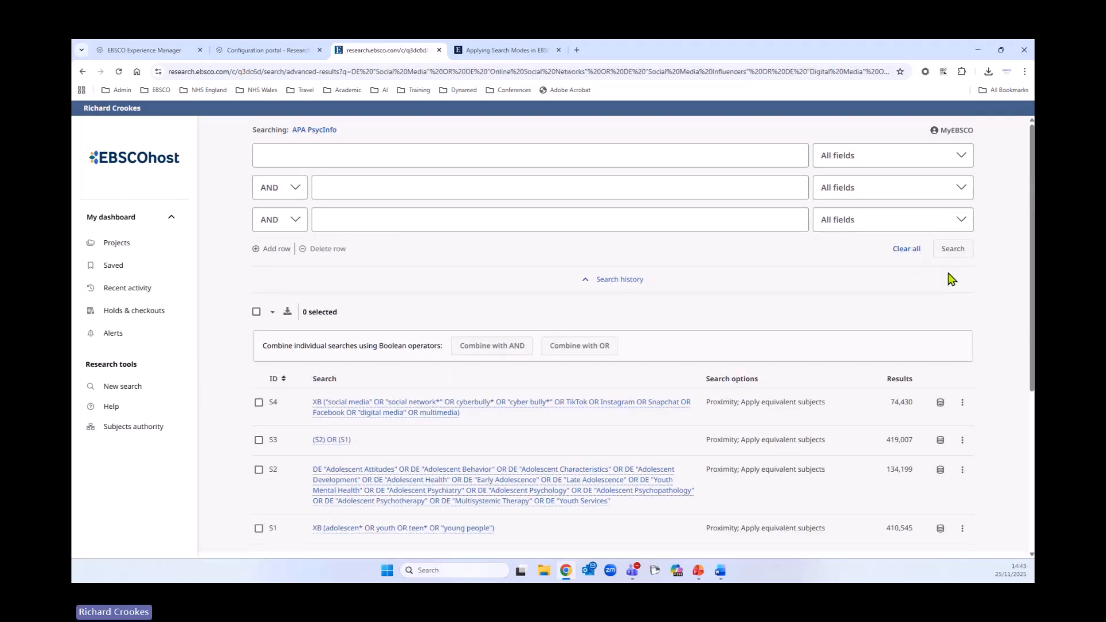
scroll(945, 334, "down", 2)
left_click(940, 303)
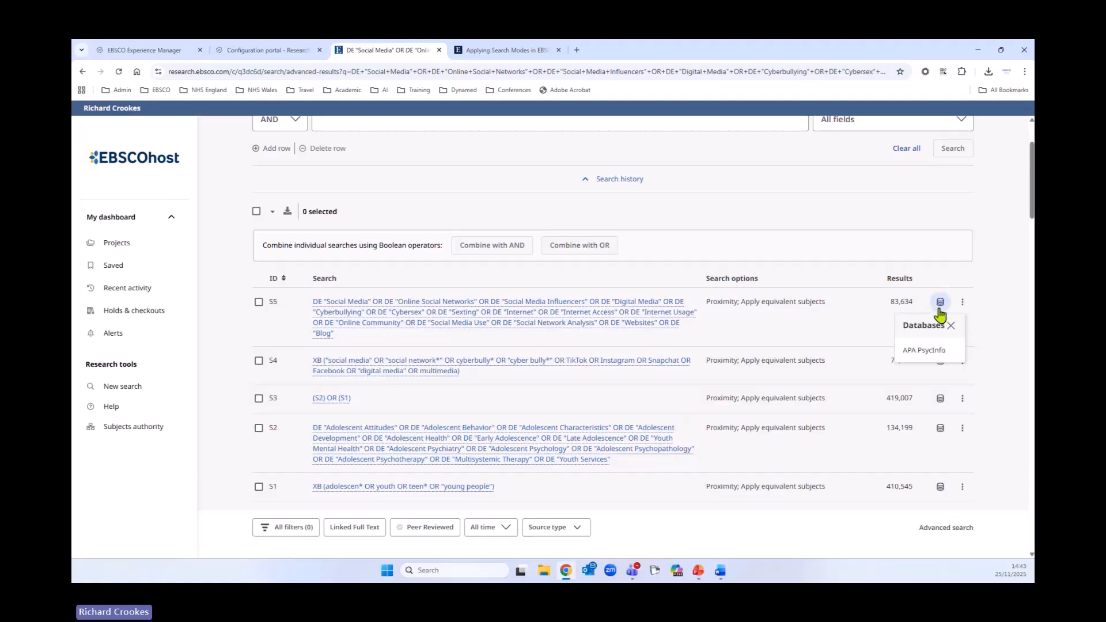
- Combine searches S5 and S4 with OR, run the combined search, and check its database
left_click(257, 303)
left_click(258, 361)
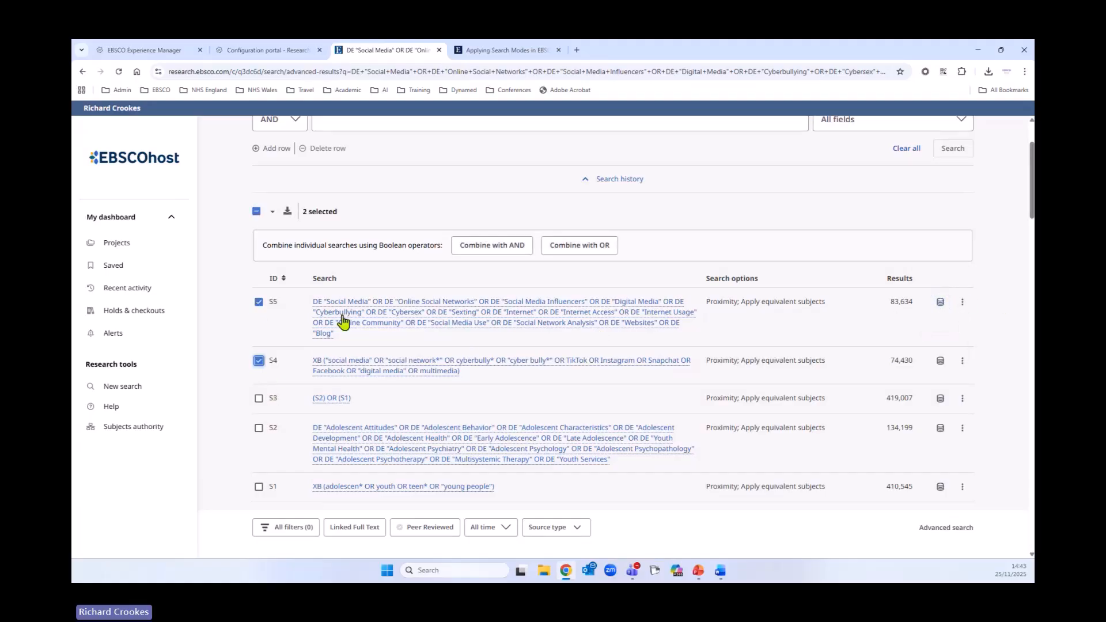
scroll(466, 406, "up", 2)
left_click(590, 348)
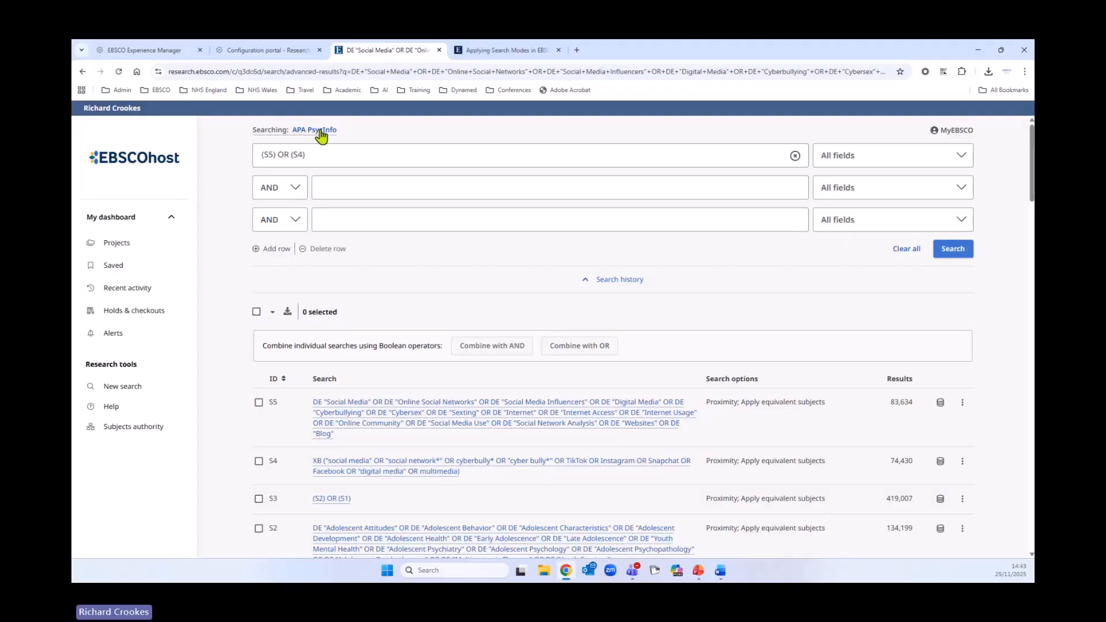
left_click(952, 250)
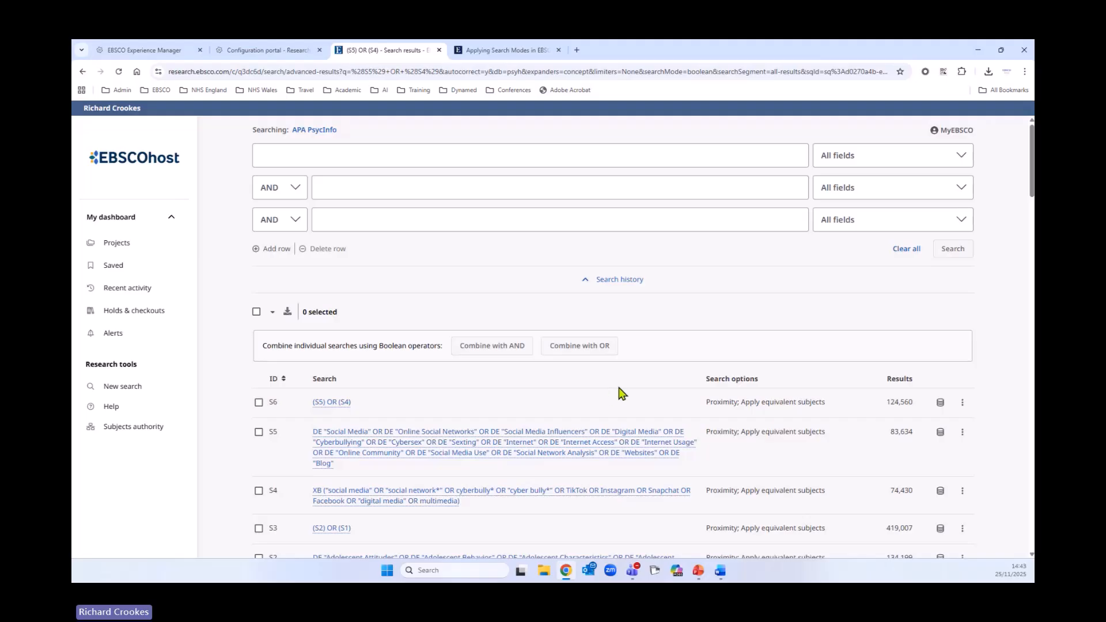
left_click(939, 402)
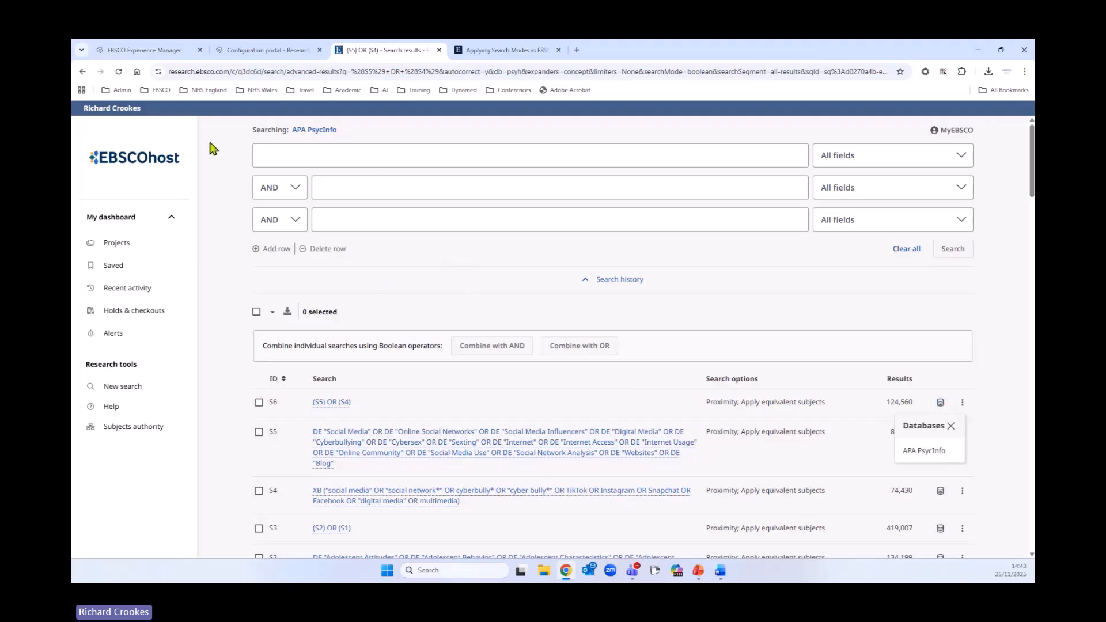
key("Escape")
- Enter the keyword query eating n2 disorder* OR anorex* OR bulim* OR "binge eating" OR purg* OR "body image" in the first row
left_click(311, 155)
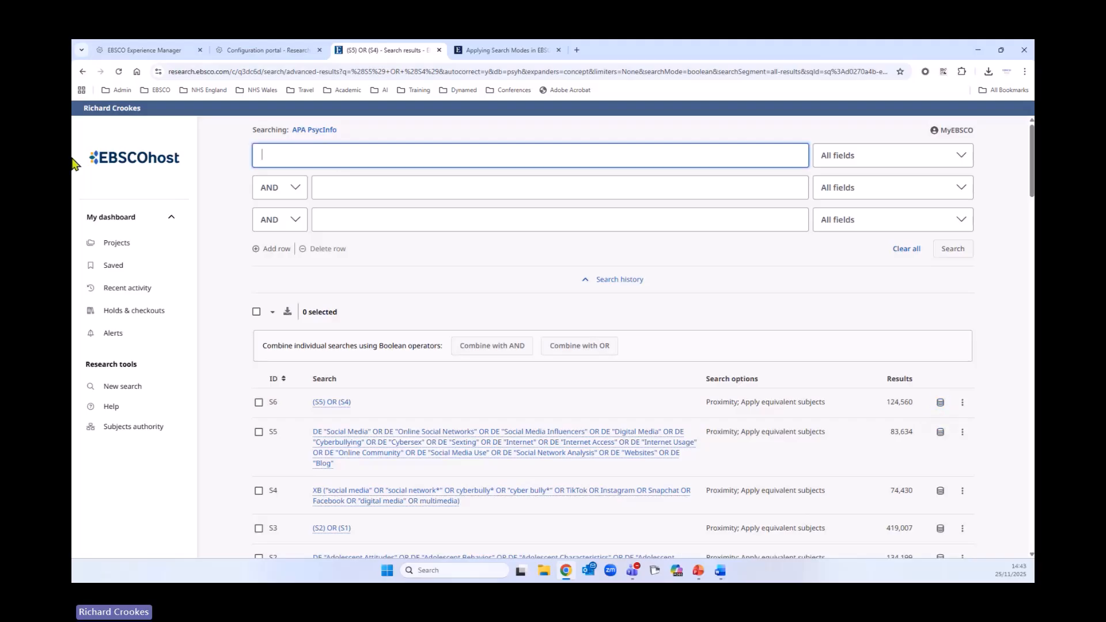
type("2")
type("eating")
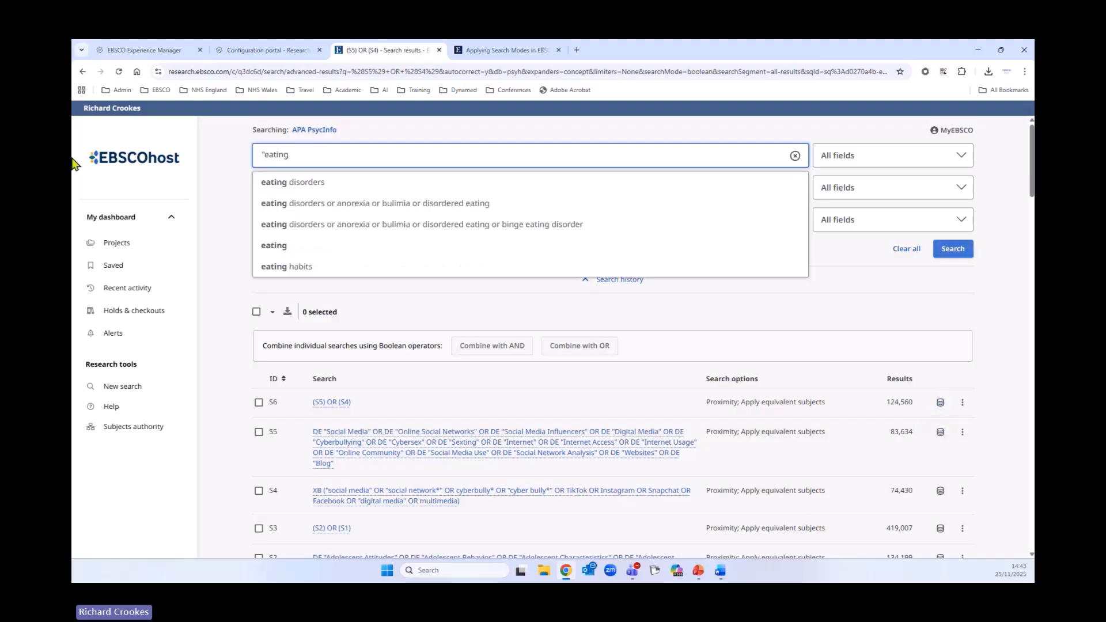
key("BackSpace")
key("BackSpace")
key("BackSpace")
key("BackSpace")
key("BackSpace")
key("BackSpace")
key("BackSpace")
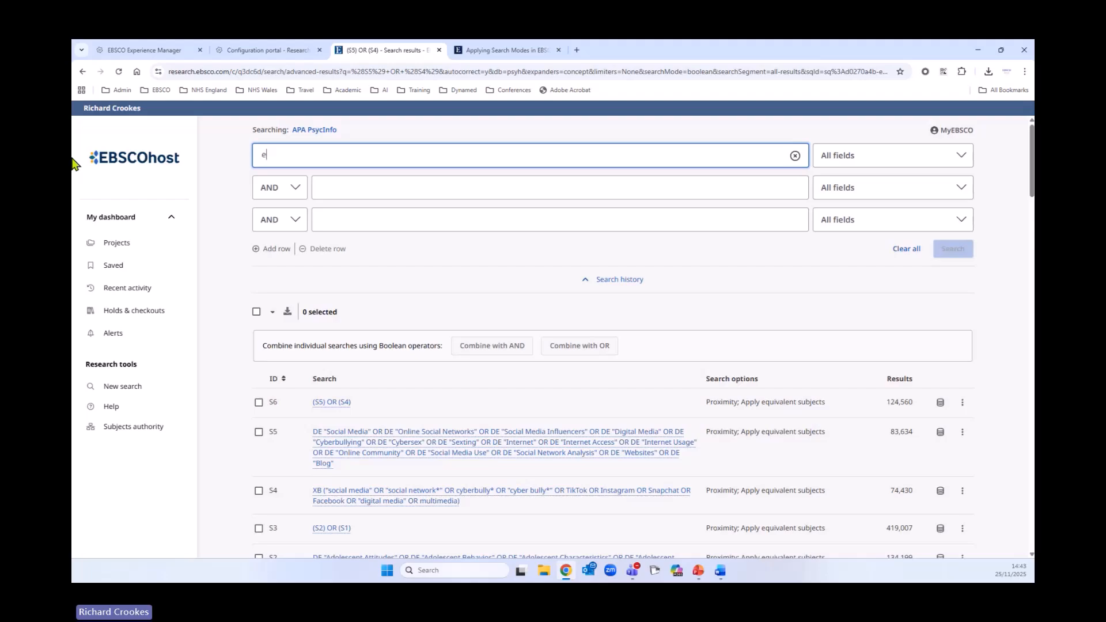
type("ear")
key("BackSpace")
type("ting n2")
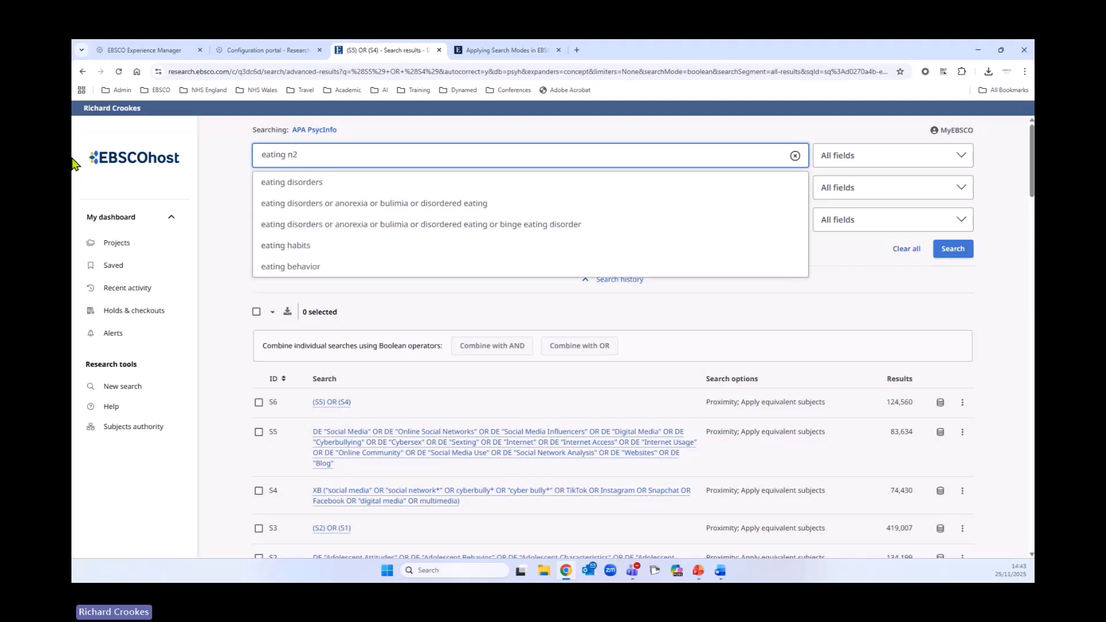
type(" diso")
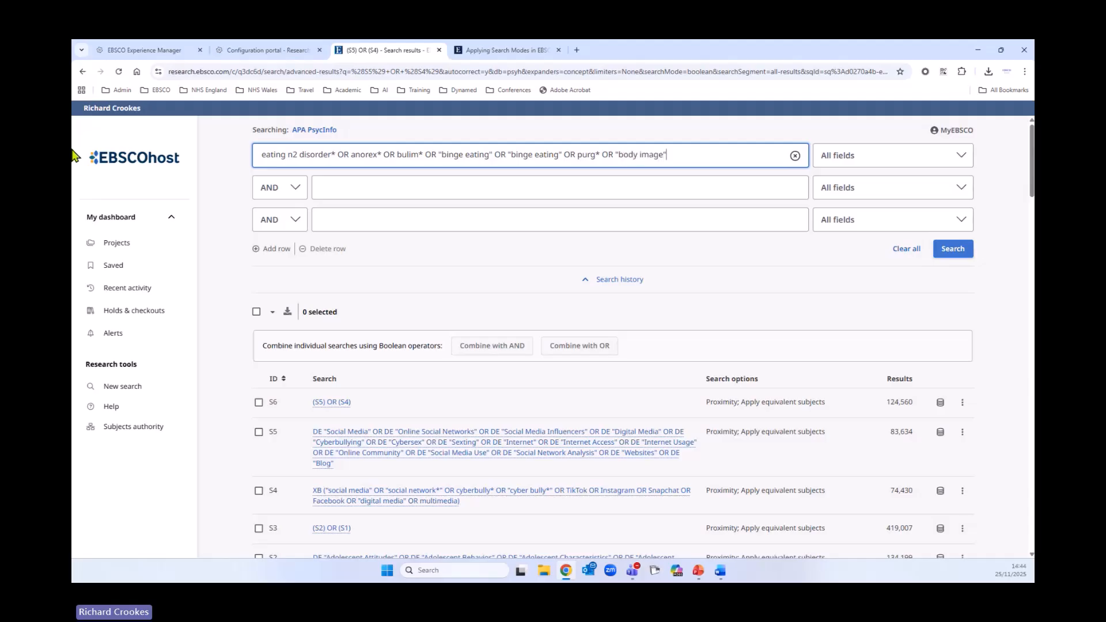
- Limit the first row to Title or Abstract - XB and run the eating-disorder keyword search
left_click(842, 155)
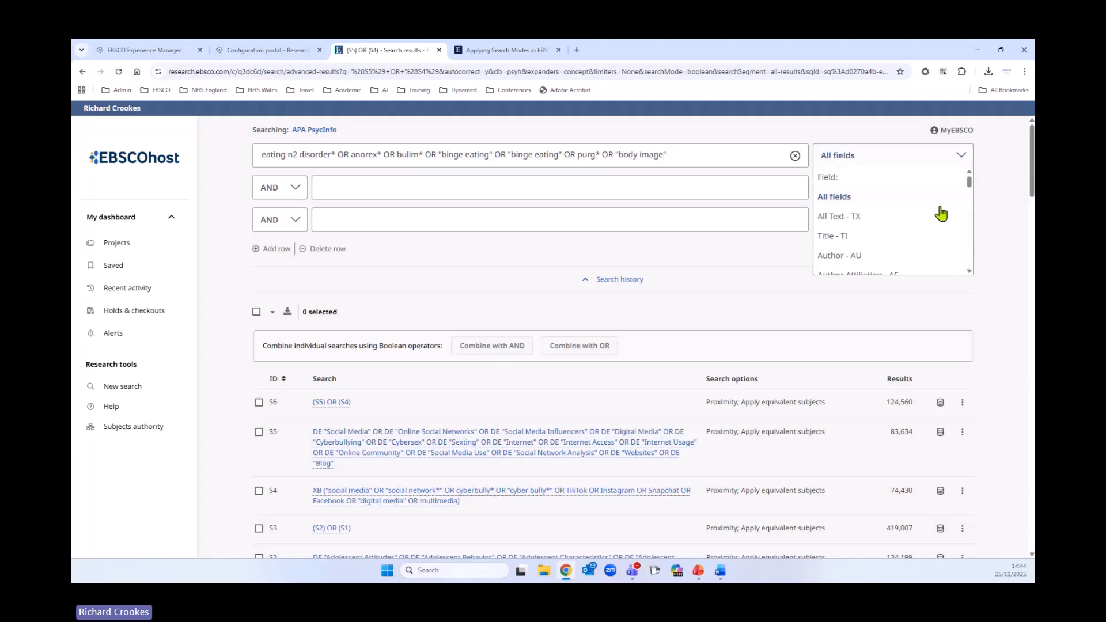
scroll(921, 224, "down", 4)
left_click(939, 230)
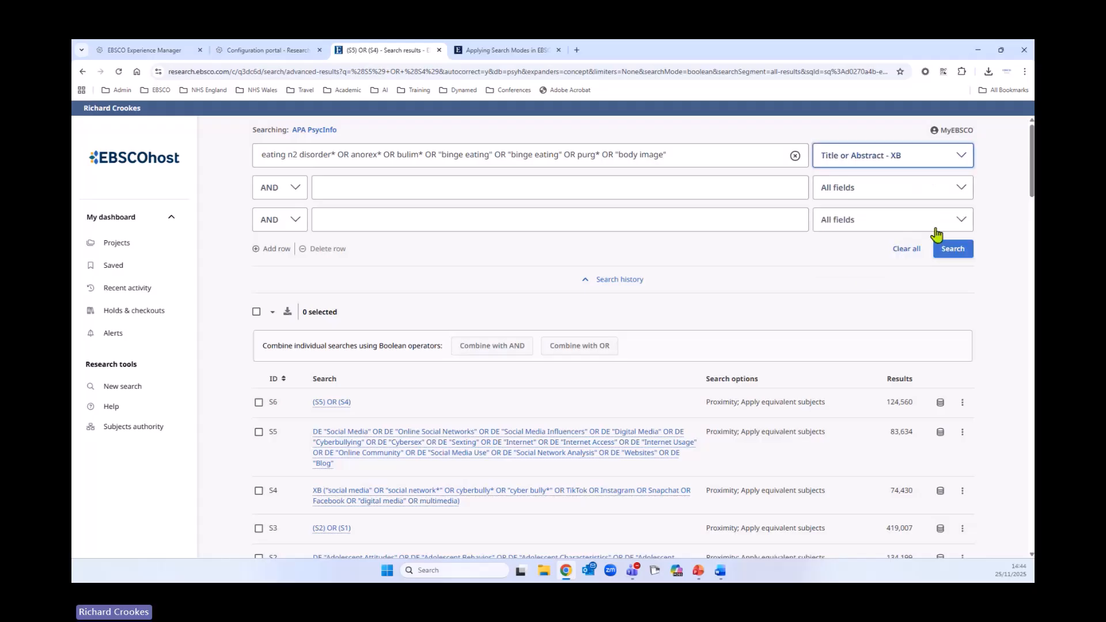
left_click(952, 248)
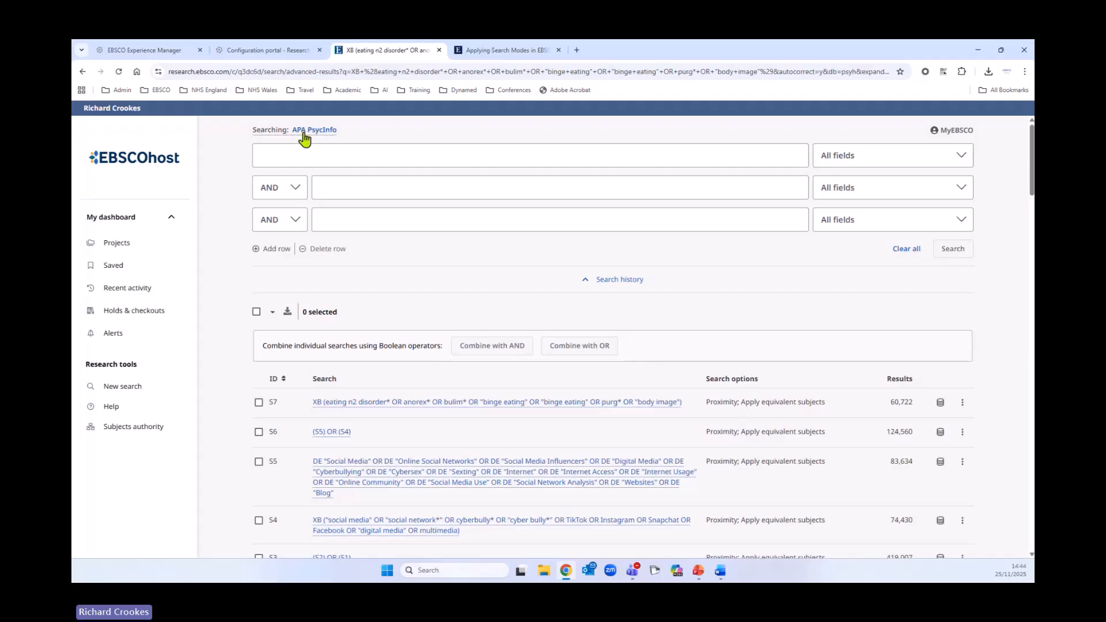
- Open the Subjects authority, clear the search rows, and look up Eating Disorders in the thesaurus
left_click(133, 429)
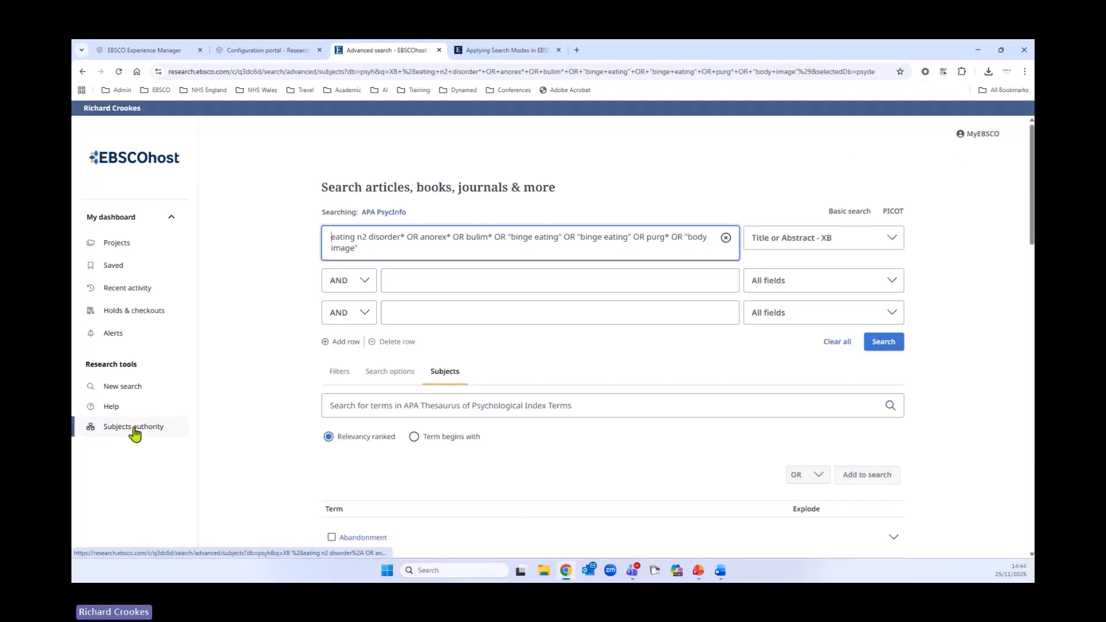
left_click(837, 341)
left_click(392, 395)
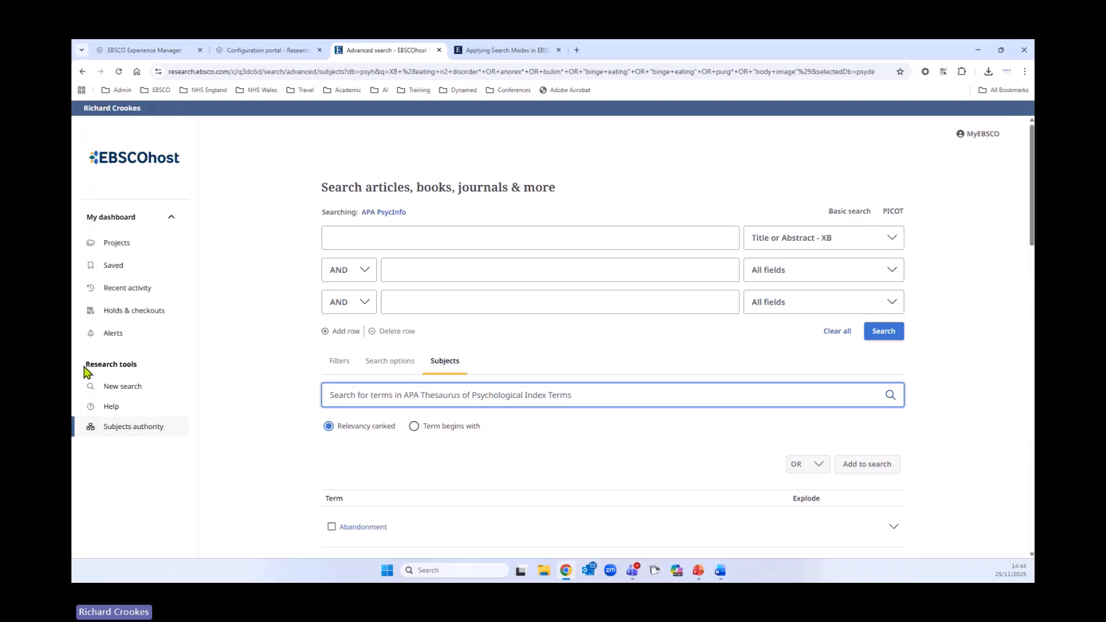
type("eating di")
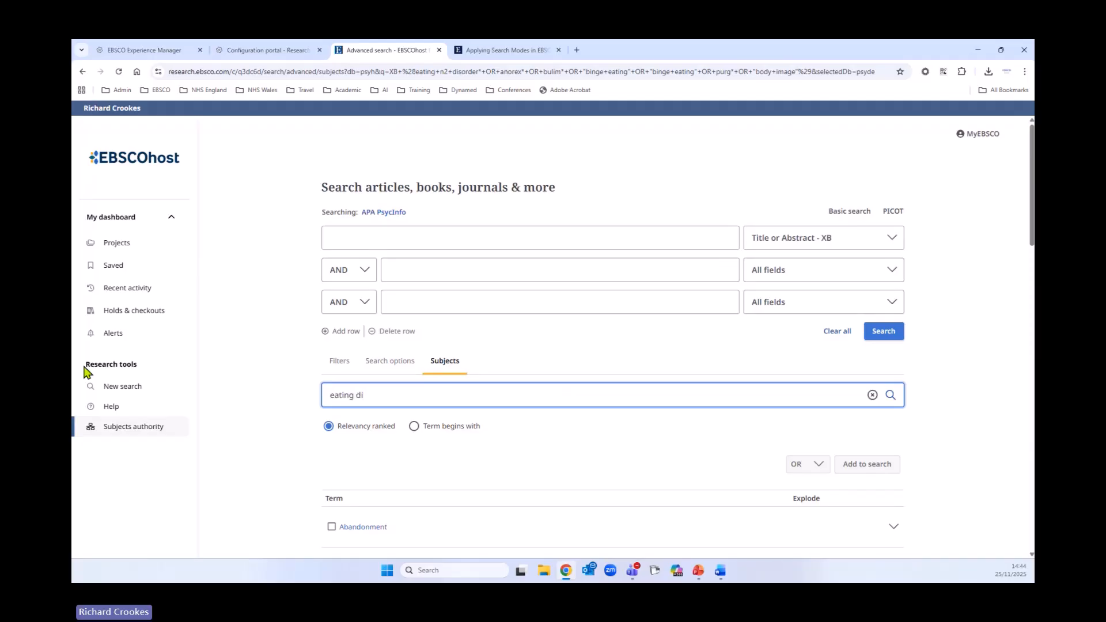
scroll(347, 292, "down", 4)
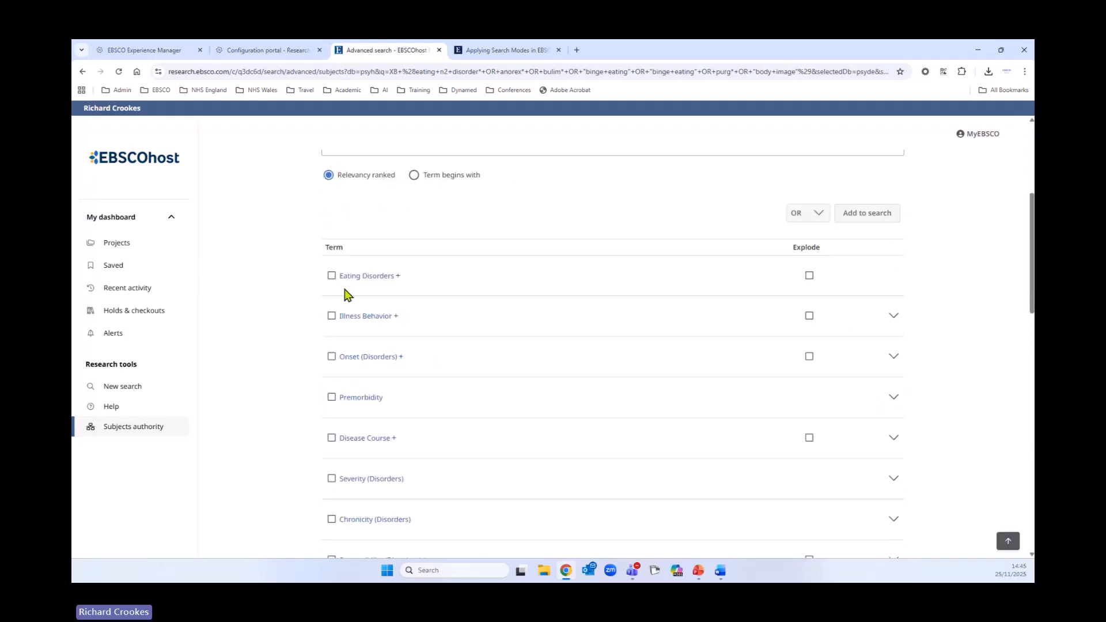
left_click(374, 279)
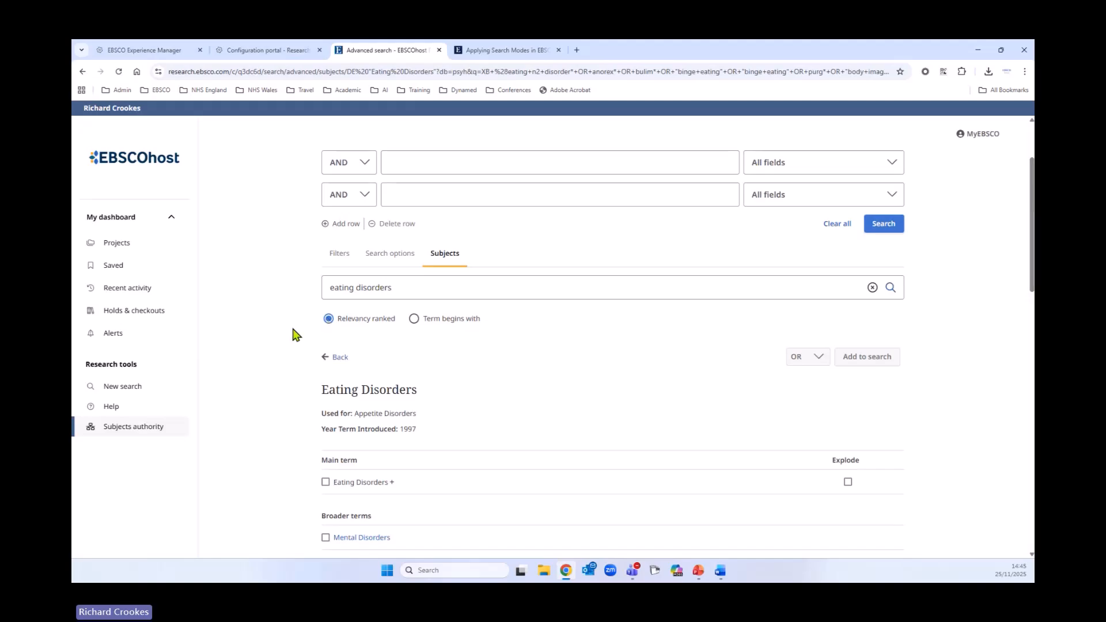
- Select the Eating Disorders main term so it explodes to include its narrower terms
scroll(295, 334, "down", 3)
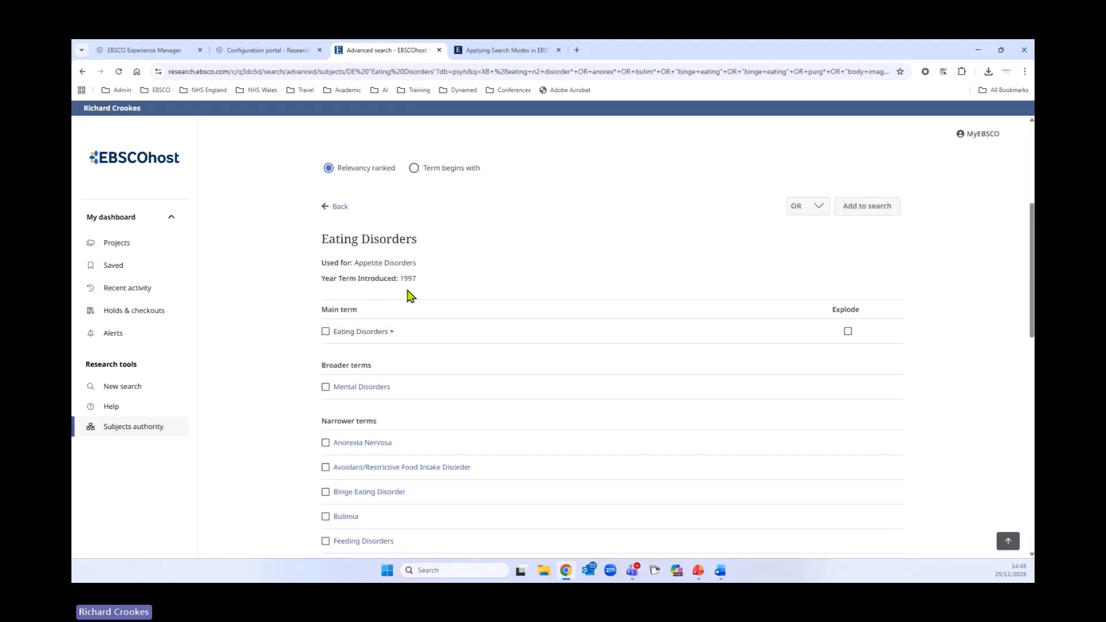
left_click(325, 332)
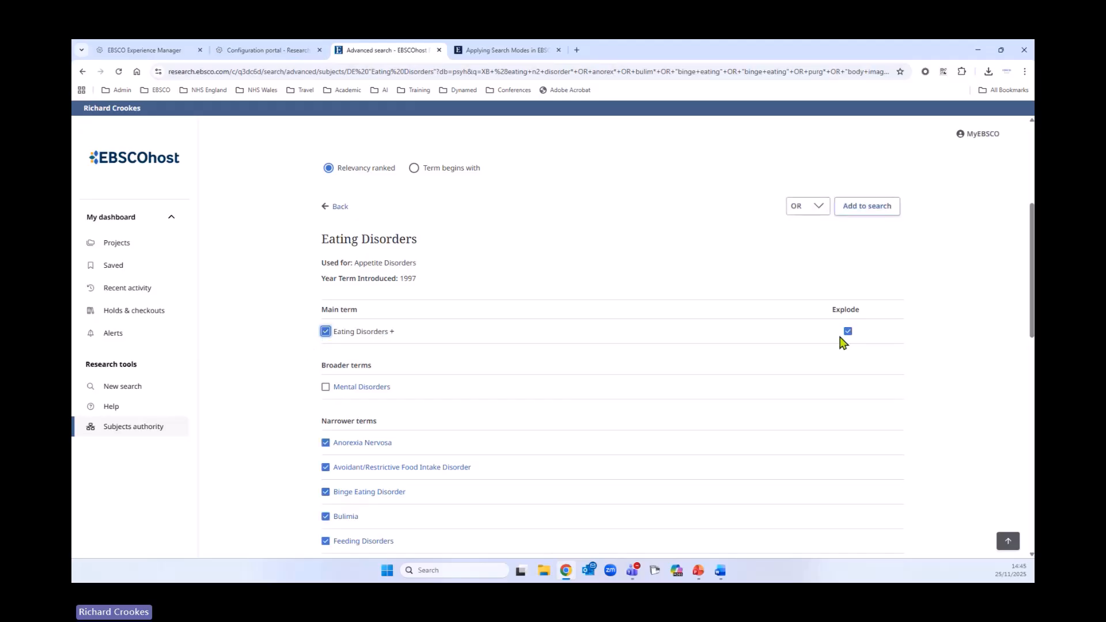
scroll(268, 352, "down", 3)
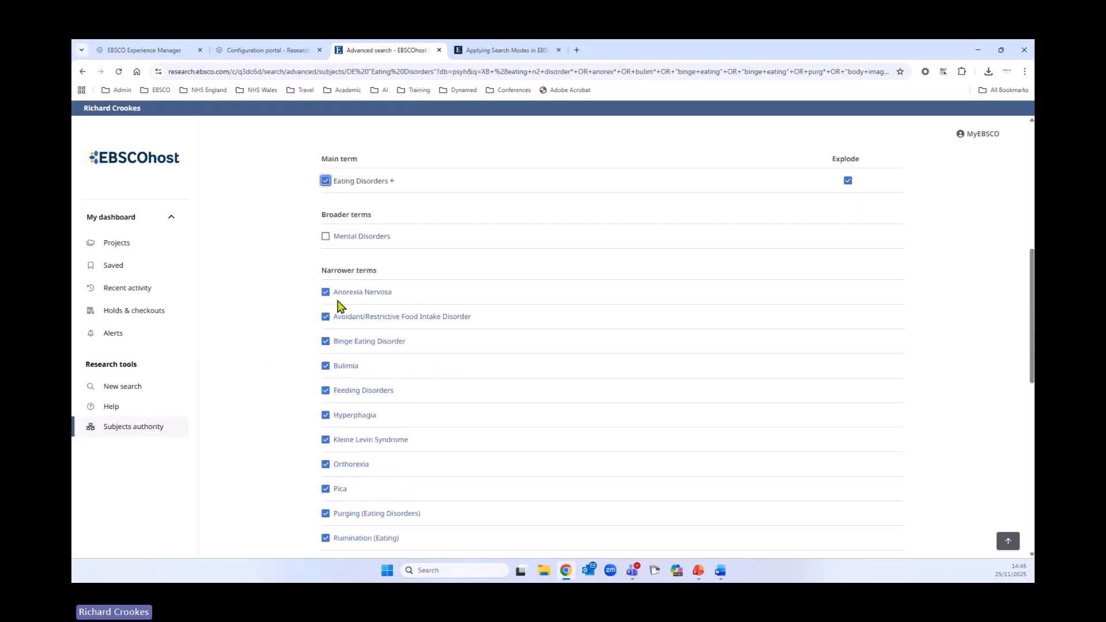
scroll(284, 354, "down", 5)
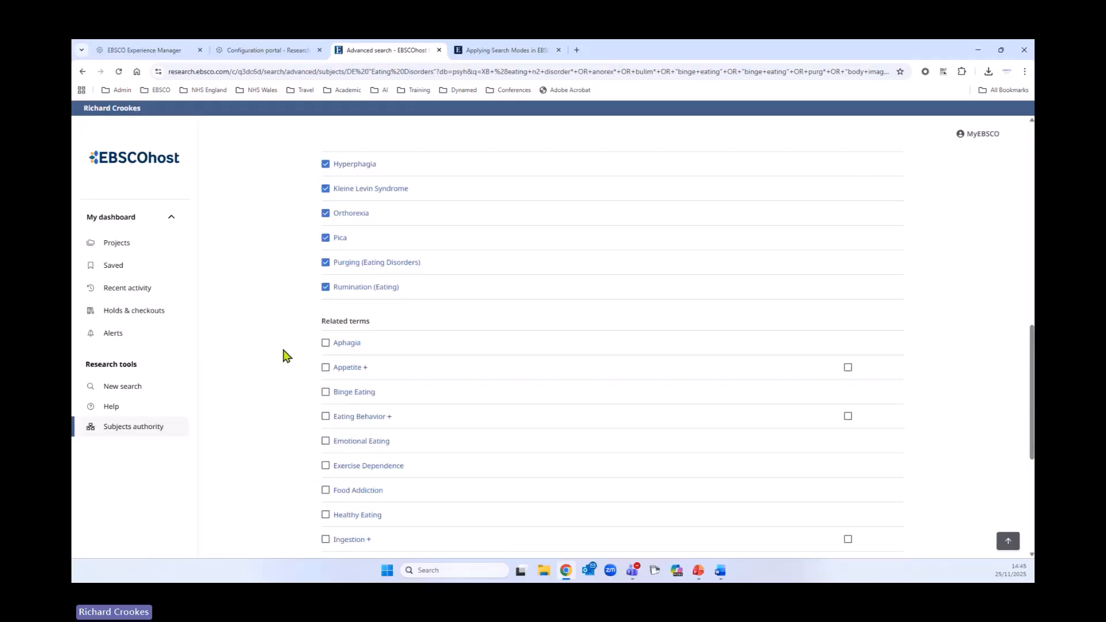
scroll(284, 354, "up", 6)
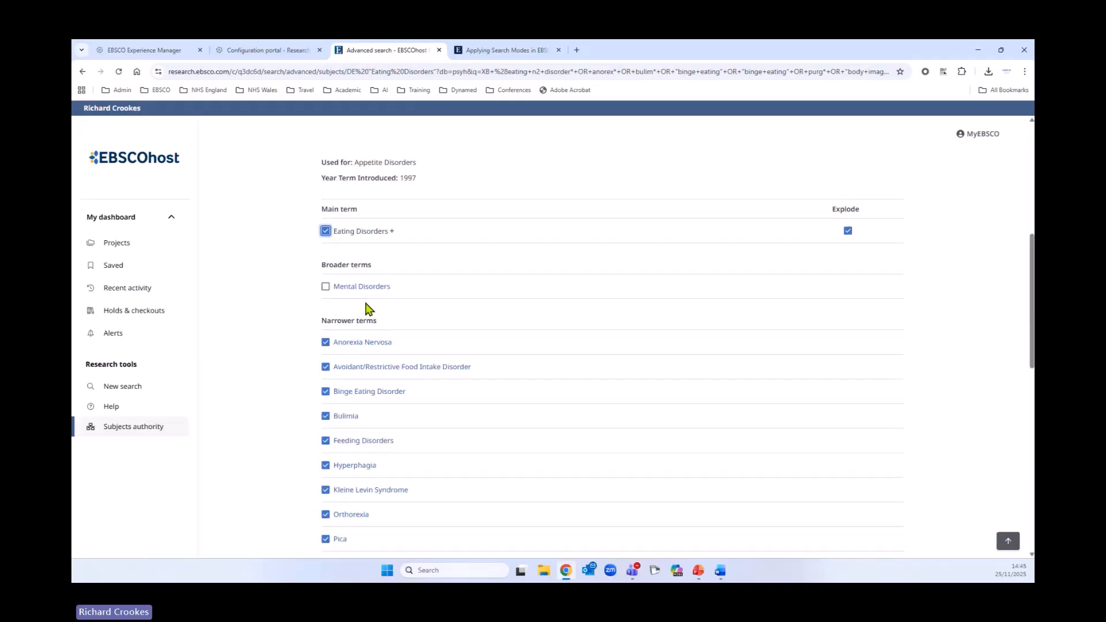
scroll(262, 322, "down", 4)
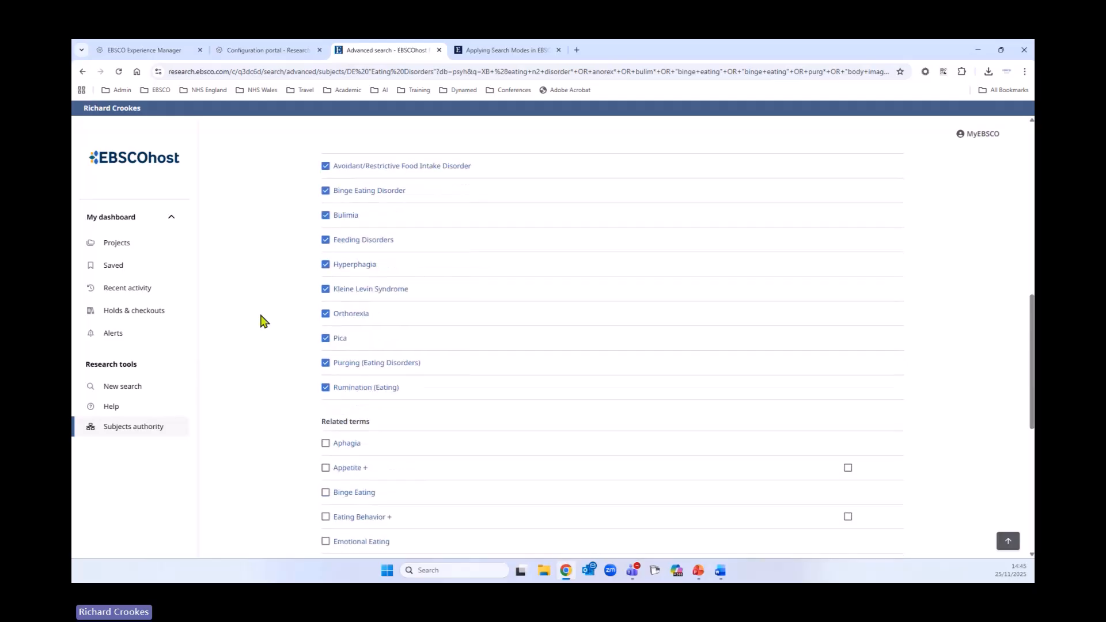
scroll(262, 321, "down", 5)
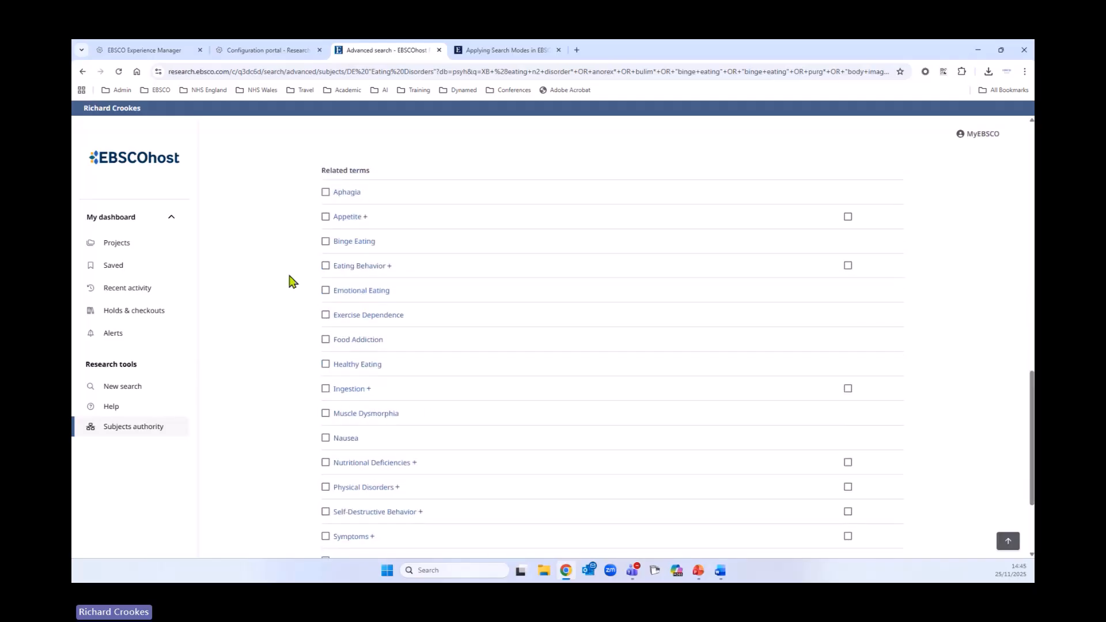
- Also select the related terms Binge Eating, Eating Behavior, Food Addiction and Nausea
left_click(326, 242)
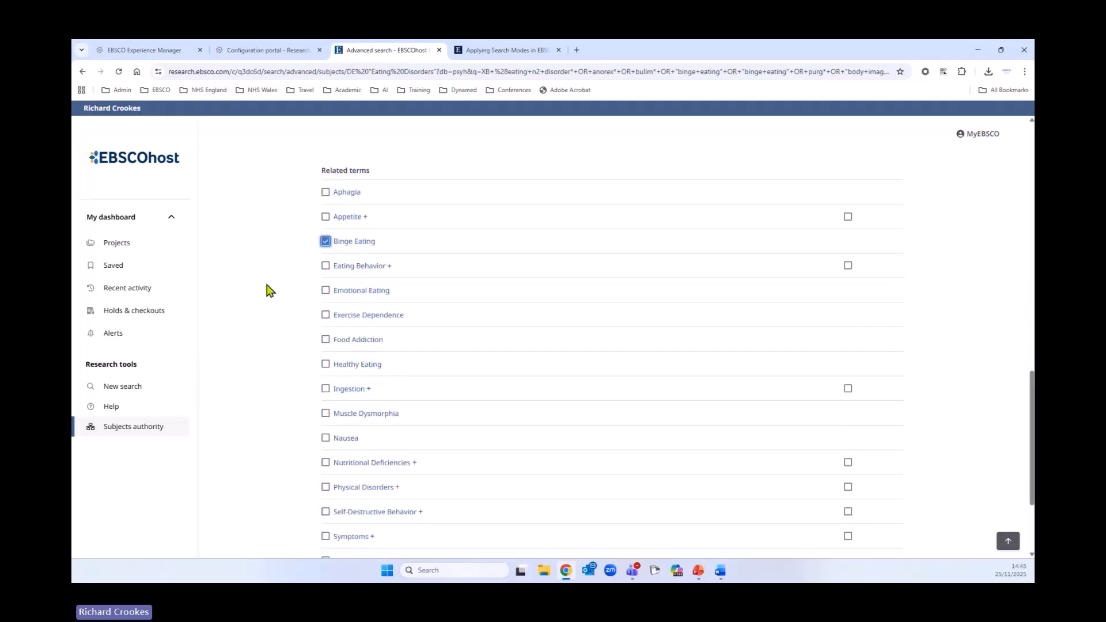
left_click(325, 266)
scroll(216, 352, "down", 2)
left_click(325, 239)
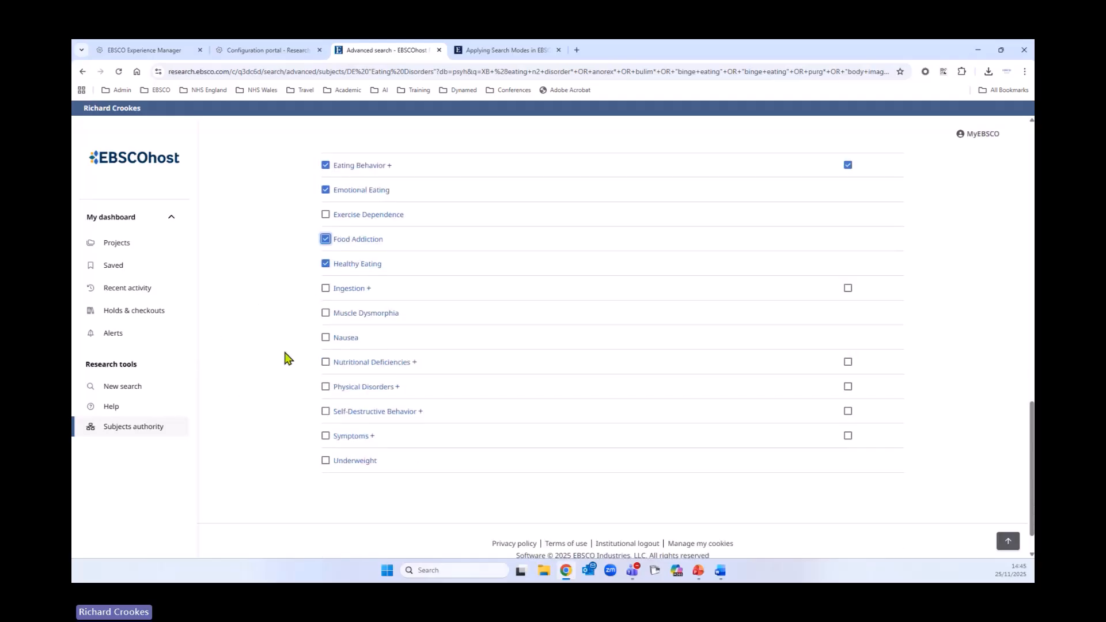
scroll(284, 357, "down", 1)
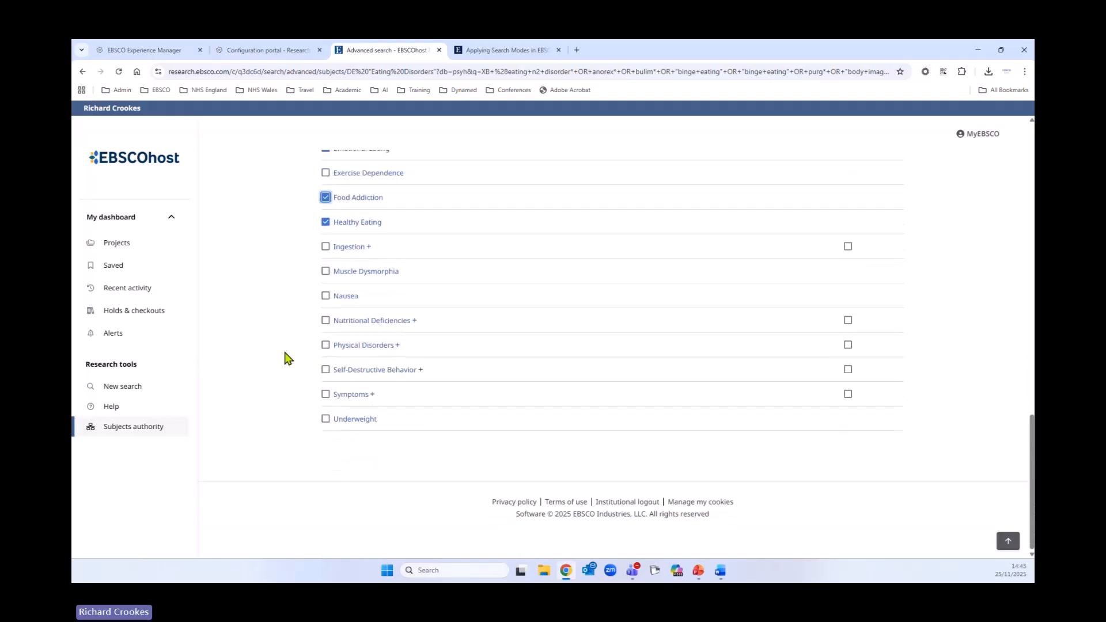
left_click(325, 296)
- Add the selected subject terms to the search combined with OR and run the search
scroll(278, 377, "up", 5)
scroll(279, 377, "up", 8)
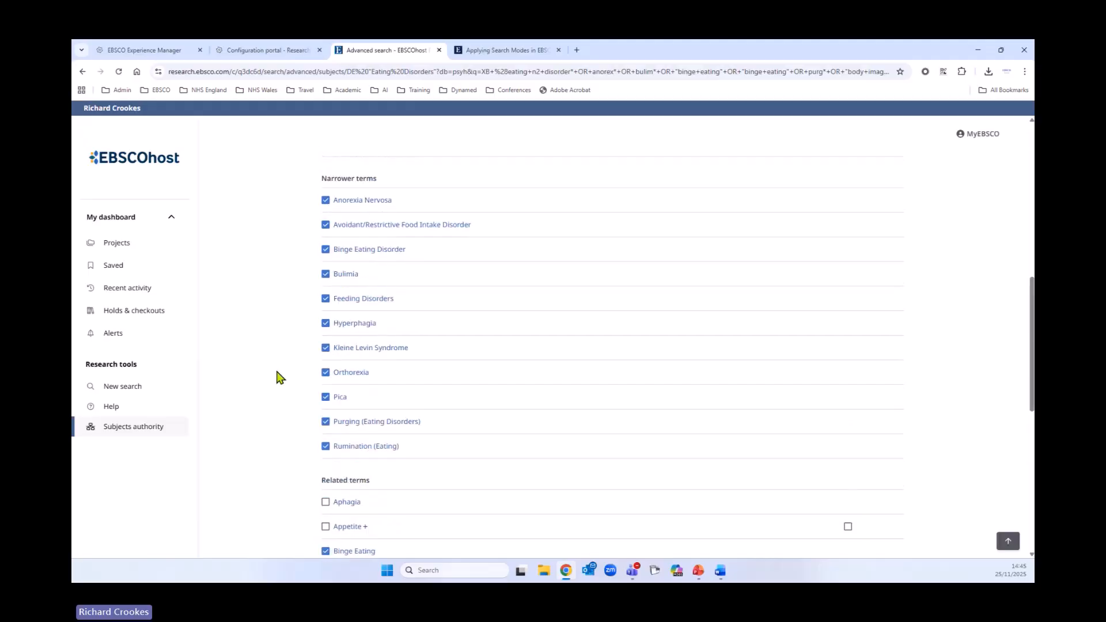
scroll(278, 377, "up", 3)
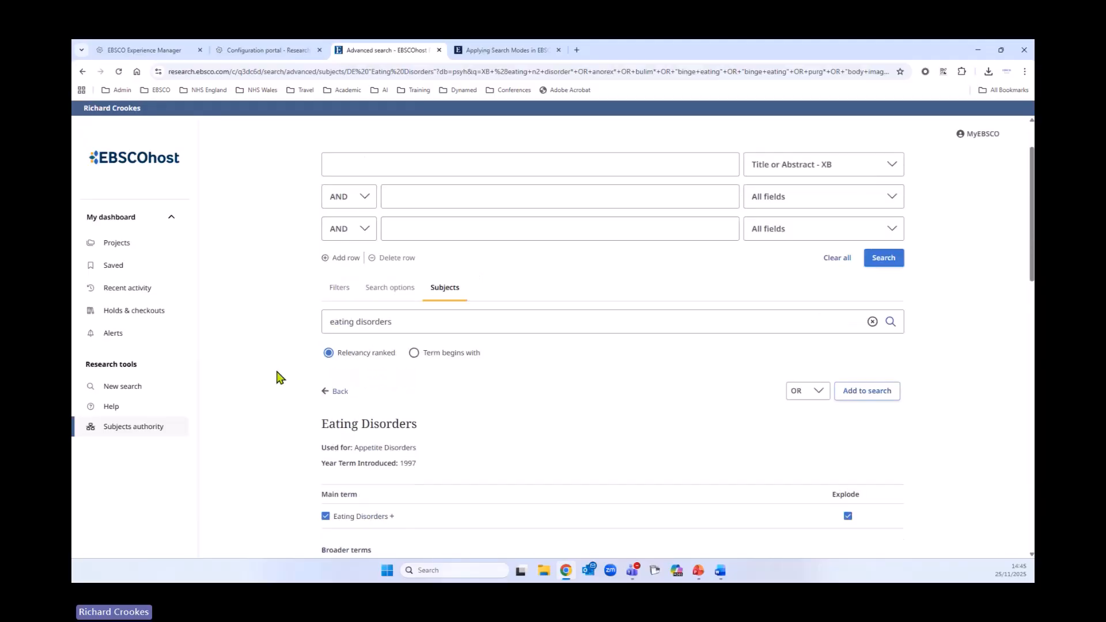
left_click(881, 465)
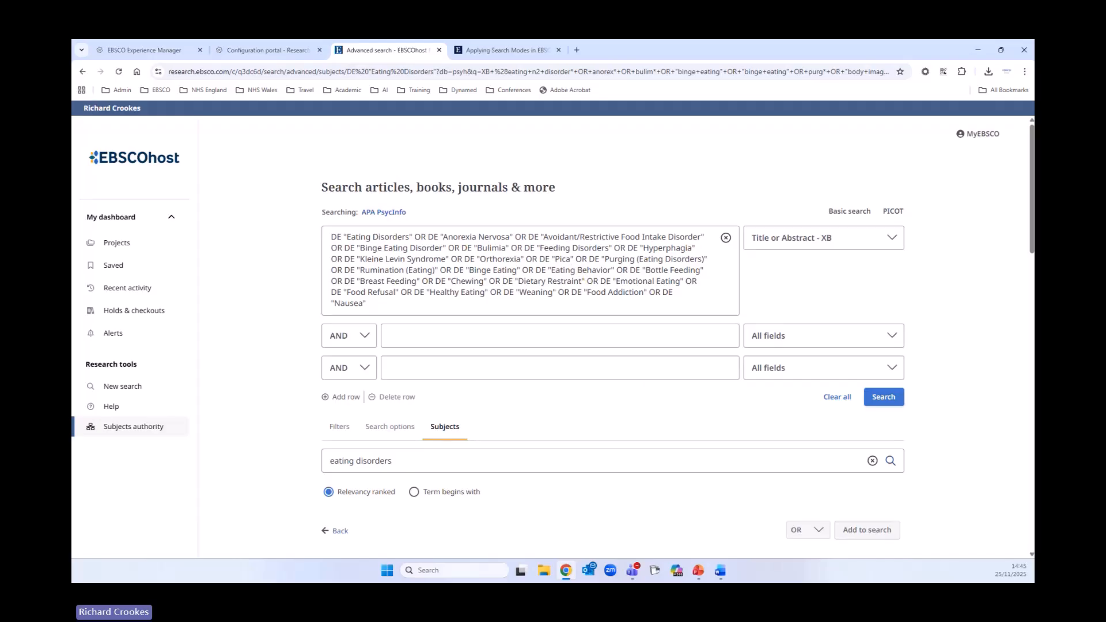
left_click(885, 399)
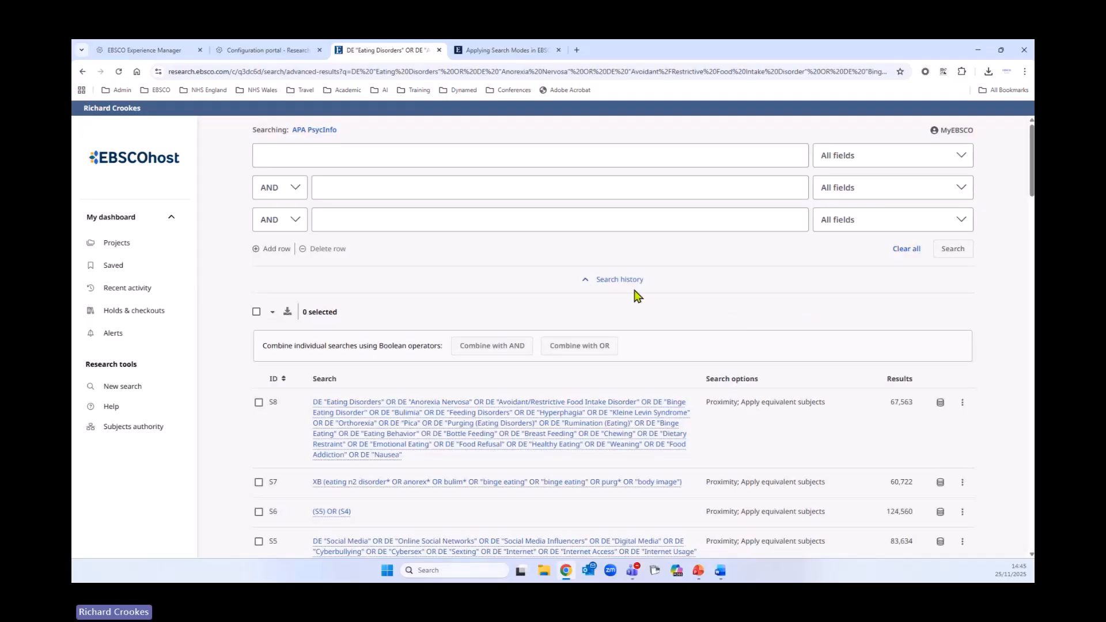
- Combine searches S7 and S8 with OR and run the combined search
scroll(576, 288, "down", 2)
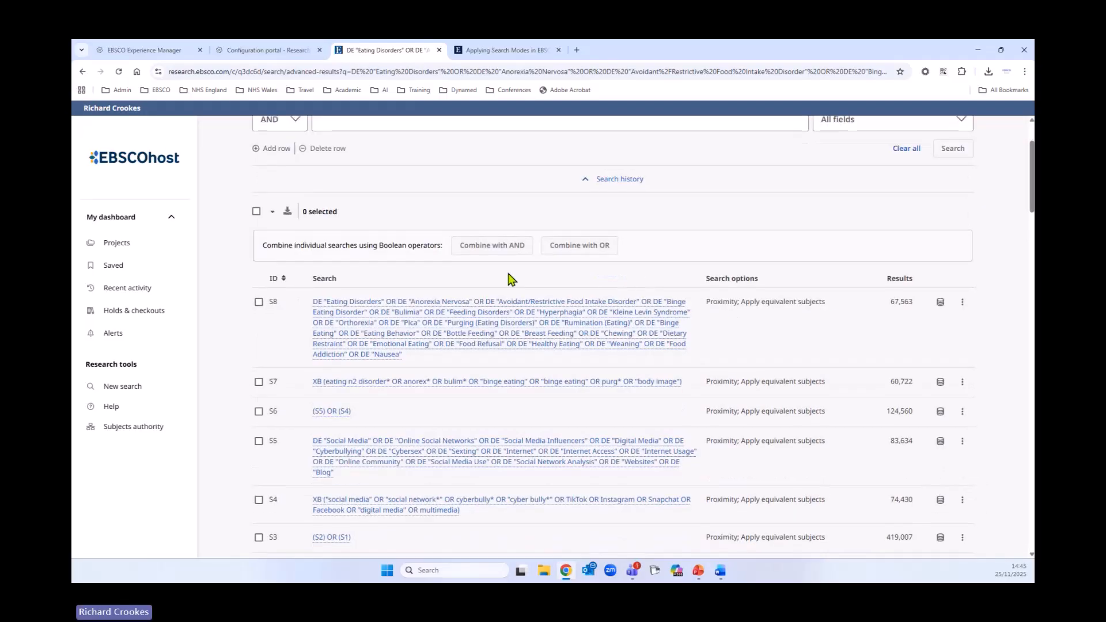
left_click(258, 381)
left_click(259, 301)
scroll(523, 229, "up", 2)
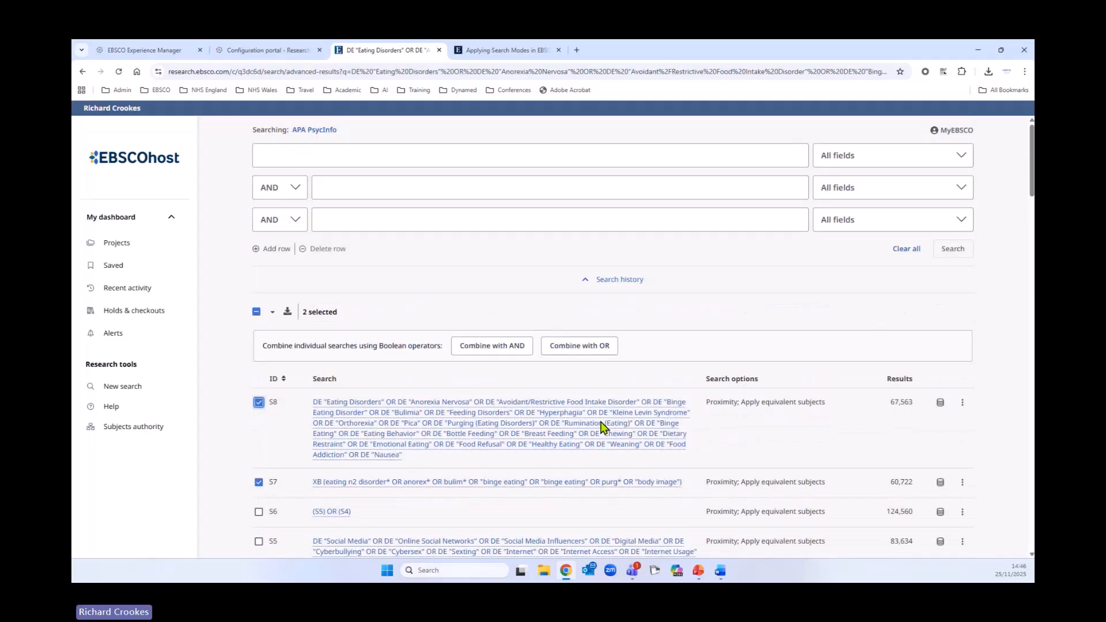
left_click(578, 345)
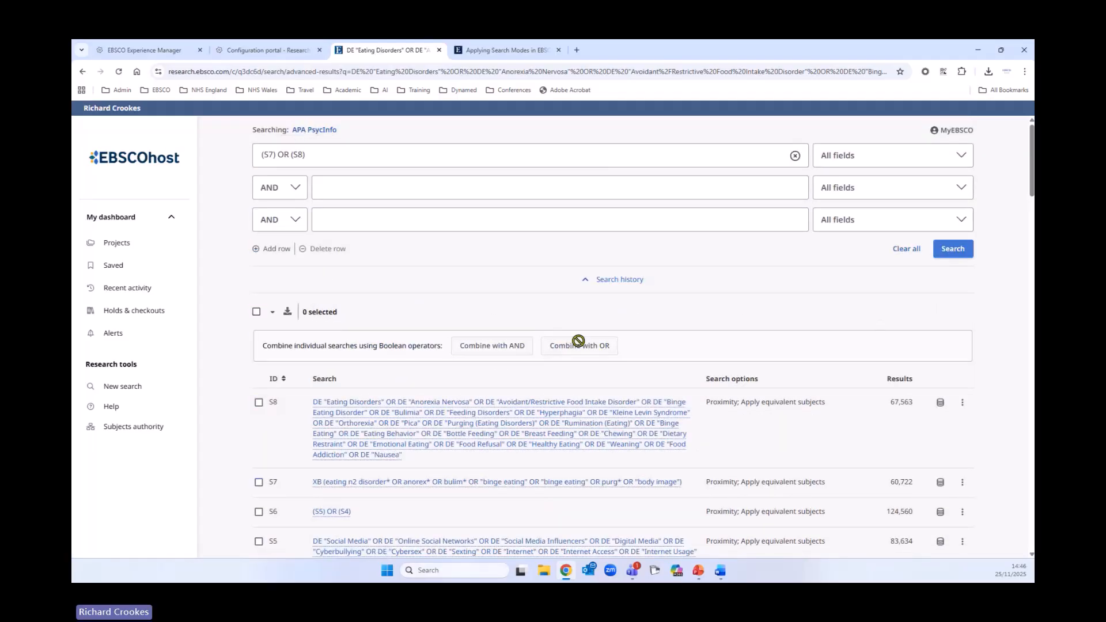
left_click(960, 249)
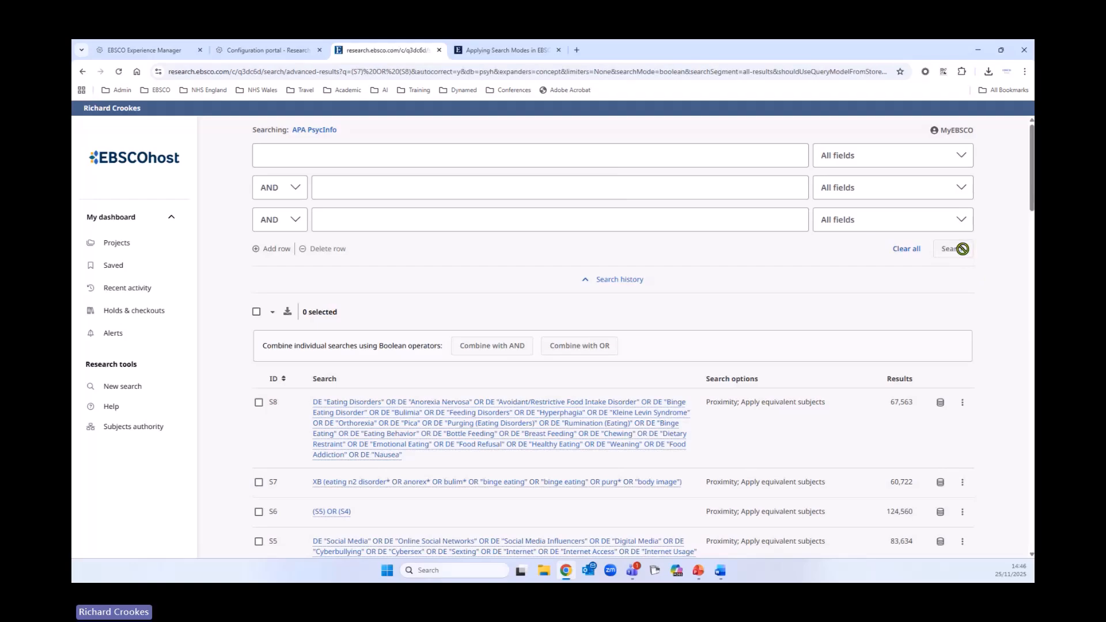
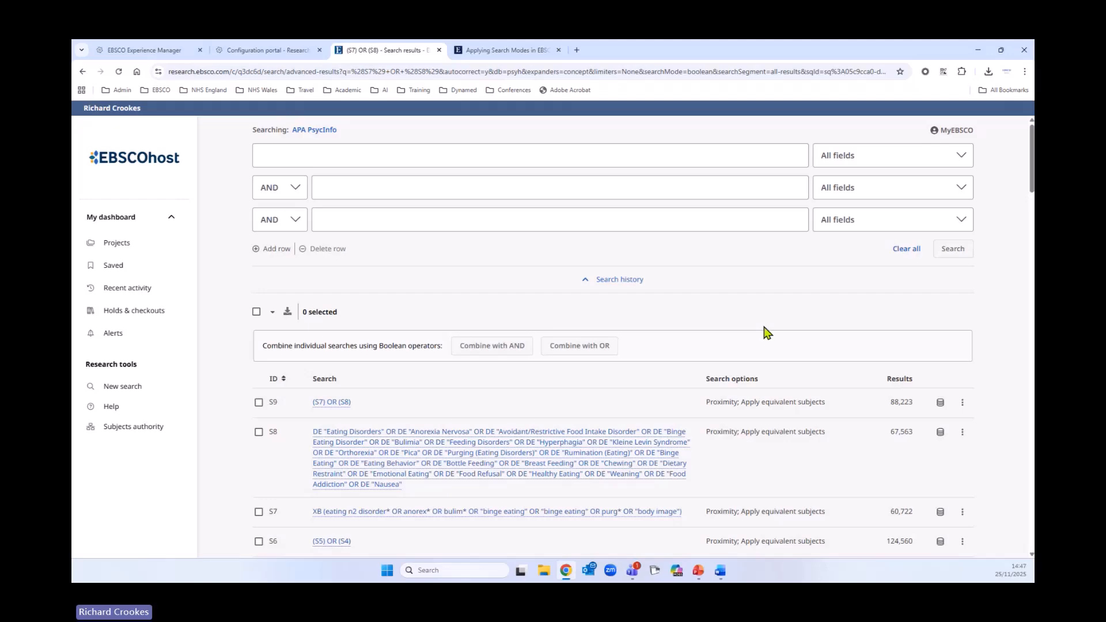
- Sort the search history by ID in ascending order
scroll(547, 295, "down", 1)
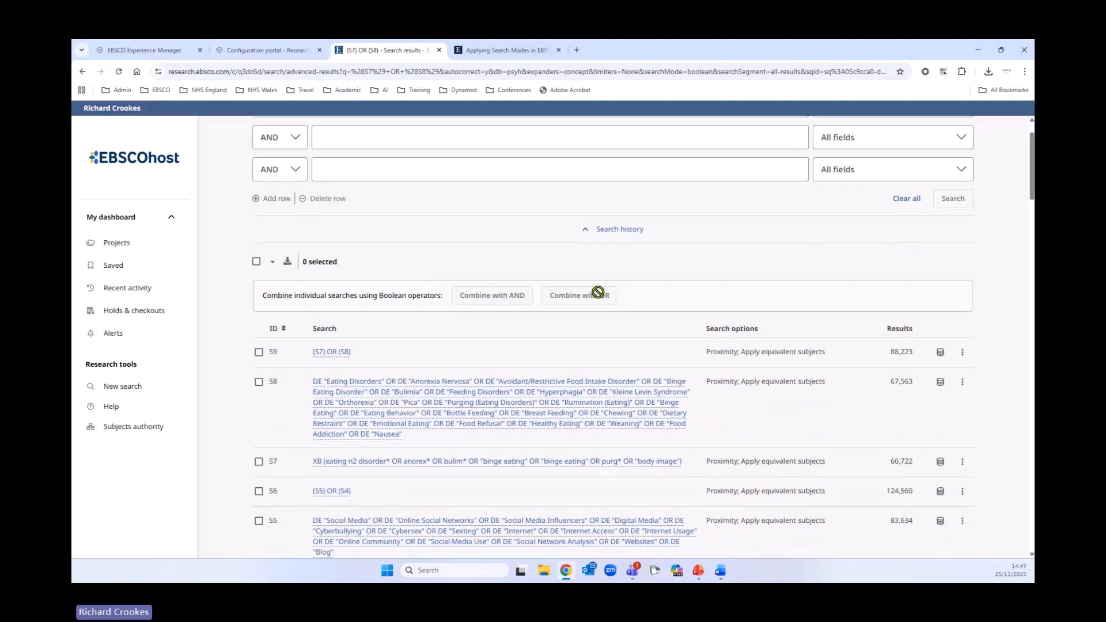
scroll(544, 385, "down", 1)
scroll(570, 372, "down", 1)
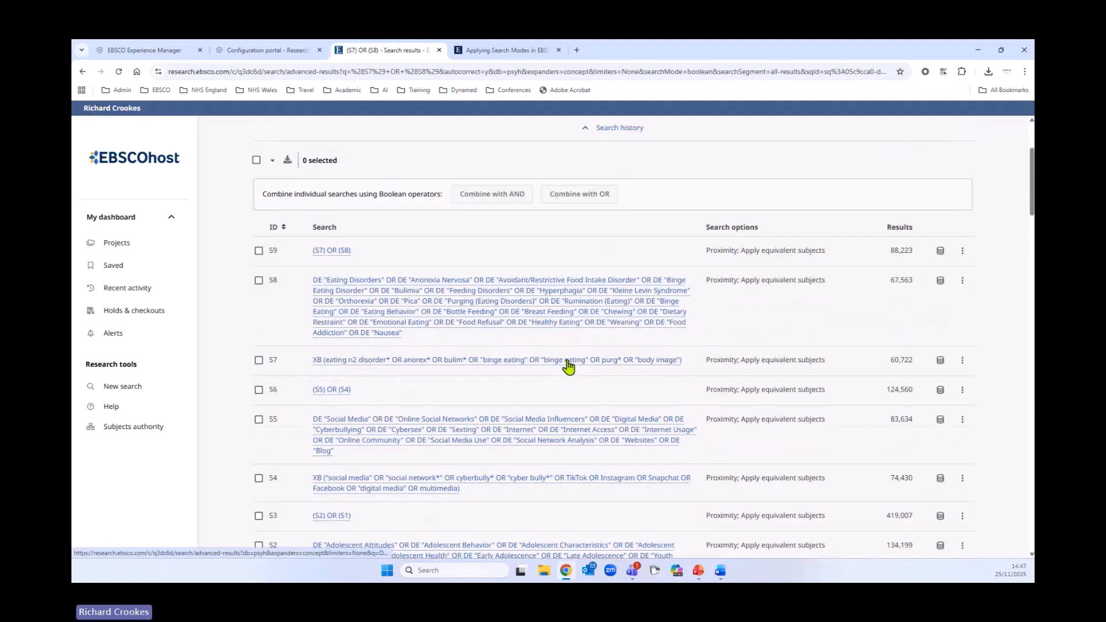
scroll(568, 366, "down", 4)
scroll(550, 365, "up", 4)
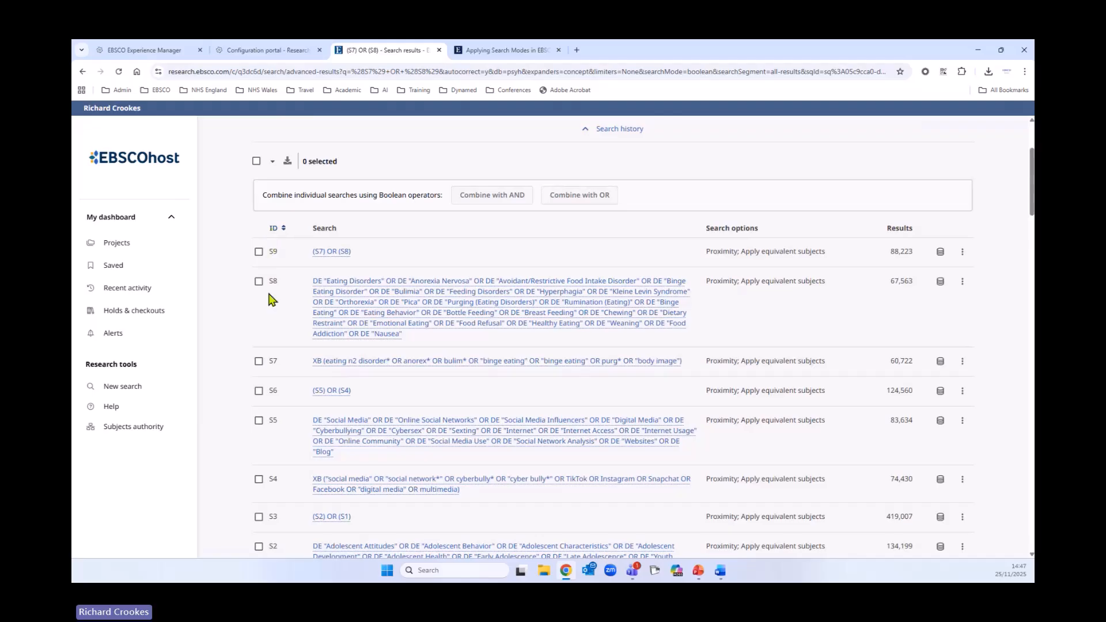
left_click(273, 232)
scroll(530, 340, "down", 5)
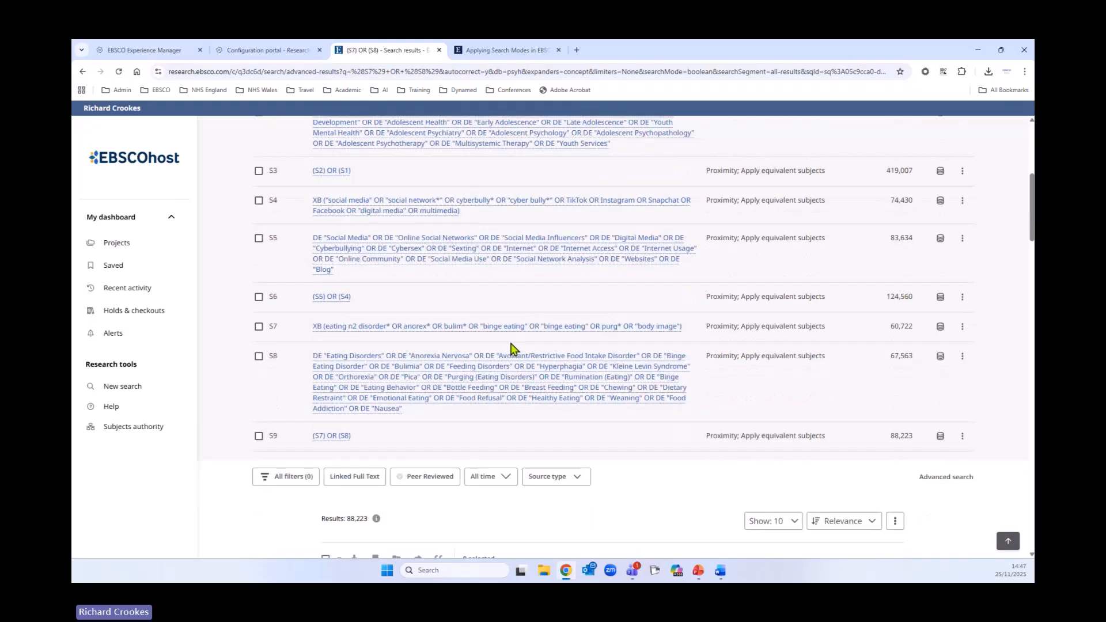
scroll(514, 357, "up", 2)
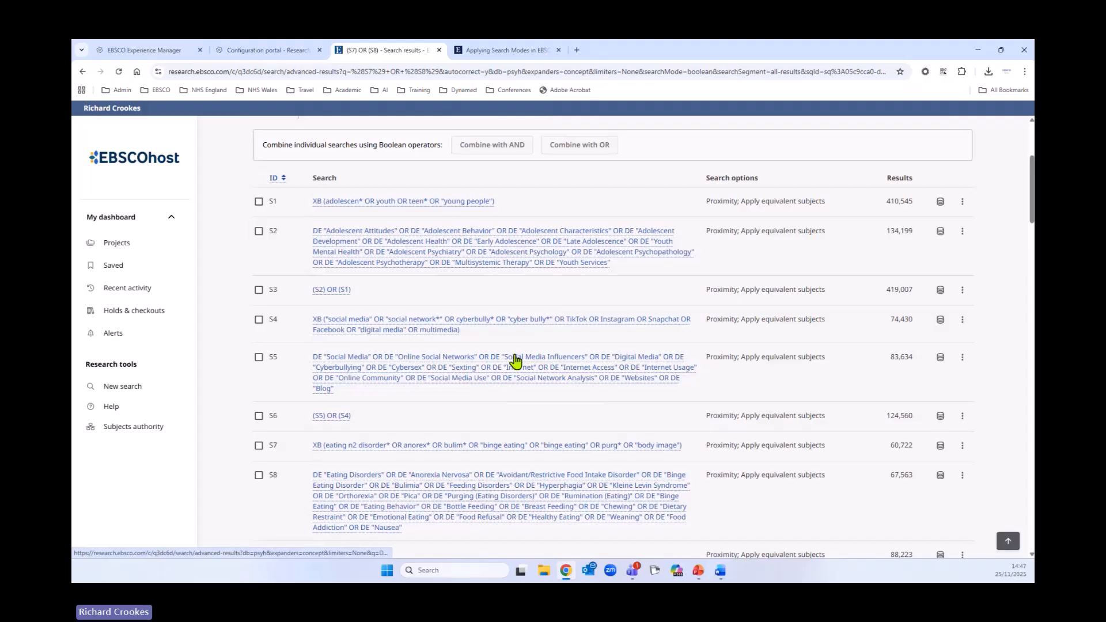
- Select searches S3, S6 and S9, combine them with AND and run the combined search
left_click(259, 292)
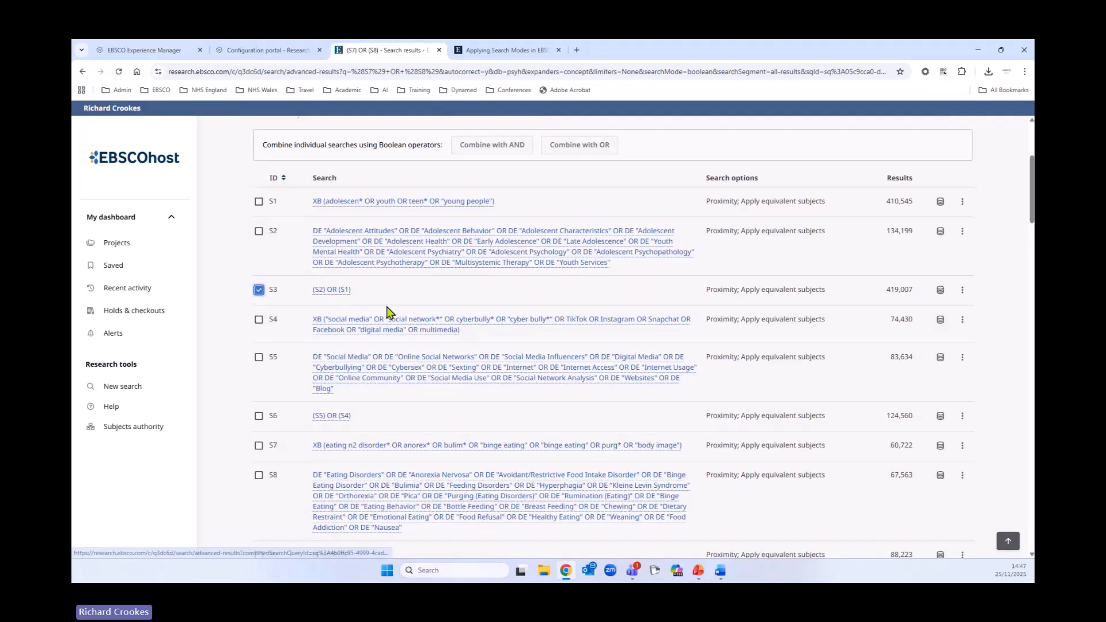
scroll(540, 387, "down", 1)
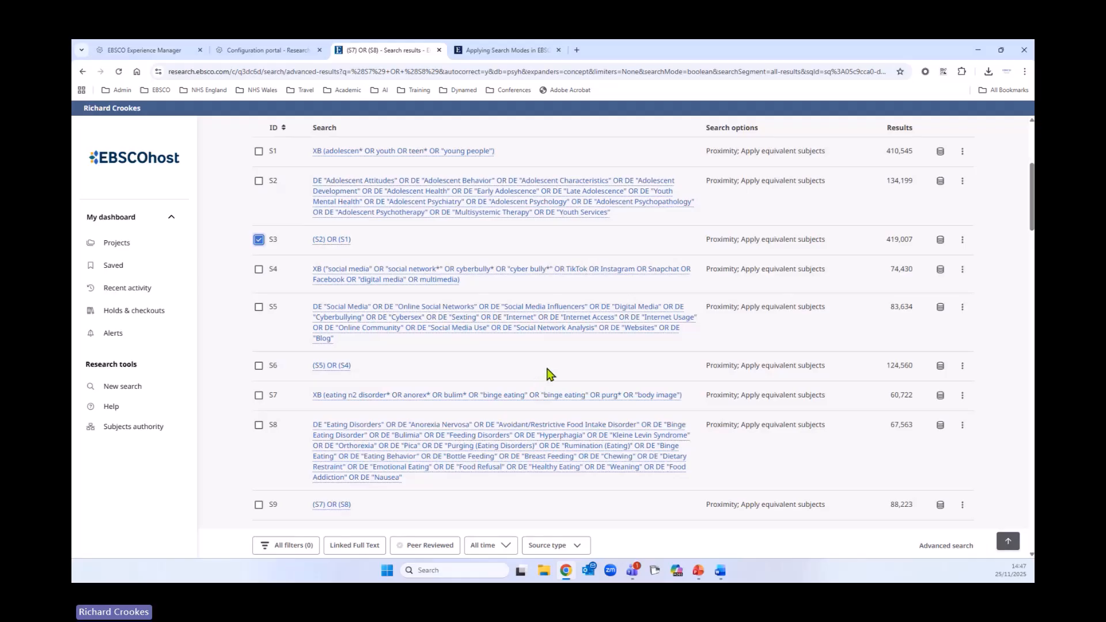
left_click(259, 366)
scroll(484, 424, "down", 2)
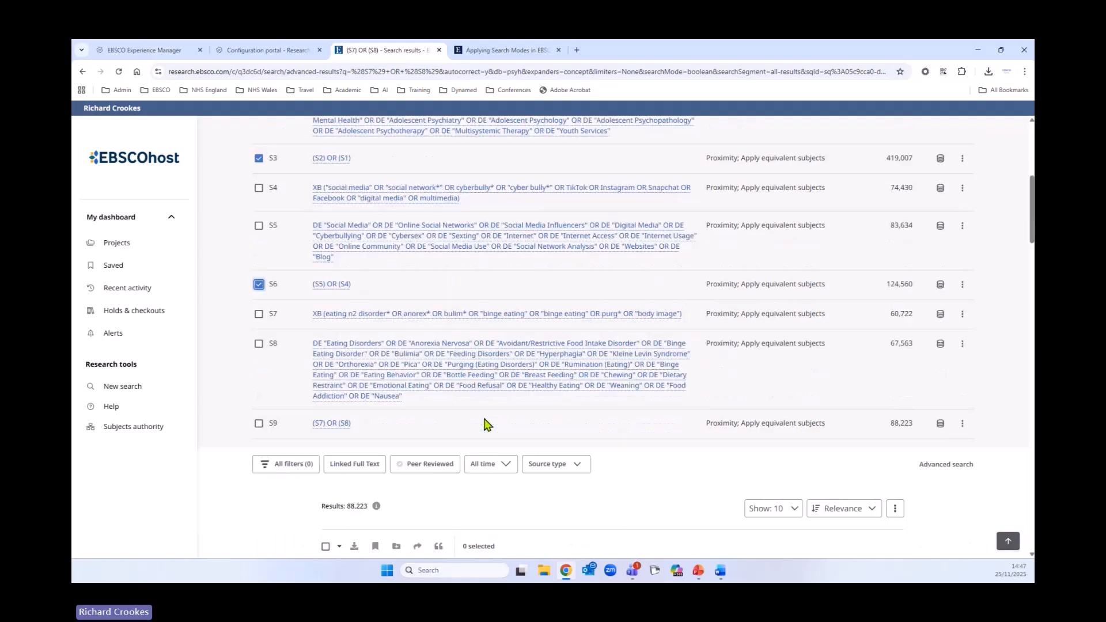
scroll(484, 425, "down", 1)
left_click(259, 404)
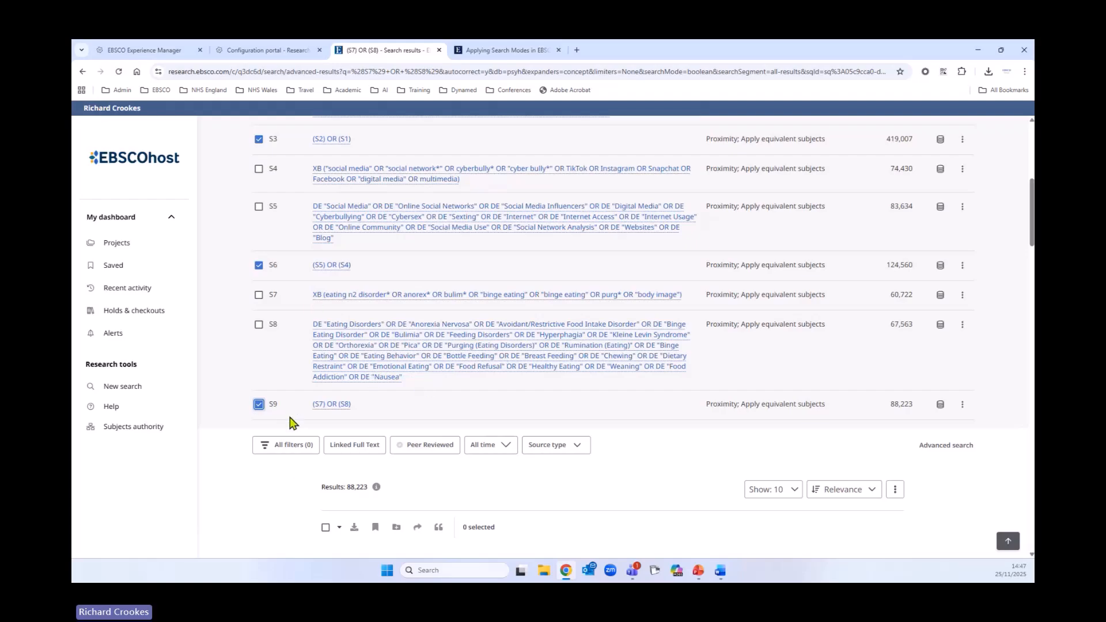
scroll(598, 493, "up", 4)
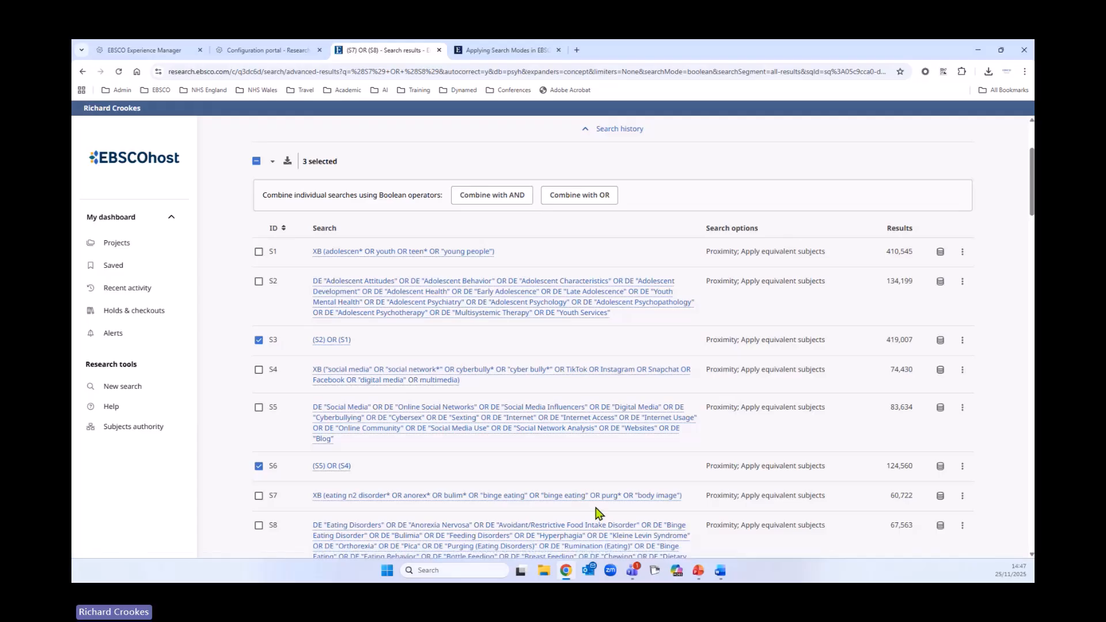
scroll(645, 435, "down", 2)
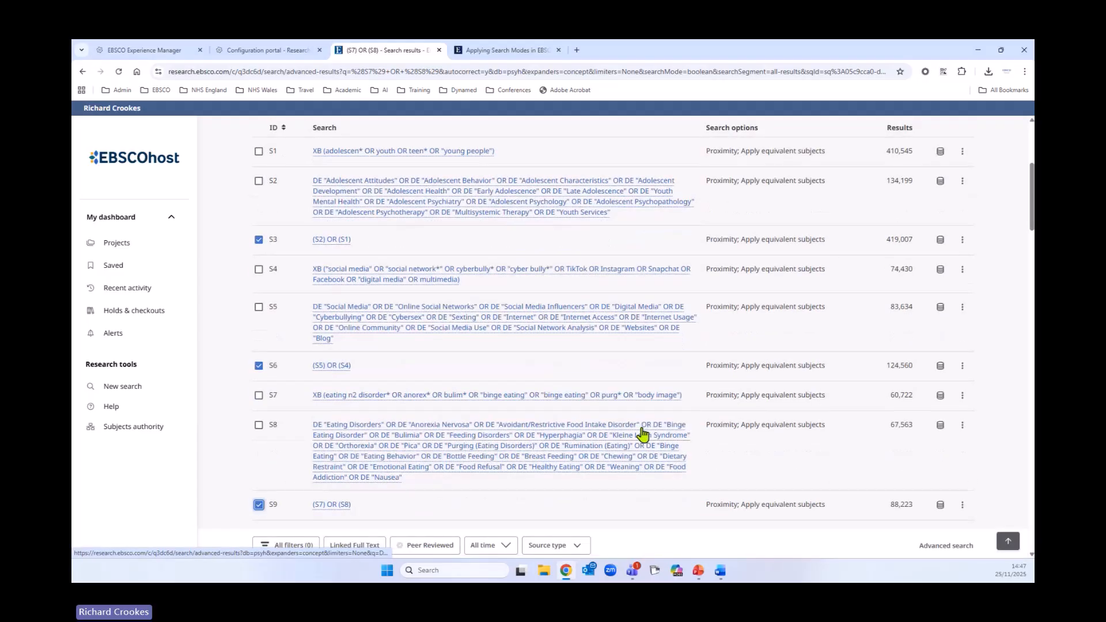
scroll(642, 443, "up", 4)
scroll(642, 449, "up", 1)
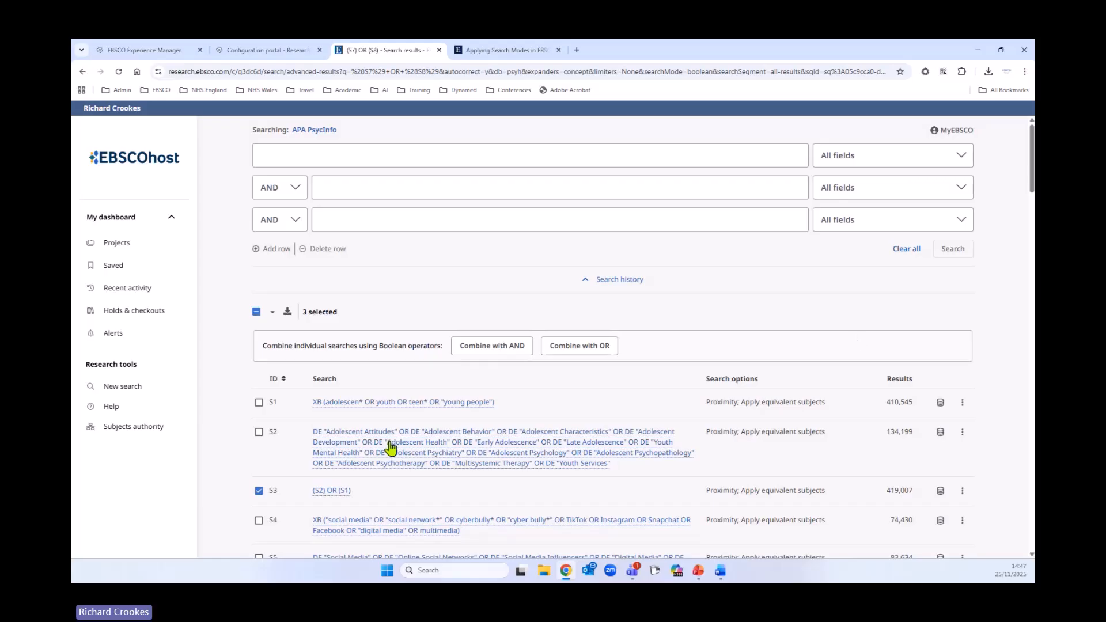
left_click(513, 348)
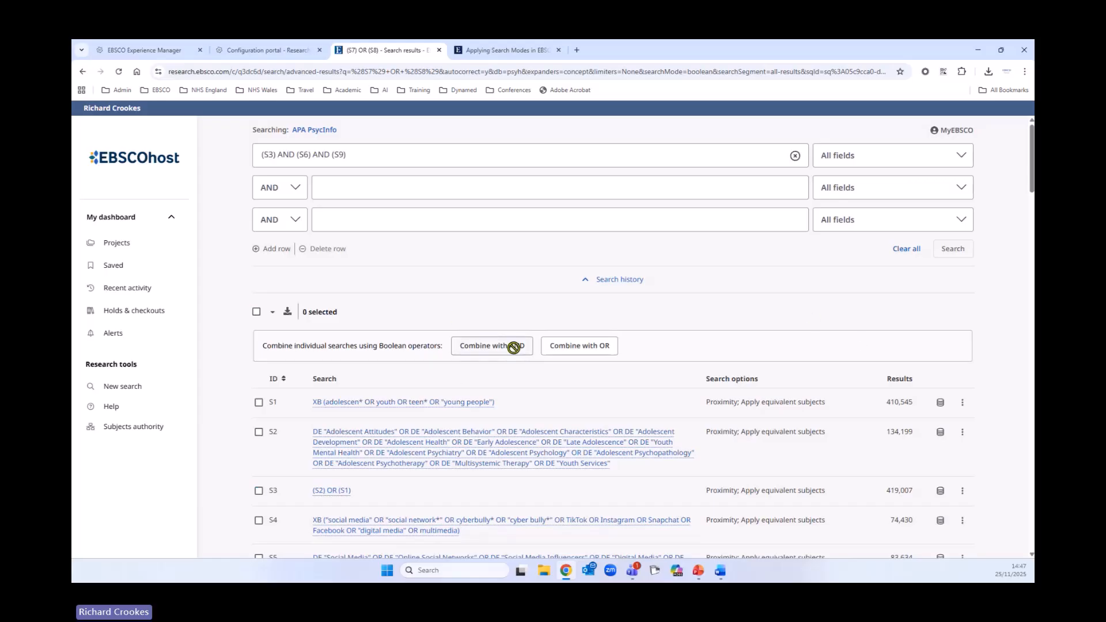
left_click_drag(356, 154, 251, 155)
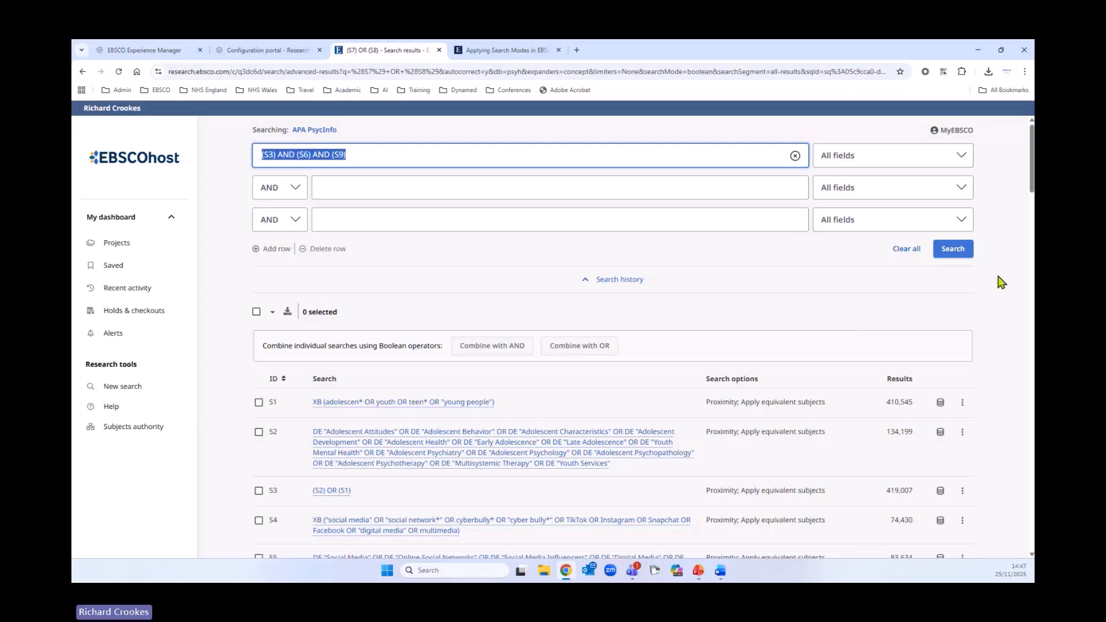
left_click(950, 257)
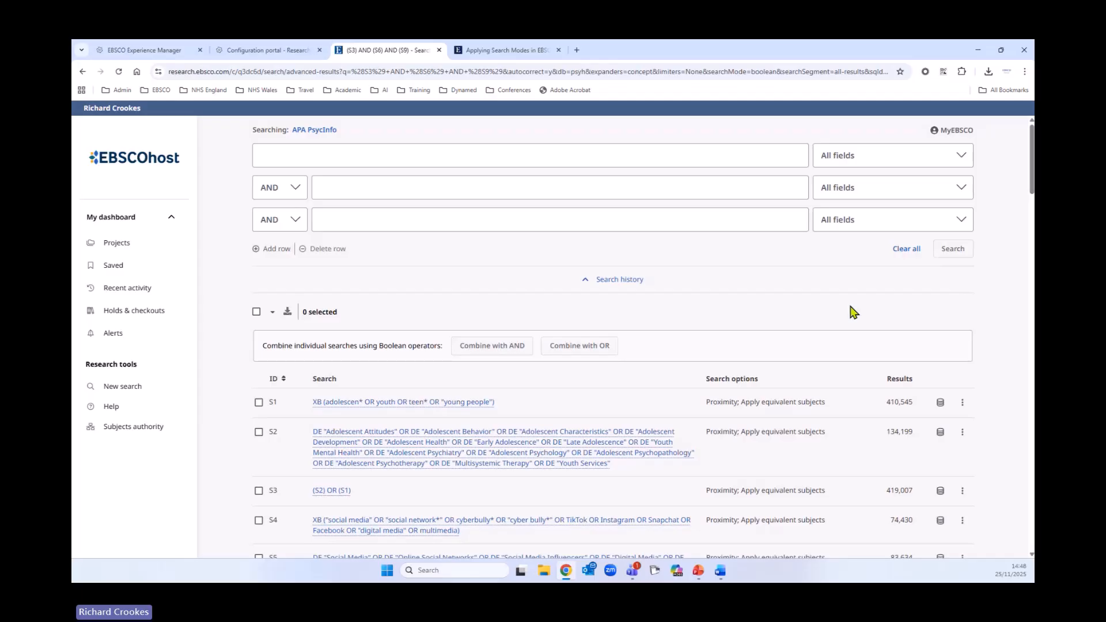
- Review the new combined search in the history and its result list
scroll(642, 375, "down", 3)
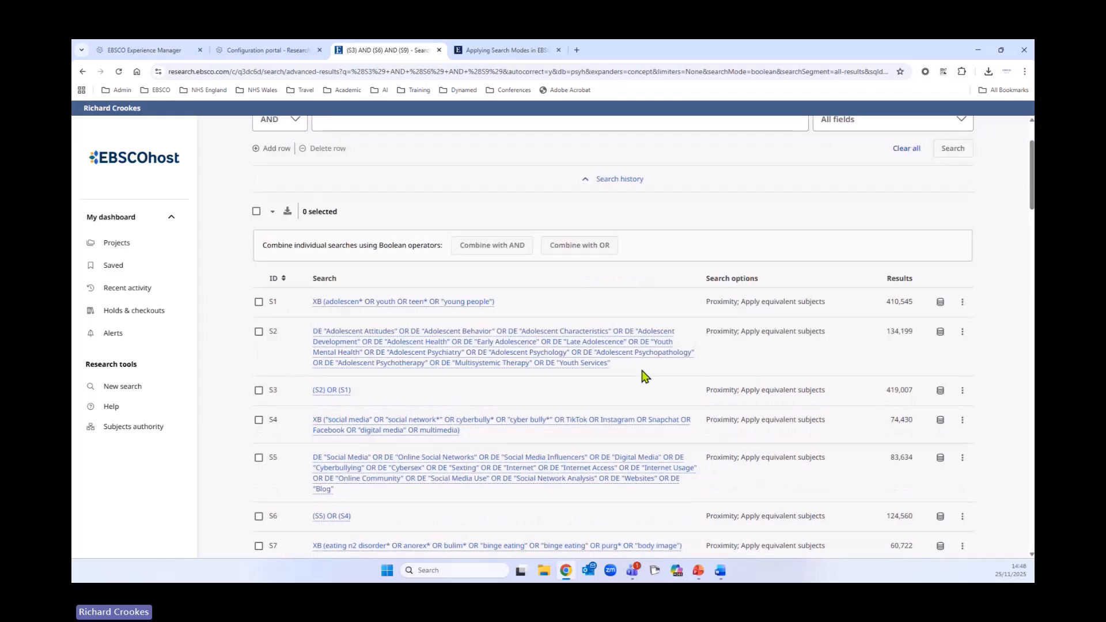
scroll(642, 371, "down", 2)
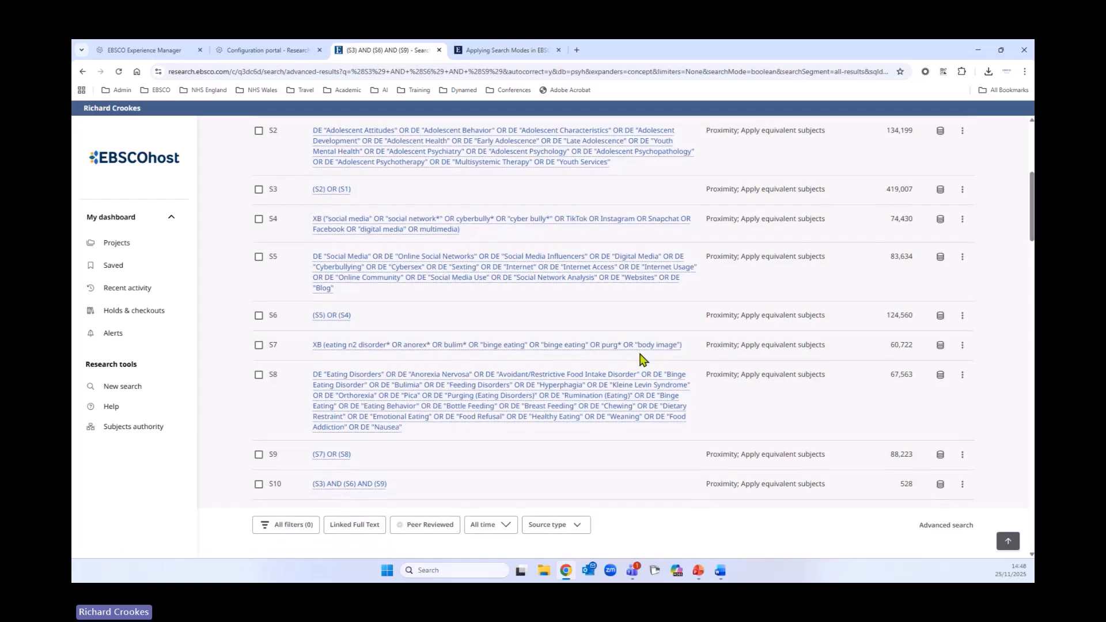
scroll(647, 336, "down", 4)
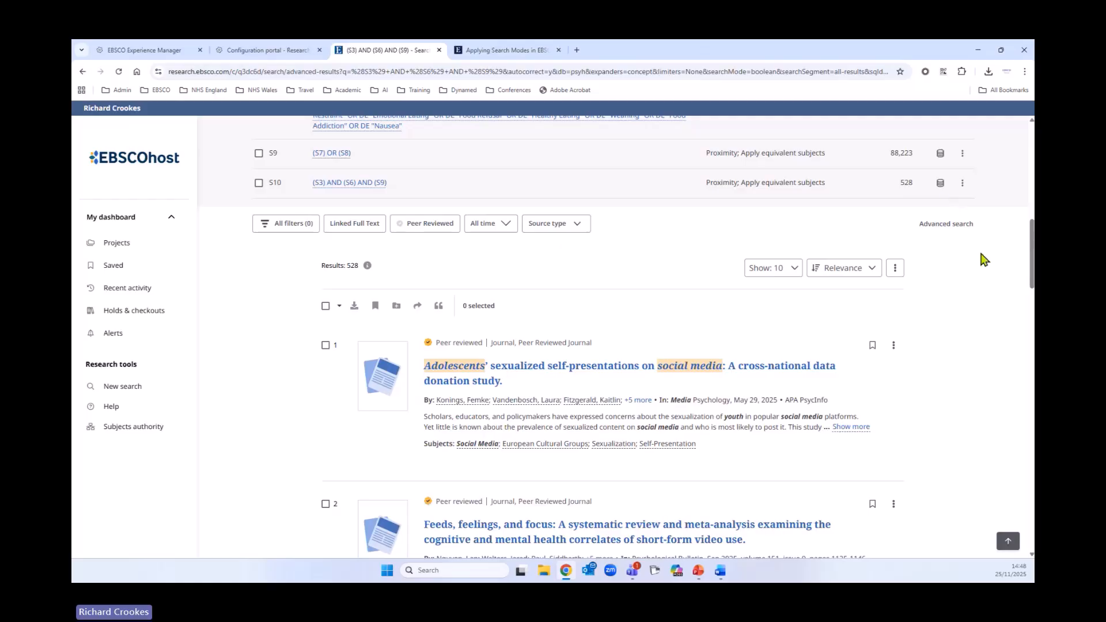
scroll(845, 395, "up", 2)
scroll(845, 395, "up", 3)
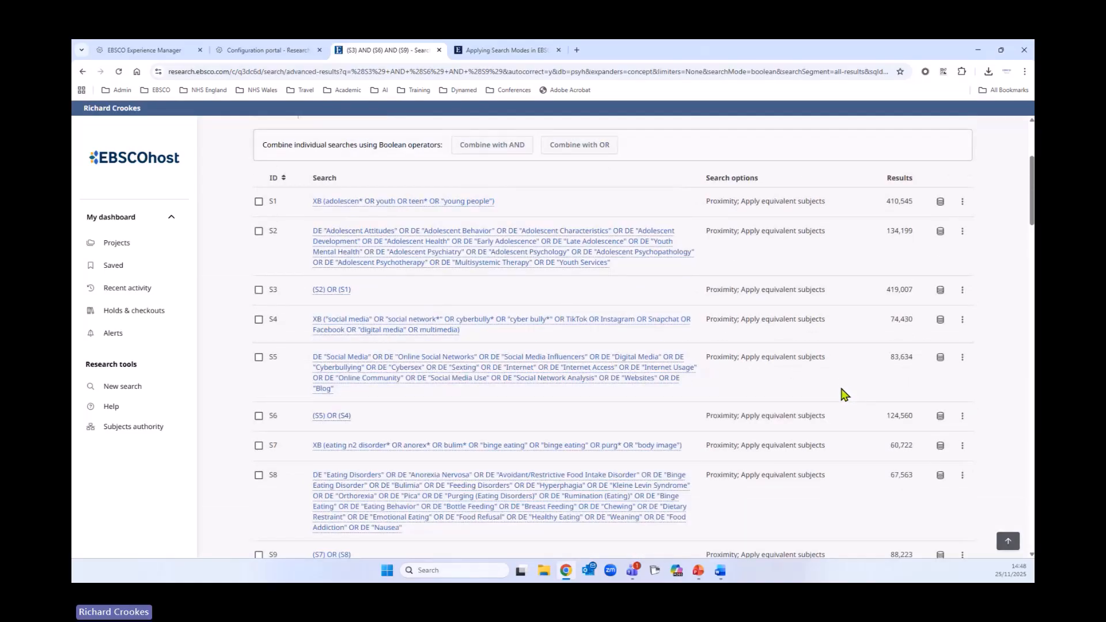
left_click(259, 321)
left_click(258, 320)
scroll(474, 318, "up", 3)
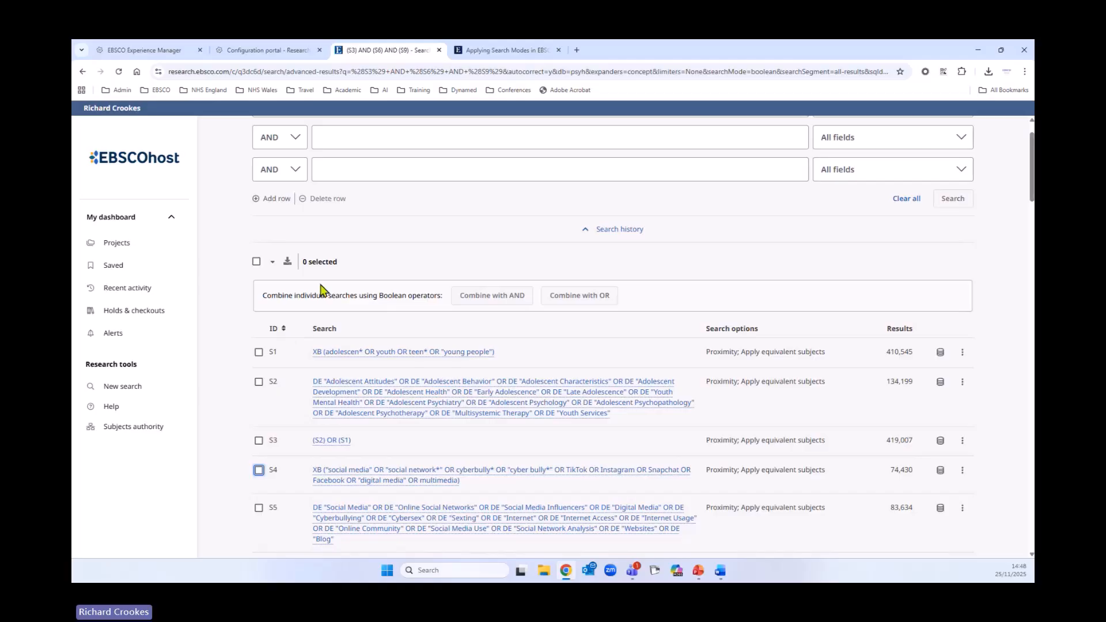
- Select all searches in the history and download the search history in RTF format
left_click(256, 262)
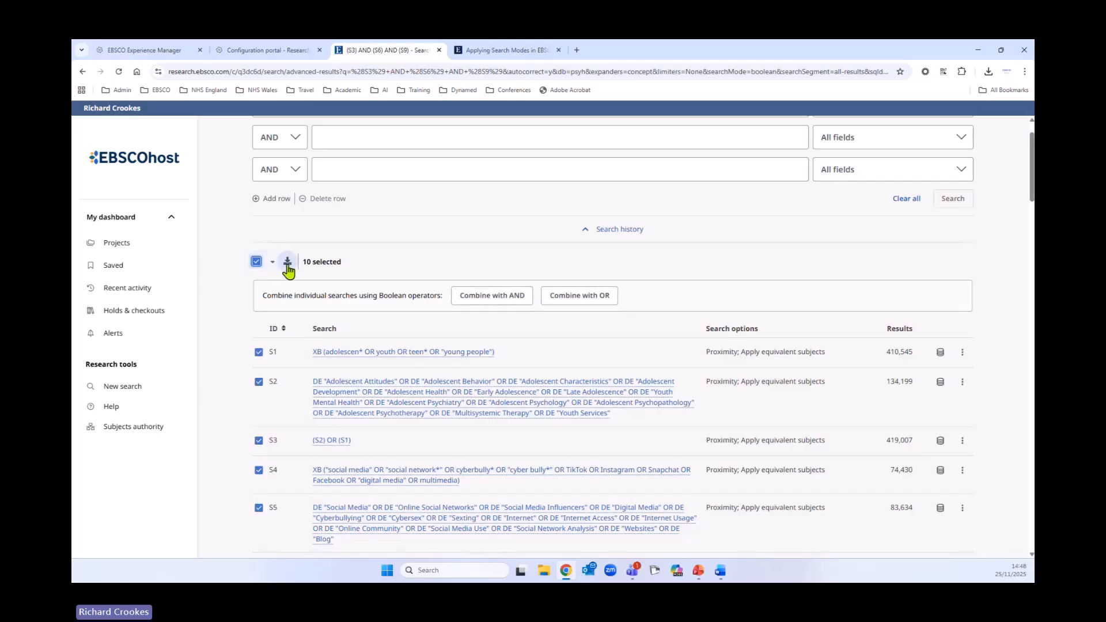
left_click(287, 262)
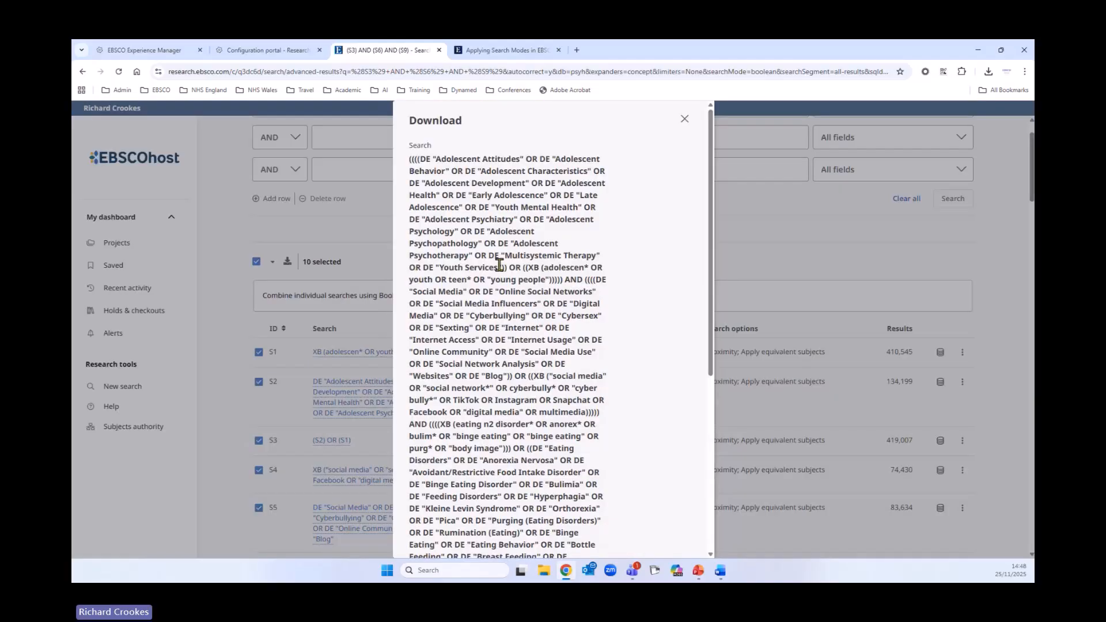
scroll(513, 308, "down", 5)
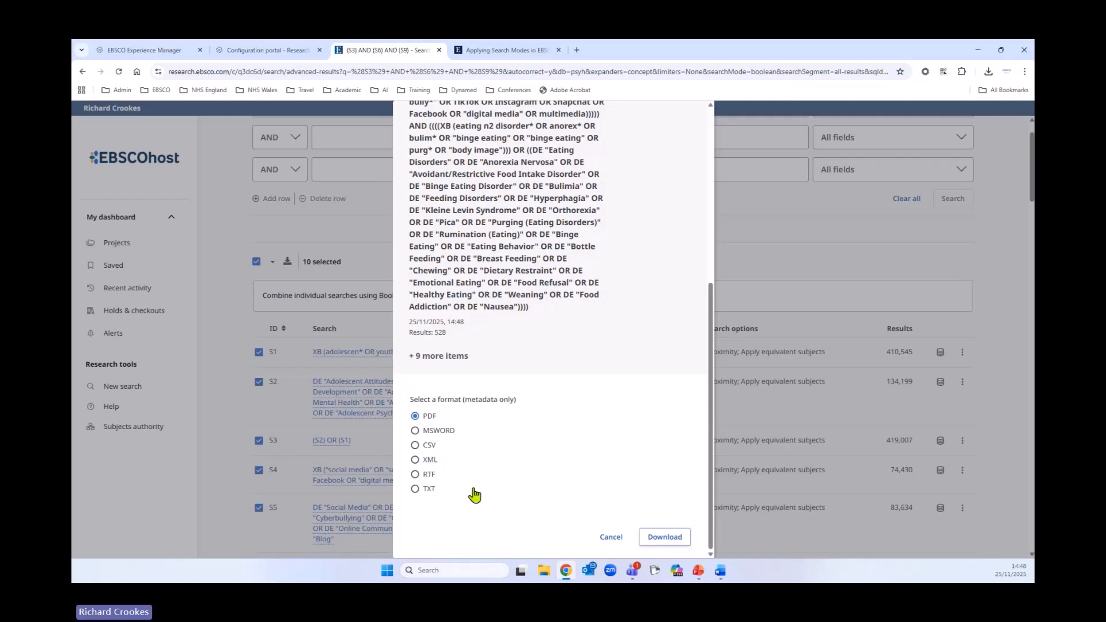
left_click(416, 475)
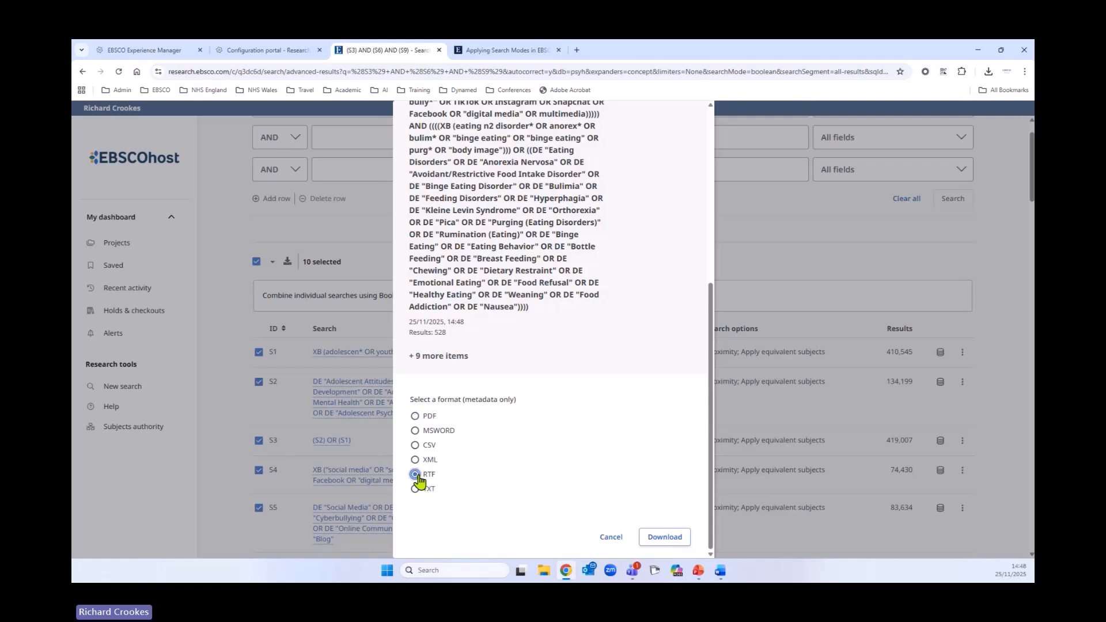
left_click(663, 537)
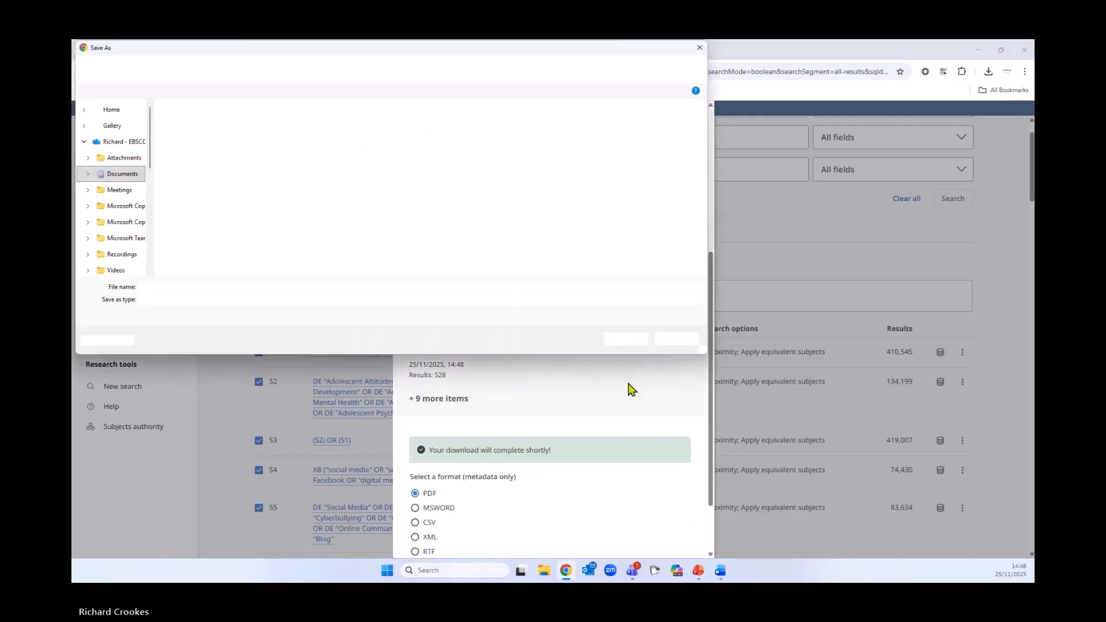
left_click(633, 341)
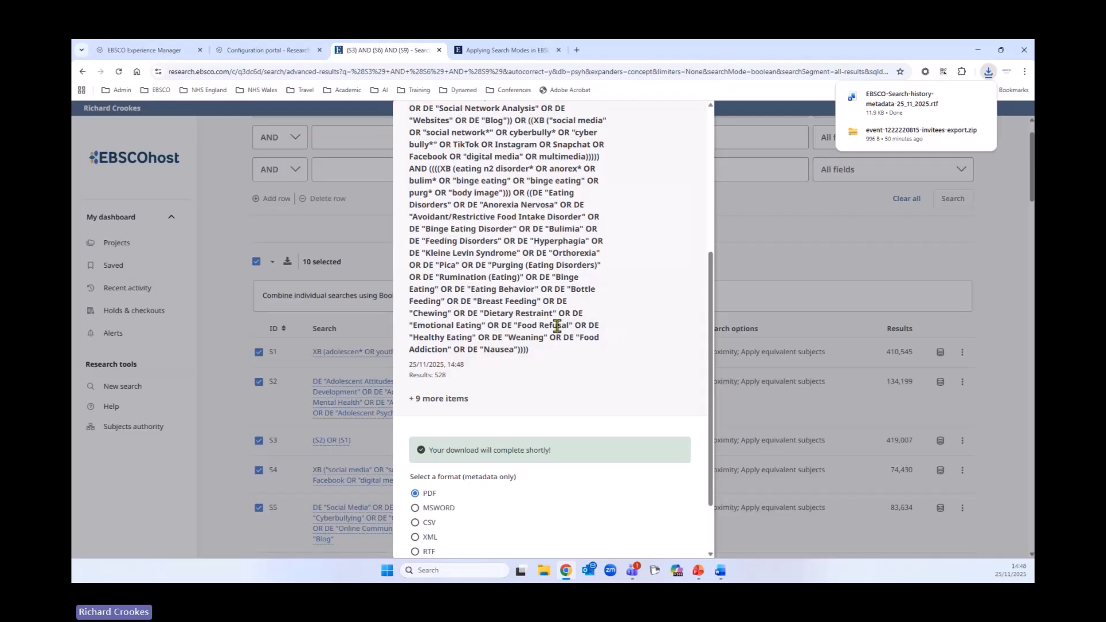
- Open the downloaded search history file in Word and read through its exported search entries
left_click(930, 110)
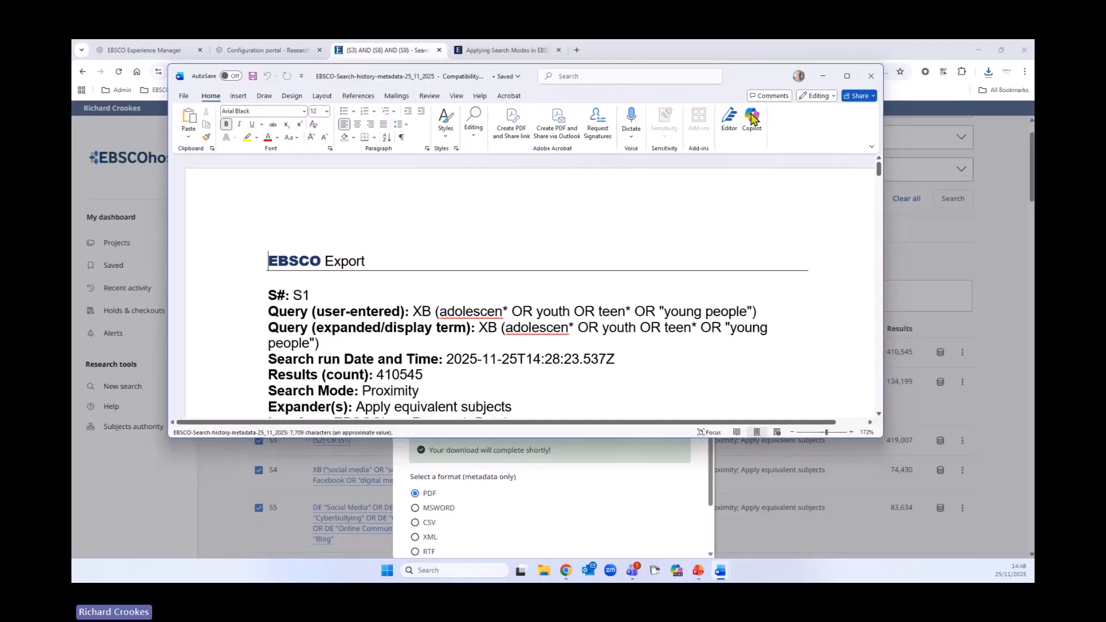
left_click(848, 78)
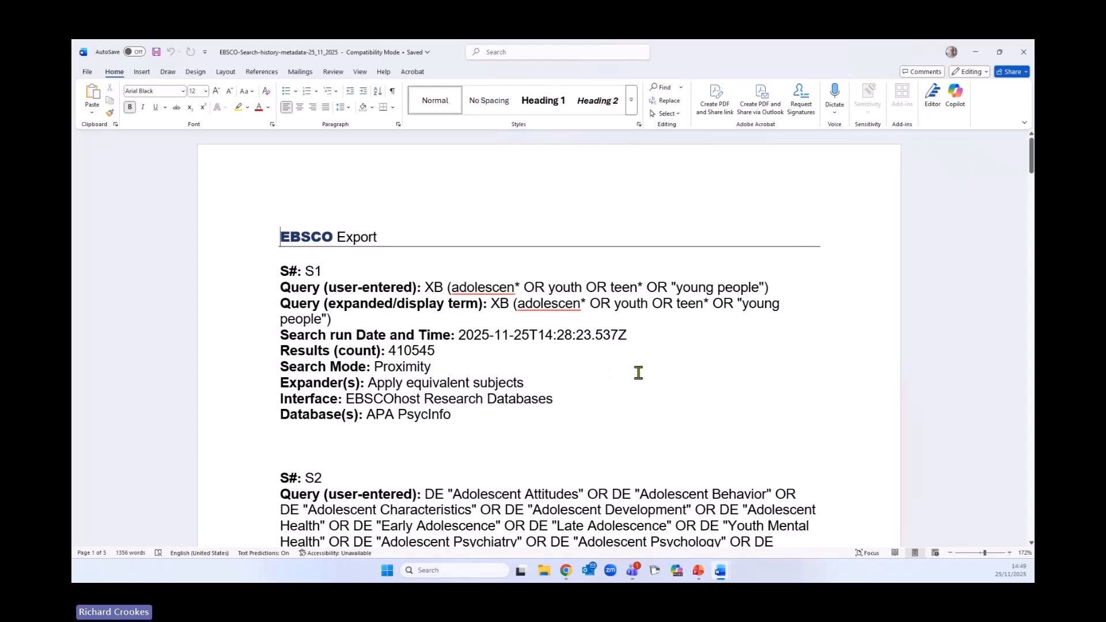
scroll(636, 370, "down", 3)
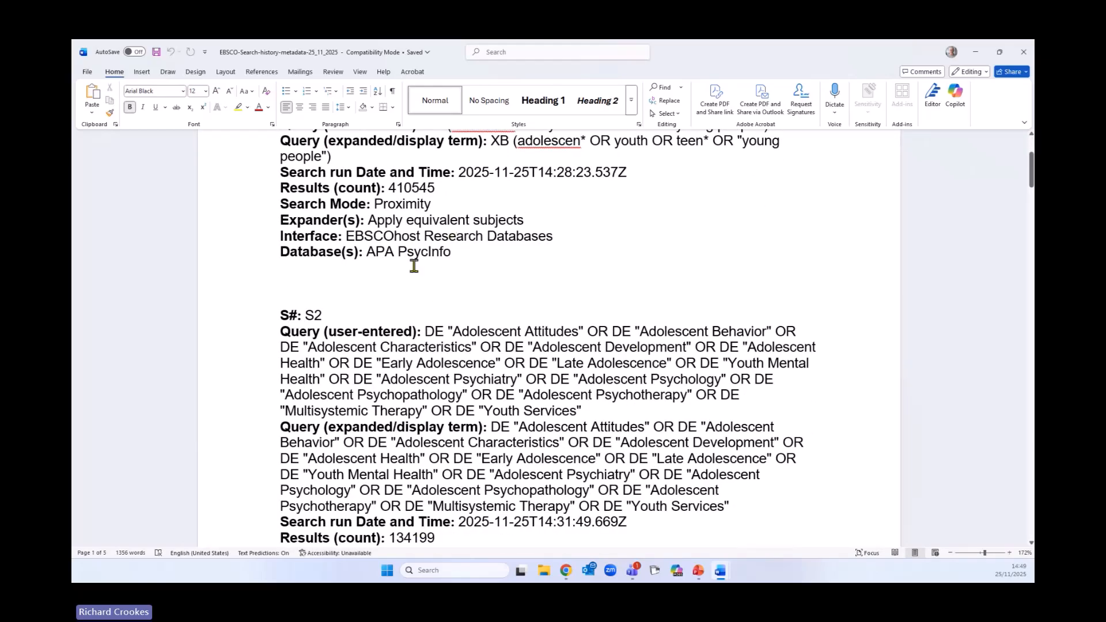
scroll(707, 369, "down", 8)
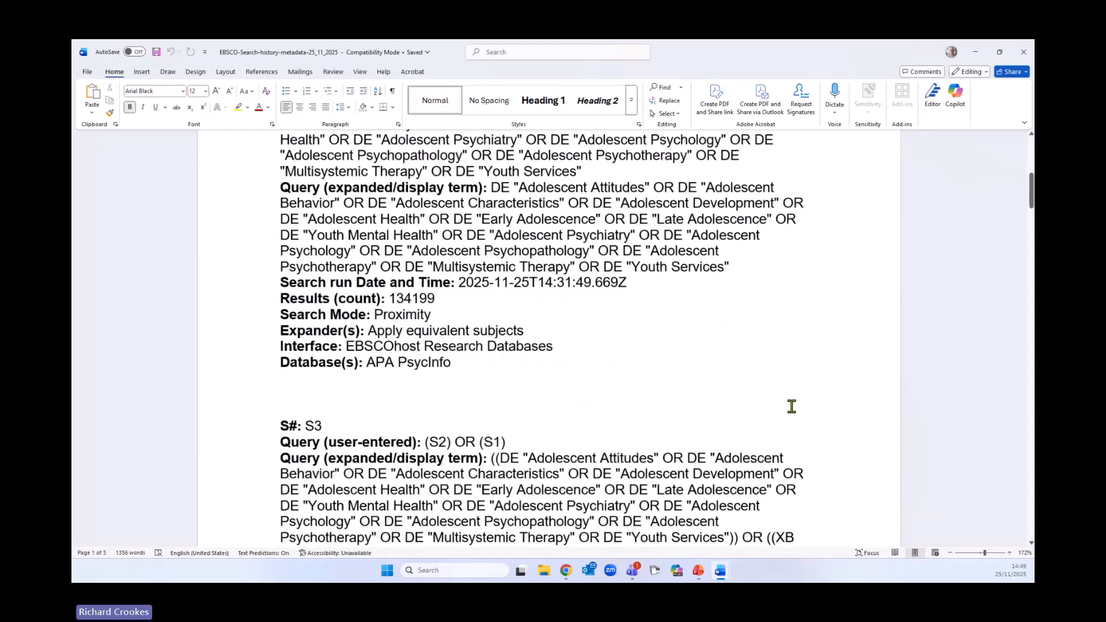
scroll(791, 406, "down", 8)
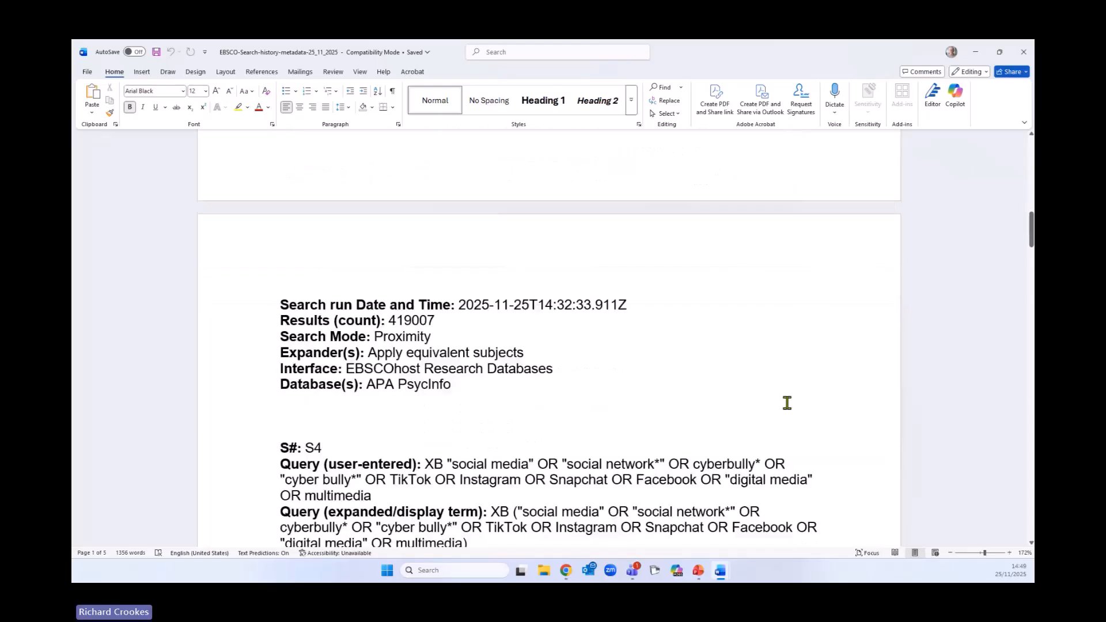
scroll(786, 402, "down", 14)
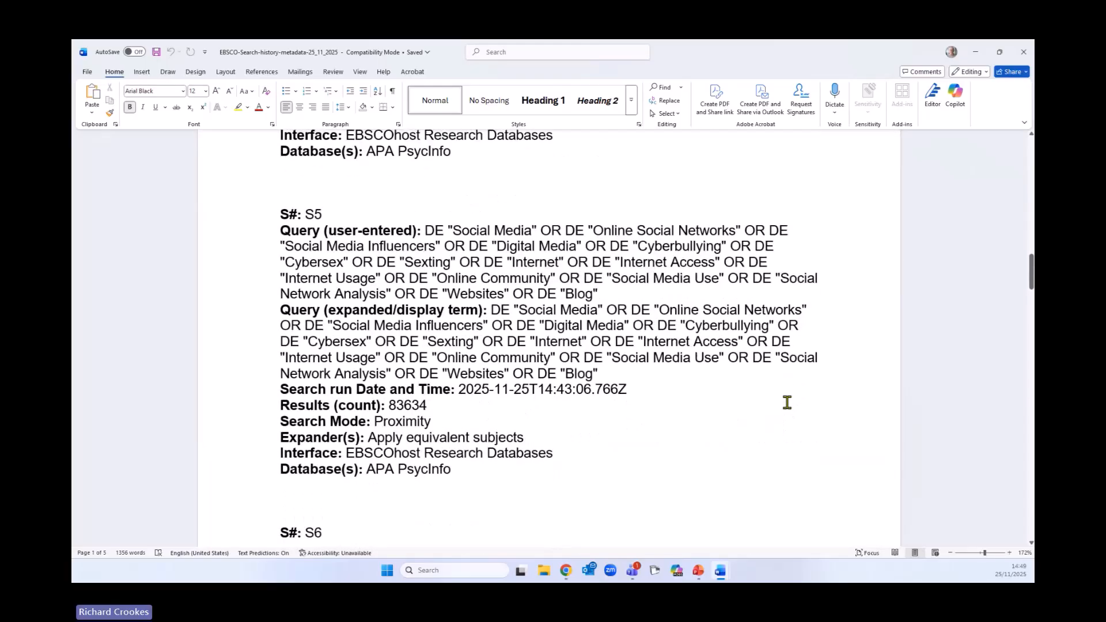
scroll(786, 402, "down", 10)
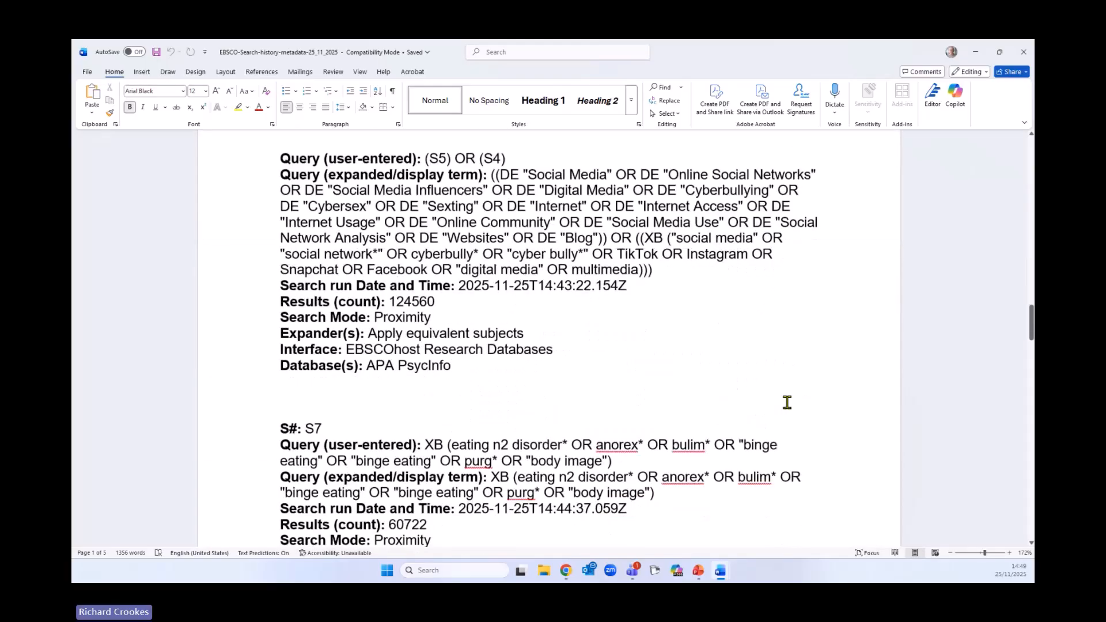
scroll(786, 402, "down", 10)
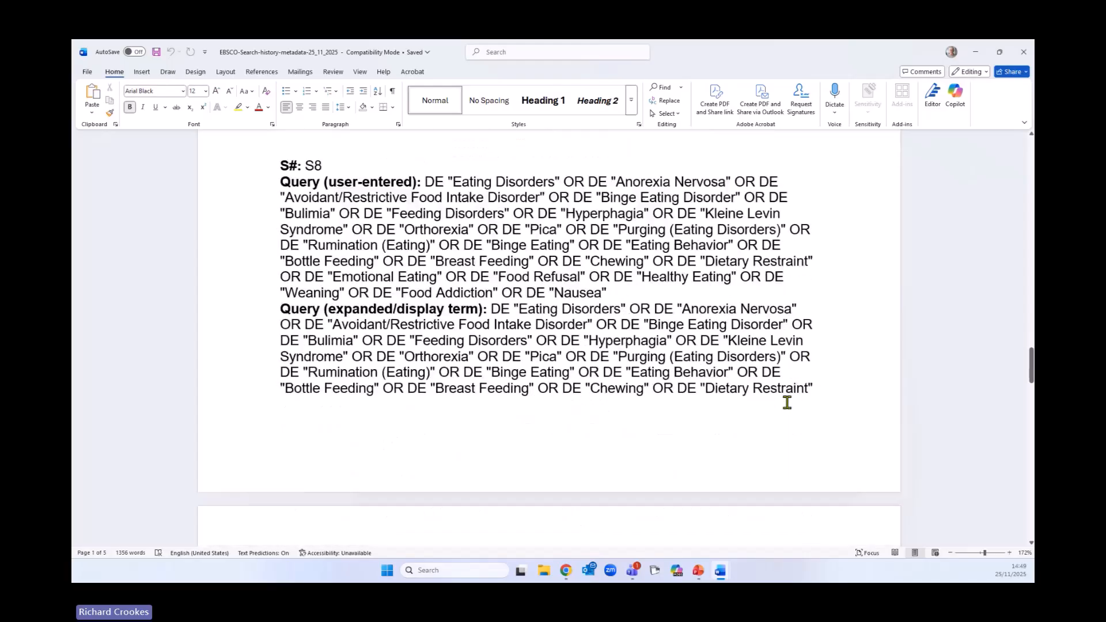
scroll(787, 402, "down", 10)
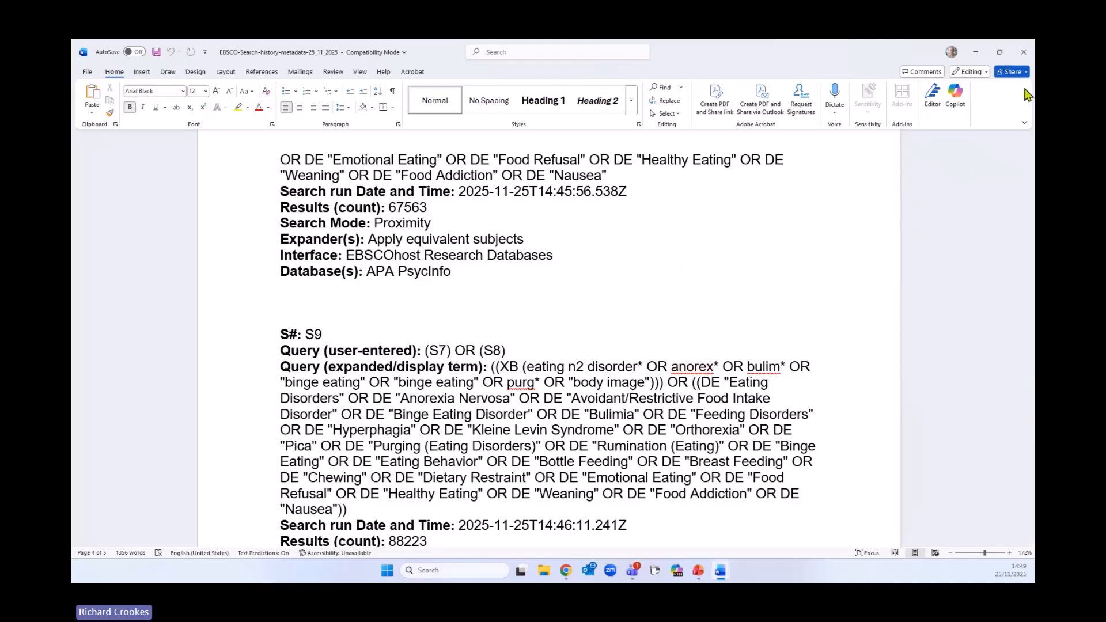
- Finish reading the exported search history, return to the browser and cancel the search history download panel
scroll(650, 346, "down", 2)
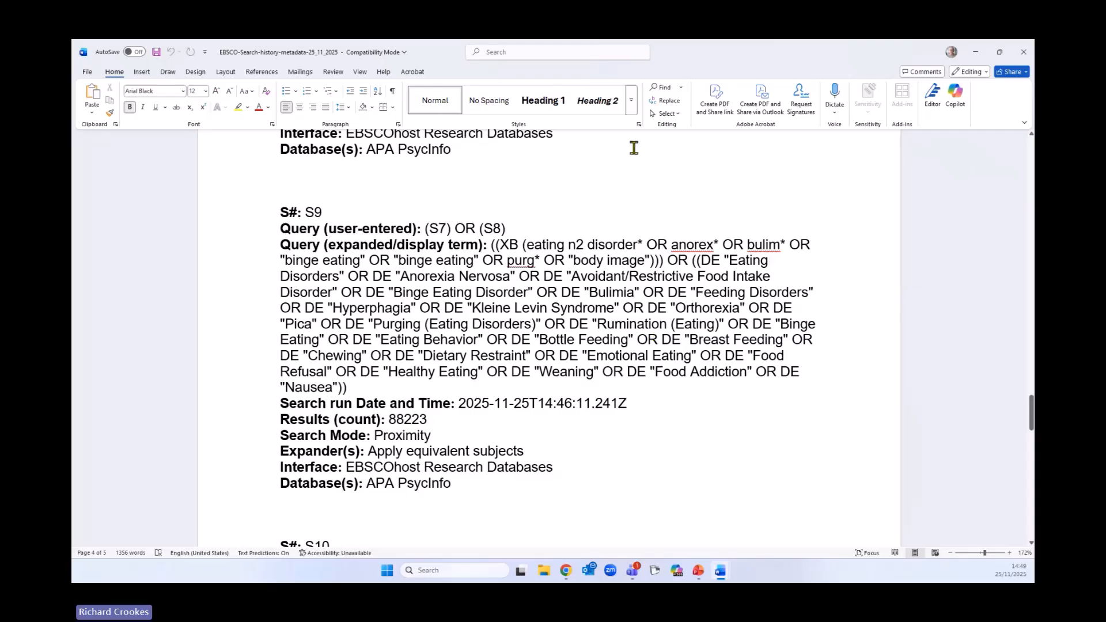
left_click(977, 52)
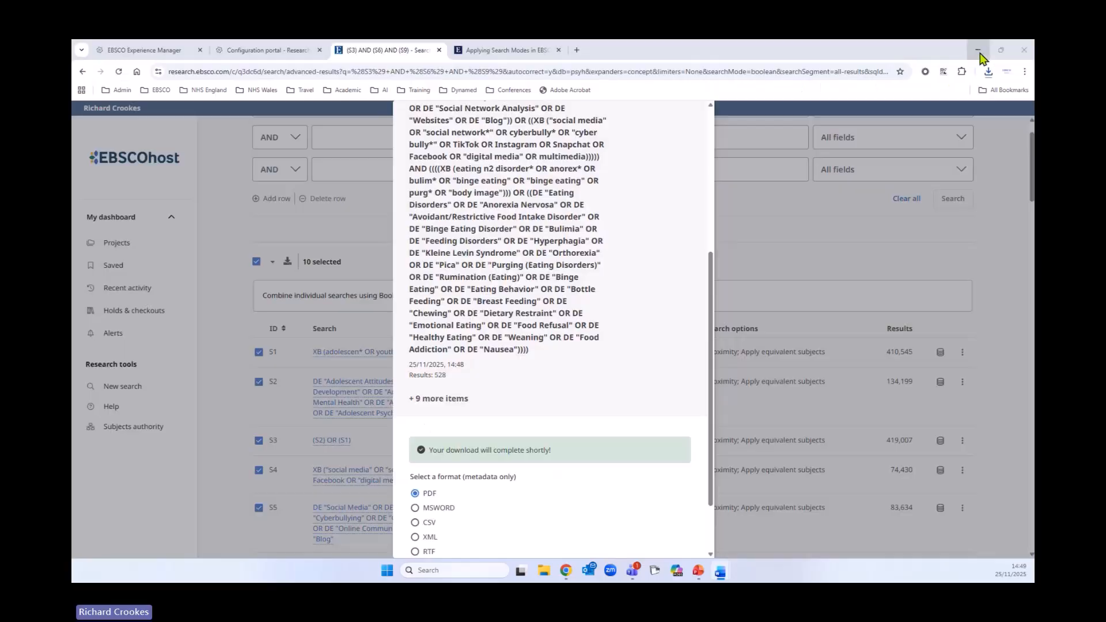
scroll(578, 338, "down", 2)
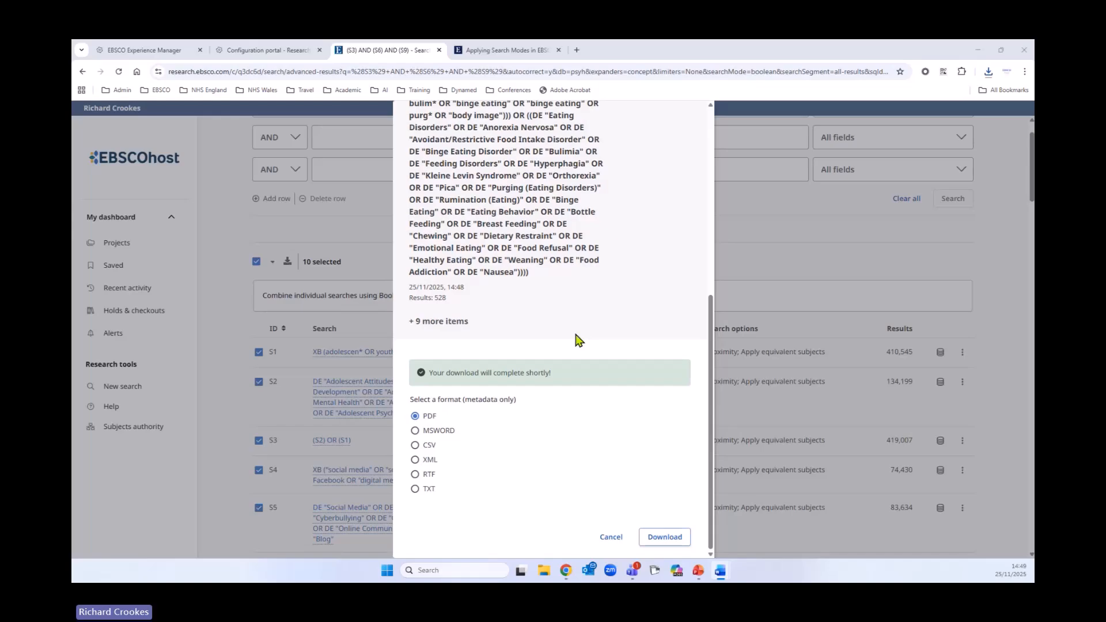
left_click(612, 539)
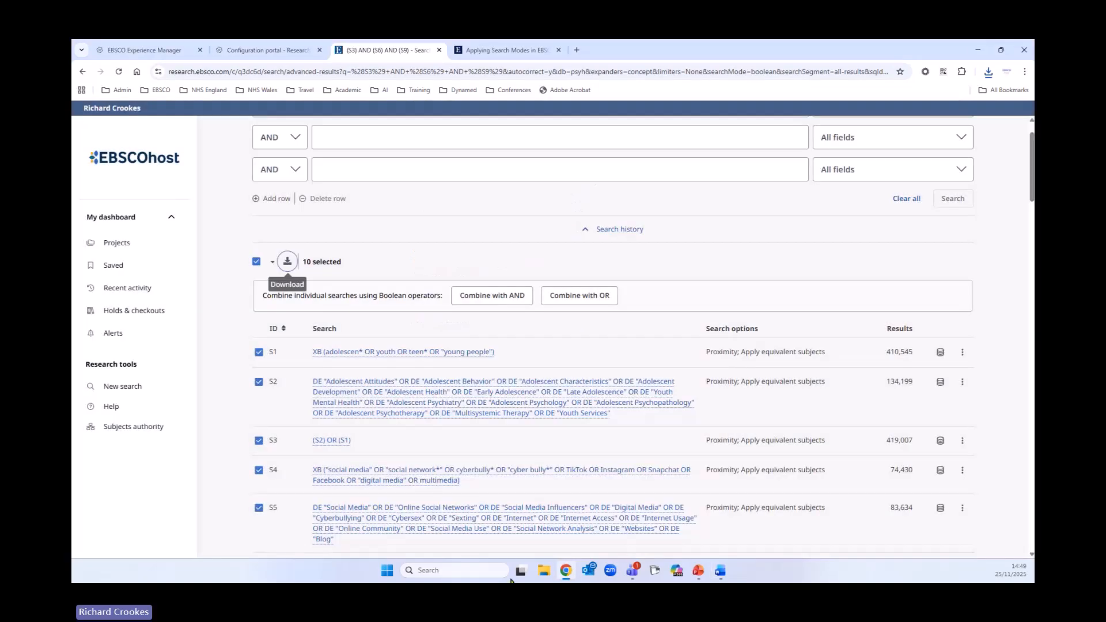
- Deselect all history searches and inspect the search options, database details and action menu of history entries
left_click(257, 262)
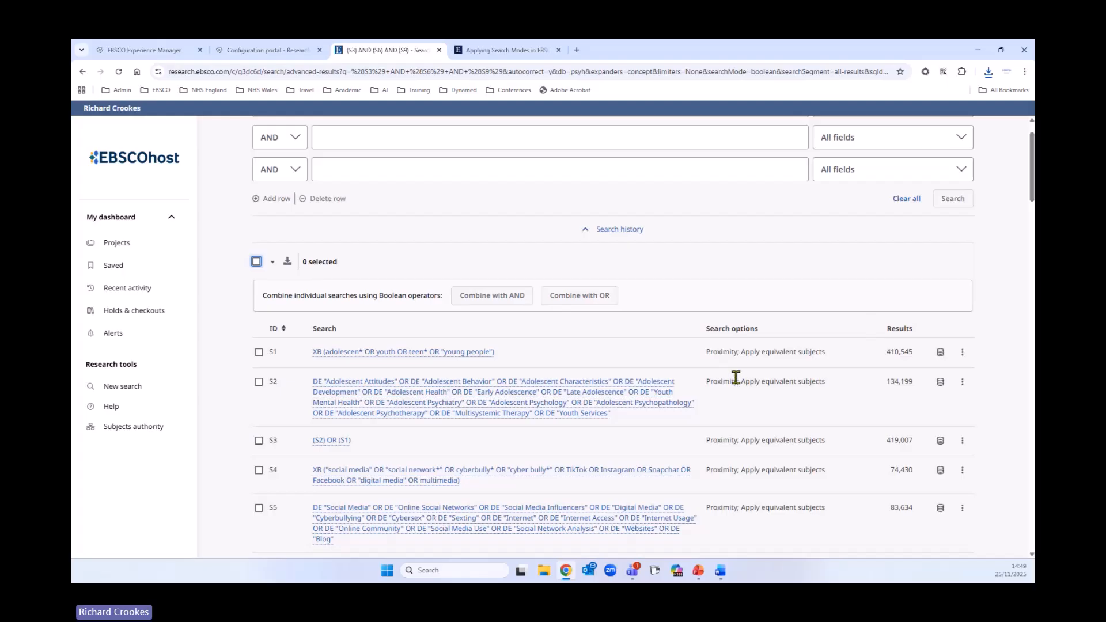
scroll(748, 253, "down", 2)
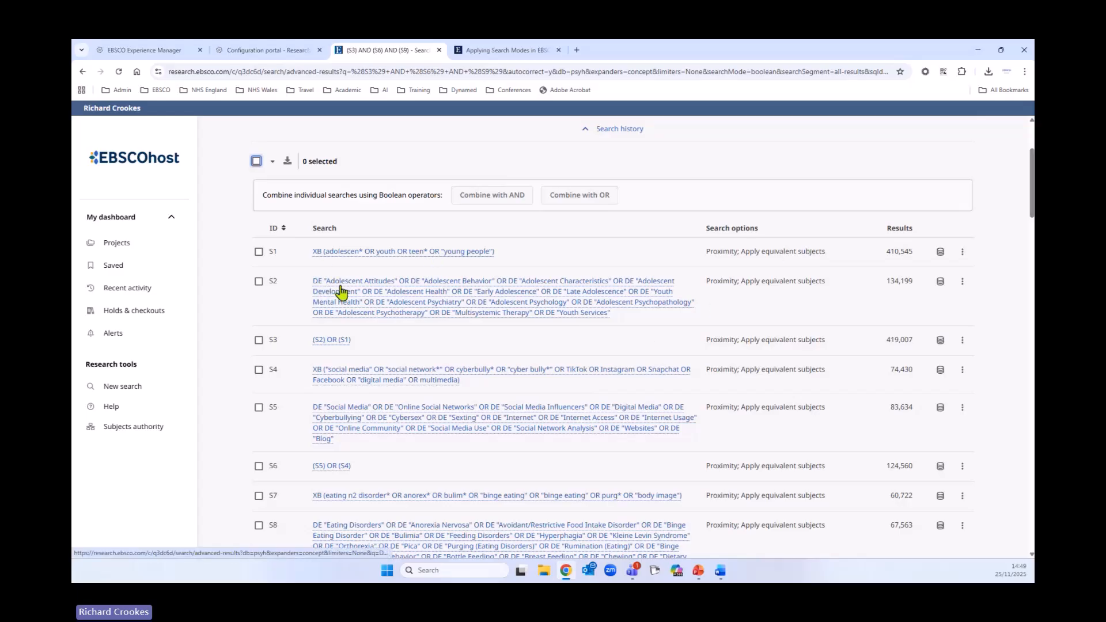
left_click_drag(741, 282, 841, 285)
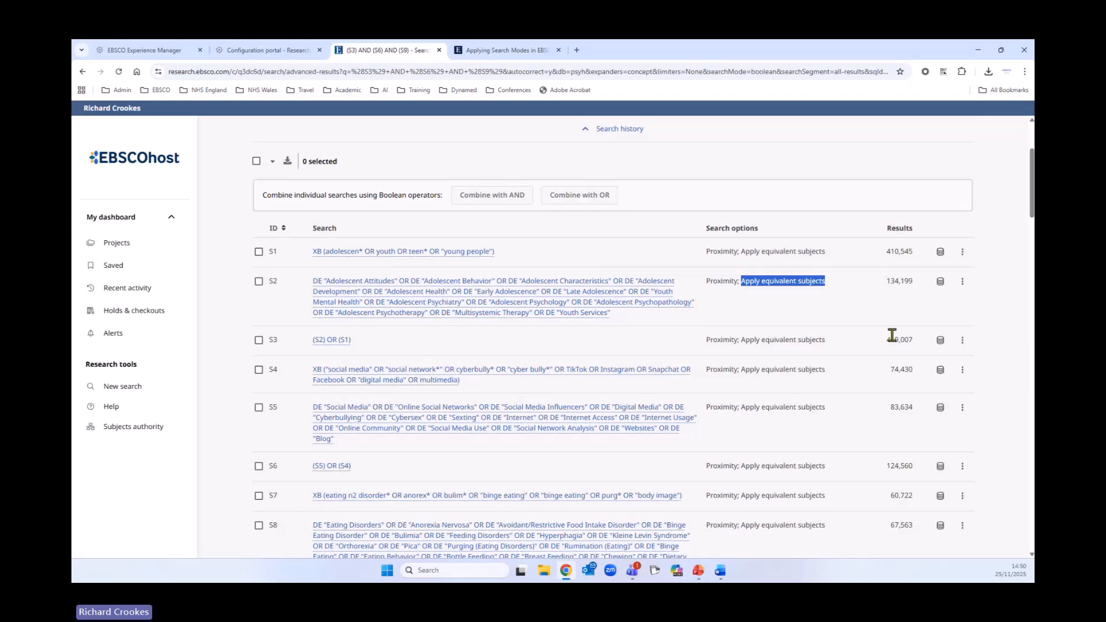
left_click(941, 254)
left_click(940, 339)
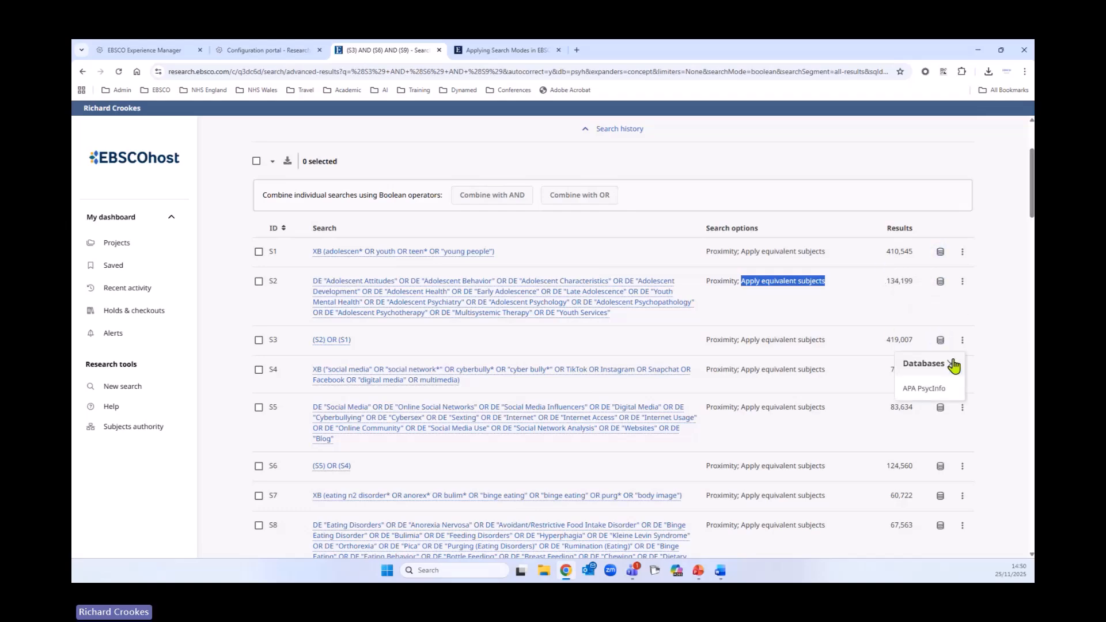
left_click(962, 254)
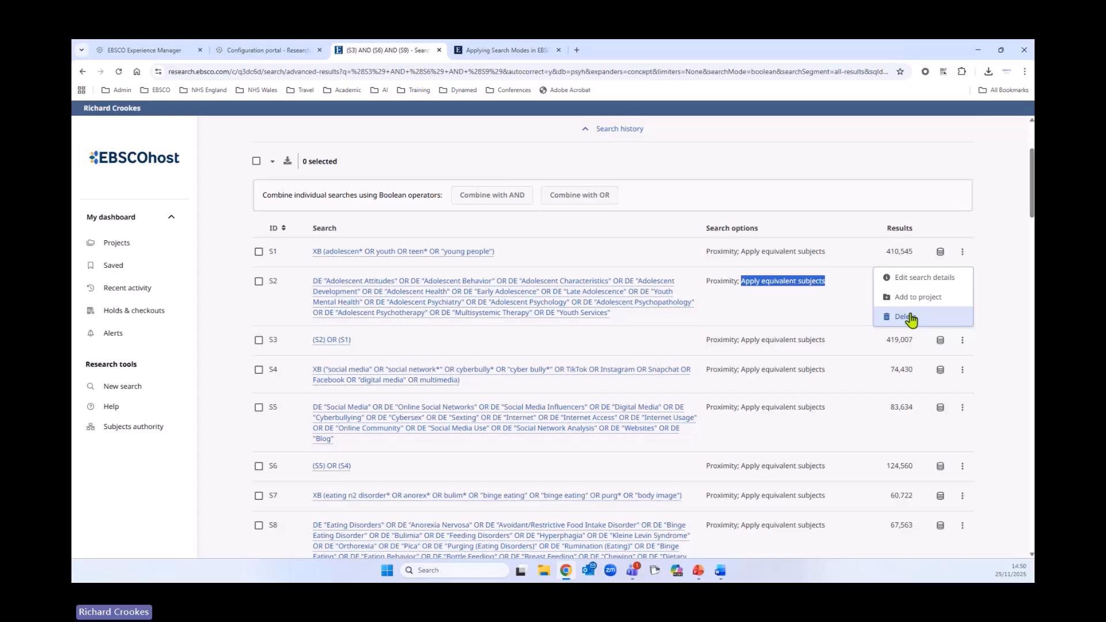
scroll(1005, 519, "down", 4)
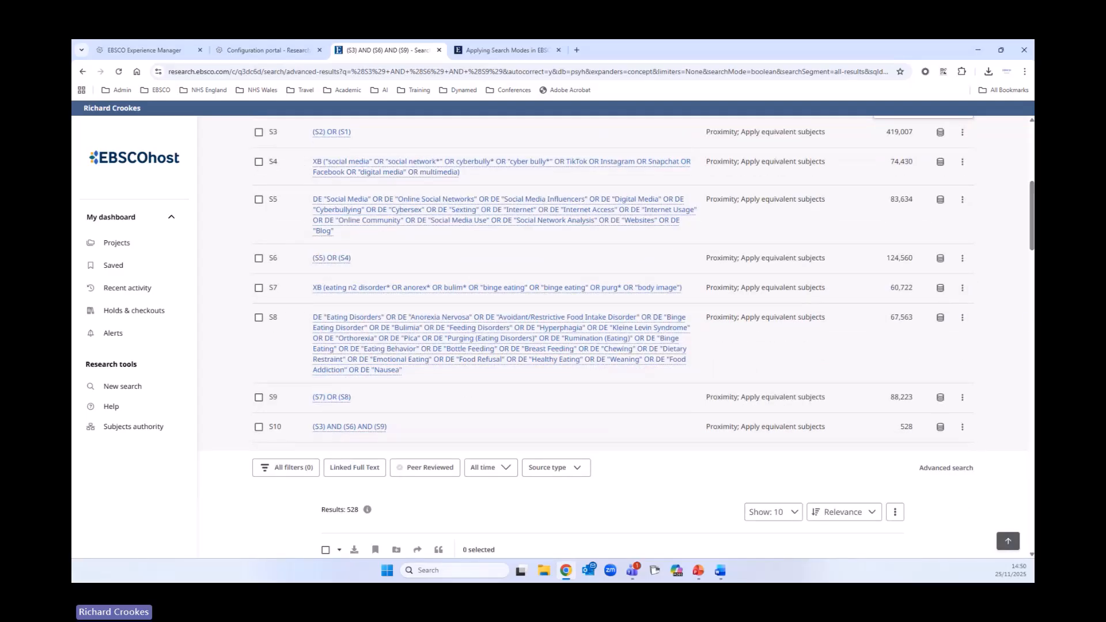
scroll(1005, 519, "up", 5)
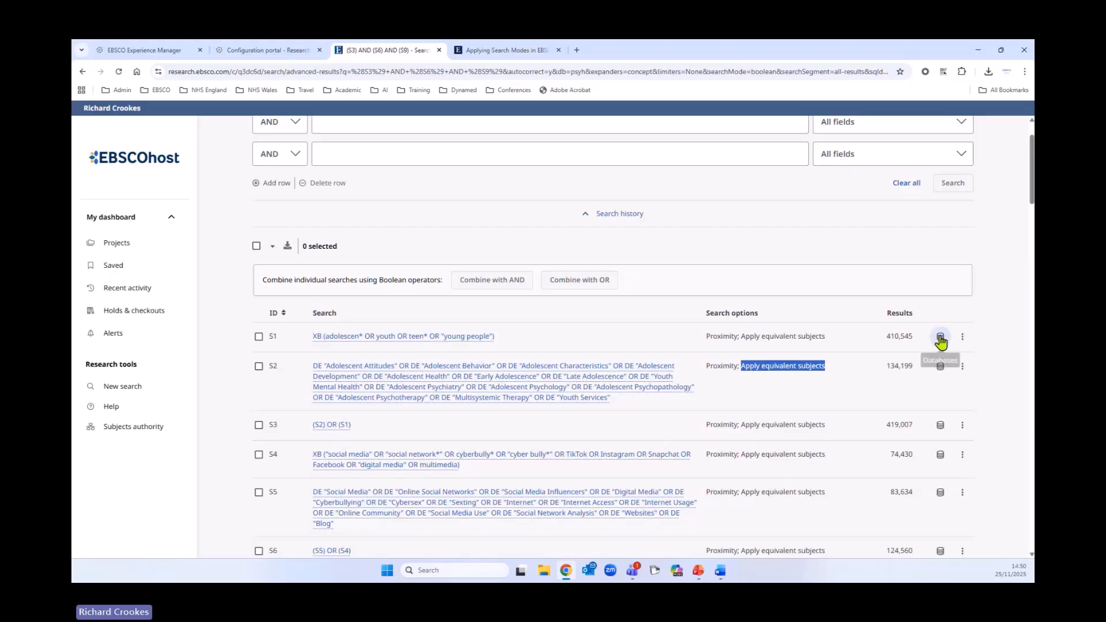
scroll(922, 363, "down", 7)
scroll(908, 378, "down", 2)
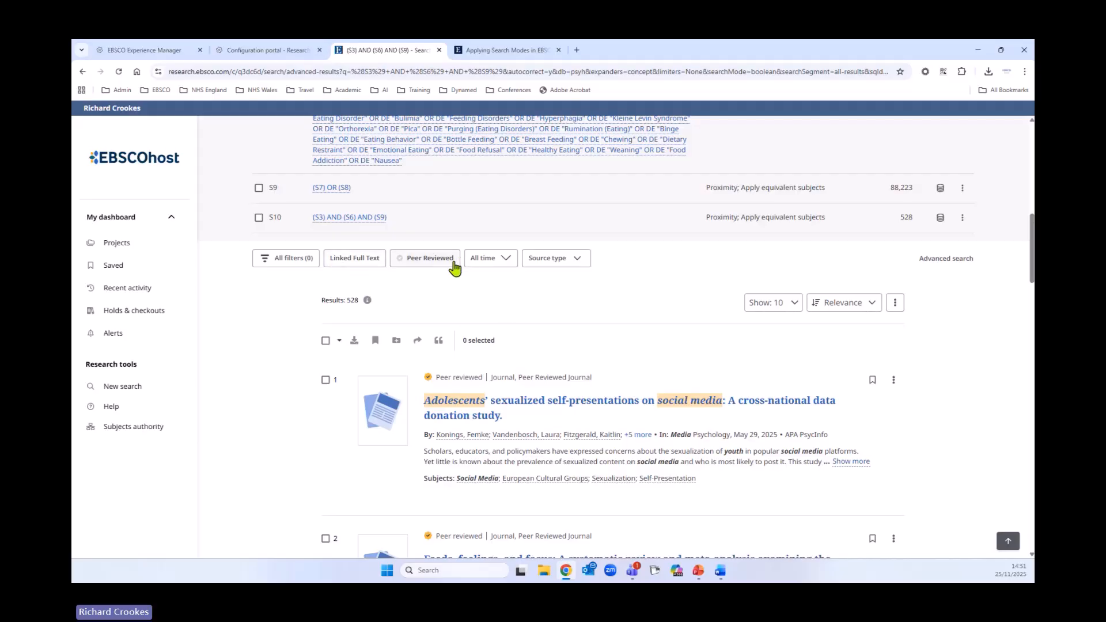
- Limit the combined search results to the Past 10 years and to Academic Journals as source type
left_click(485, 259)
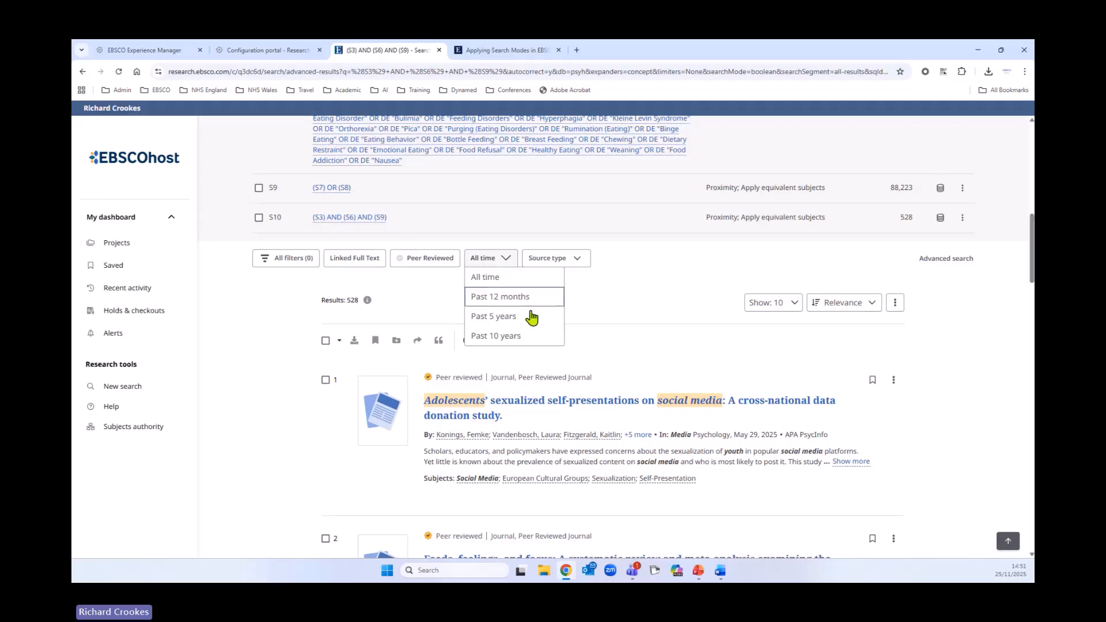
left_click(509, 336)
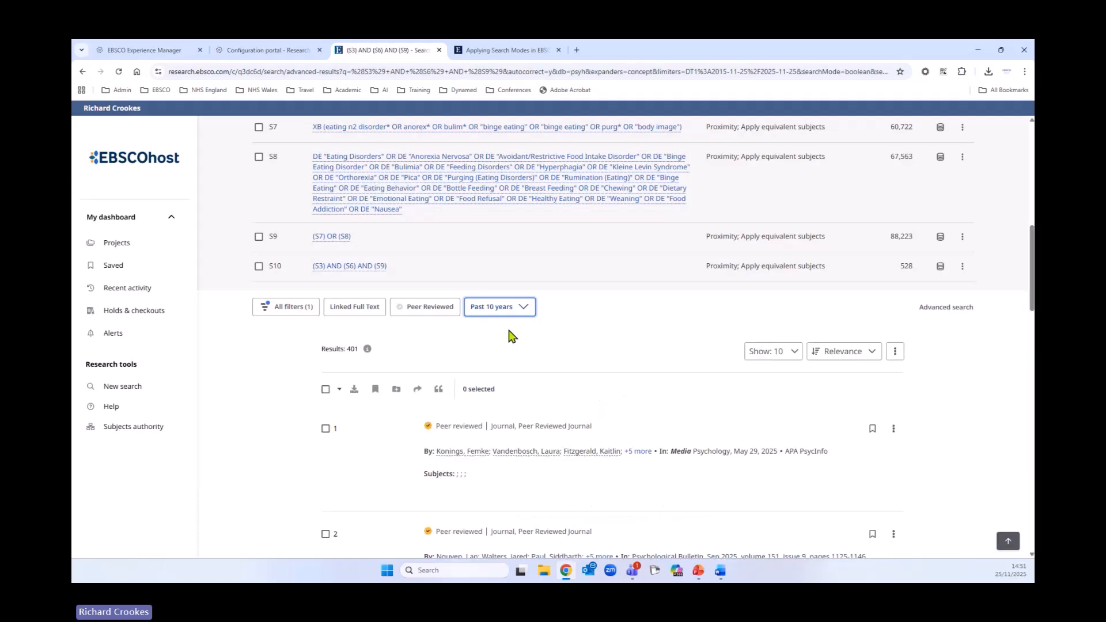
left_click(588, 346)
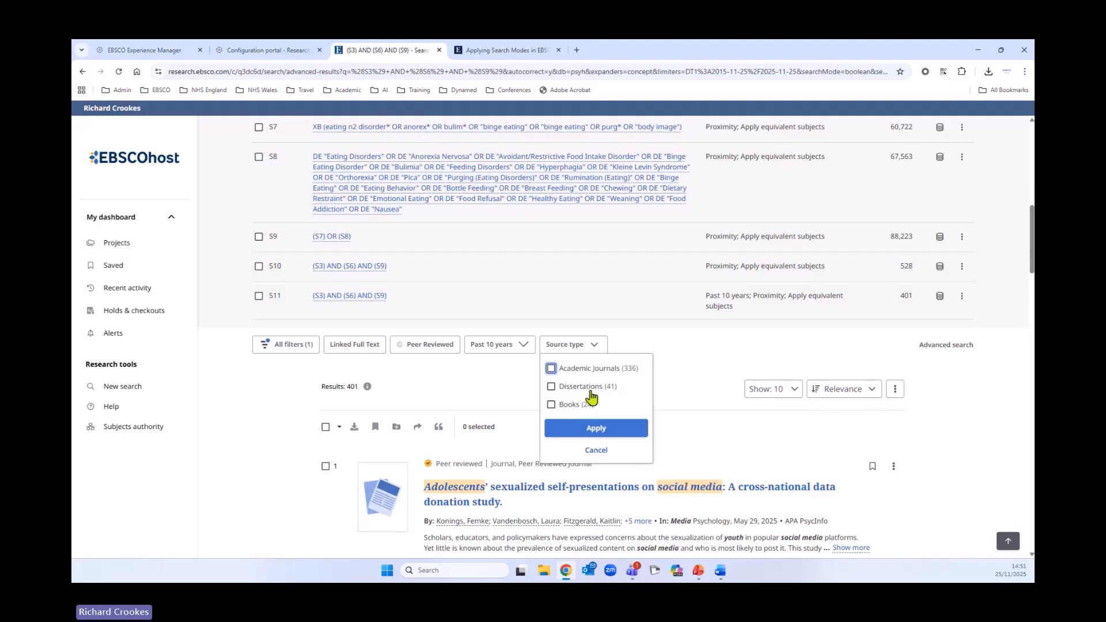
left_click(551, 369)
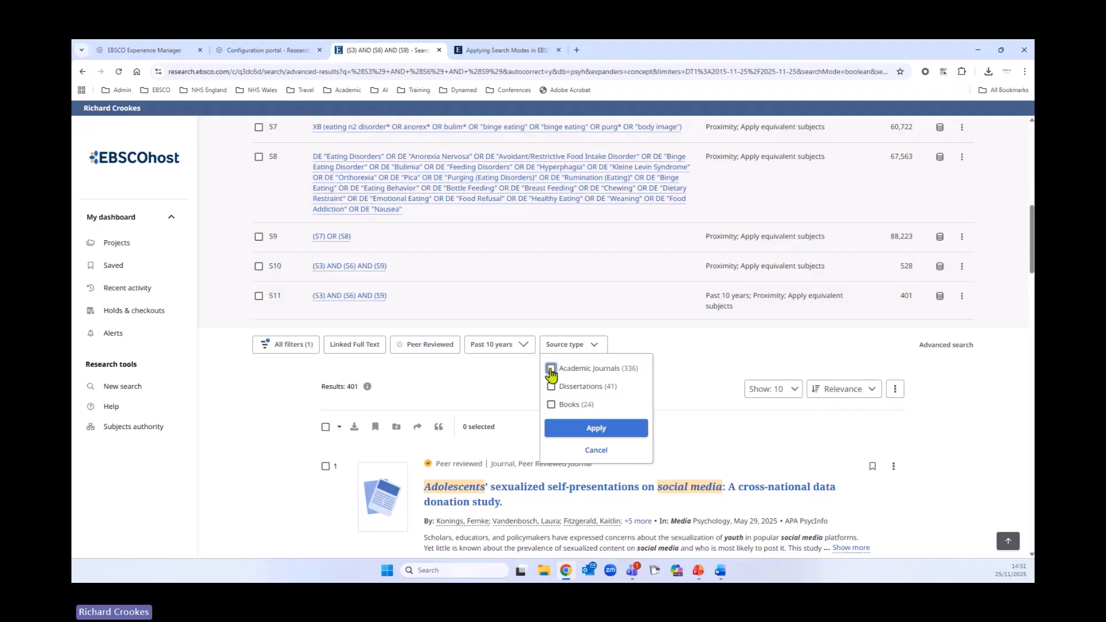
left_click(597, 429)
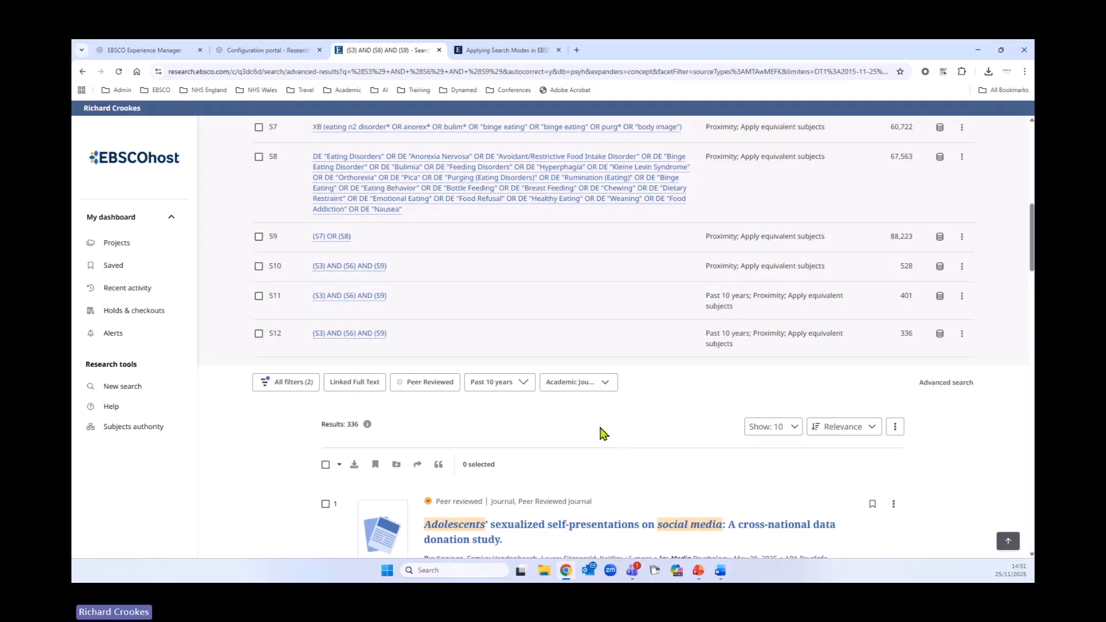
- Open all filters, expand the Age facet and tick adolescence (13-17 yrs)
left_click(296, 387)
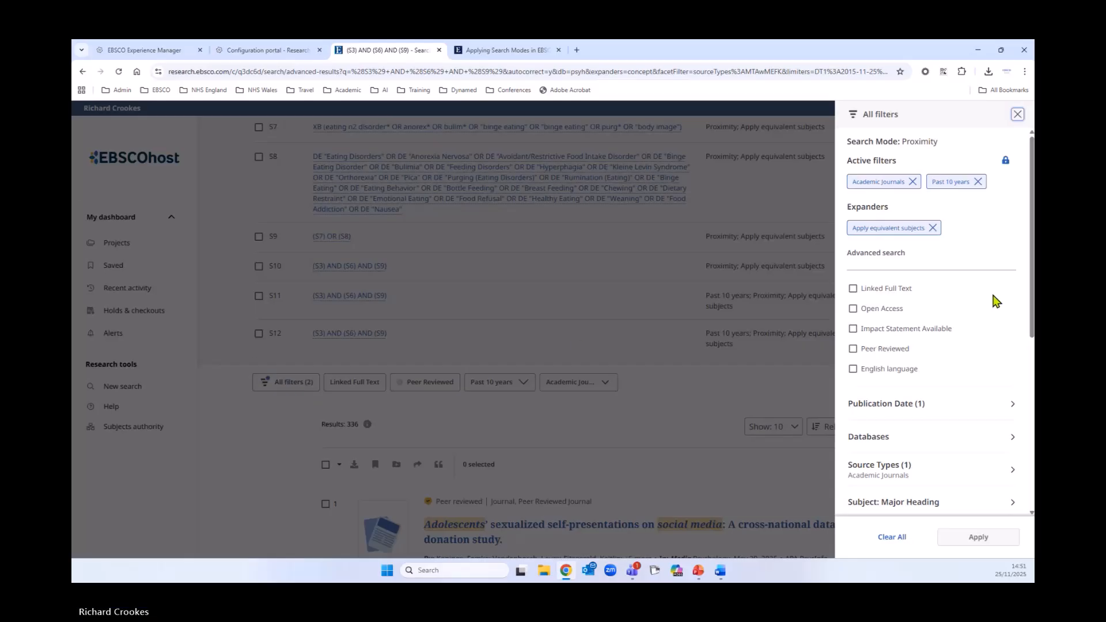
scroll(995, 301, "down", 1)
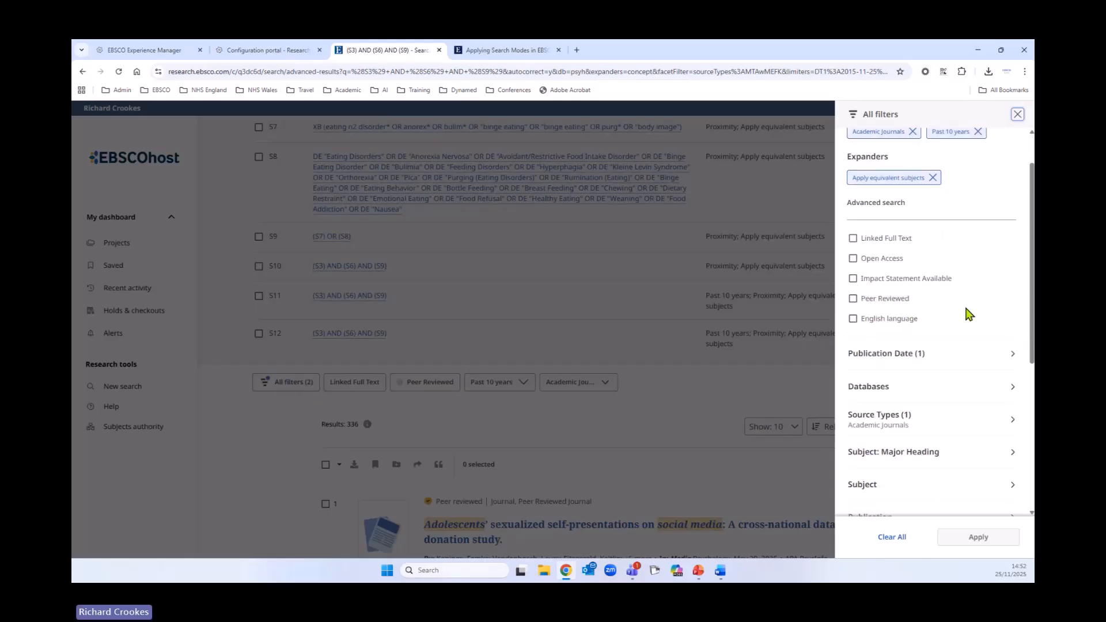
scroll(969, 314, "down", 3)
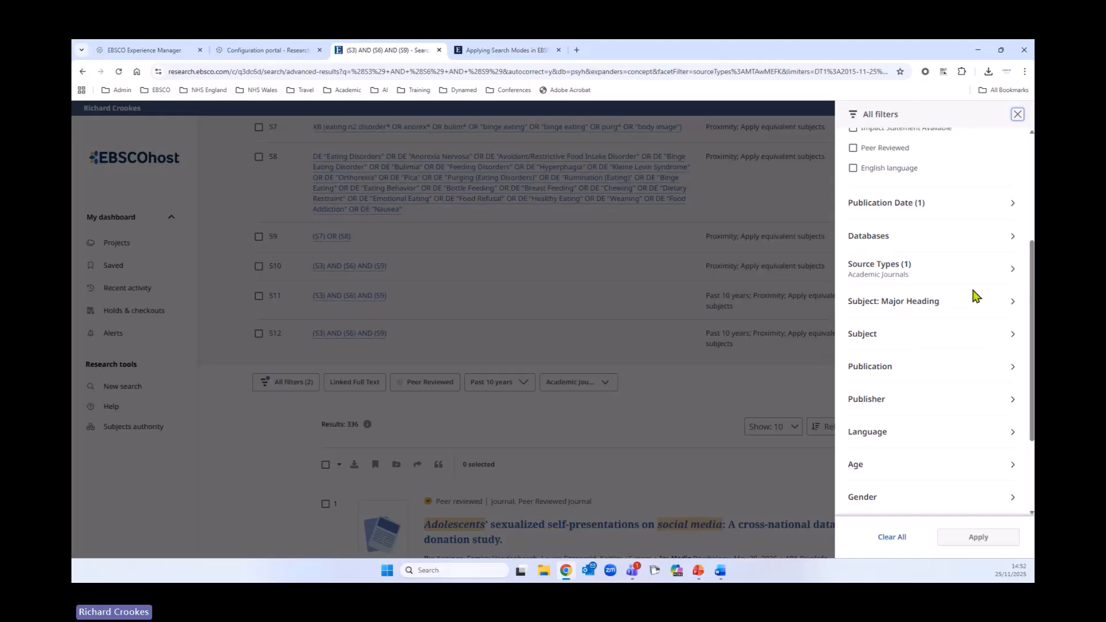
scroll(979, 314, "down", 2)
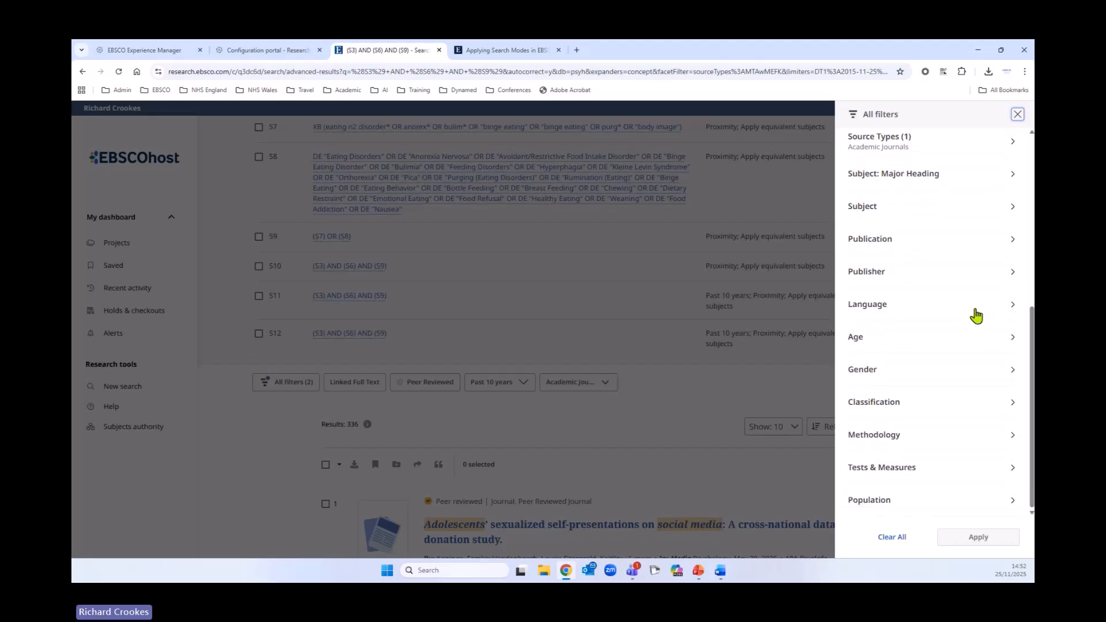
left_click(1005, 338)
scroll(1007, 343, "down", 3)
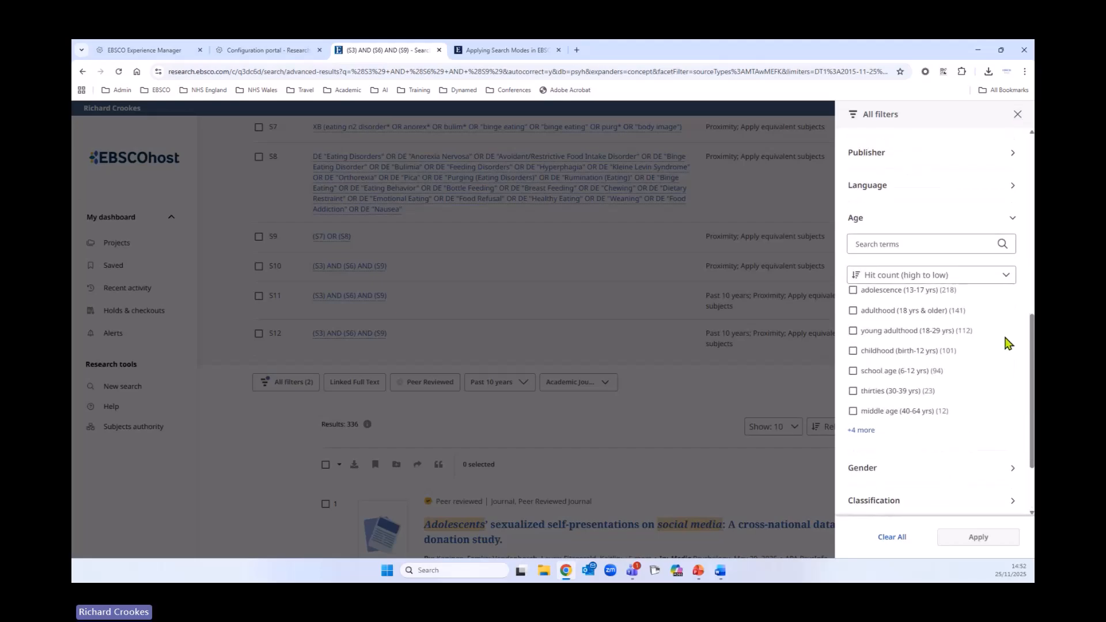
left_click(852, 258)
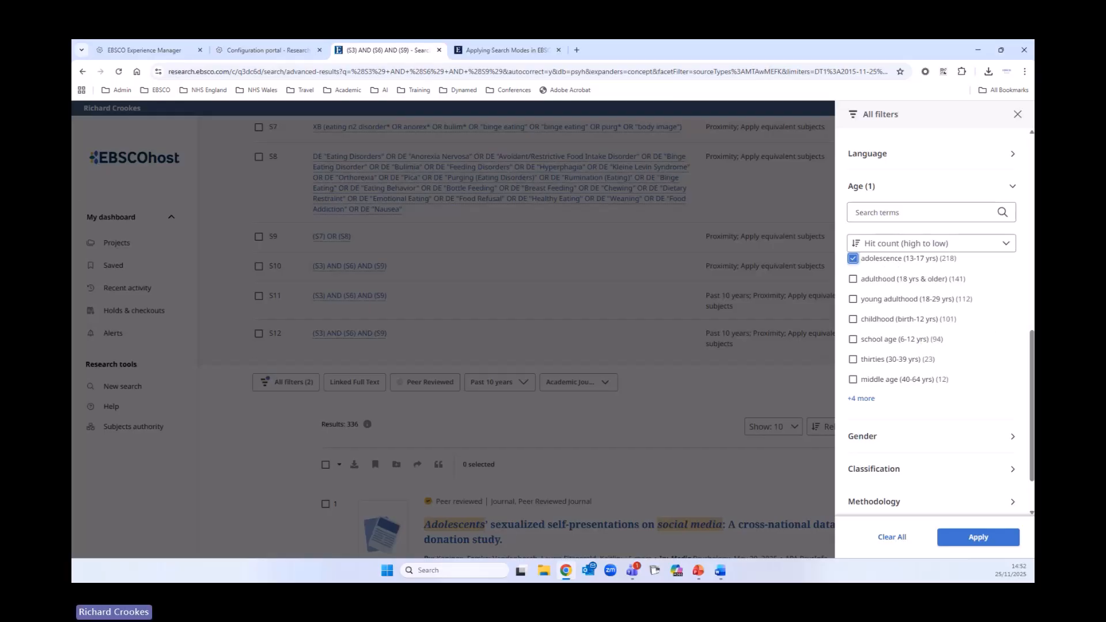
- Examine the Gender, Classification, Methodology and Population filter facets
scroll(987, 369, "down", 1)
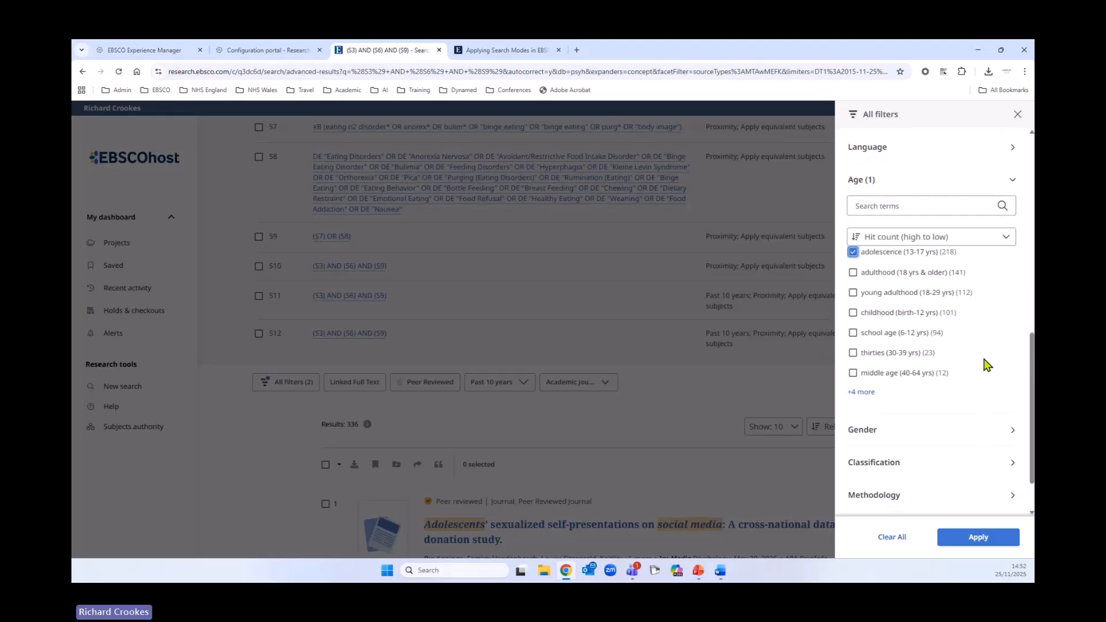
left_click(1012, 372)
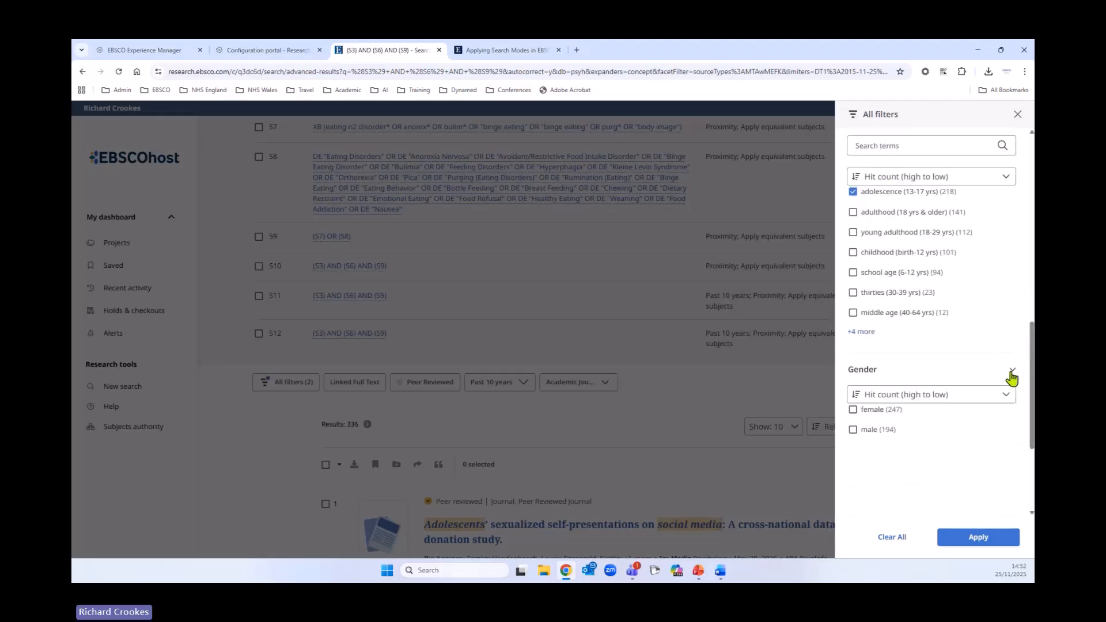
left_click(1011, 371)
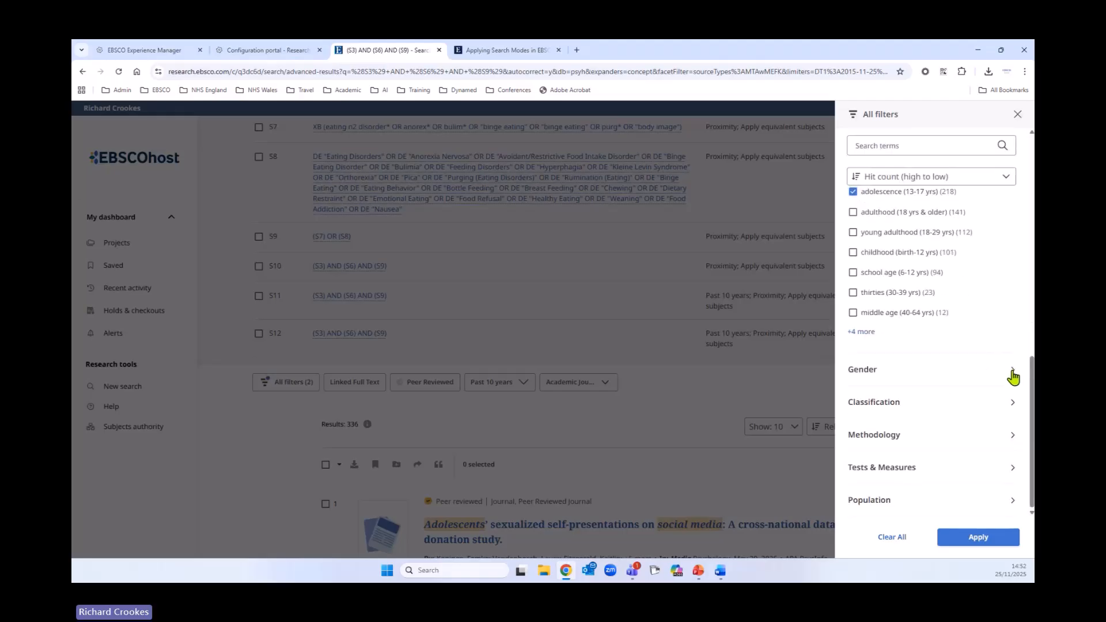
left_click(1012, 402)
scroll(990, 377, "down", 1)
scroll(988, 378, "down", 2)
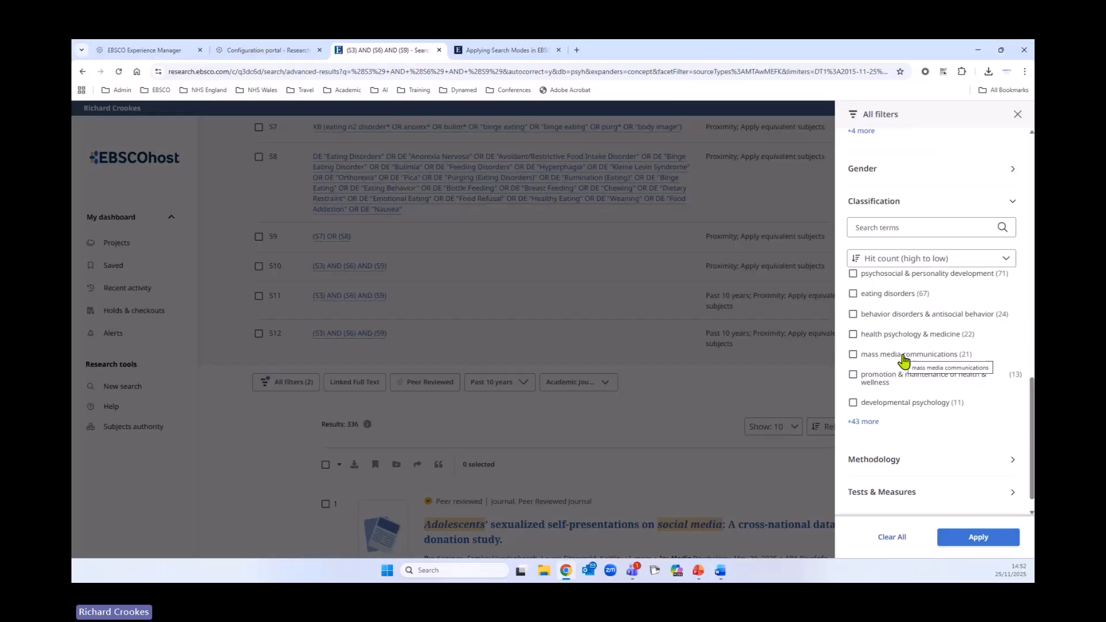
scroll(972, 378, "down", 1)
left_click(1007, 443)
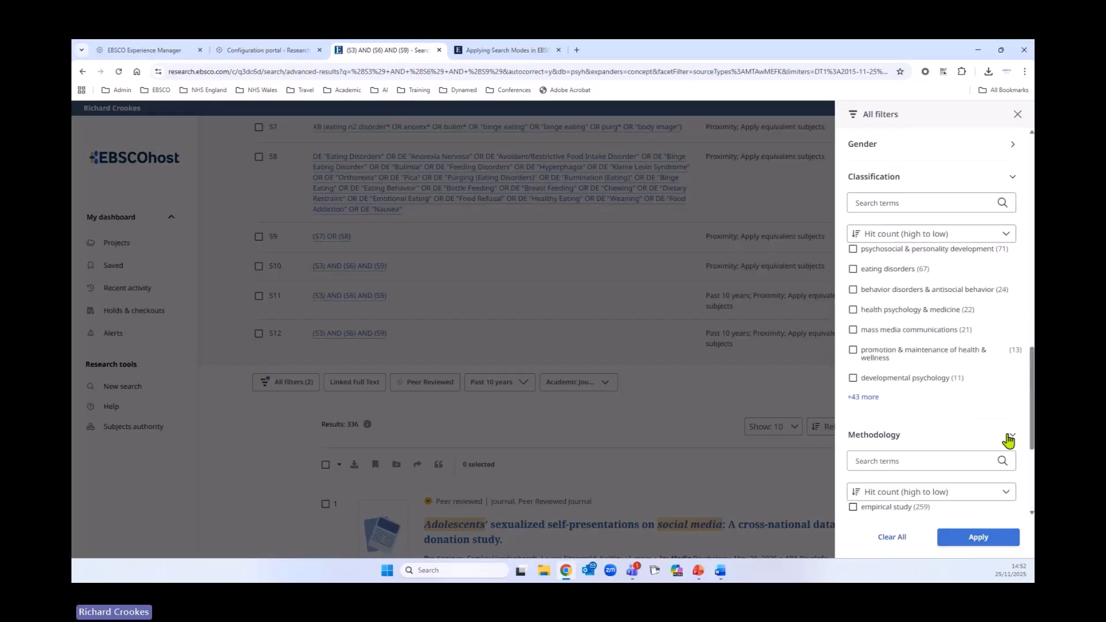
scroll(989, 387, "down", 3)
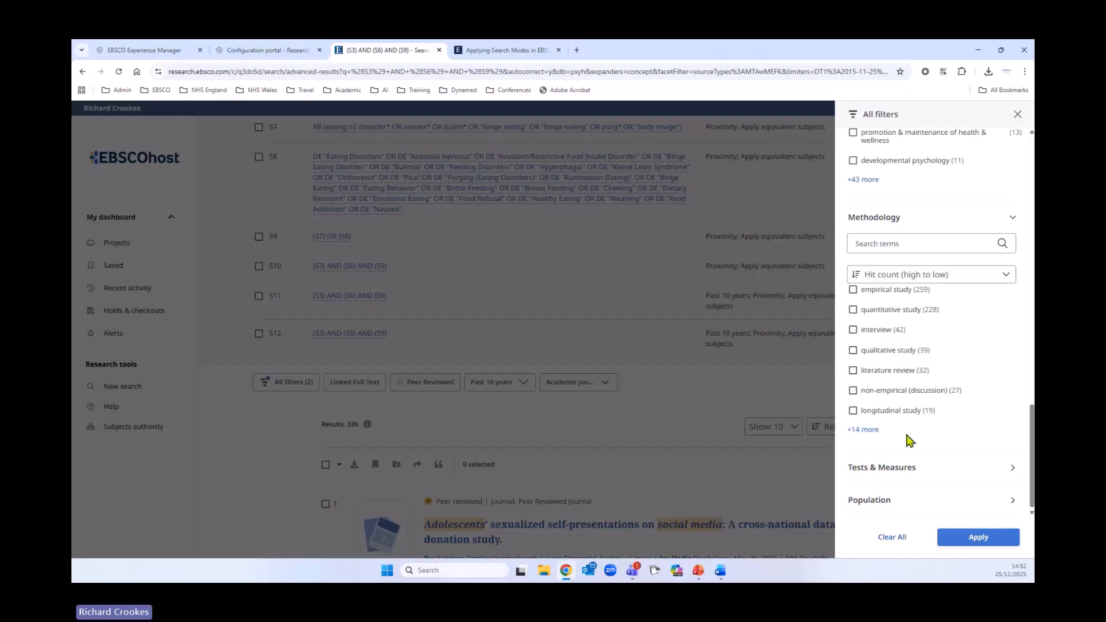
left_click(1011, 221)
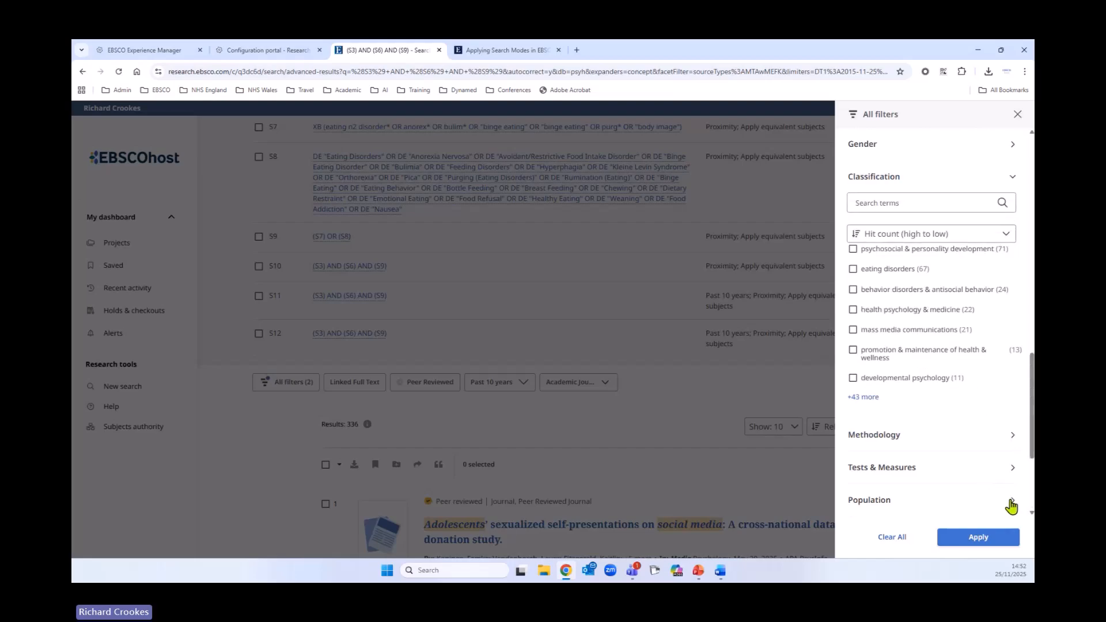
left_click(1009, 501)
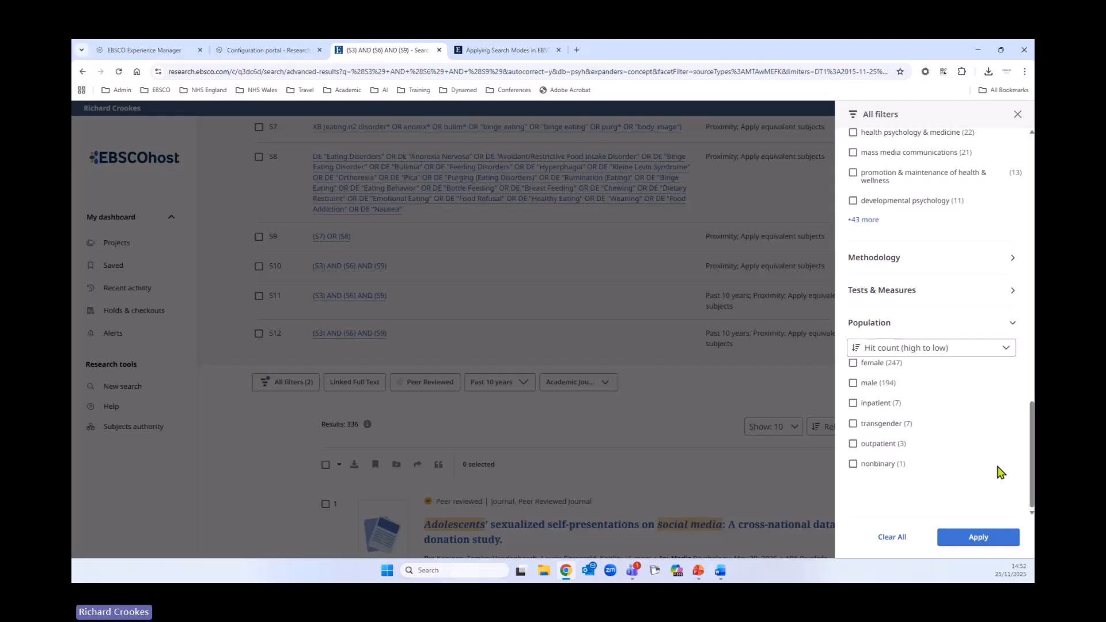
scroll(987, 441, "up", 10)
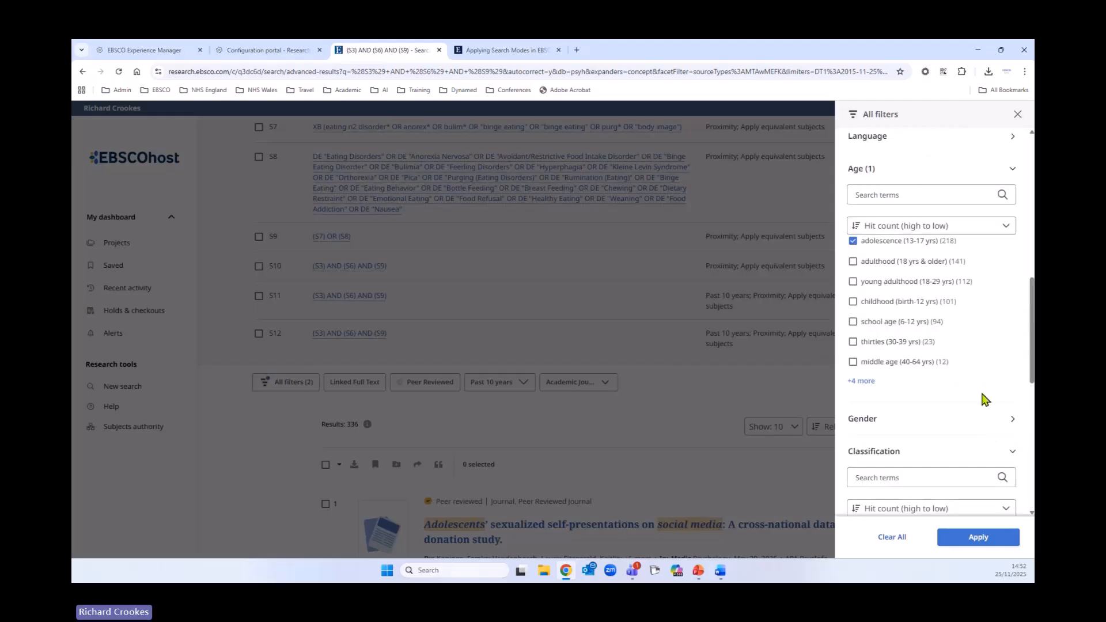
- Apply the adolescence age filter and review the new filtered entry in the search history
left_click(989, 542)
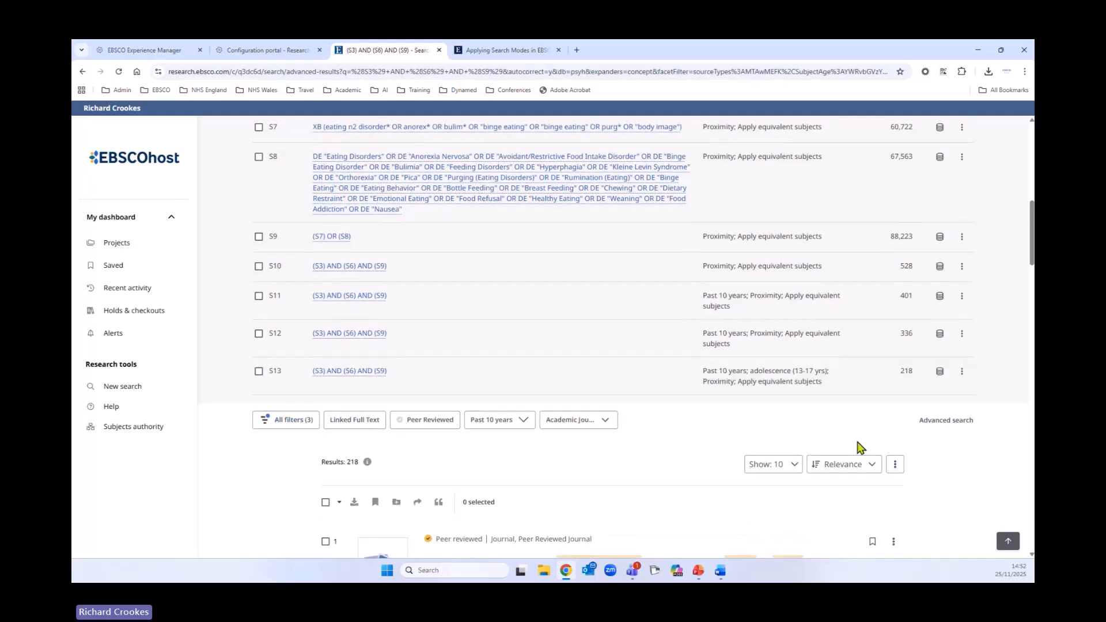
scroll(829, 368, "down", 2)
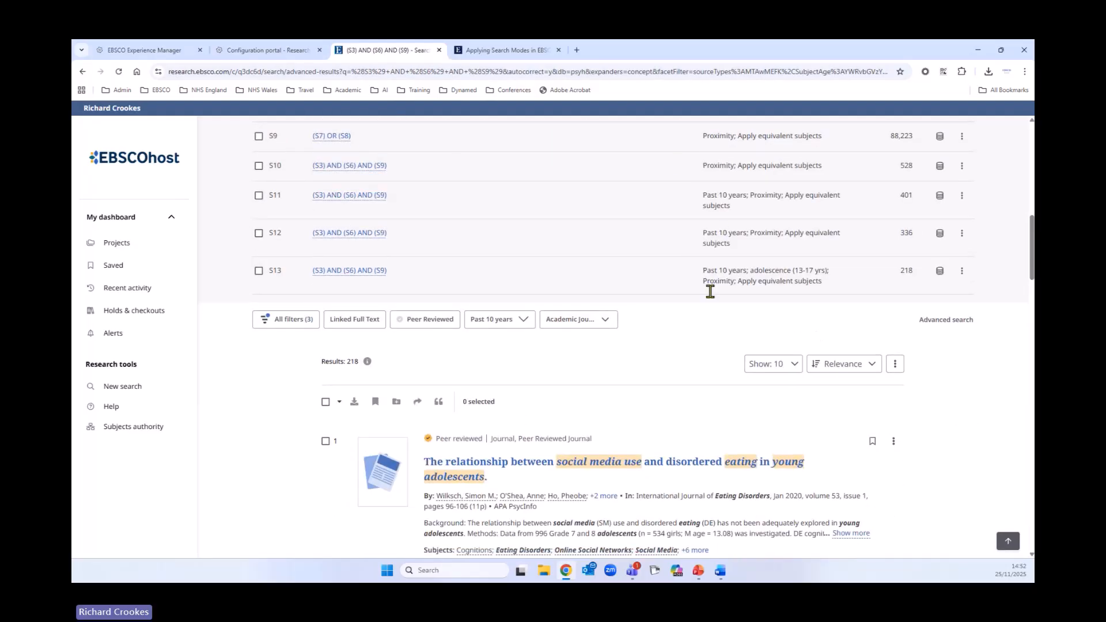
scroll(709, 291, "up", 2)
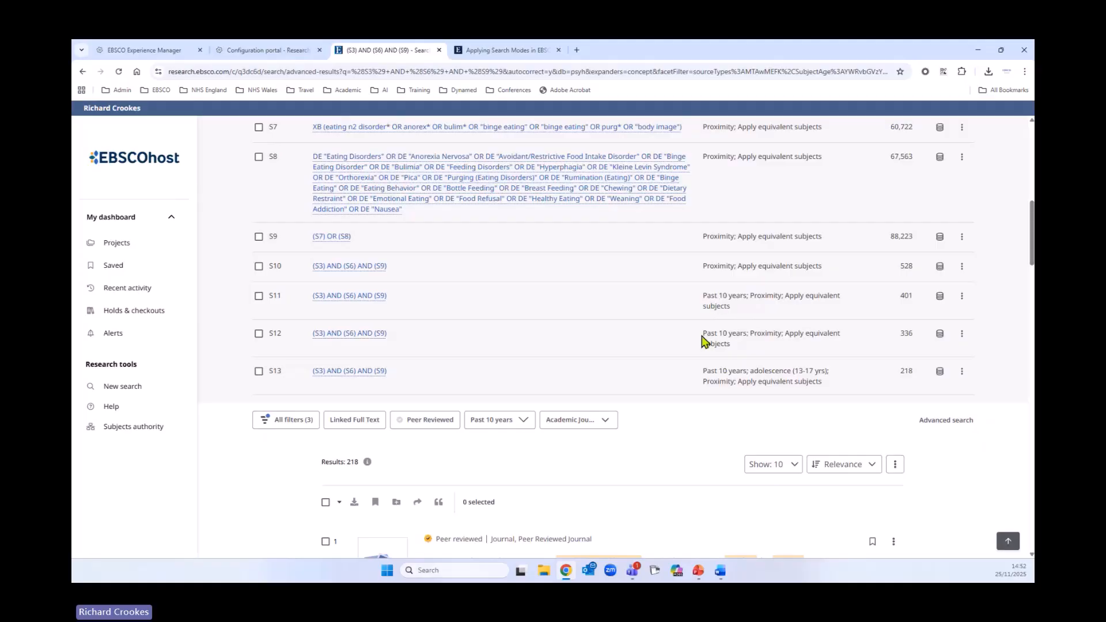
- Select all results on the current page and choose to export the results
left_click_drag(703, 331, 749, 356)
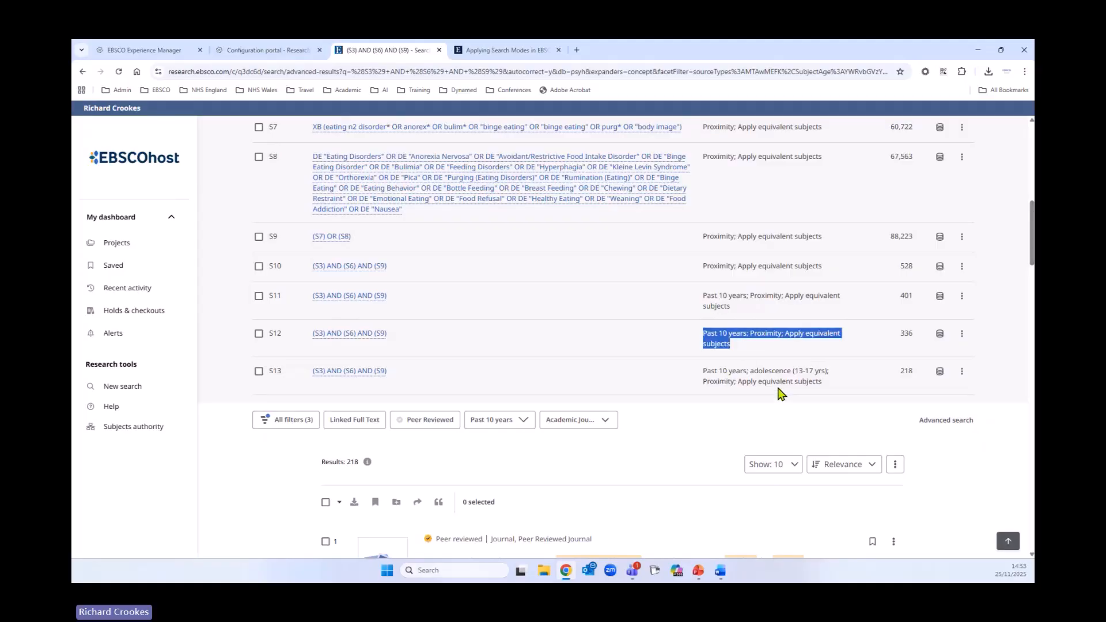
scroll(805, 409, "down", 2)
scroll(805, 410, "down", 3)
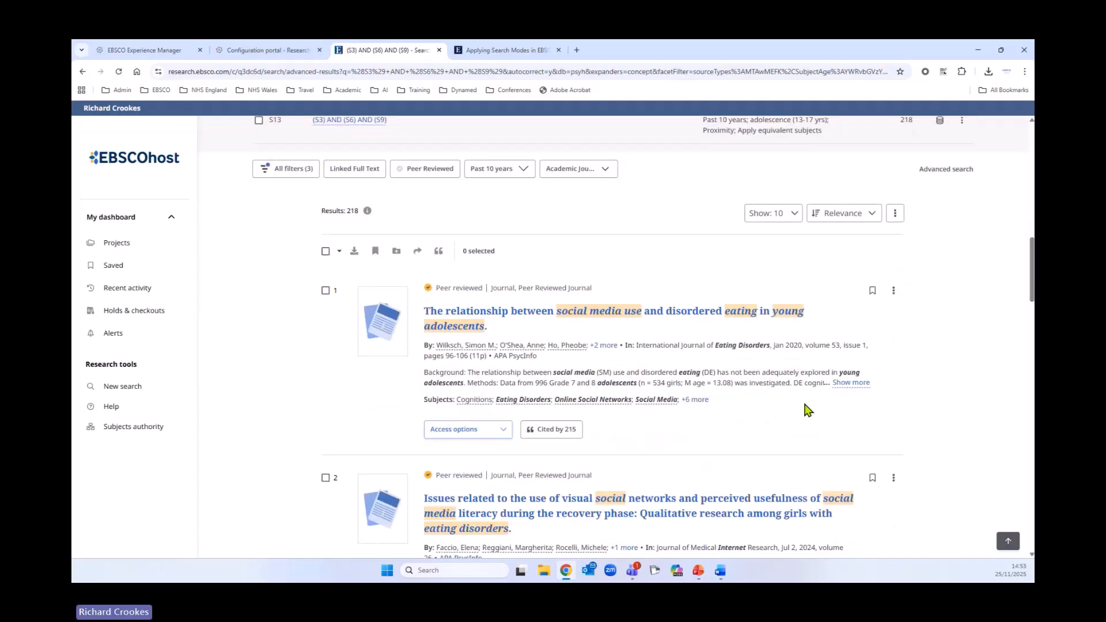
scroll(805, 410, "up", 2)
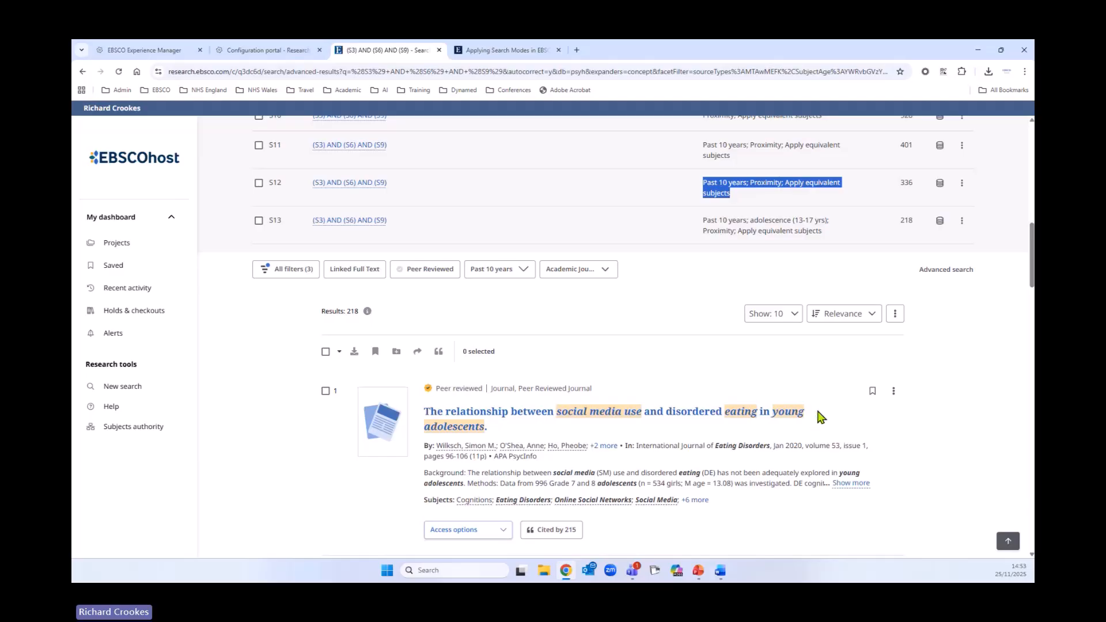
scroll(815, 415, "down", 2)
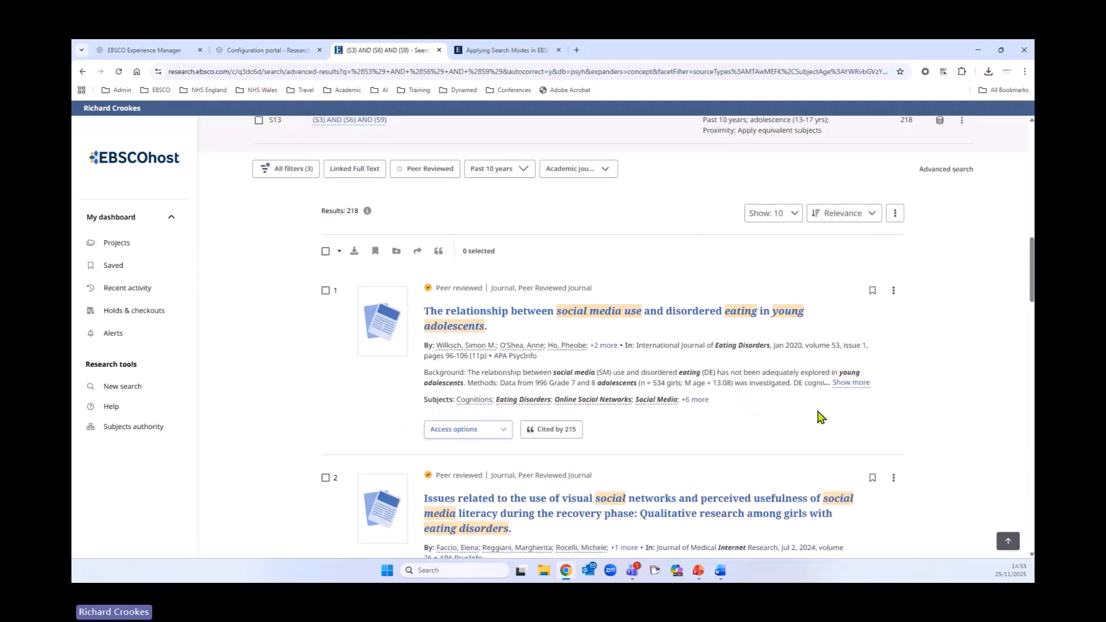
left_click(326, 251)
left_click(340, 251)
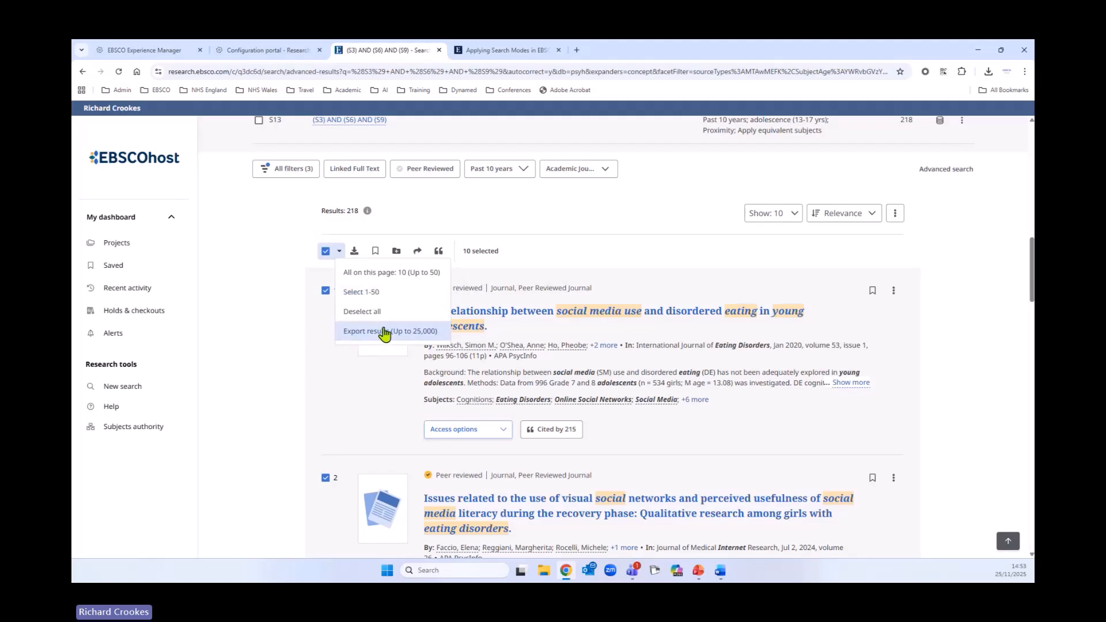
left_click(384, 335)
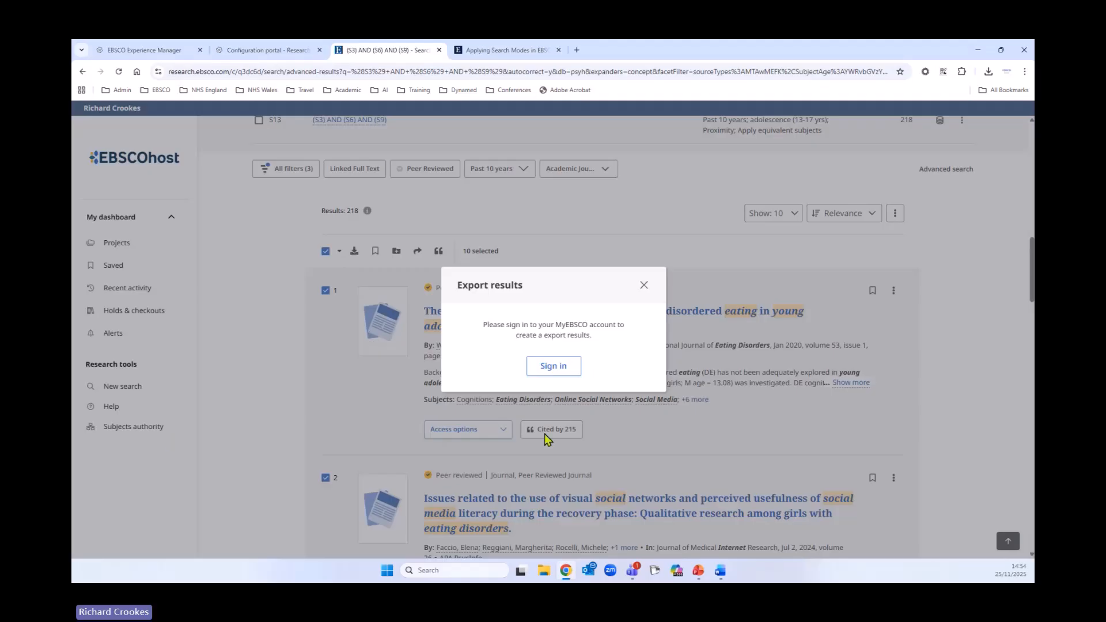
- Open the MyEBSCO sign-in page and look over the account creation form before returning to sign-in
left_click(570, 375)
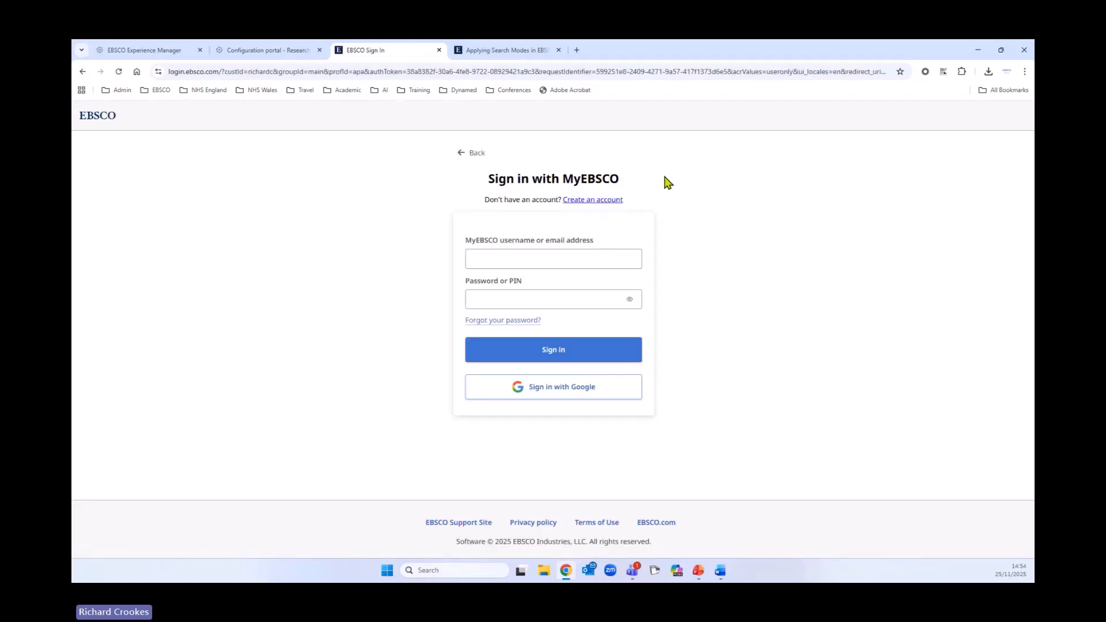
left_click(592, 201)
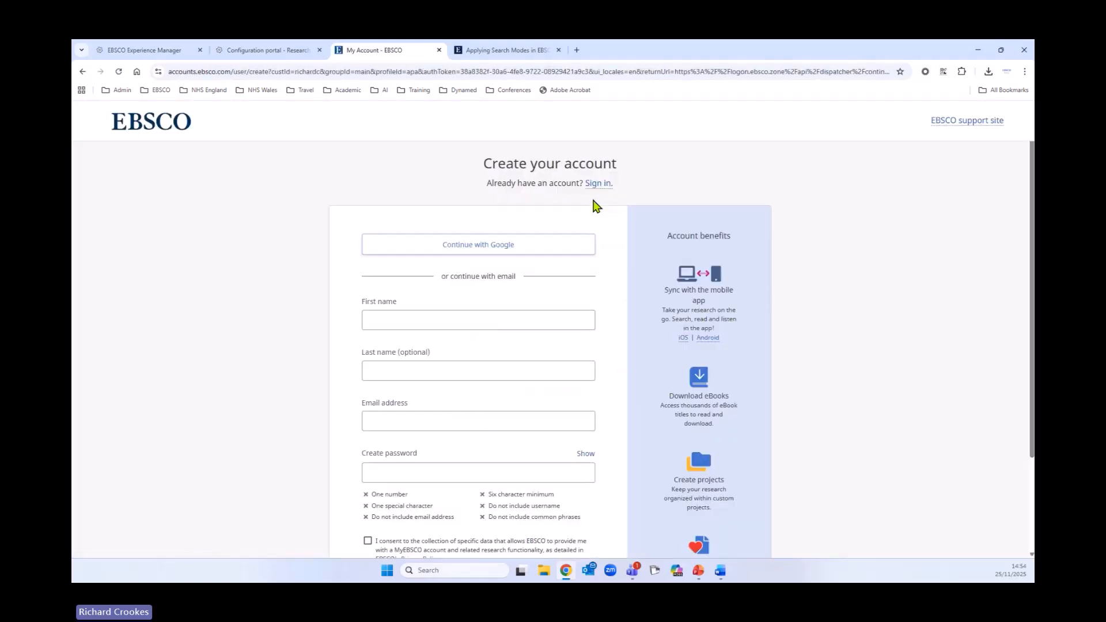
scroll(312, 339, "down", 1)
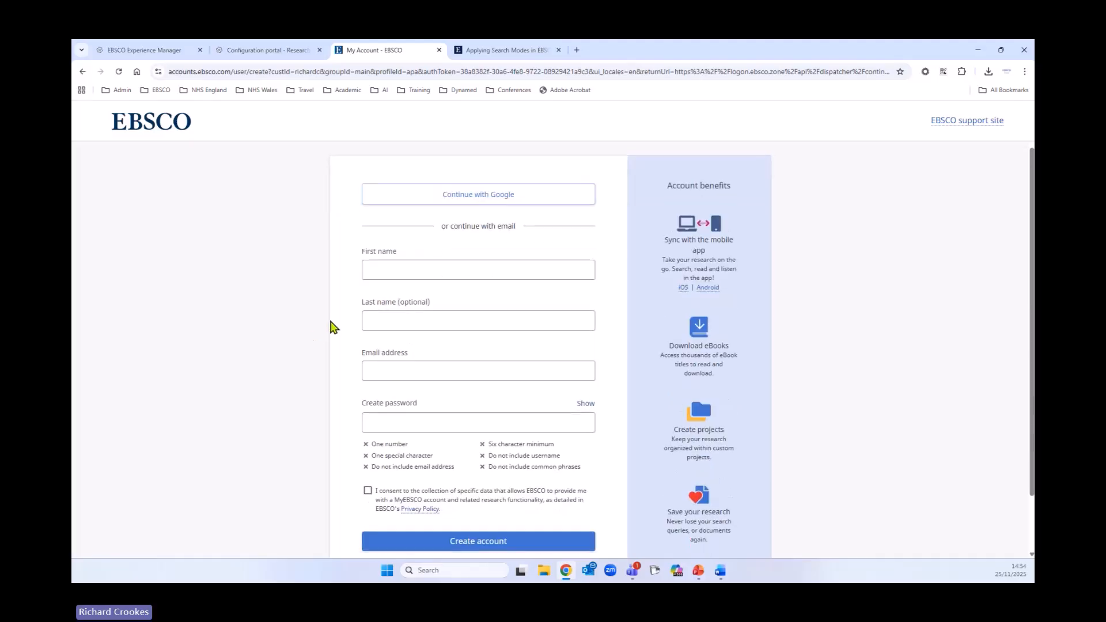
scroll(242, 277, "down", 1)
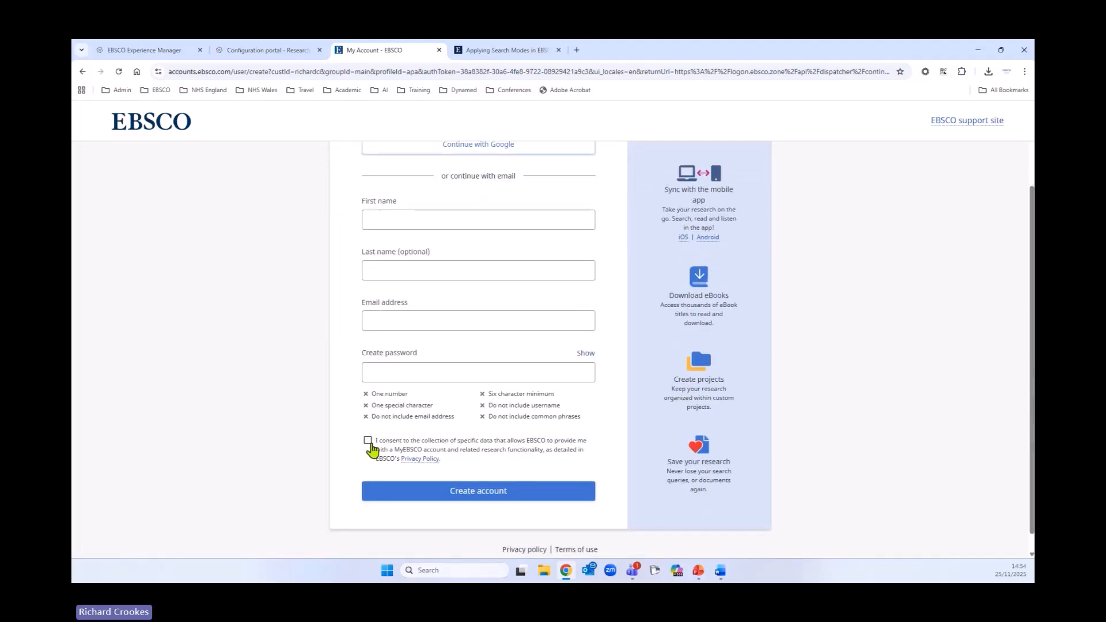
scroll(326, 403, "up", 2)
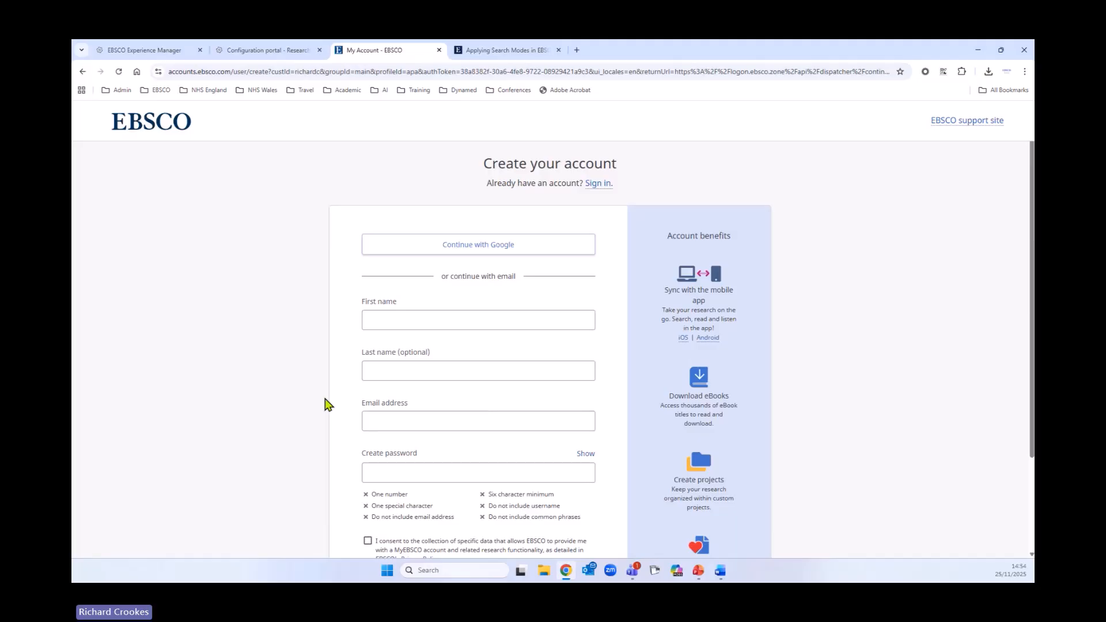
left_click(597, 184)
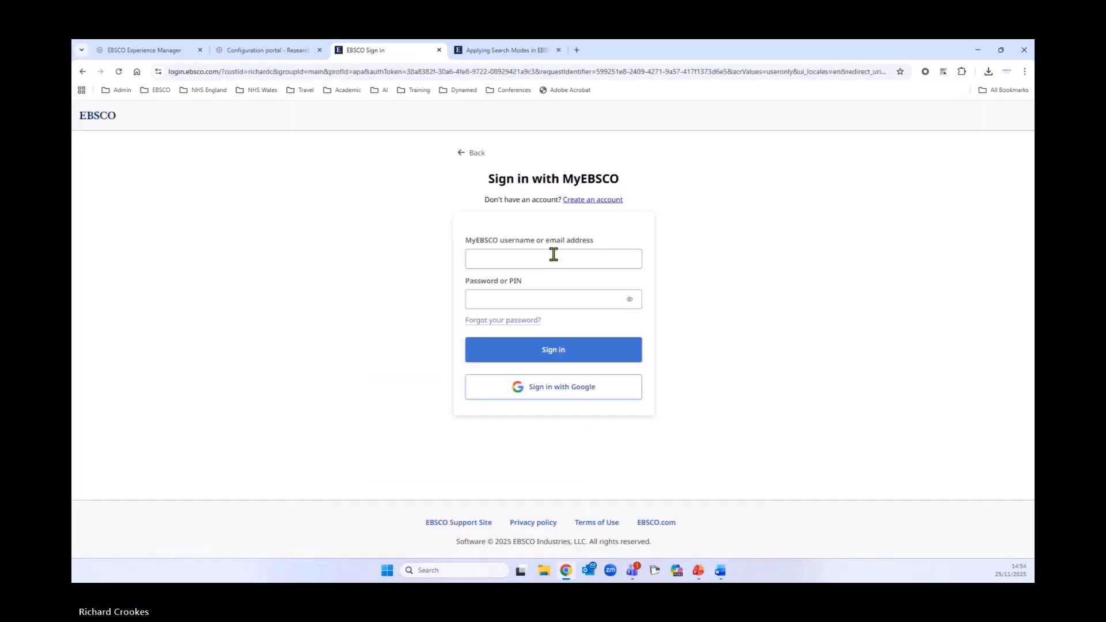
- Sign in to MyEBSCO with the account username and password
left_click(553, 255)
left_click(552, 288)
left_click(558, 302)
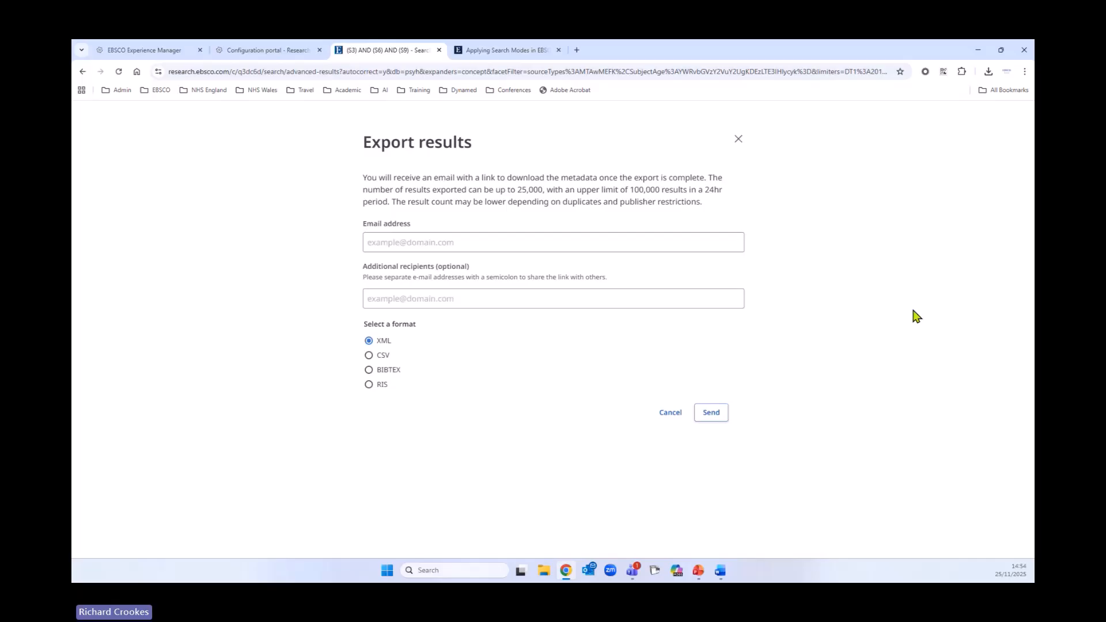
- Enter the user's e-mail address as the export recipient
left_click(406, 236)
left_click(433, 271)
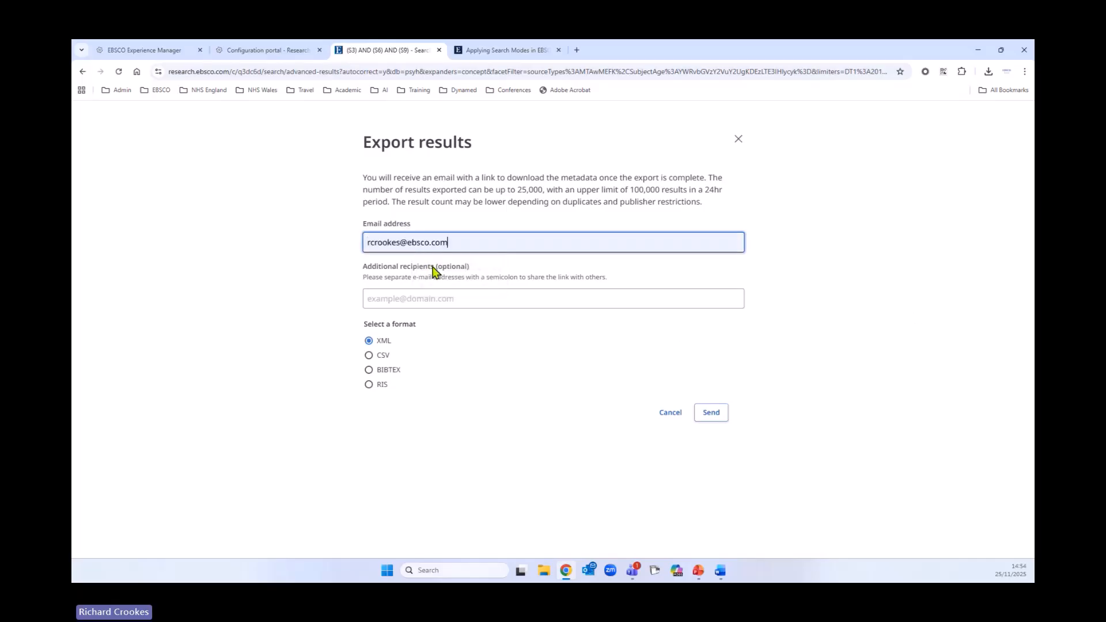
left_click(433, 298)
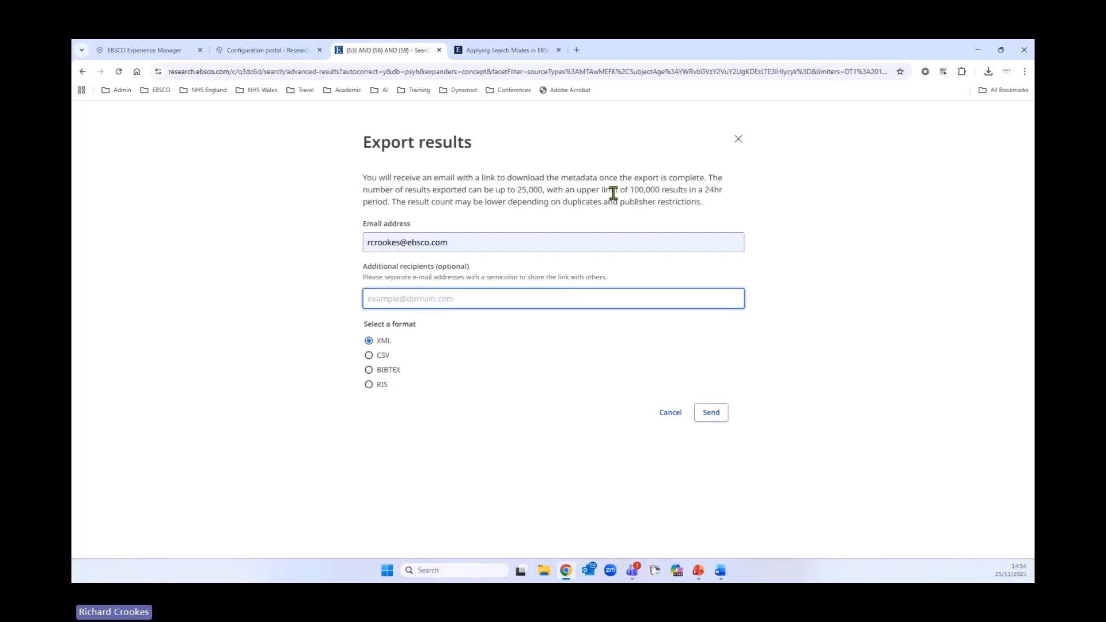
- Select the RIS format, send the export request and close the confirmation
double_click(711, 178)
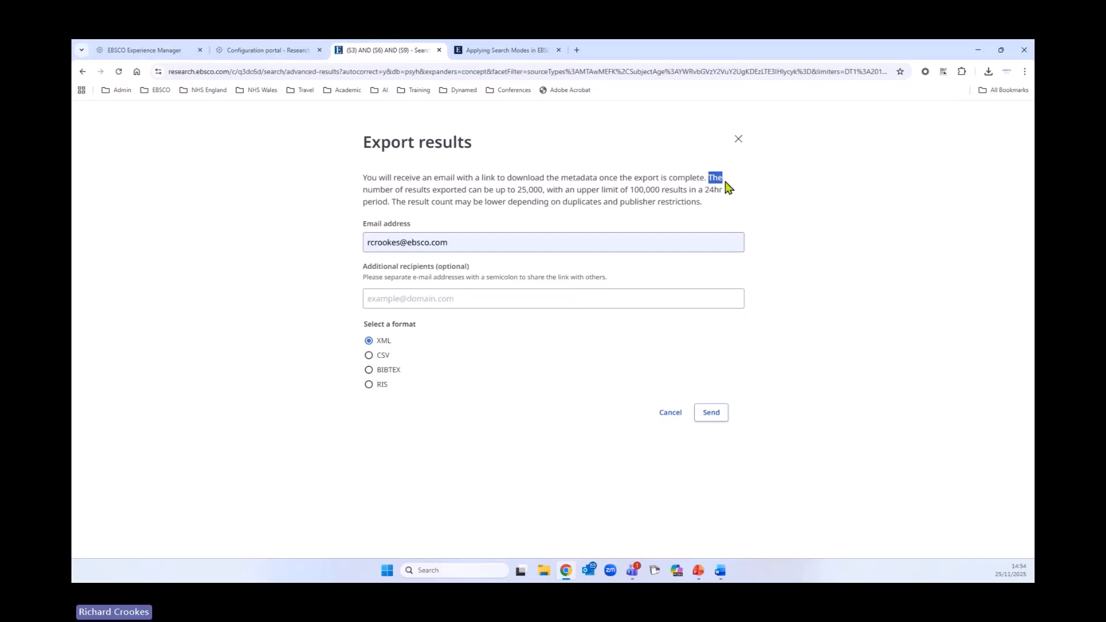
left_click_drag(727, 188, 733, 205)
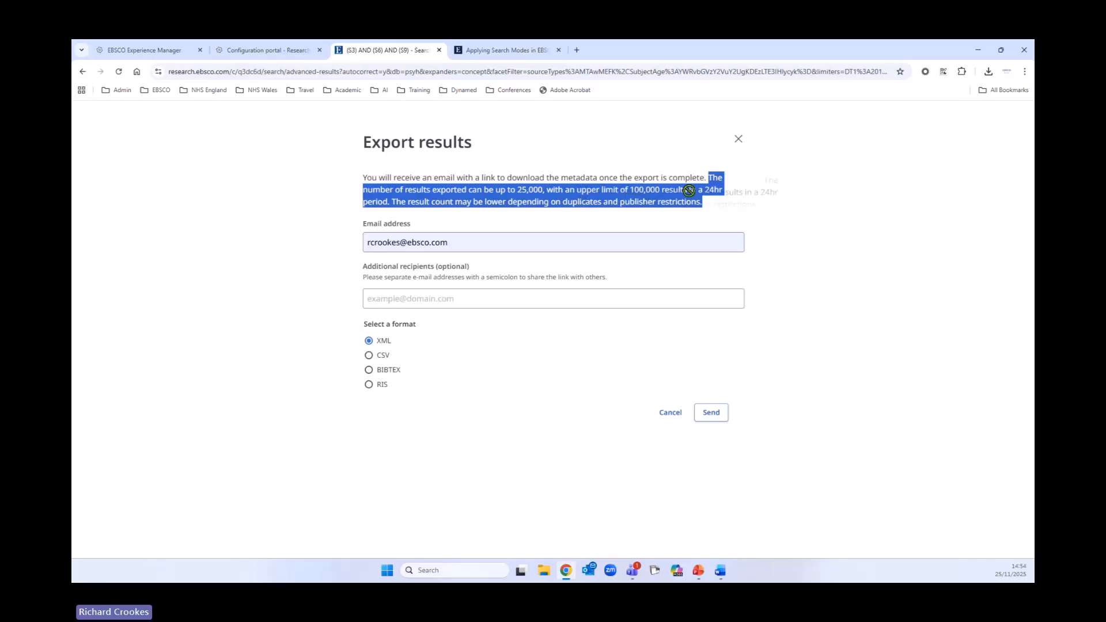
left_click(815, 208)
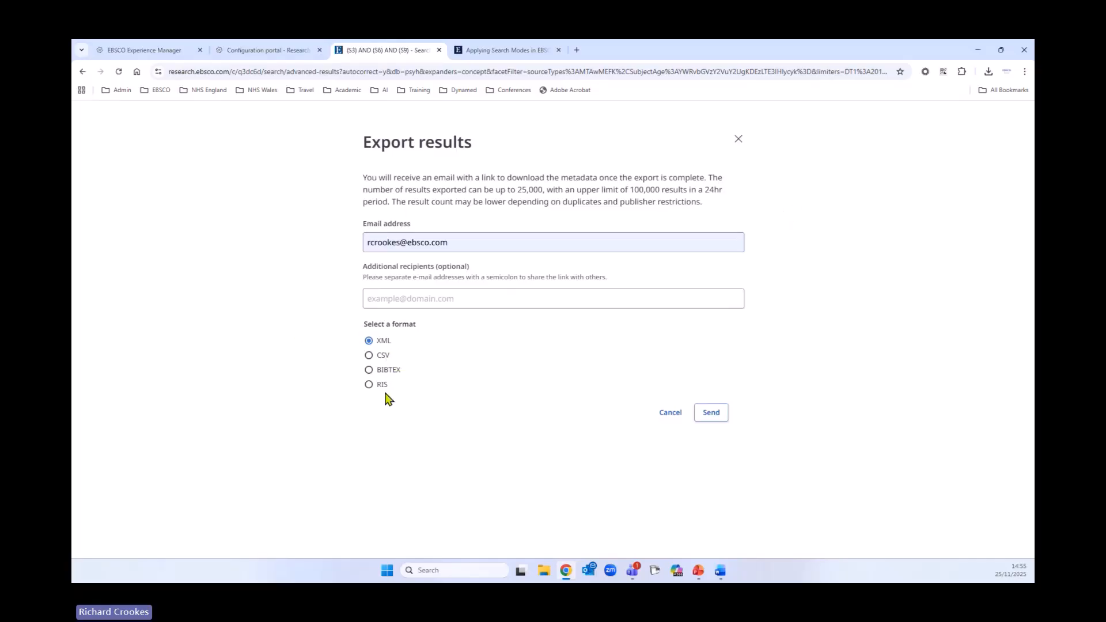
left_click(369, 385)
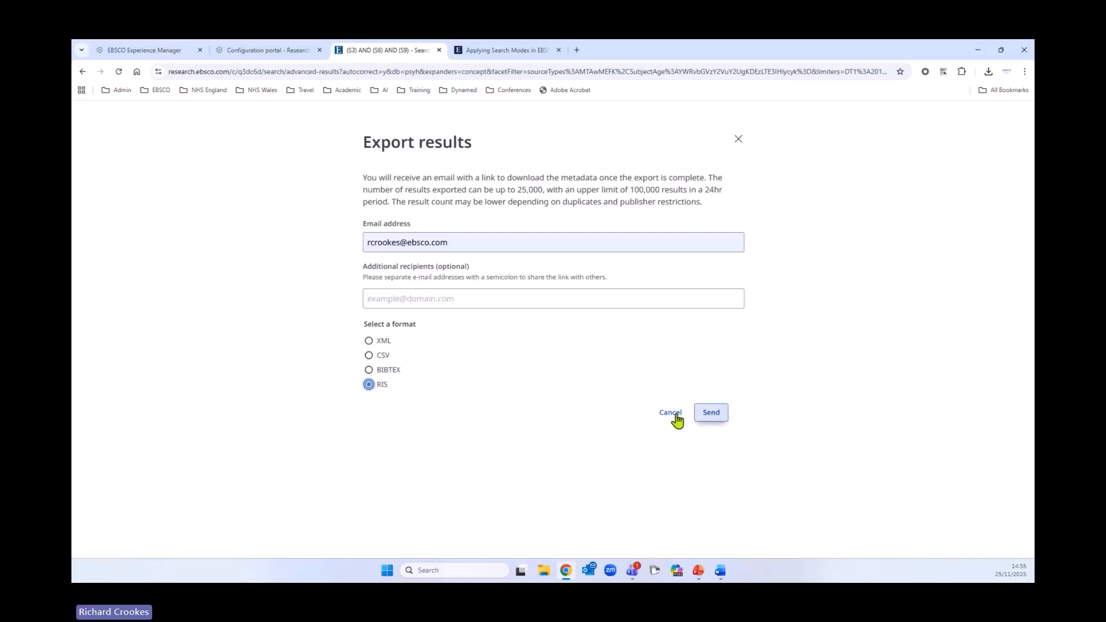
left_click(711, 414)
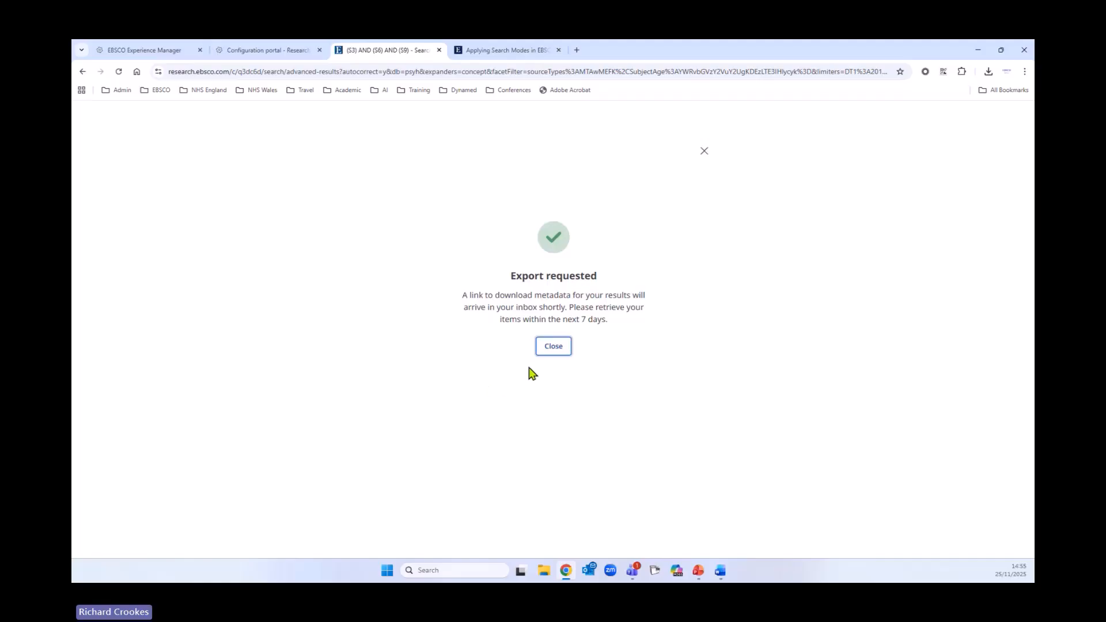
left_click(555, 348)
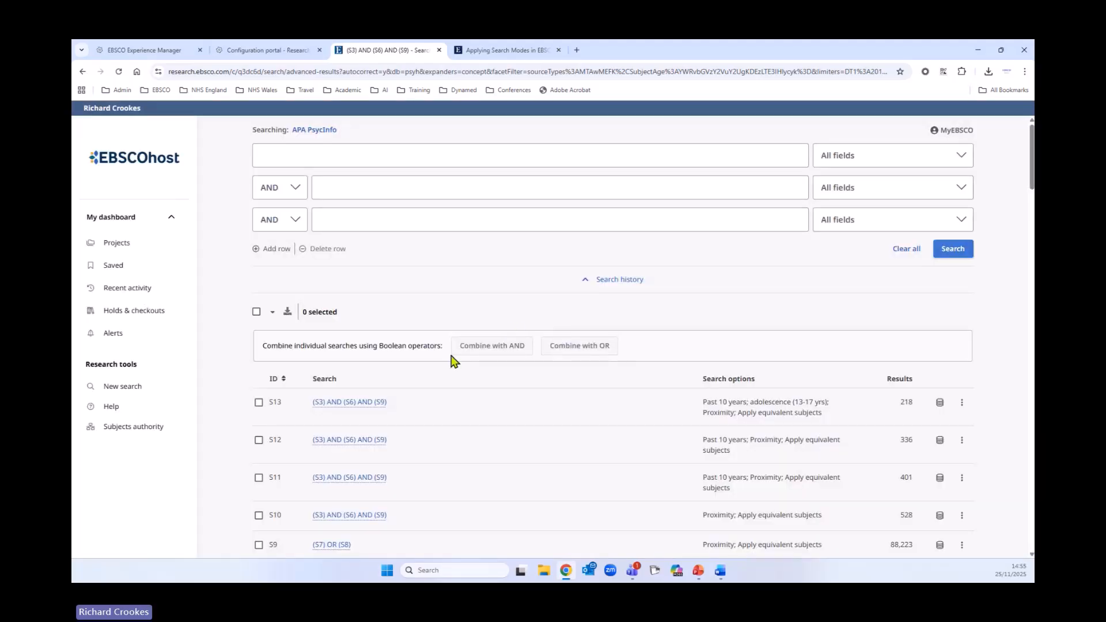
- Select all results on the page and view the download format options without downloading
scroll(452, 357, "down", 4)
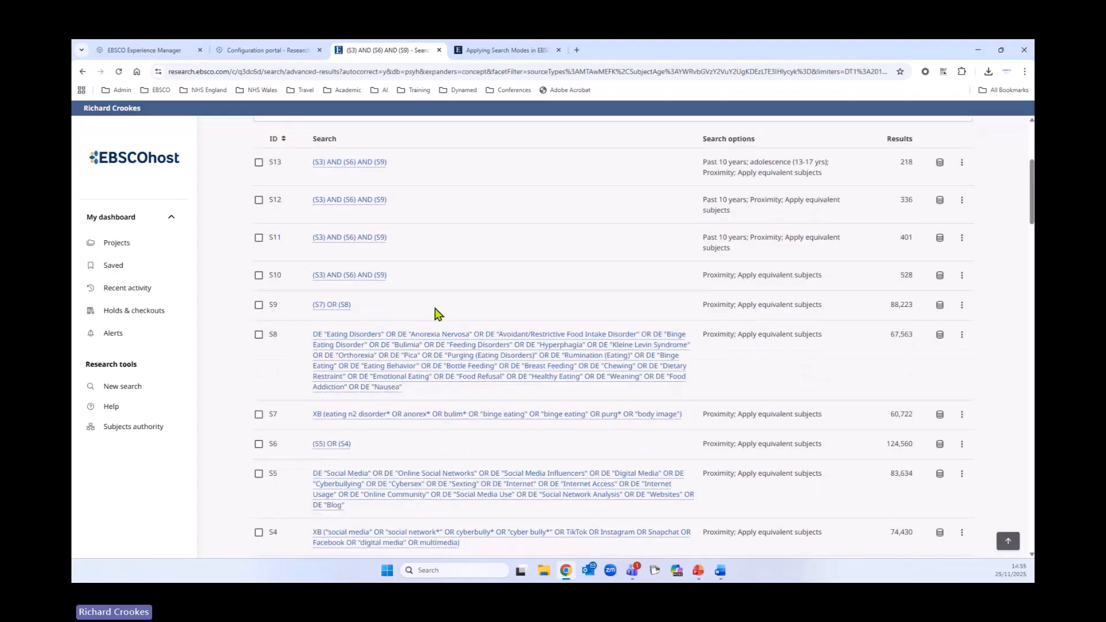
scroll(436, 313, "down", 9)
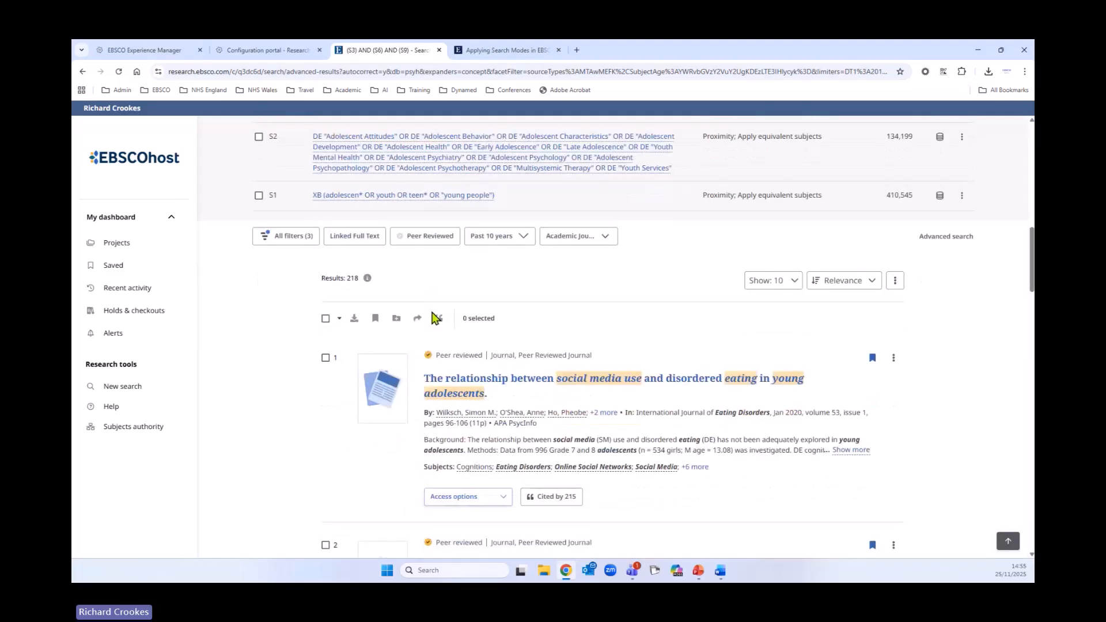
scroll(435, 318, "down", 2)
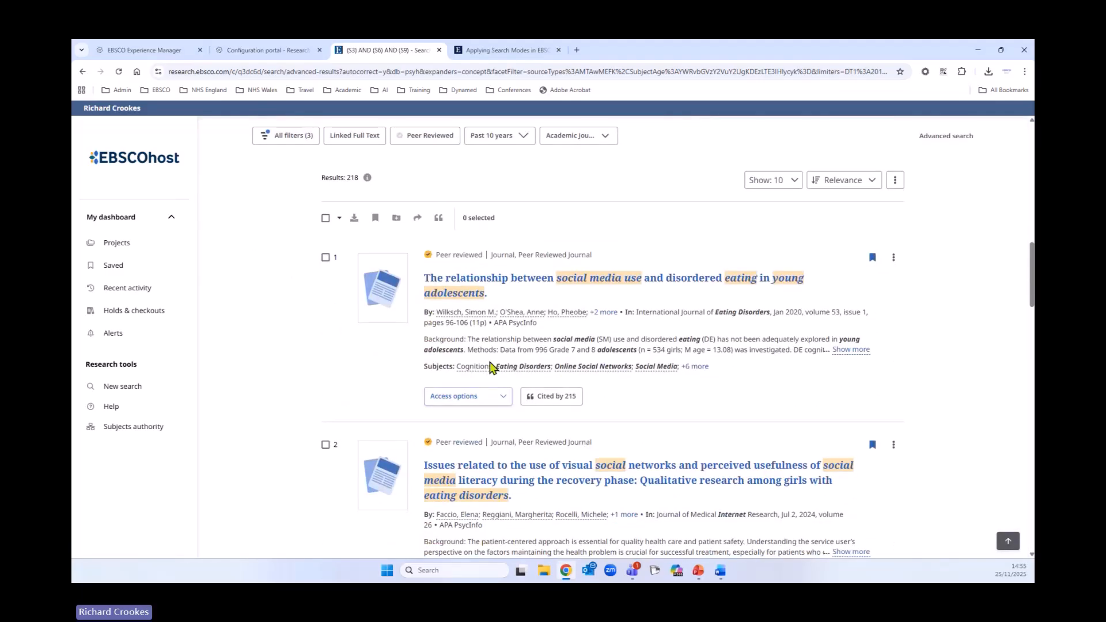
left_click(326, 218)
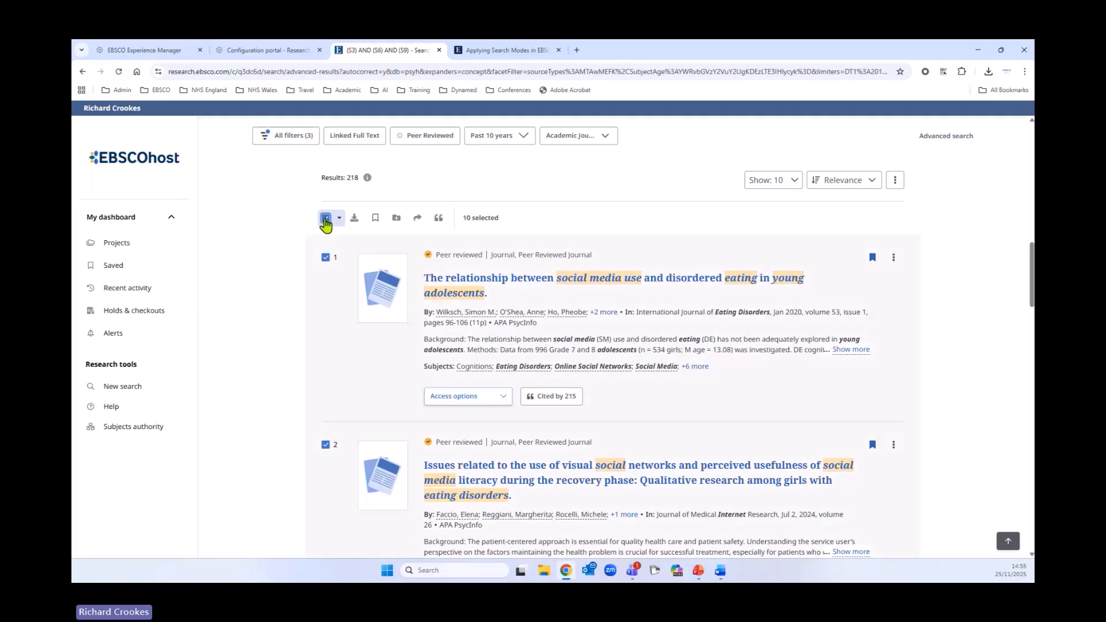
left_click(340, 218)
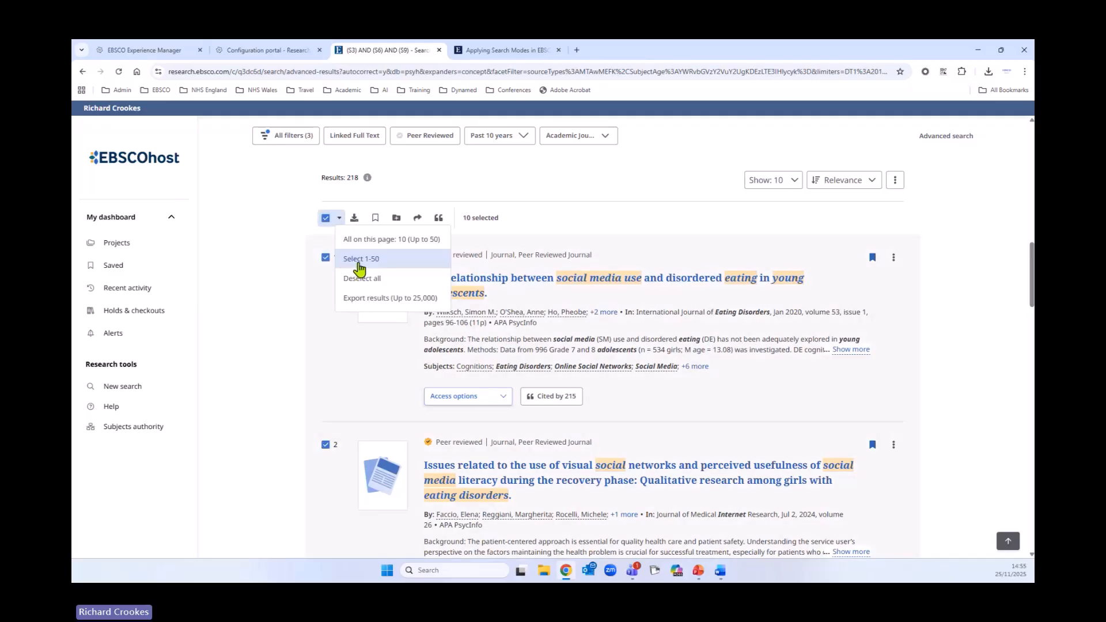
left_click(354, 218)
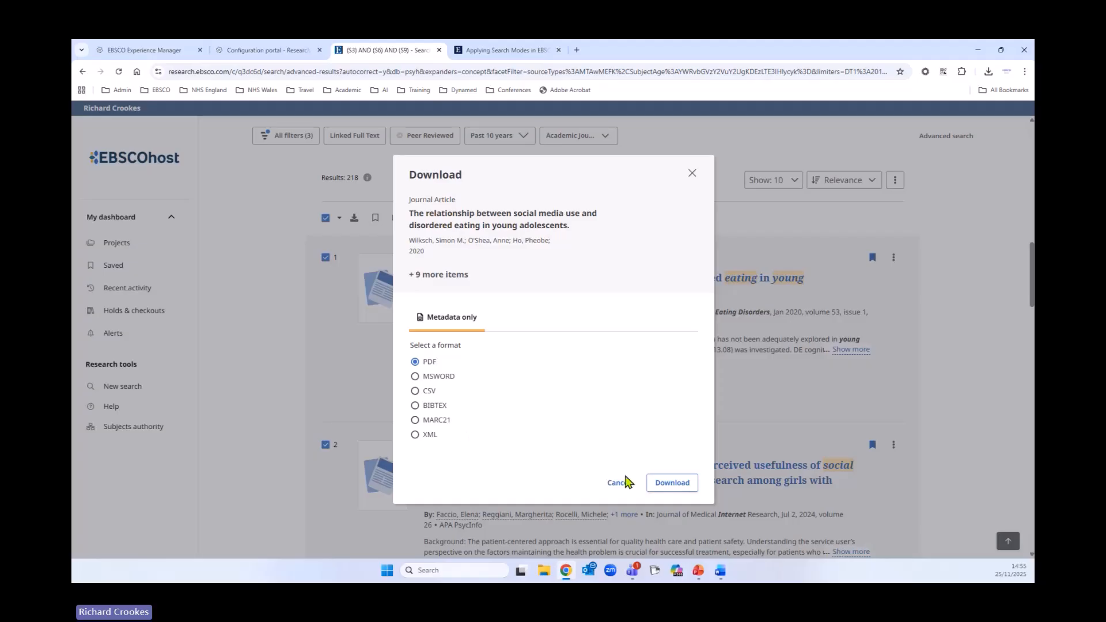
left_click(620, 485)
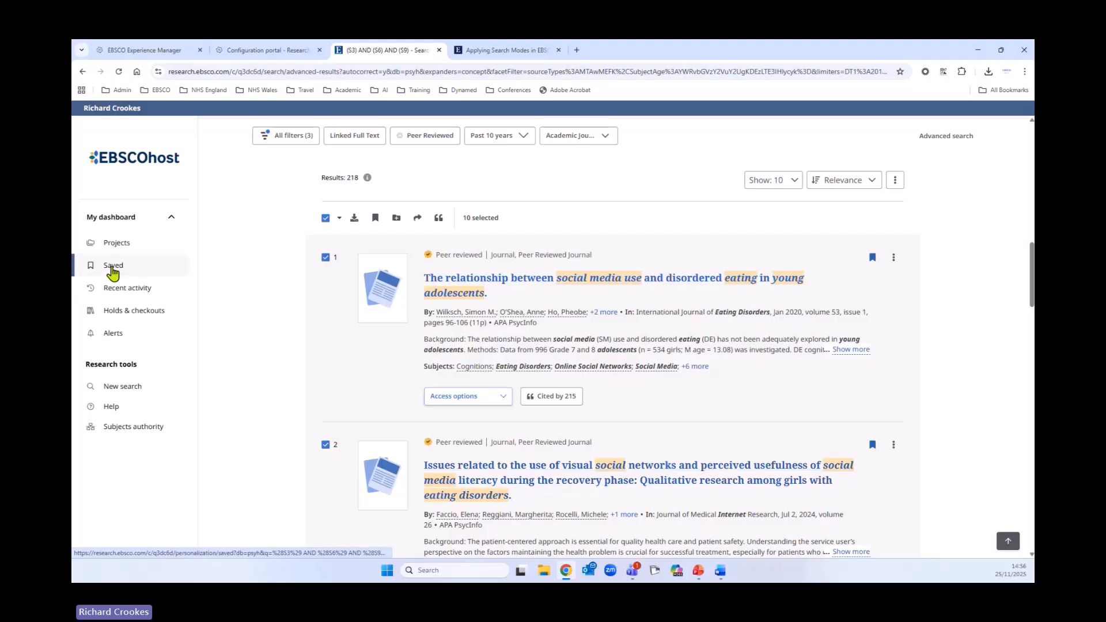
- View the Saved records page and return to the search results
left_click(113, 266)
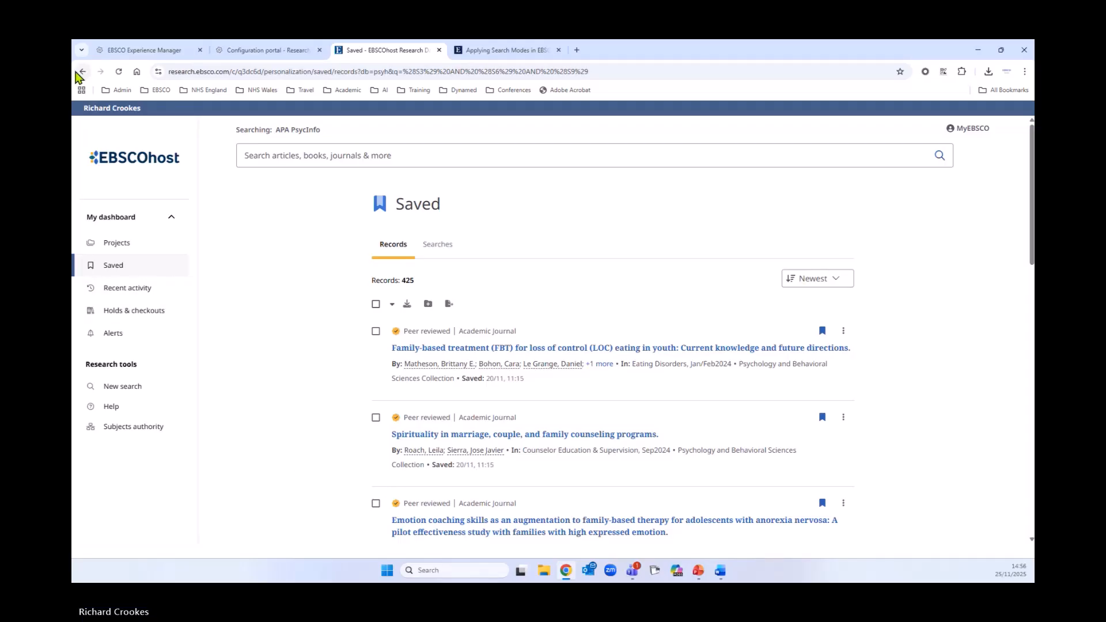
left_click(79, 72)
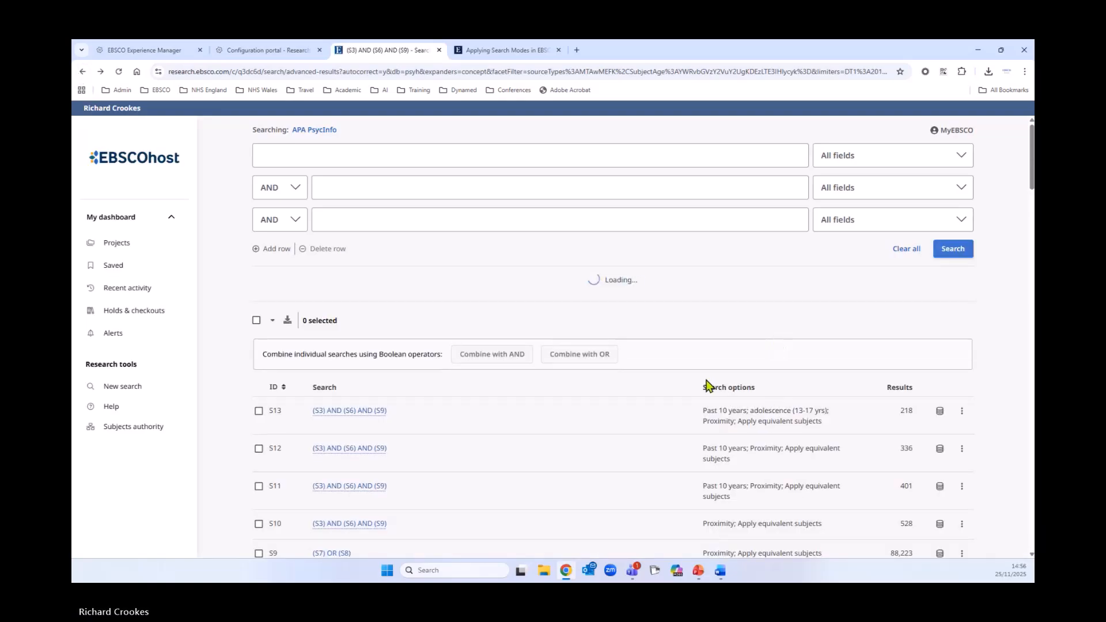
scroll(414, 377, "down", 10)
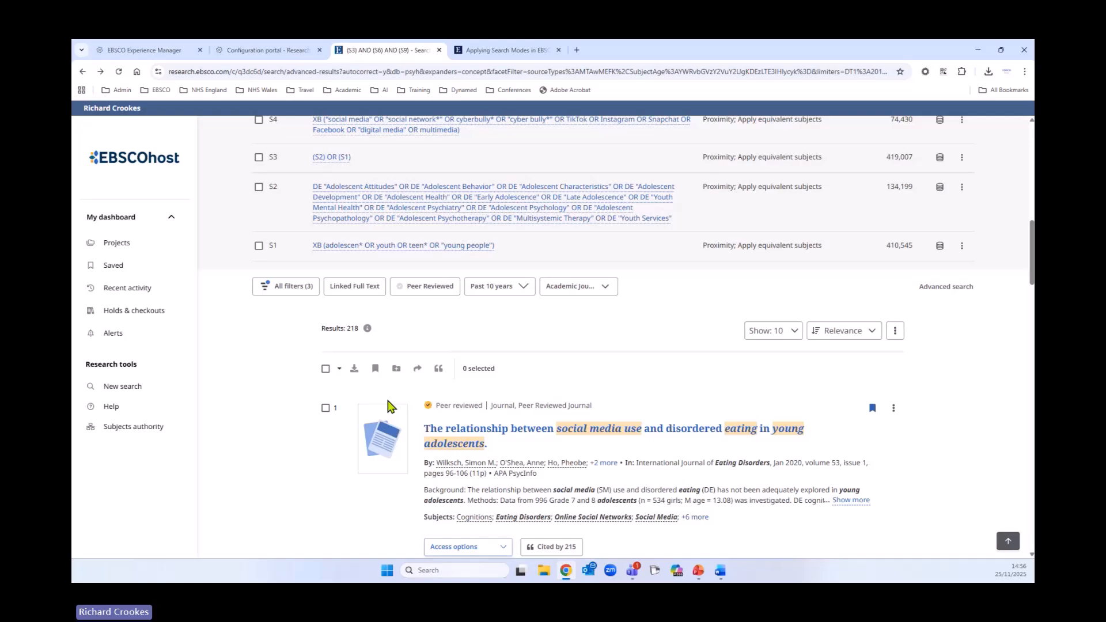
- Select all results on the page and start adding them to a new project named "Social Media and Eating Disorders"
left_click(326, 368)
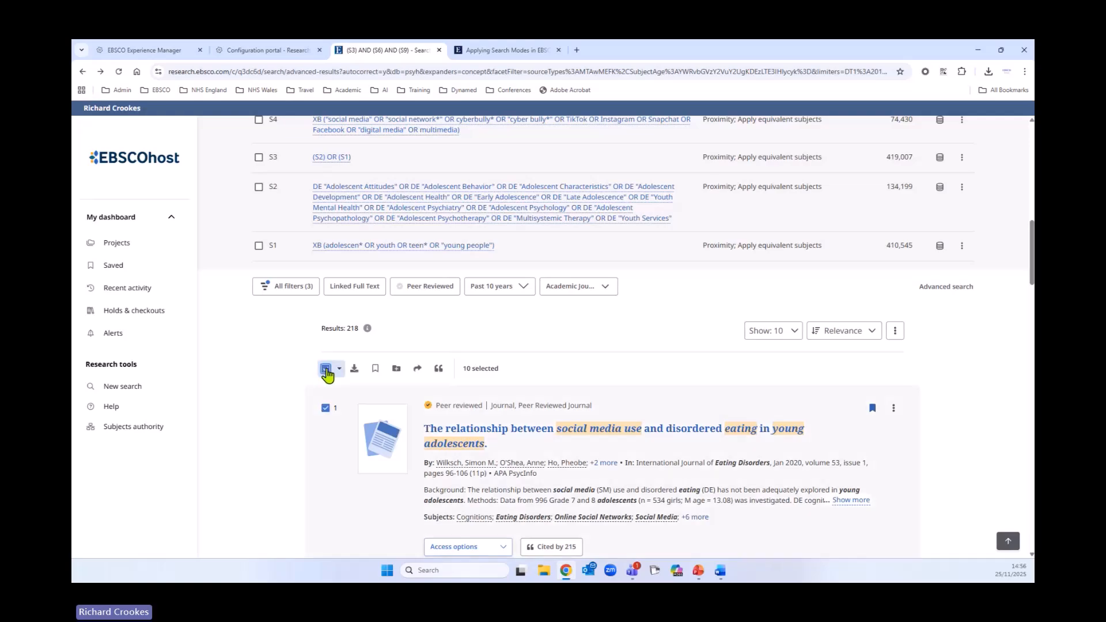
left_click(396, 369)
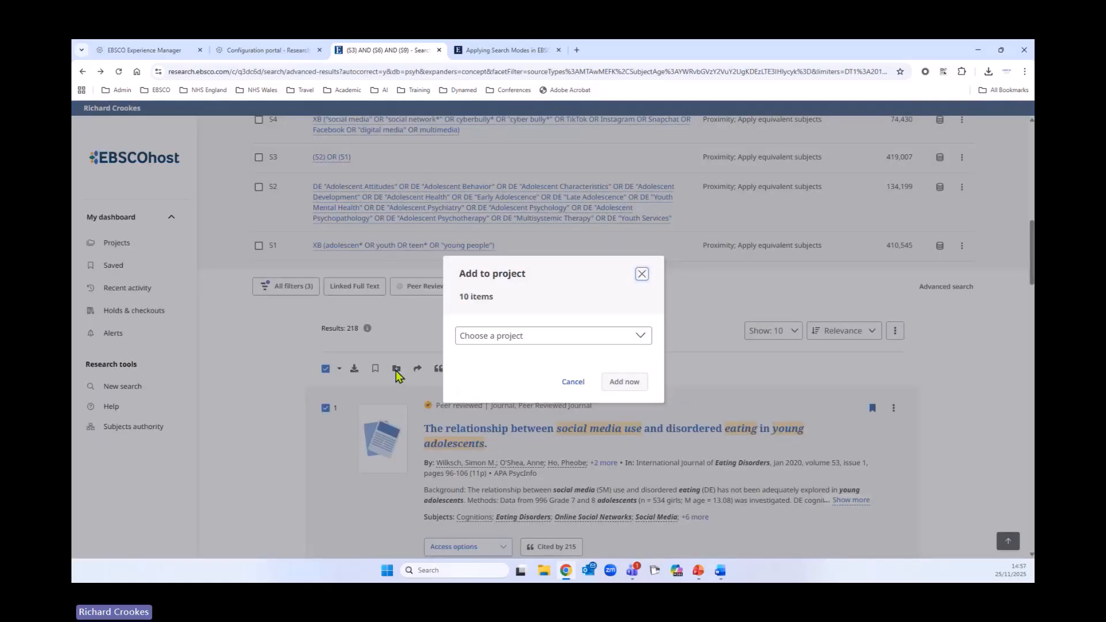
left_click(628, 339)
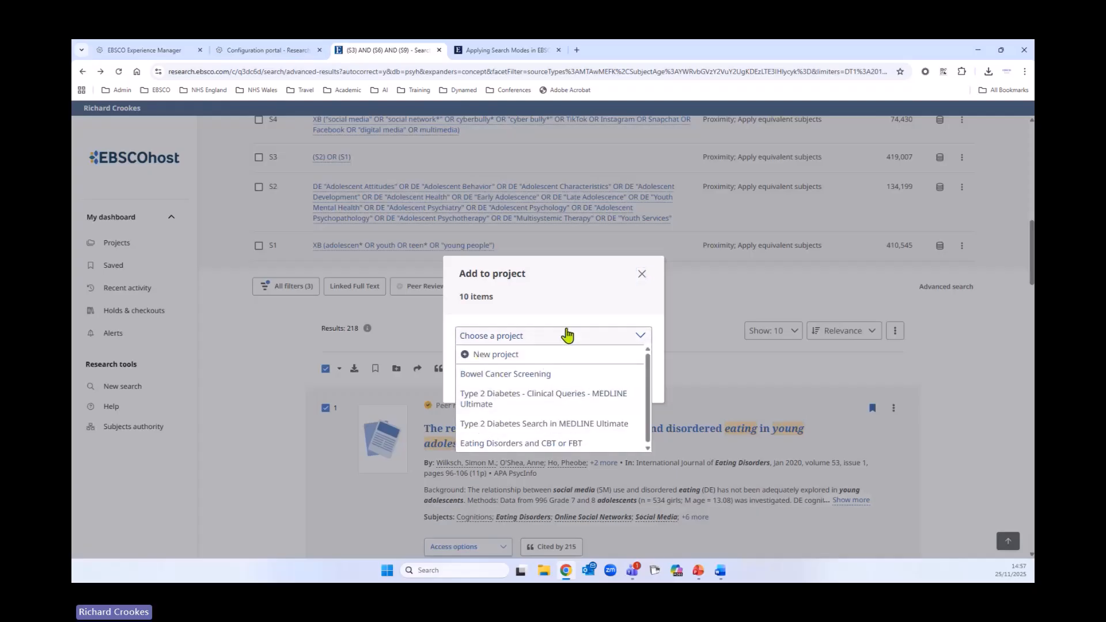
left_click(486, 354)
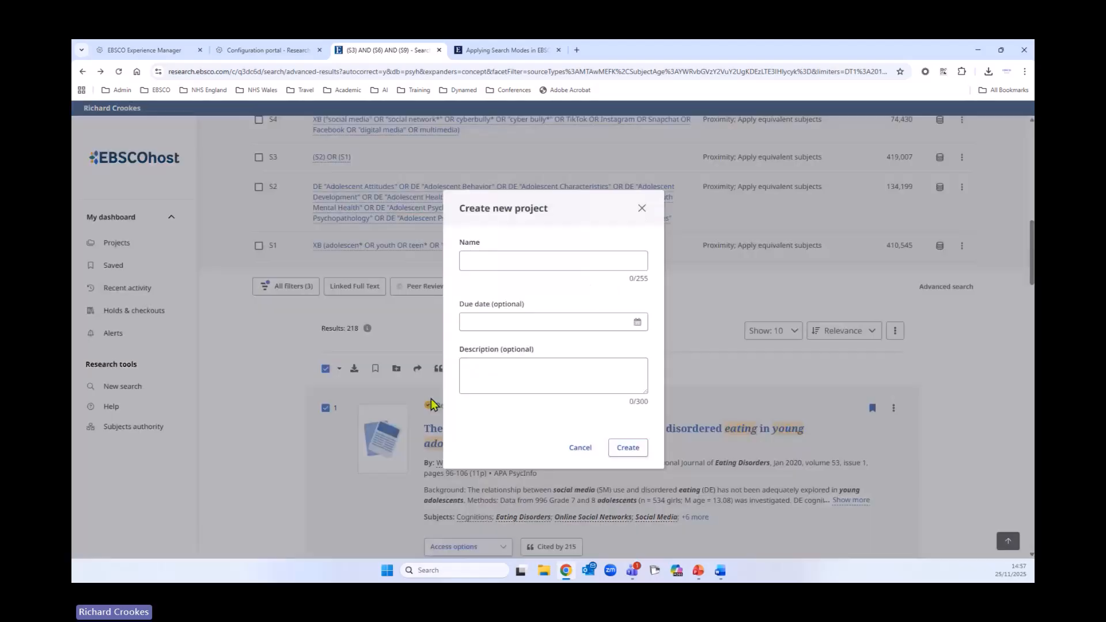
left_click(490, 262)
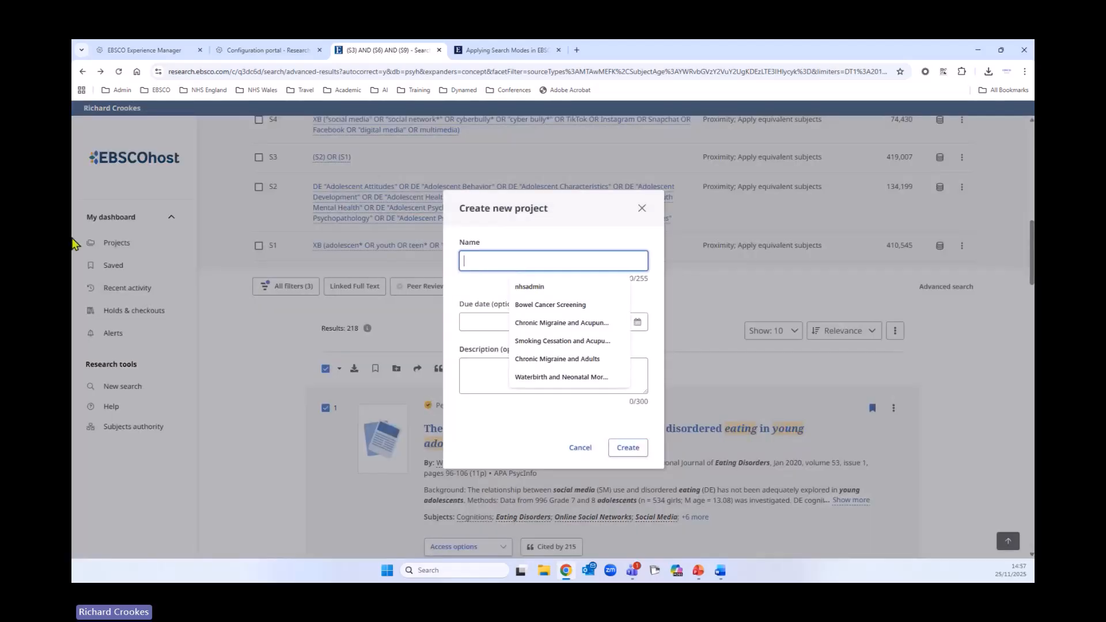
type("Soci")
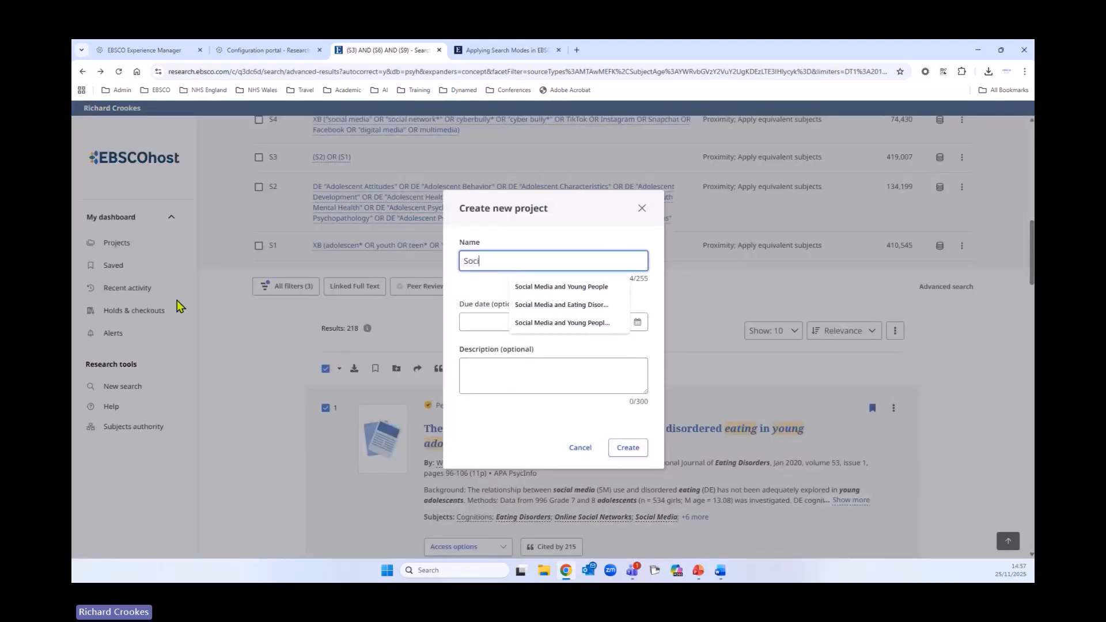
left_click(524, 305)
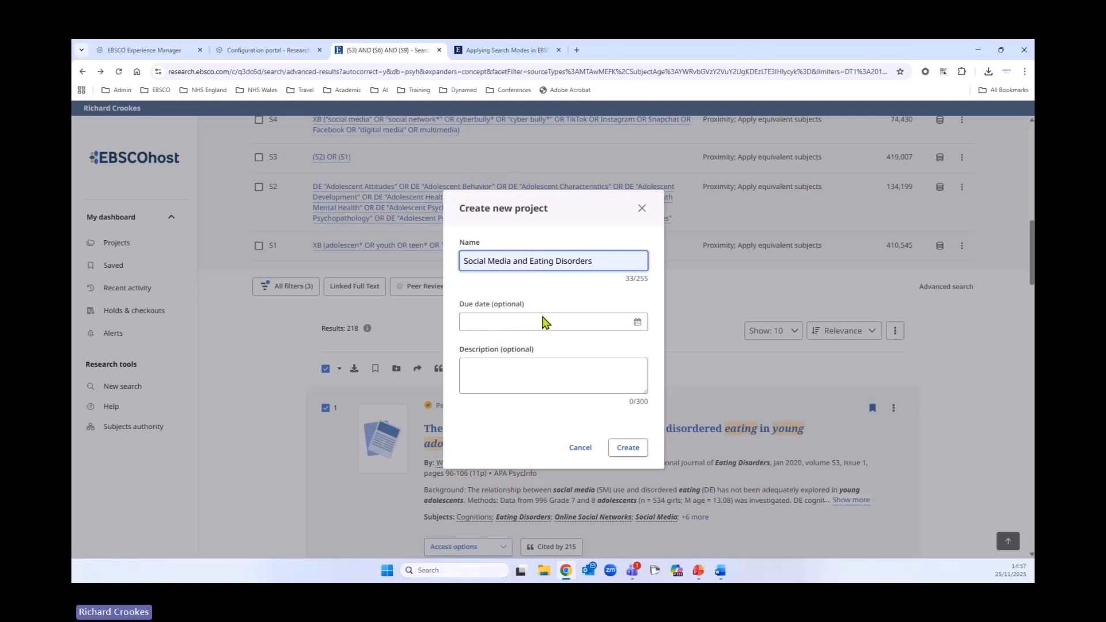
- Set the new project's due date to 19/12/2025 and create the project
left_click(637, 323)
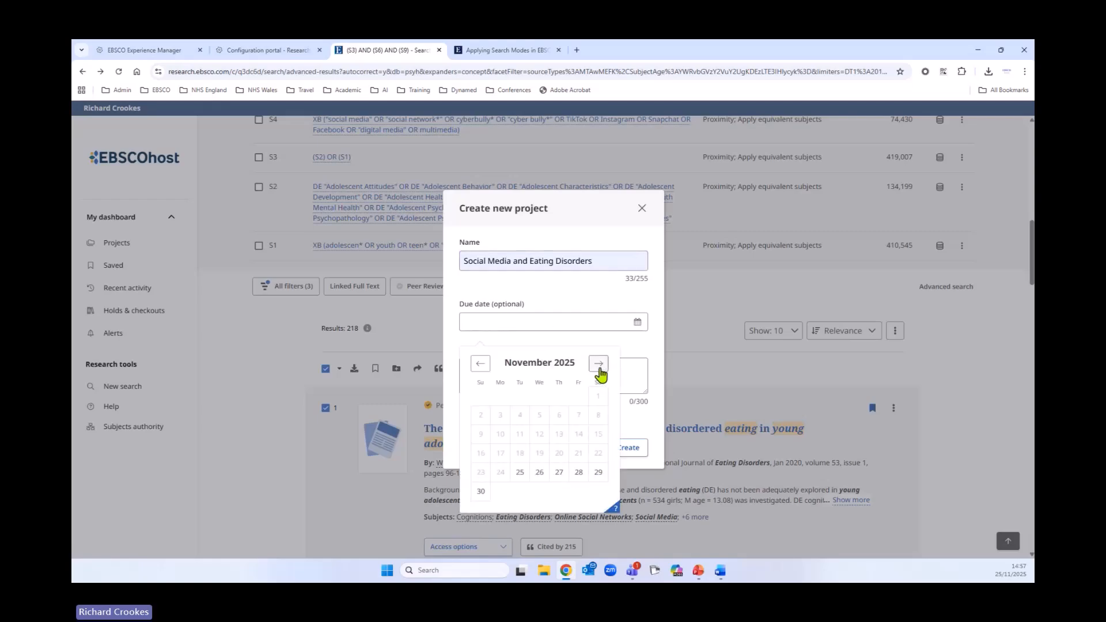
left_click(599, 369)
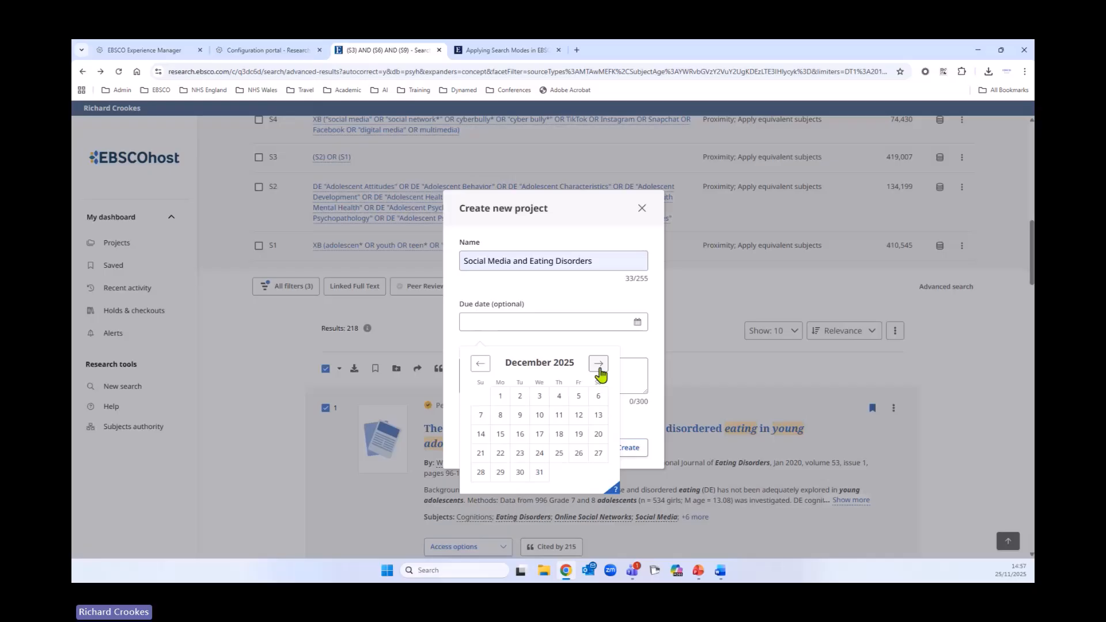
left_click(578, 434)
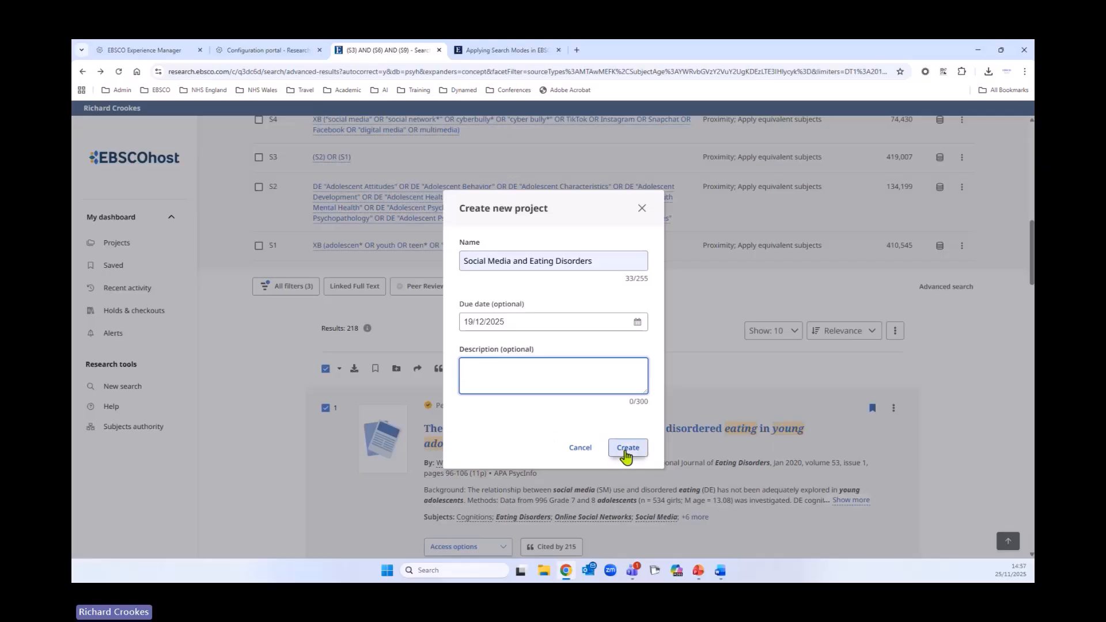
left_click(625, 450)
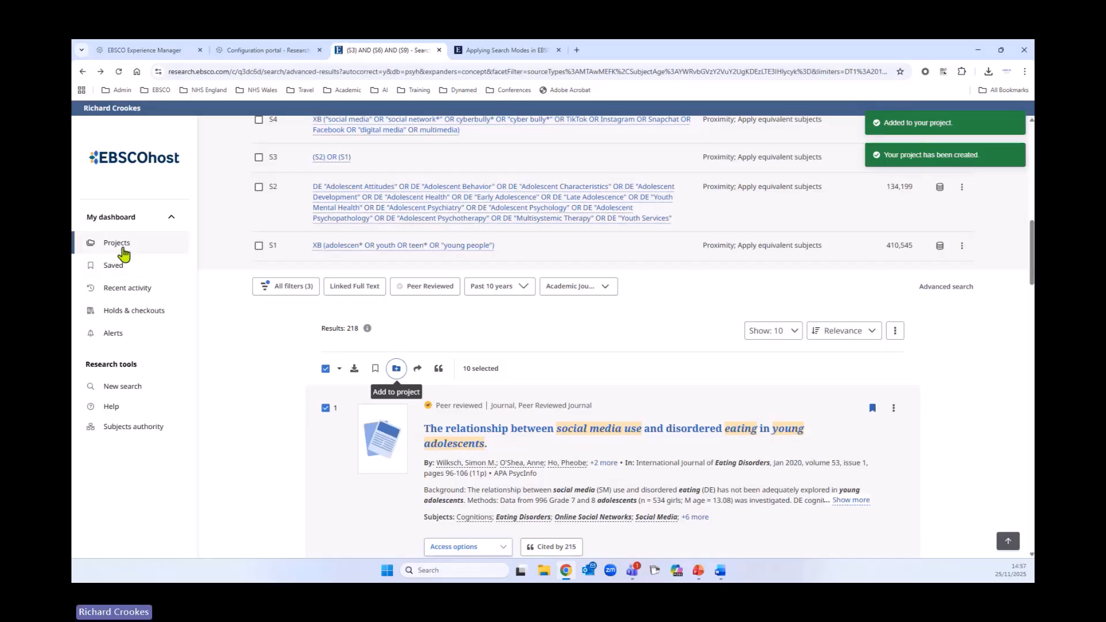
- Open Projects and delete the "Type 2 Diabetes Search in MEDLINE Ultimate" project
left_click(122, 247)
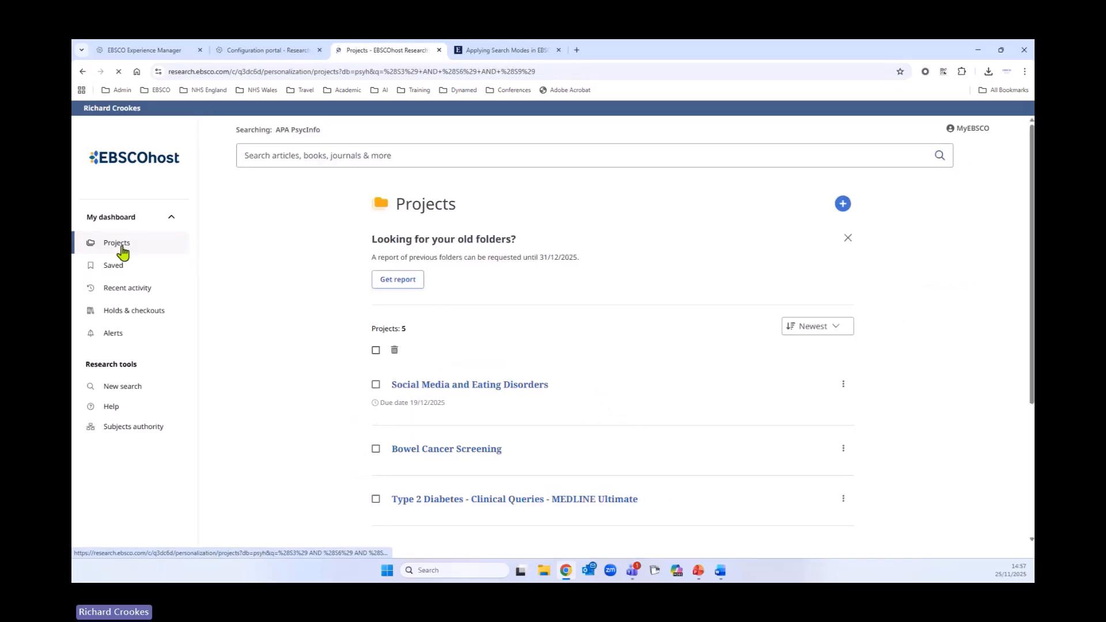
scroll(291, 412, "down", 4)
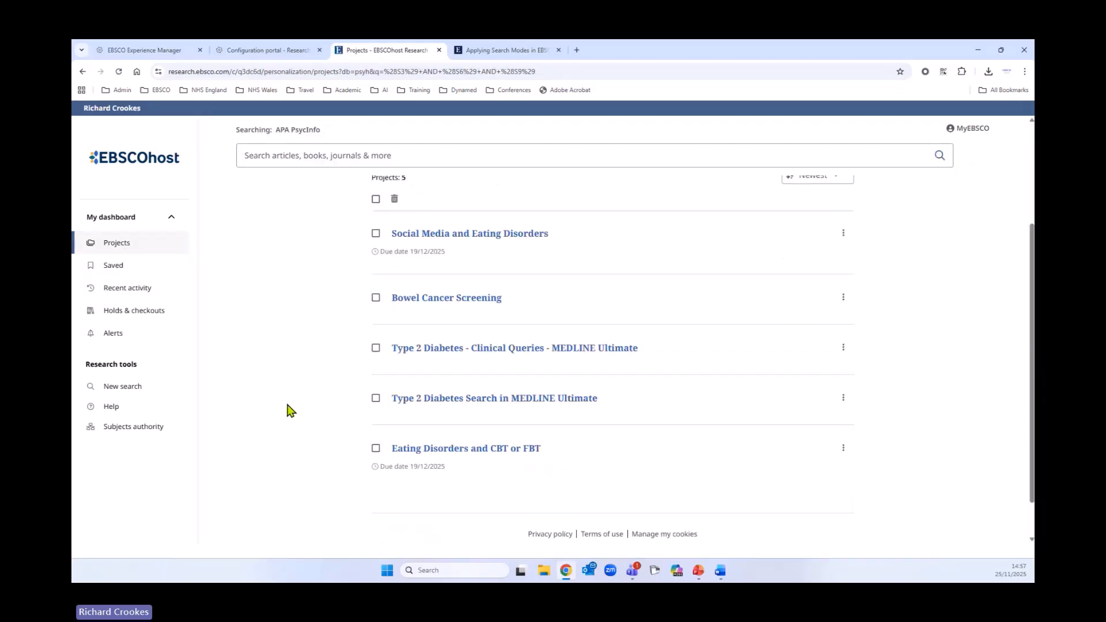
scroll(279, 412, "up", 3)
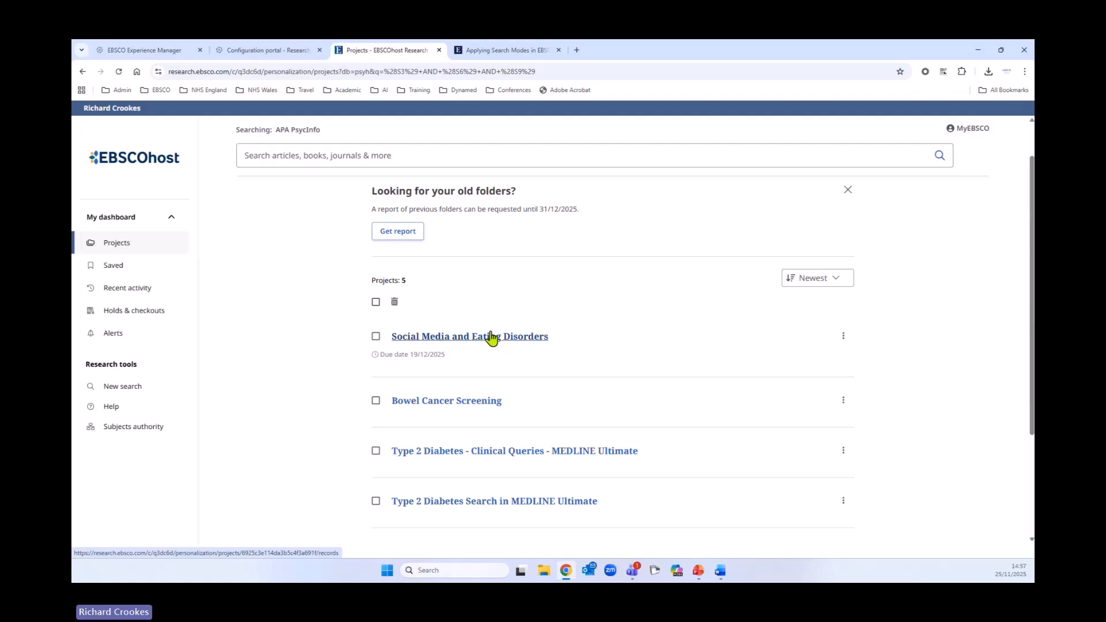
left_click(376, 501)
left_click(394, 302)
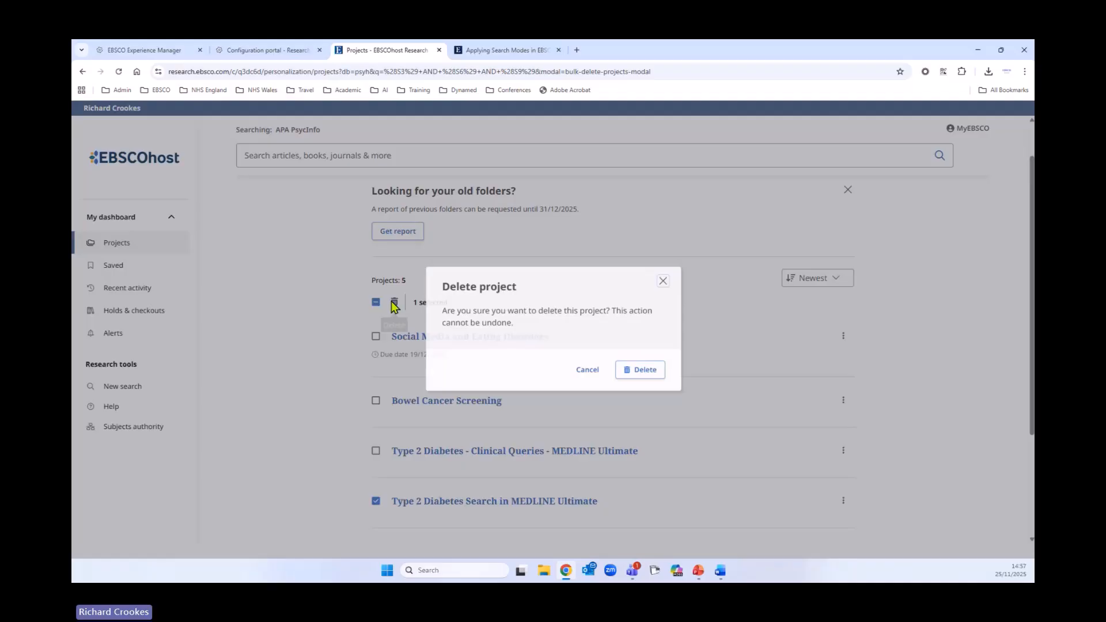
left_click(641, 370)
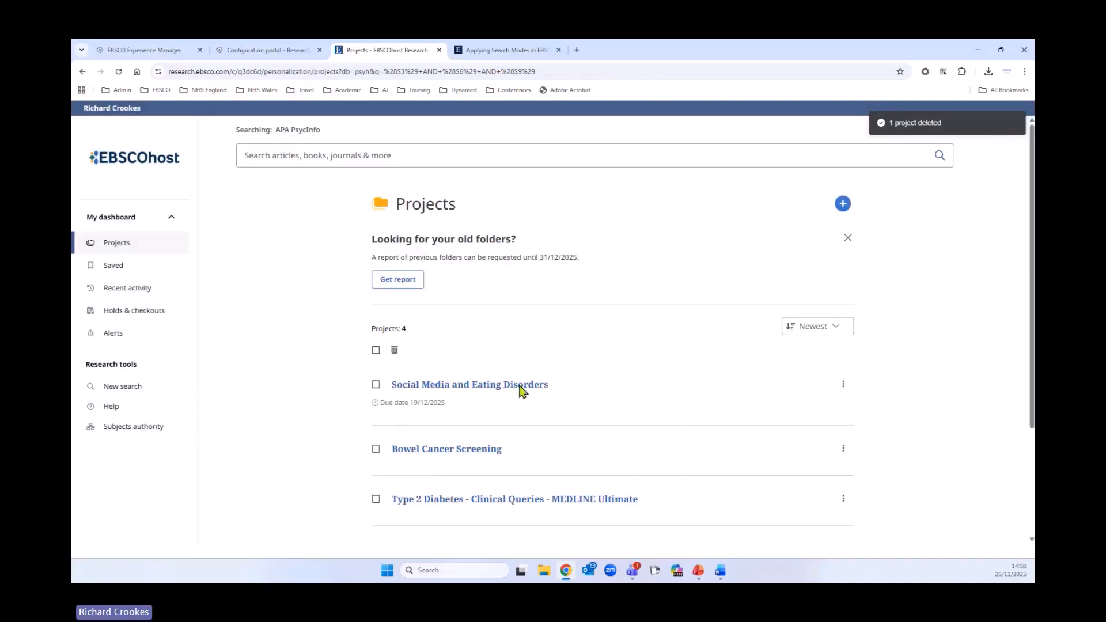
- Open the "Social Media and Eating Disorders" project and browse its saved records
left_click(450, 391)
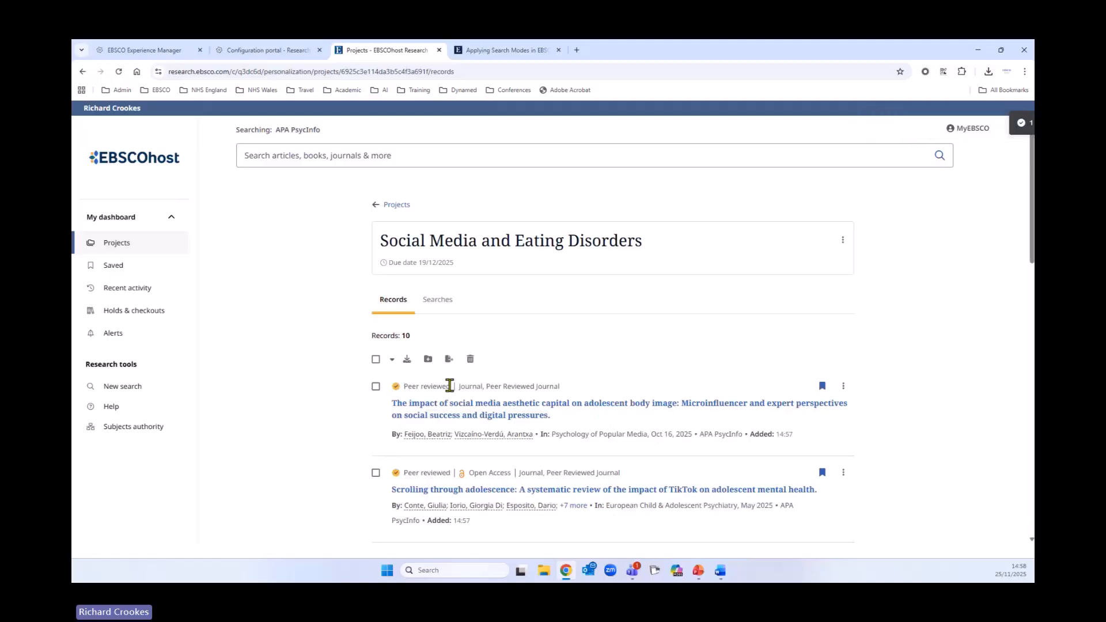
scroll(235, 390, "down", 8)
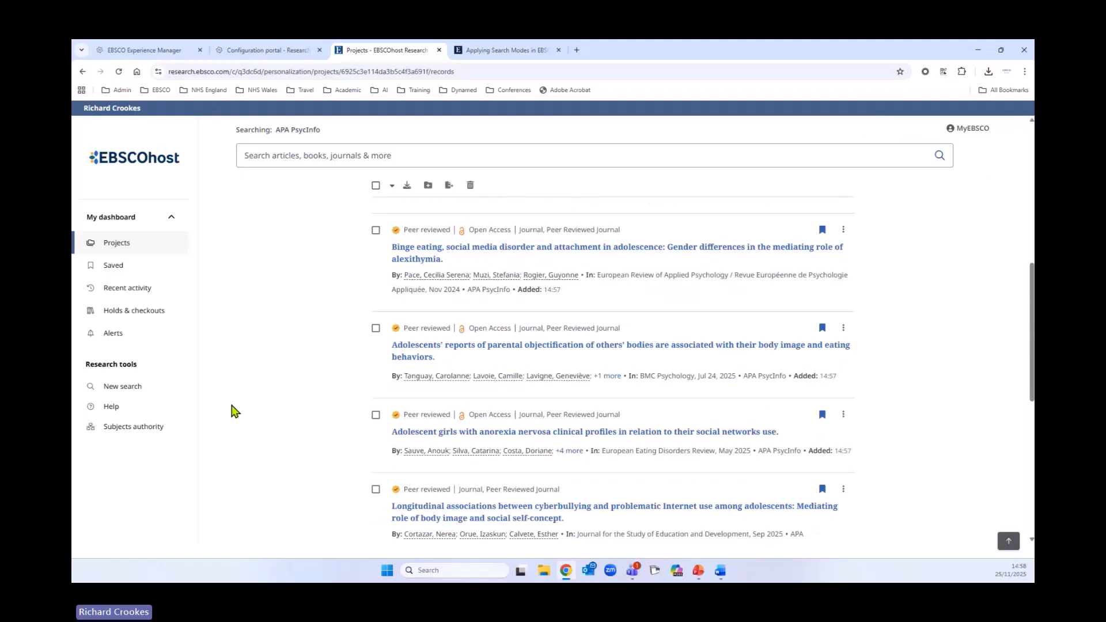
scroll(234, 417, "up", 8)
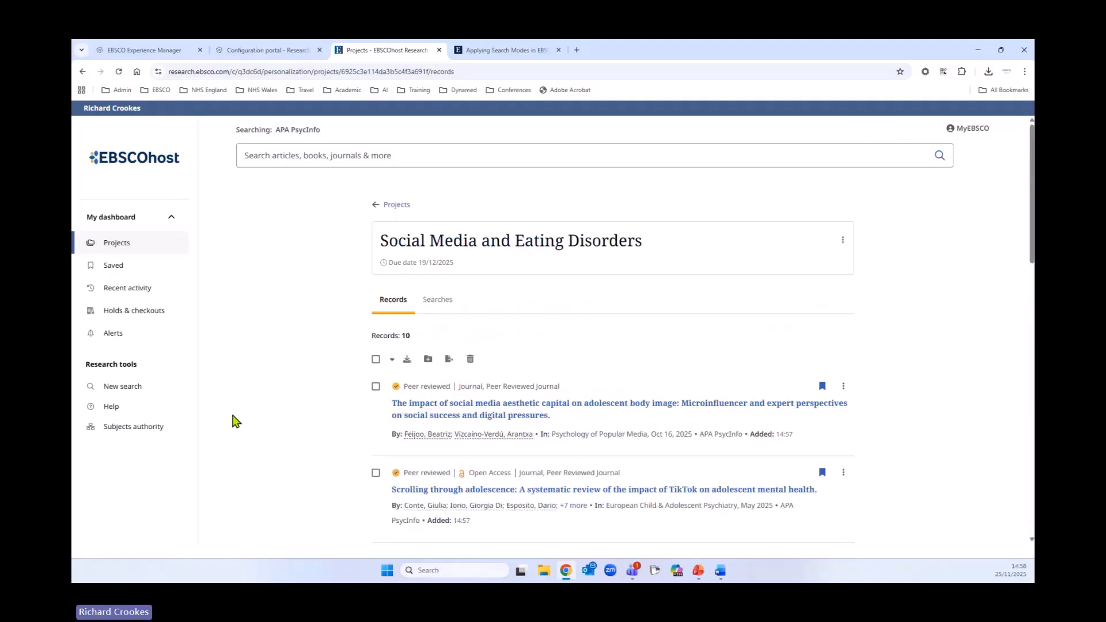
- Select all the project's records and view the citation export options without exporting
left_click(376, 360)
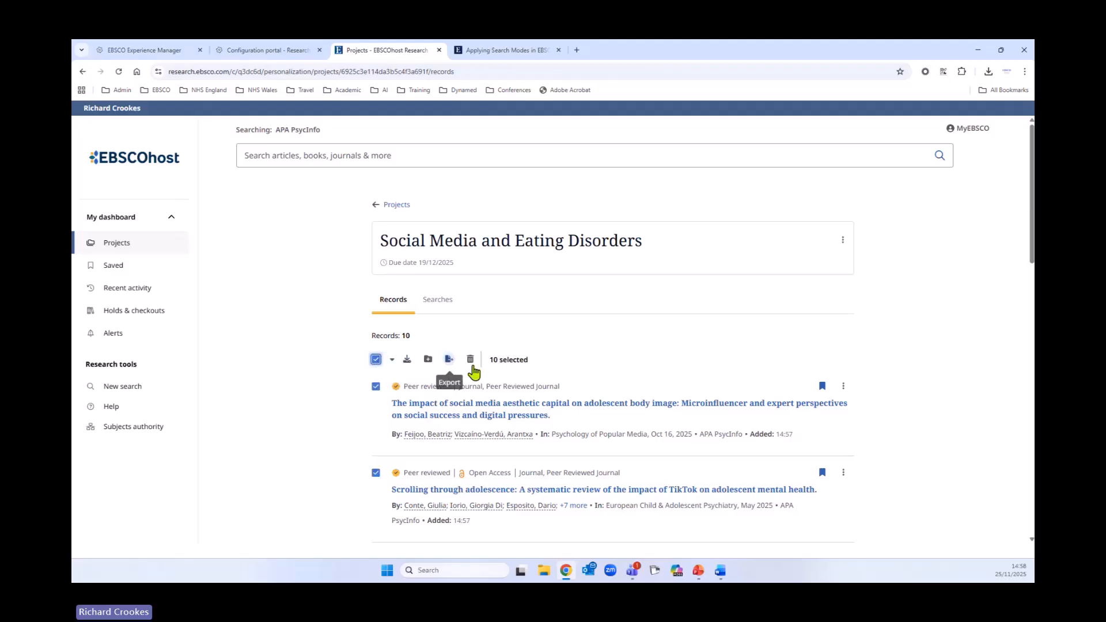
left_click(449, 360)
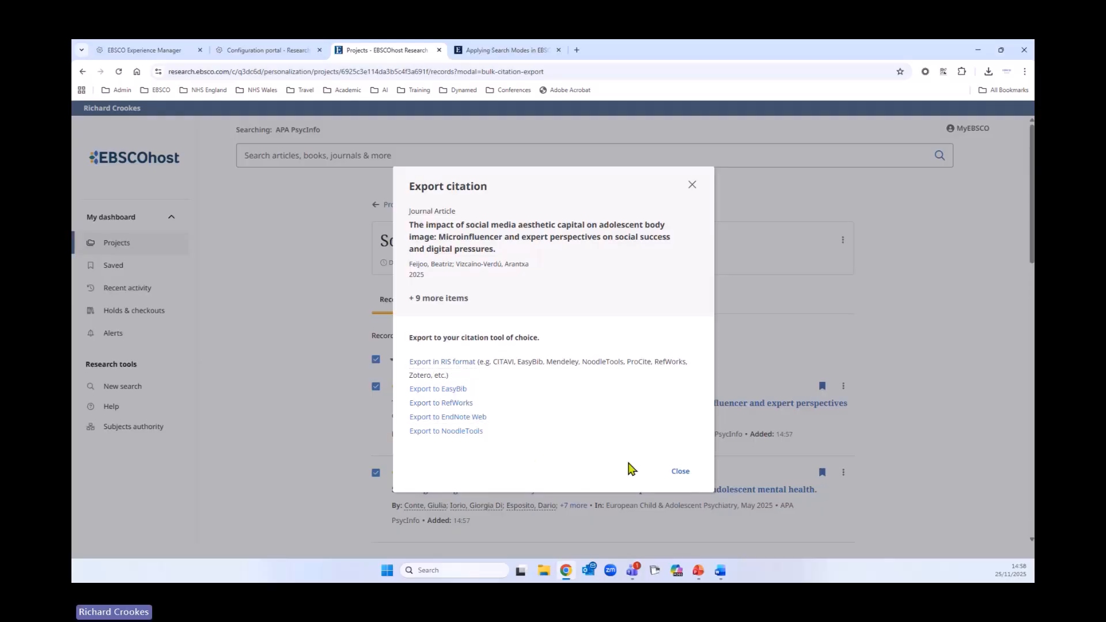
left_click(680, 472)
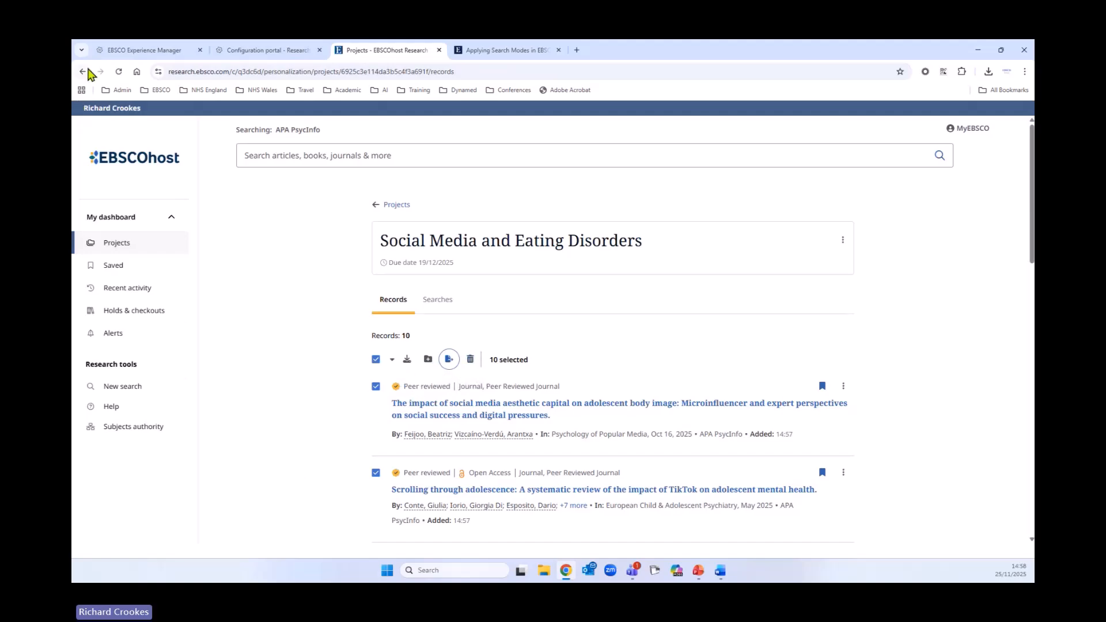
- Return to the Projects list and request the report of previous folders
left_click(407, 204)
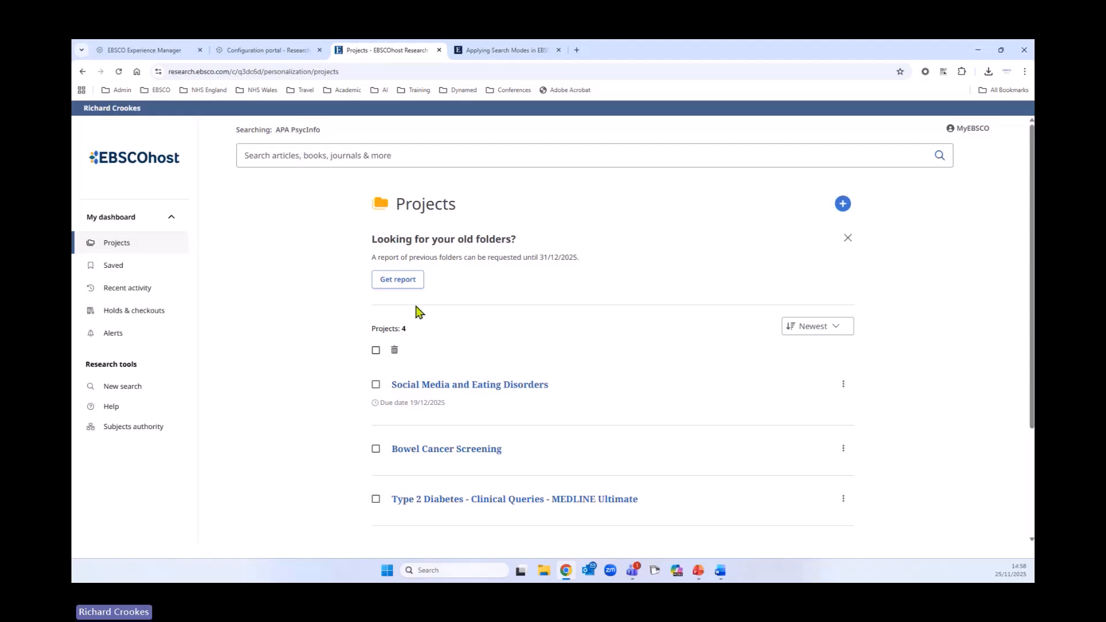
left_click(411, 284)
left_click_drag(539, 258, 586, 281)
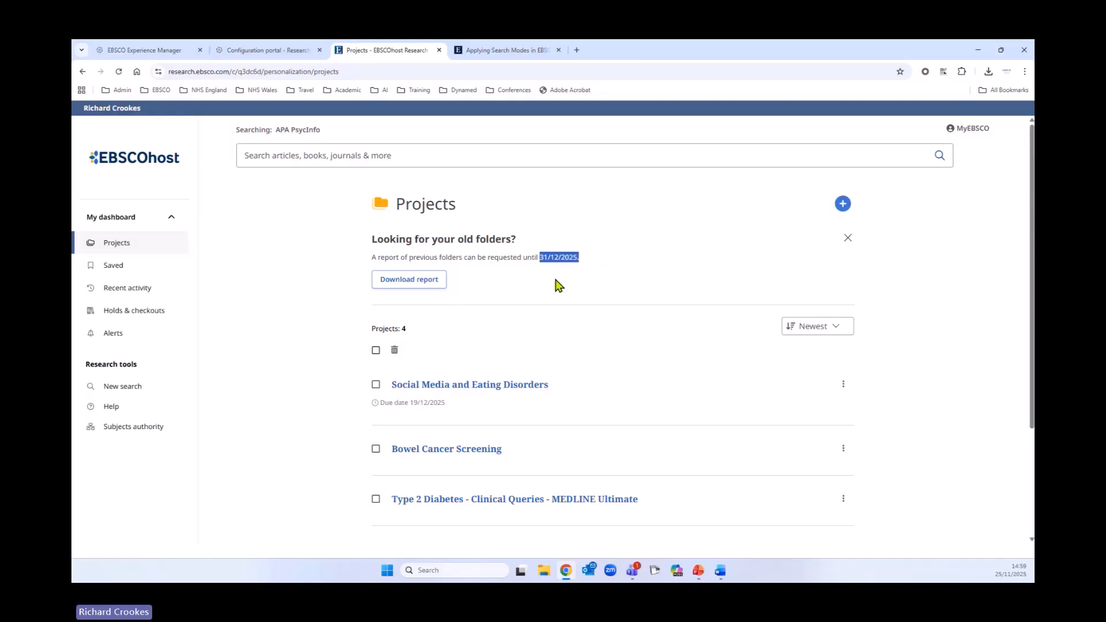
left_click(559, 285)
- Go back to the search results and select the first two records
left_click(82, 71)
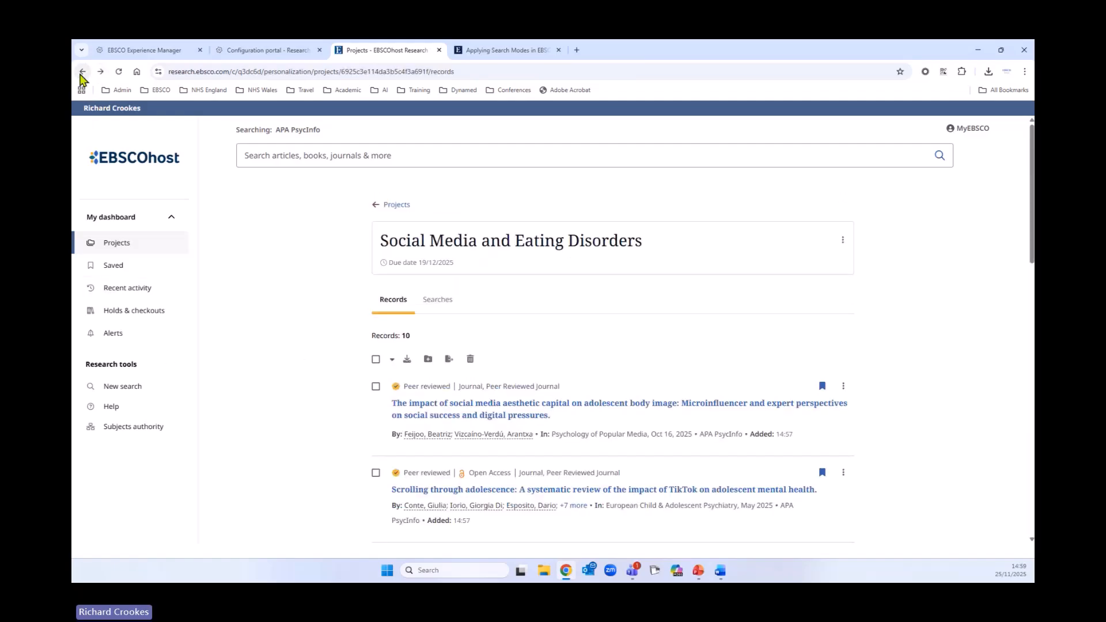
left_click(82, 72)
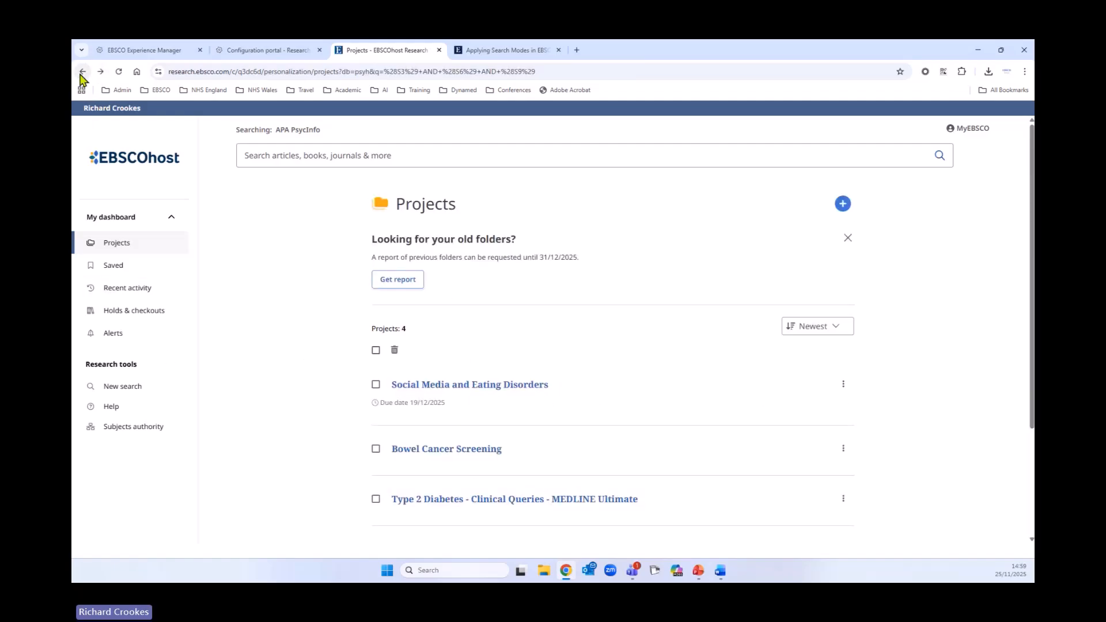
left_click(83, 72)
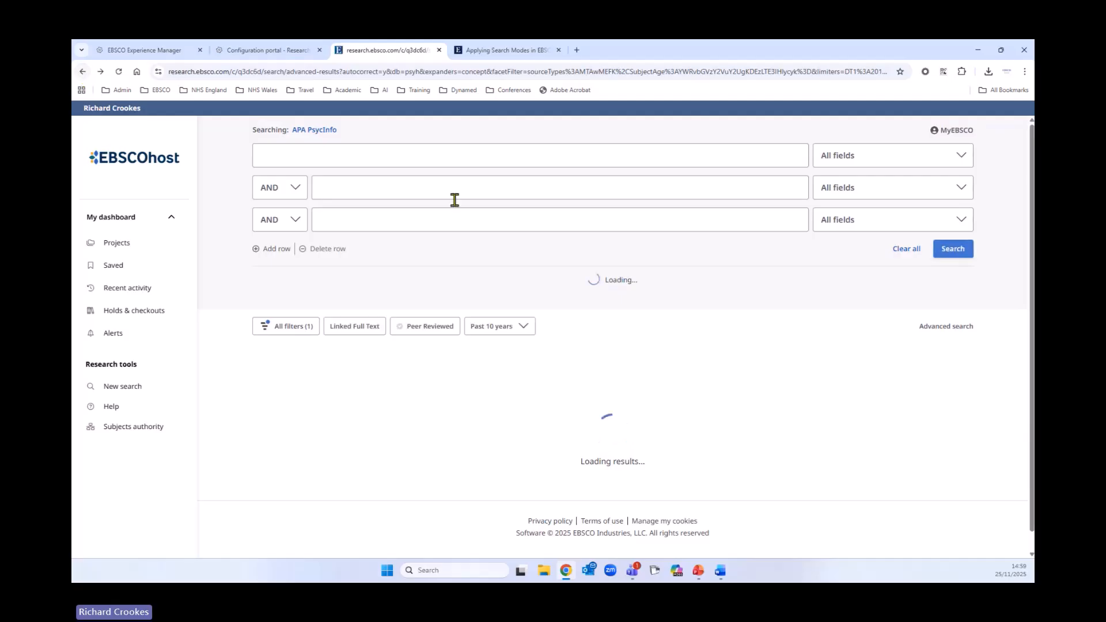
scroll(612, 334, "down", 10)
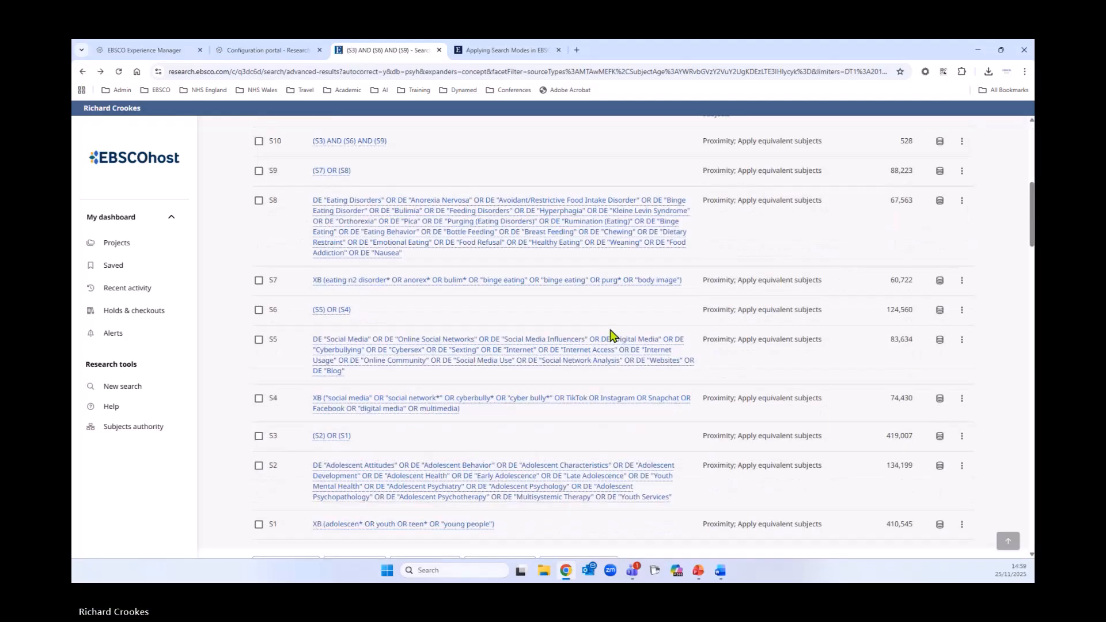
scroll(589, 315, "down", 4)
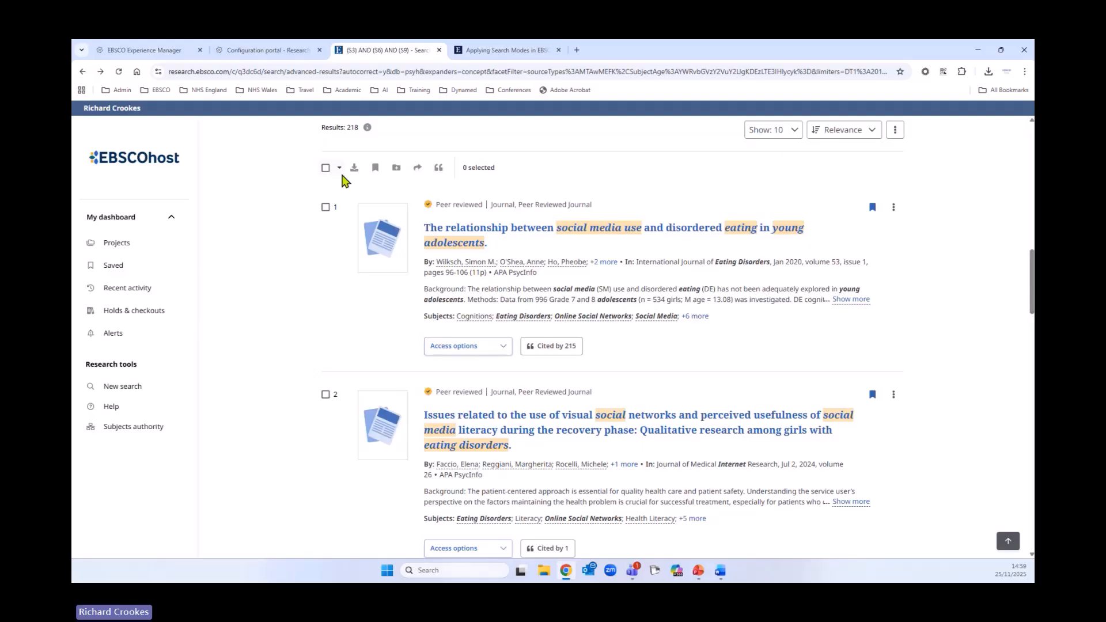
left_click(325, 207)
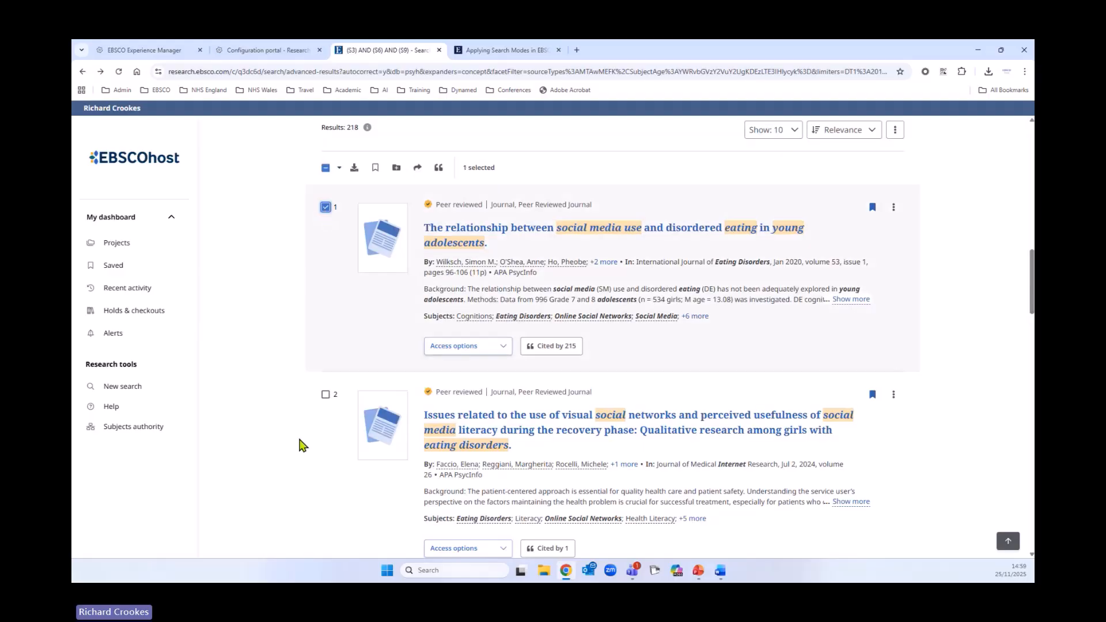
left_click(325, 393)
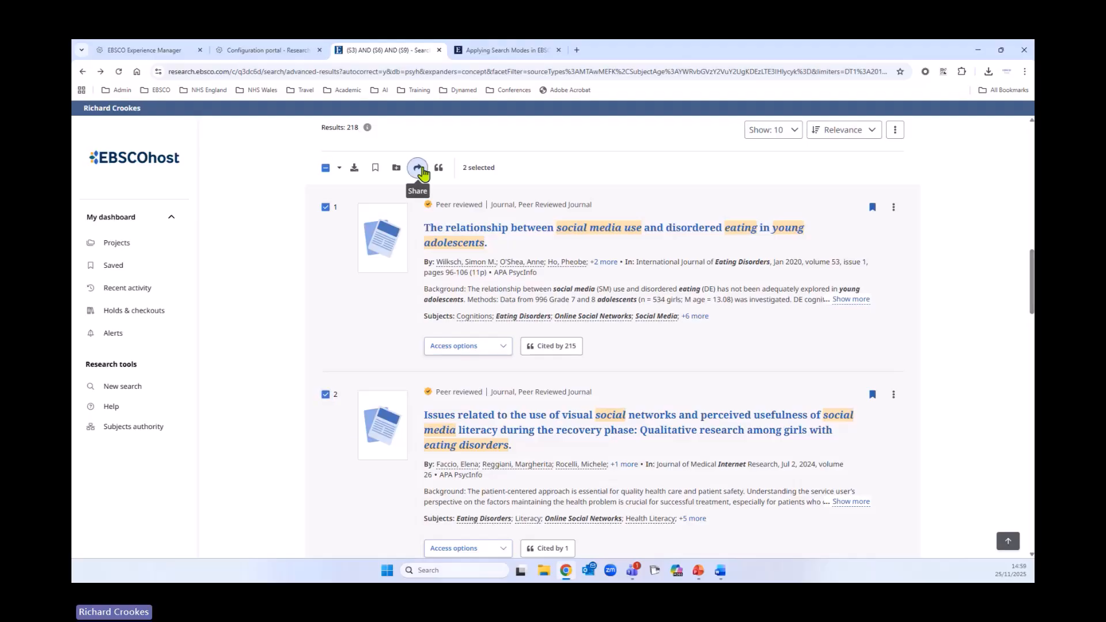
- Open sharing for the two selected records, enter the user's e-mail address as recipient, and return to the share-to-cloud options
left_click(417, 167)
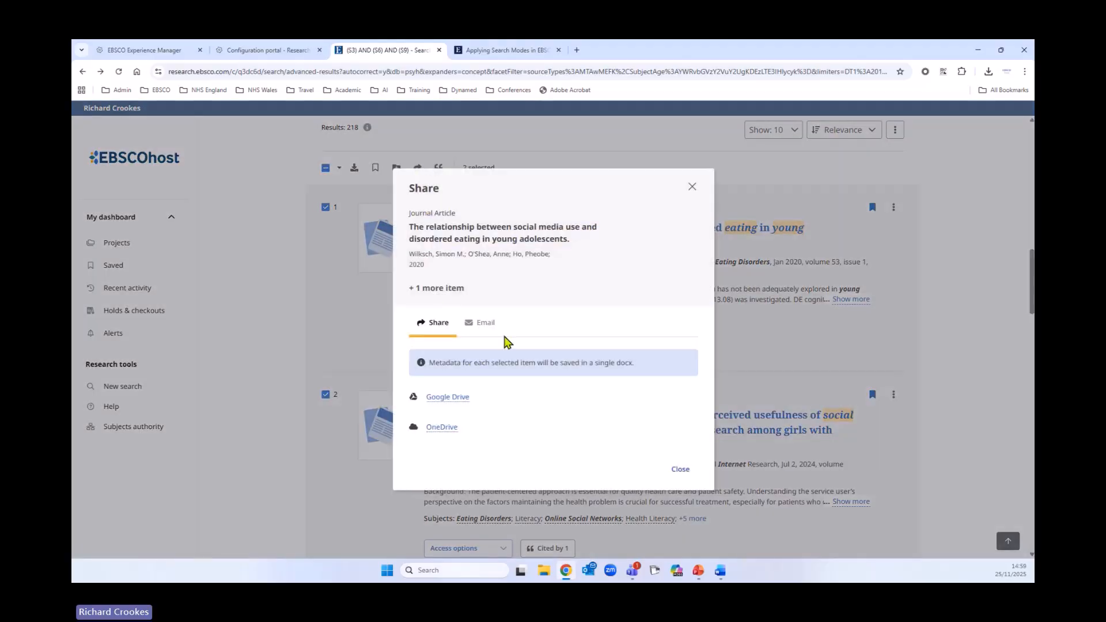
left_click(486, 322)
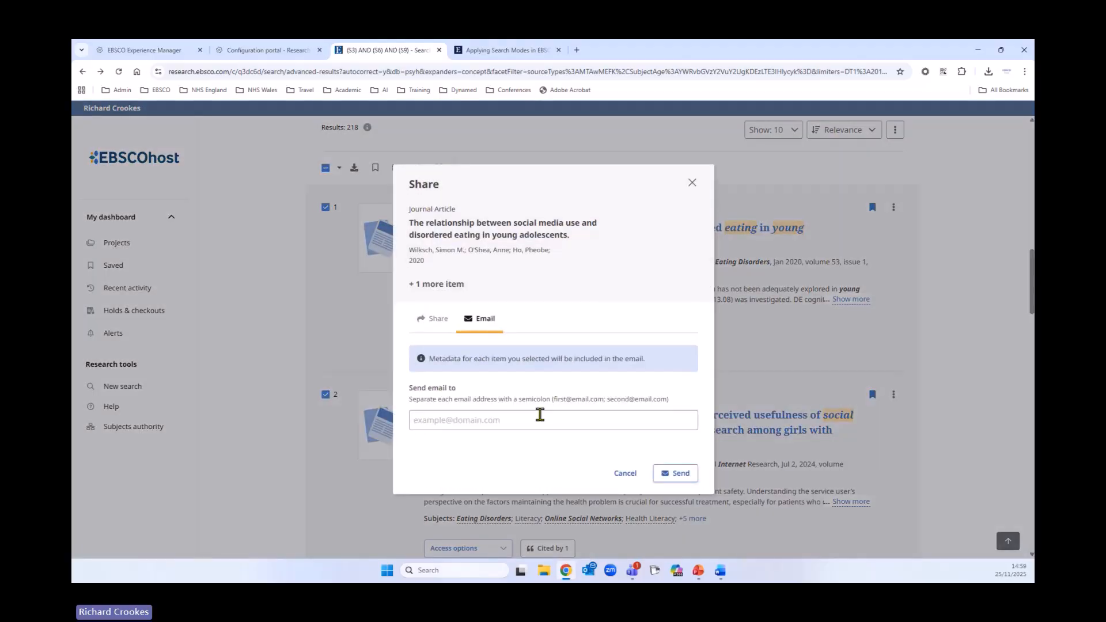
left_click(501, 420)
left_click(499, 447)
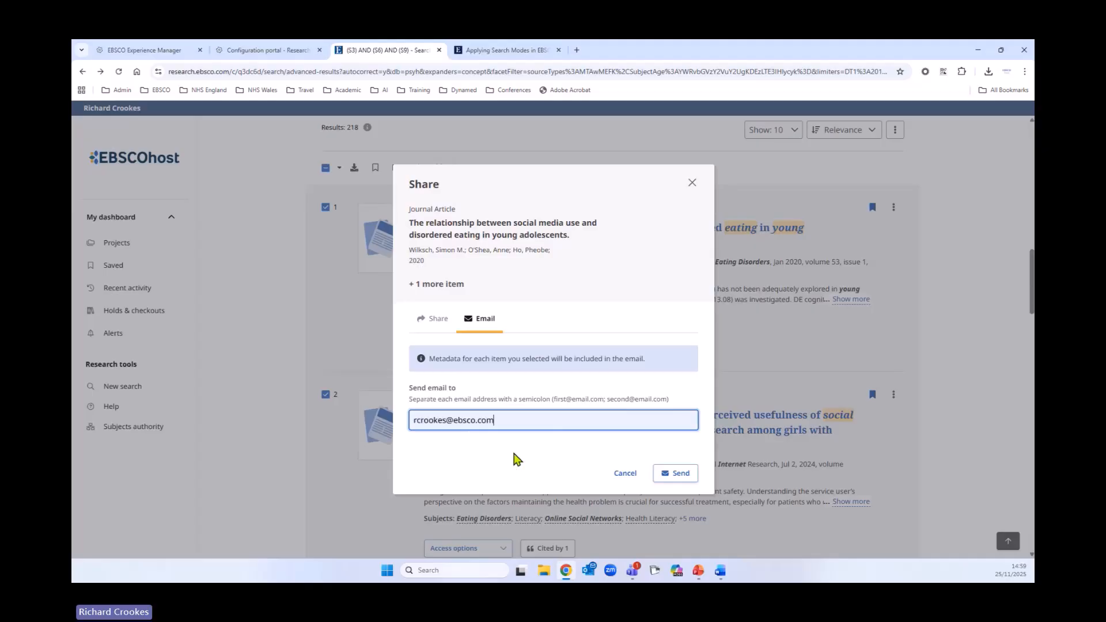
left_click(434, 329)
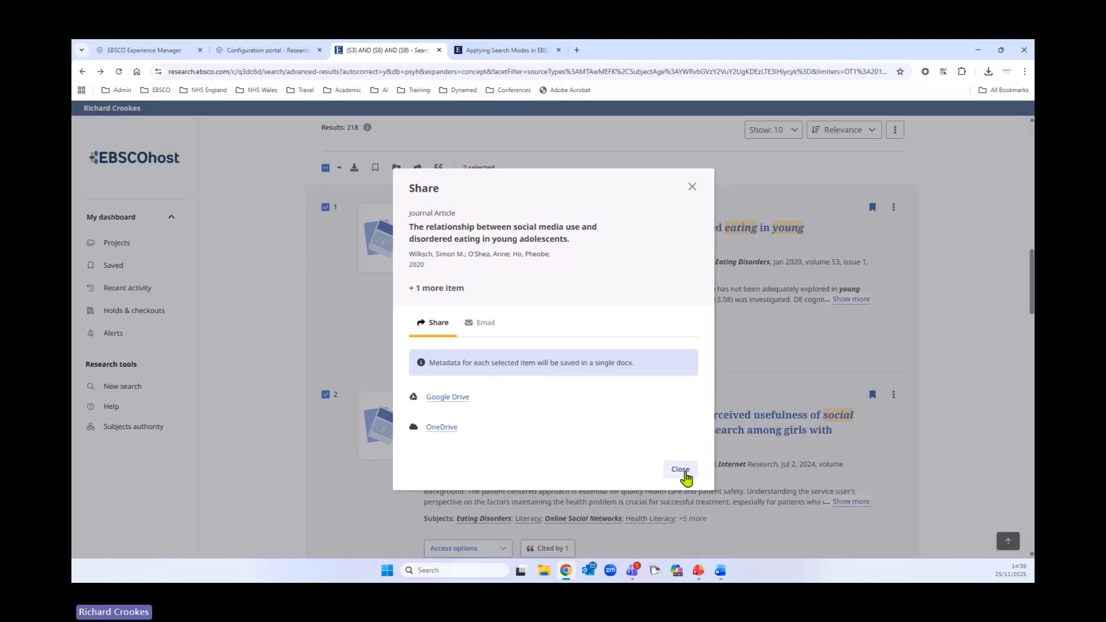
- Copy the two selected records' citations in APA 7th Edition style to the clipboard
left_click(682, 471)
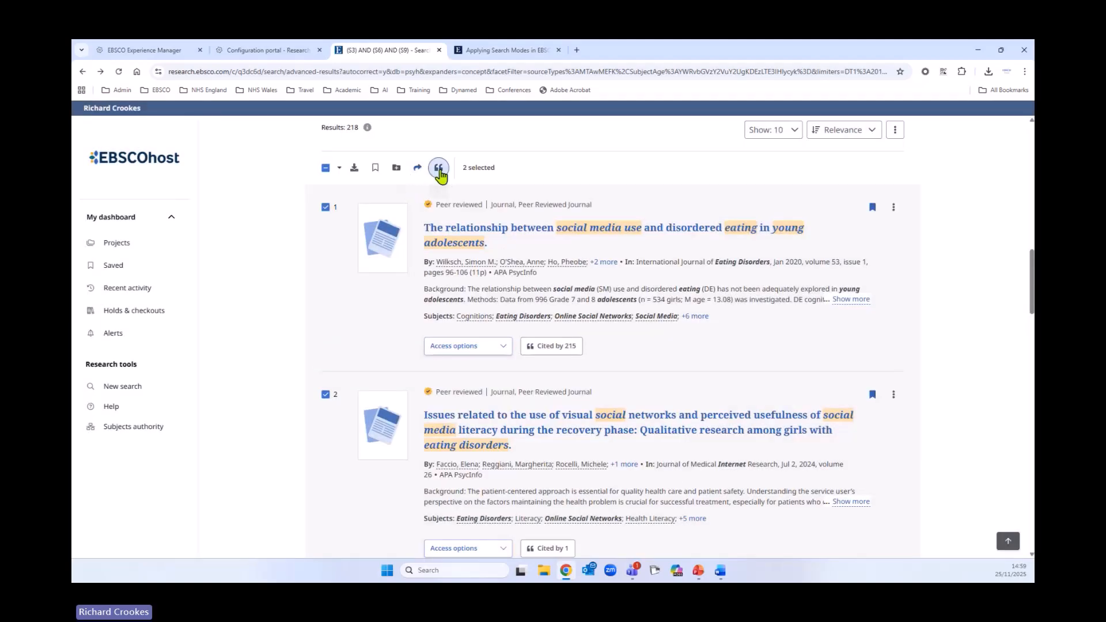
left_click(438, 168)
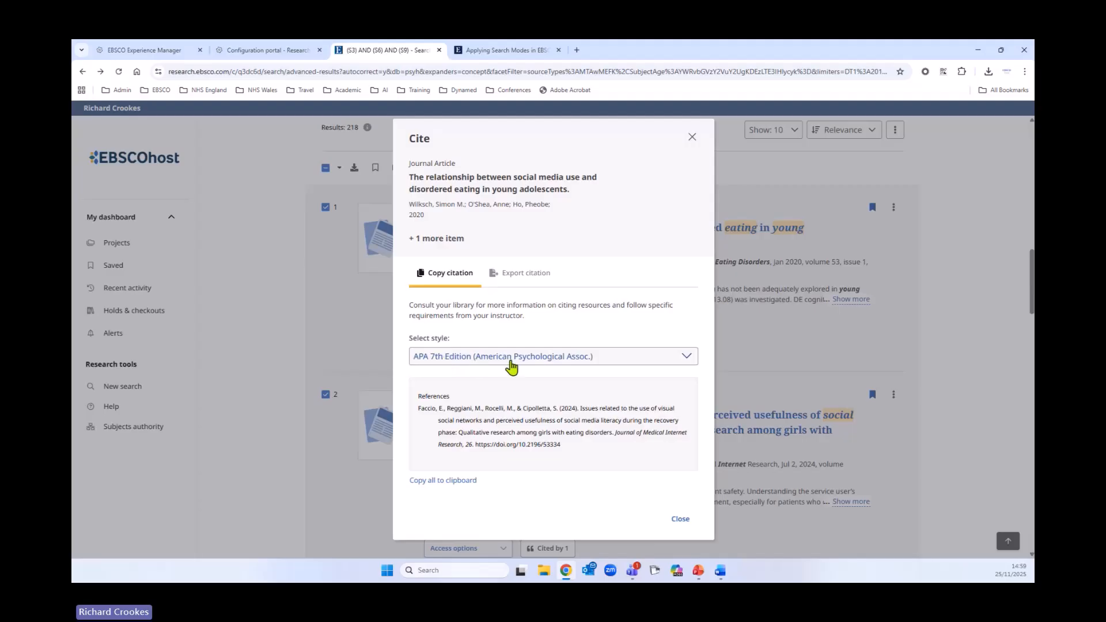
left_click(555, 363)
scroll(555, 418, "down", 3)
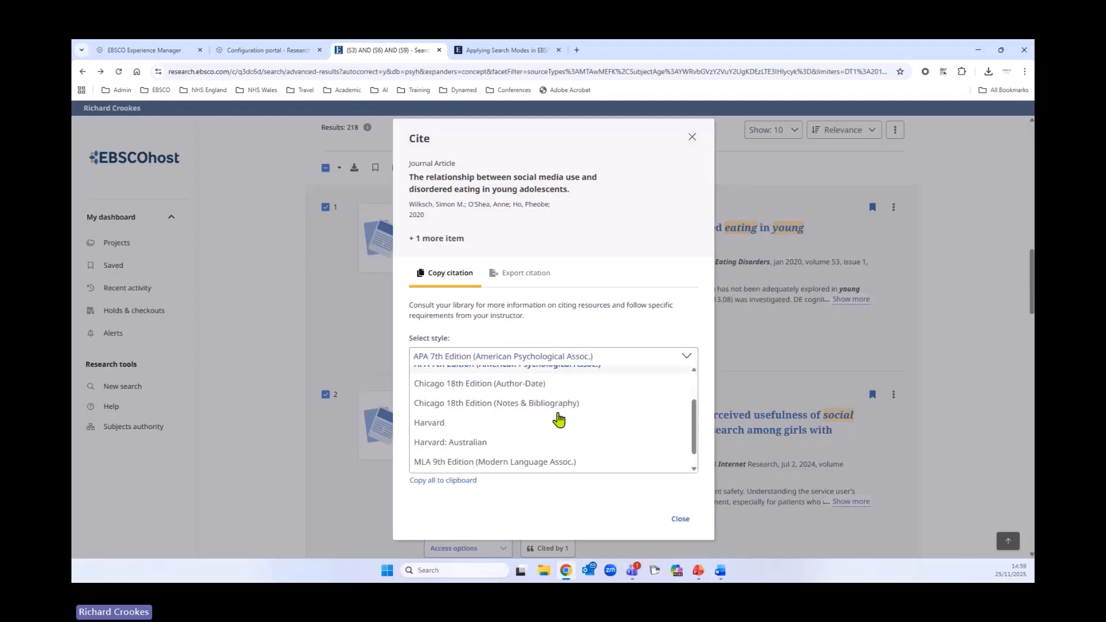
left_click(577, 324)
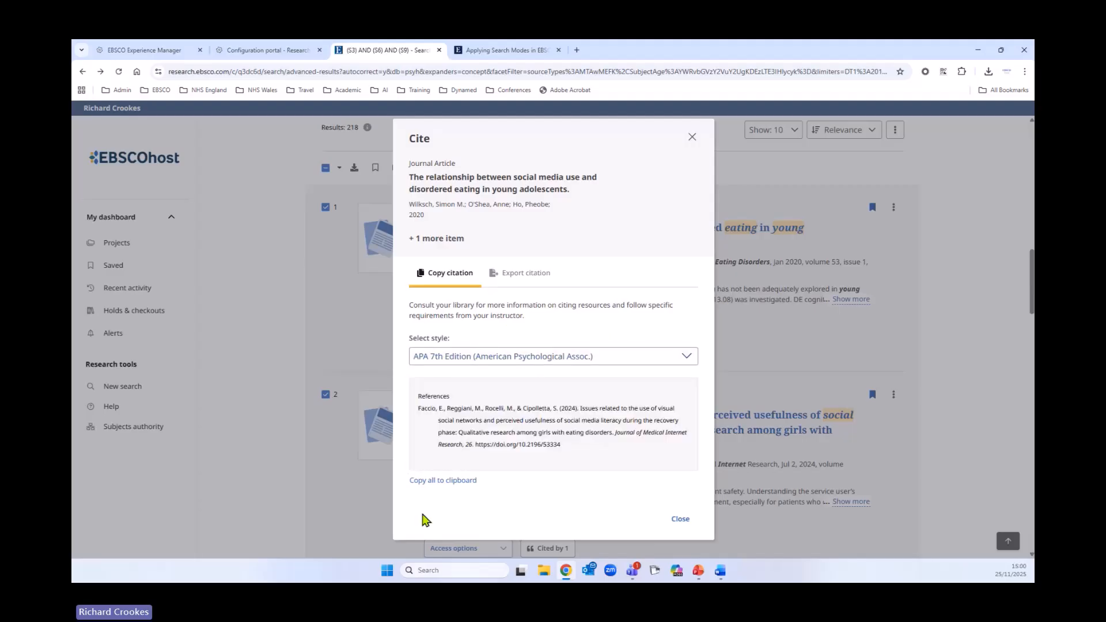
left_click(441, 483)
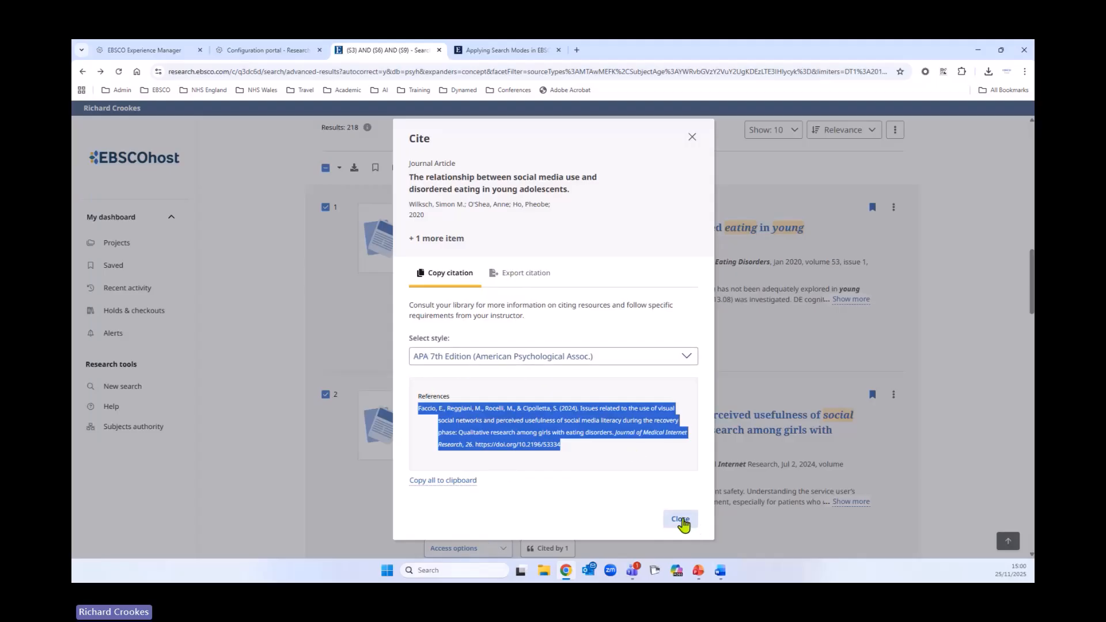
left_click(681, 519)
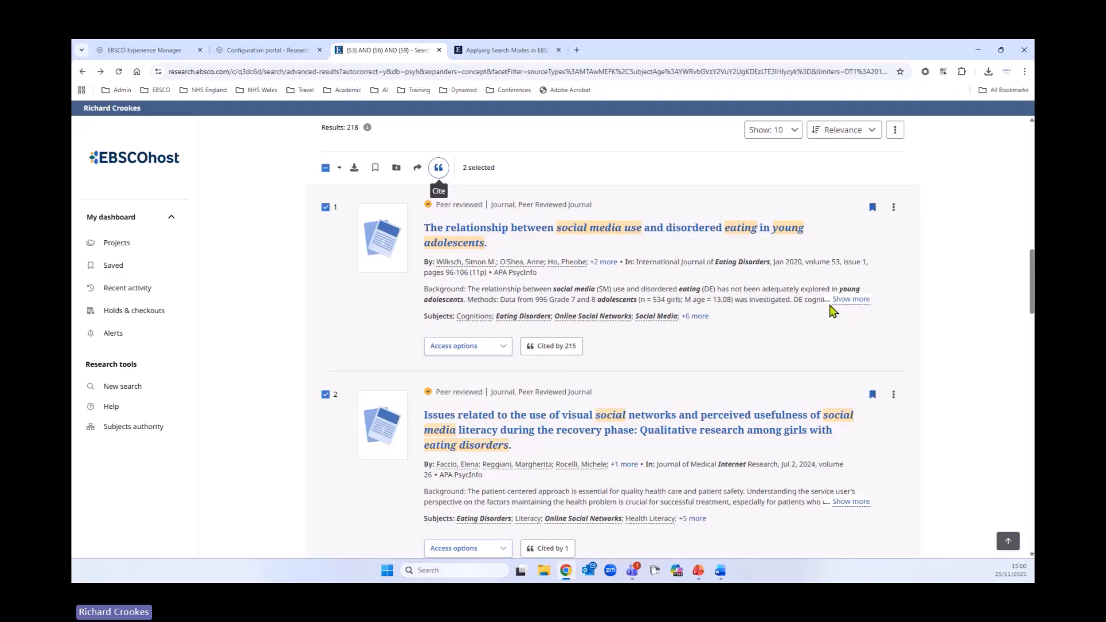
- Expand the first record's abstract, subject terms and author list, and read through both selected records
left_click(851, 300)
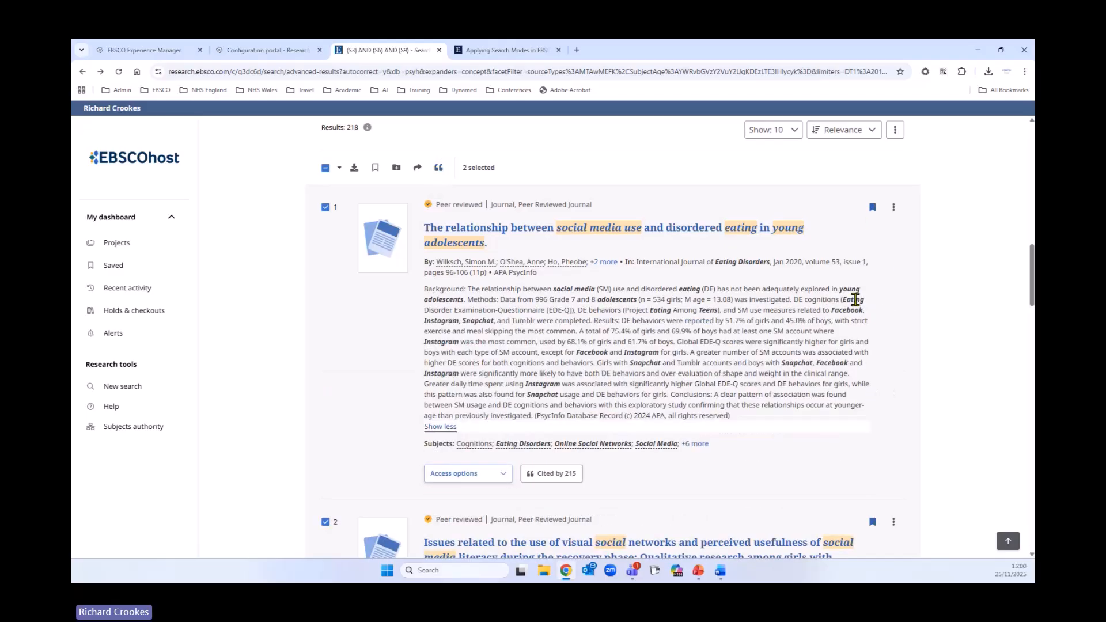
scroll(846, 404, "down", 3)
left_click(847, 479)
scroll(809, 443, "up", 4)
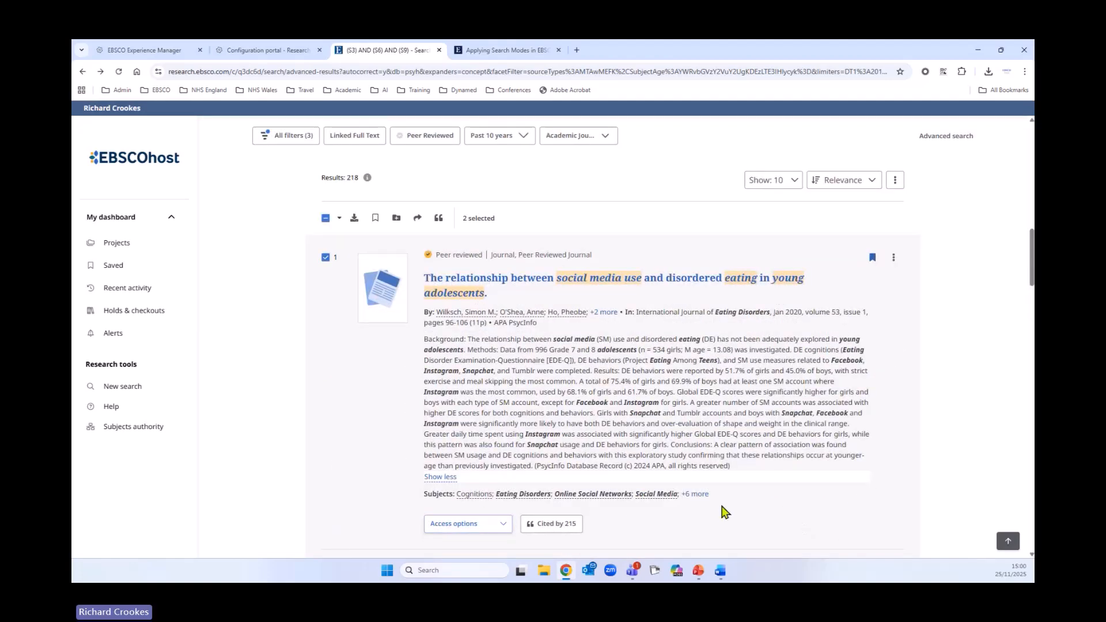
left_click(694, 493)
scroll(783, 492, "down", 1)
scroll(785, 488, "down", 1)
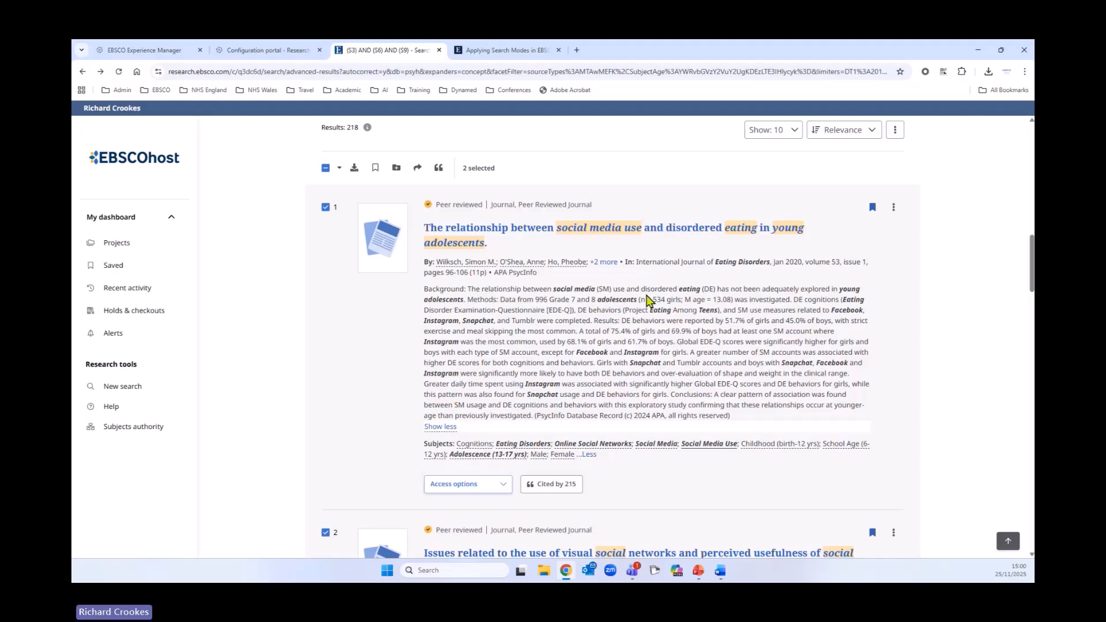
left_click(604, 263)
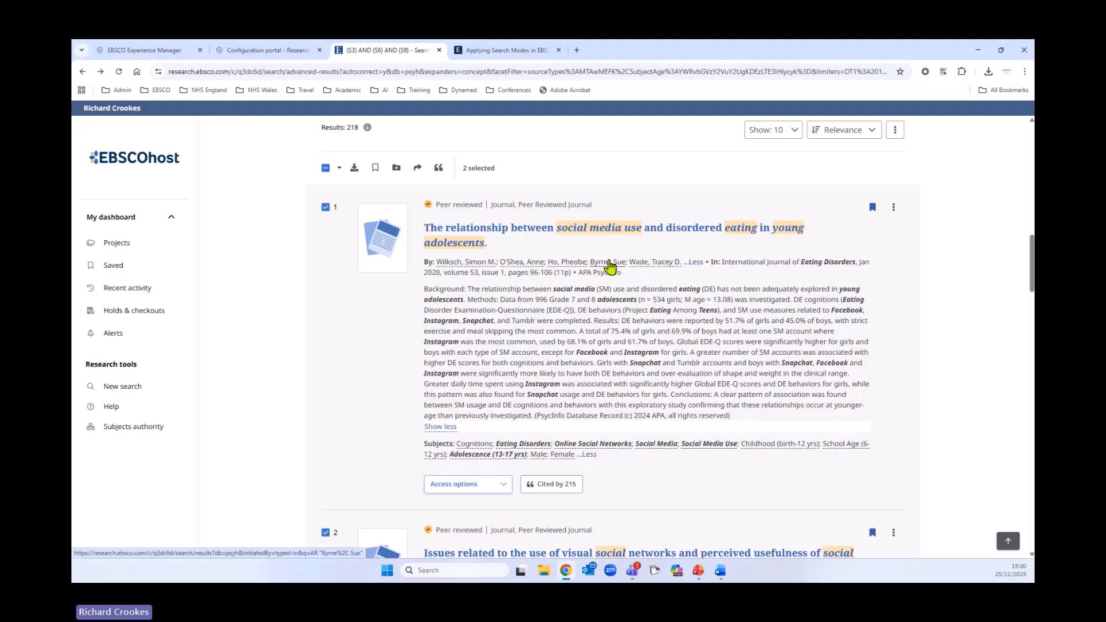
scroll(670, 429, "down", 3)
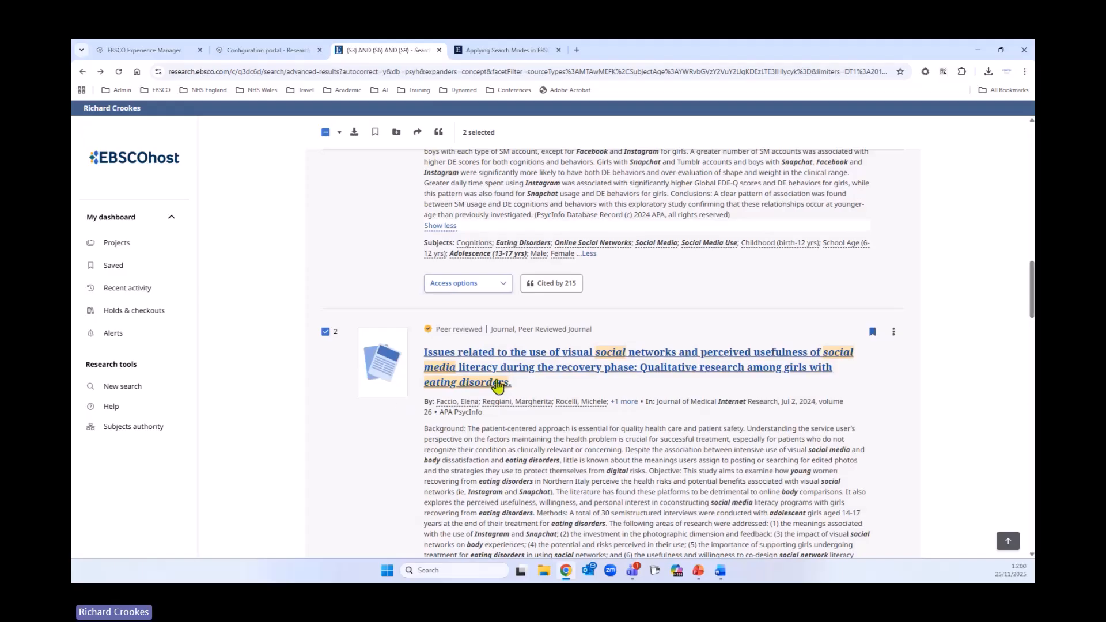
scroll(564, 503, "down", 1)
scroll(565, 503, "down", 3)
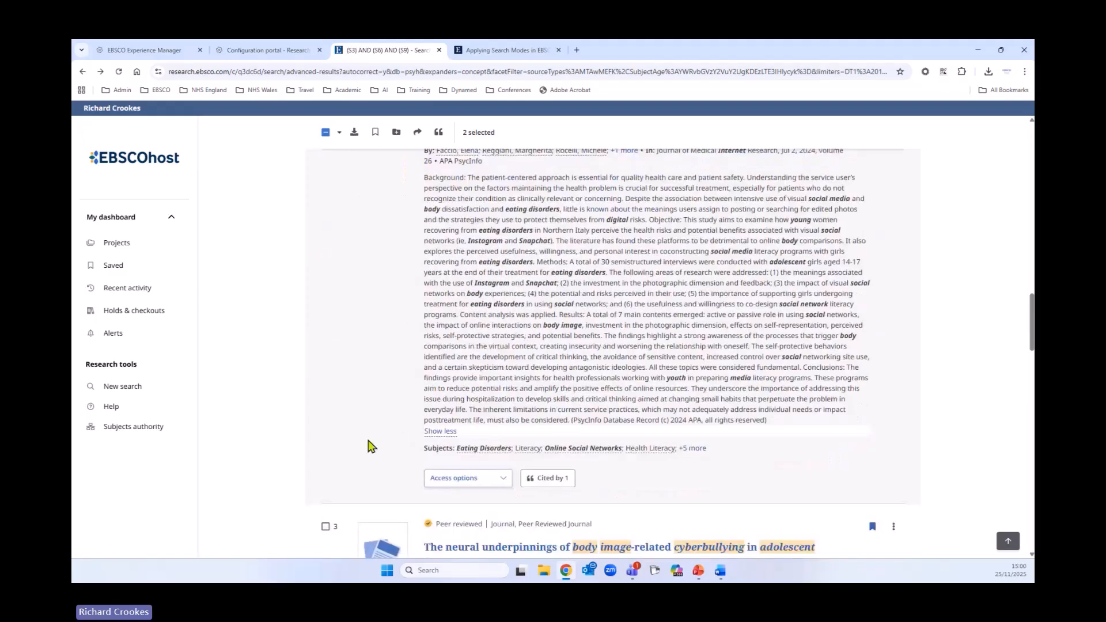
scroll(371, 445, "up", 5)
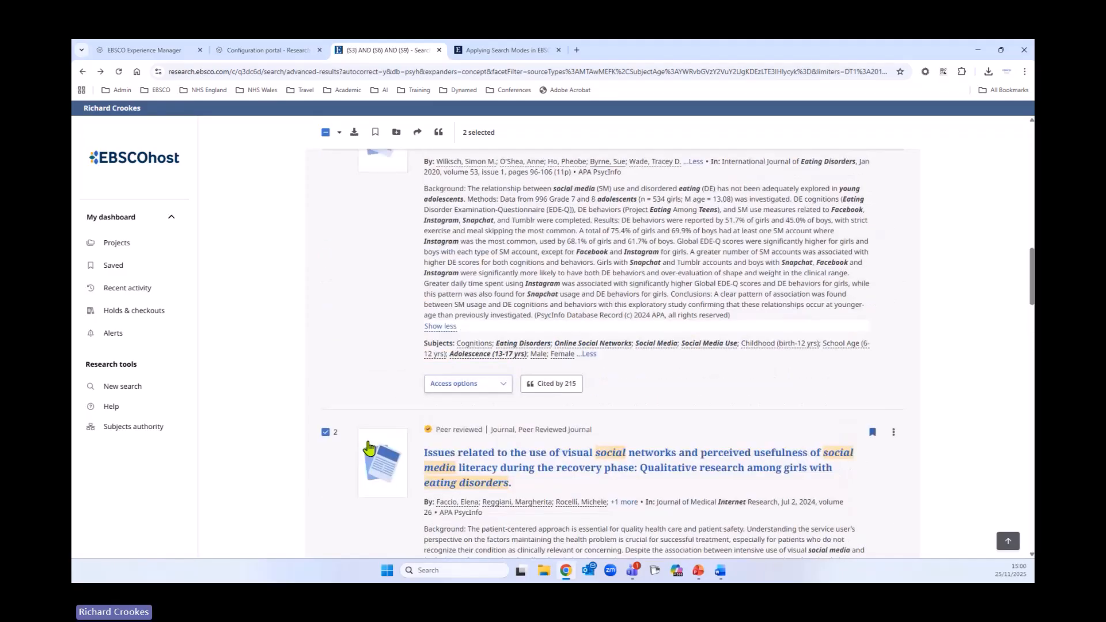
scroll(570, 447, "up", 3)
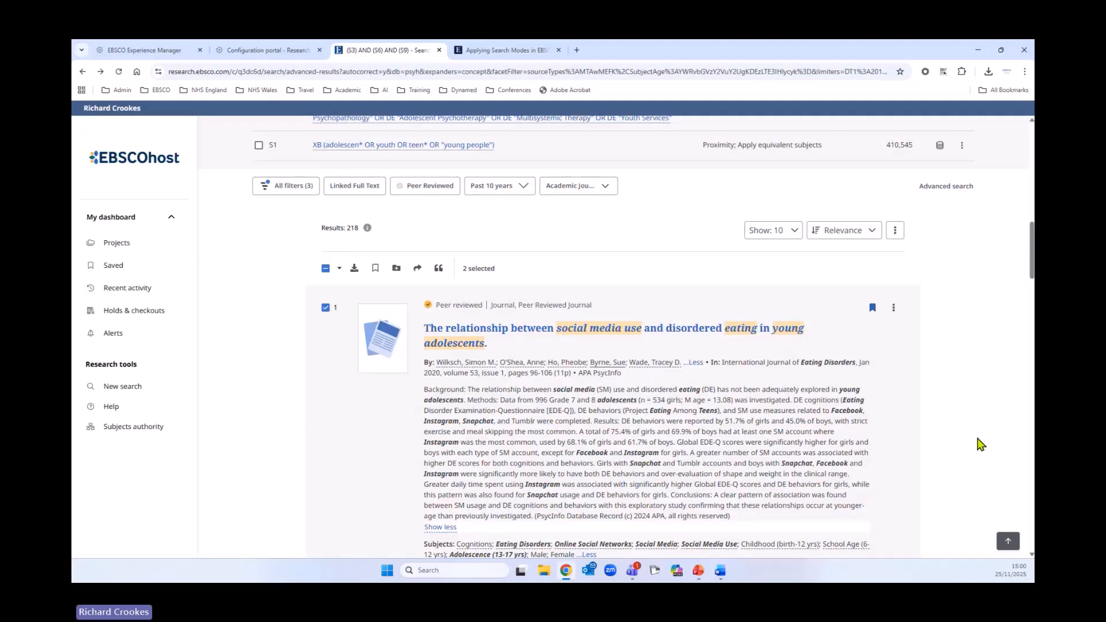
- Open the first record's actions menu to view its options
left_click(893, 307)
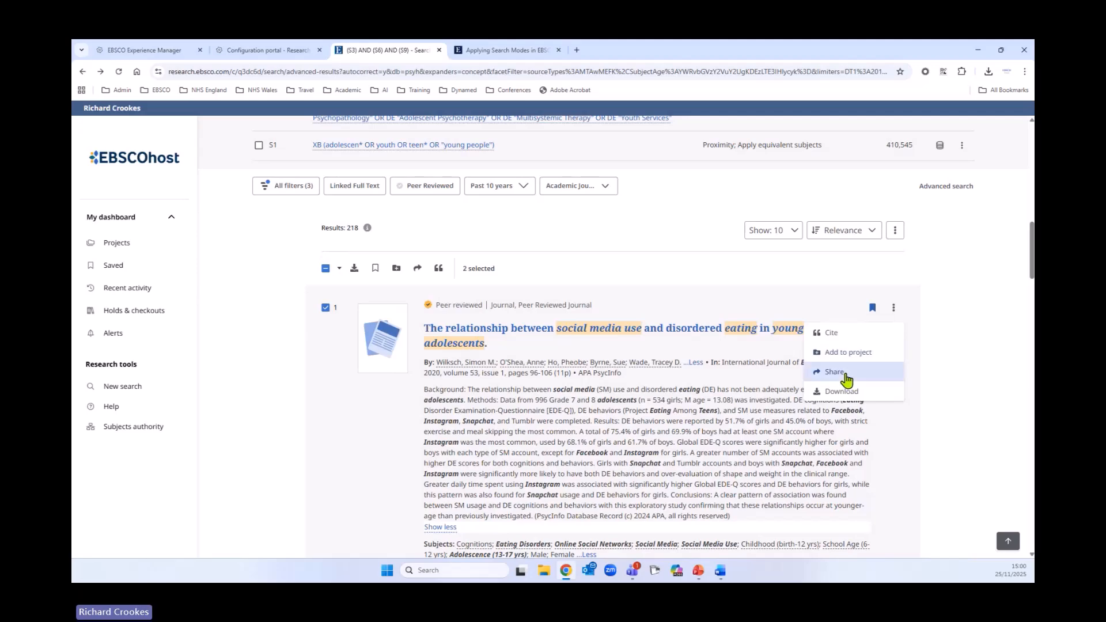
scroll(684, 438, "down", 3)
scroll(803, 484, "up", 5)
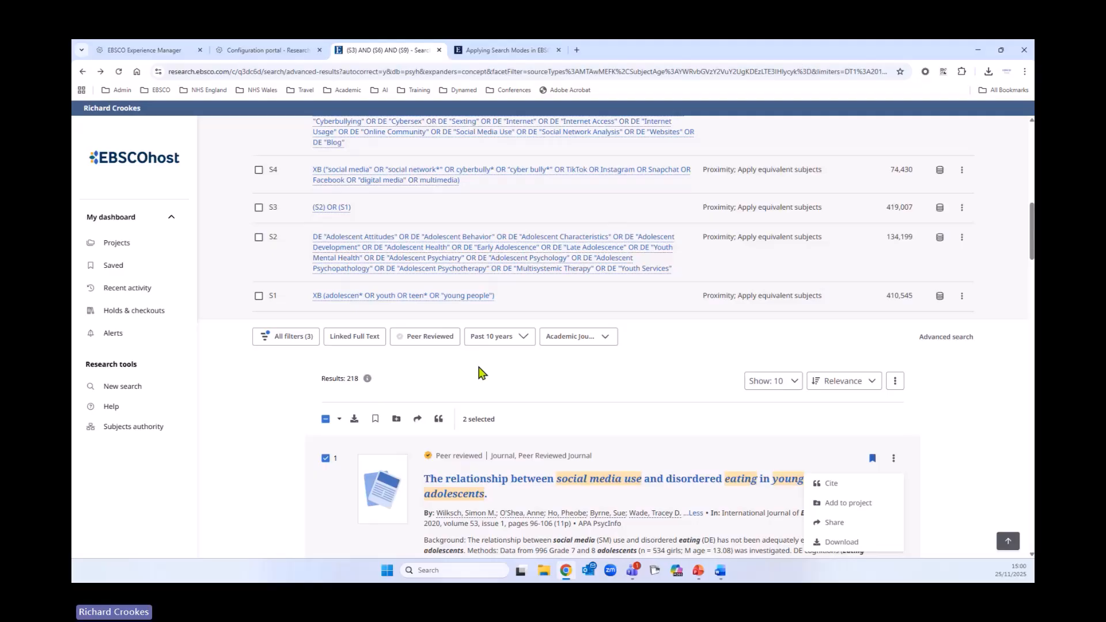
- Save the current search with the name Social Media and Eating Disorders
left_click(896, 383)
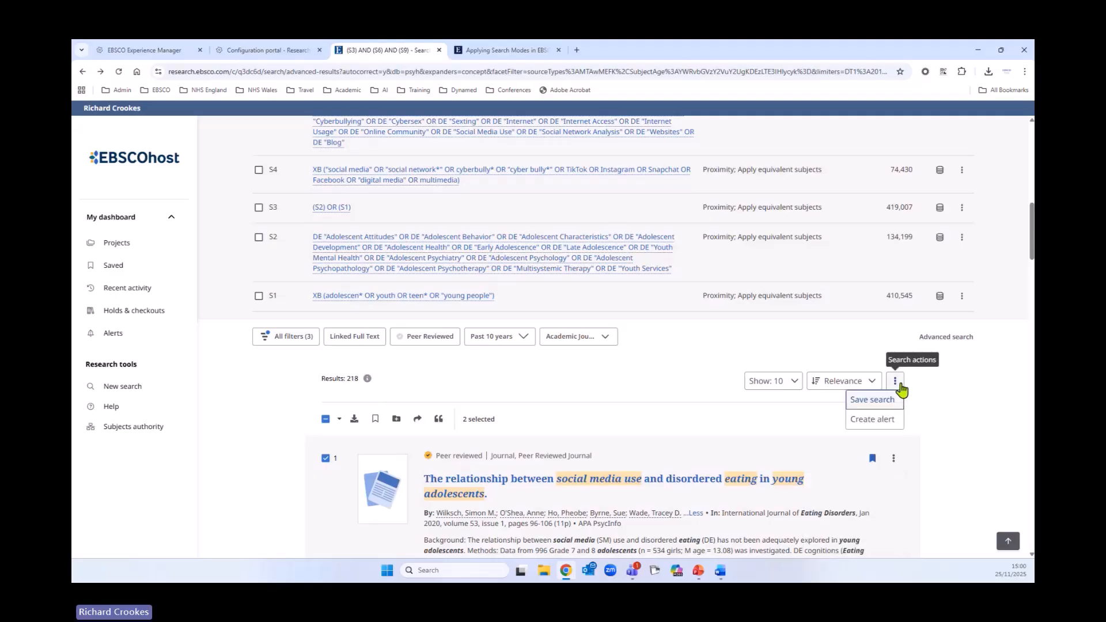
left_click(873, 400)
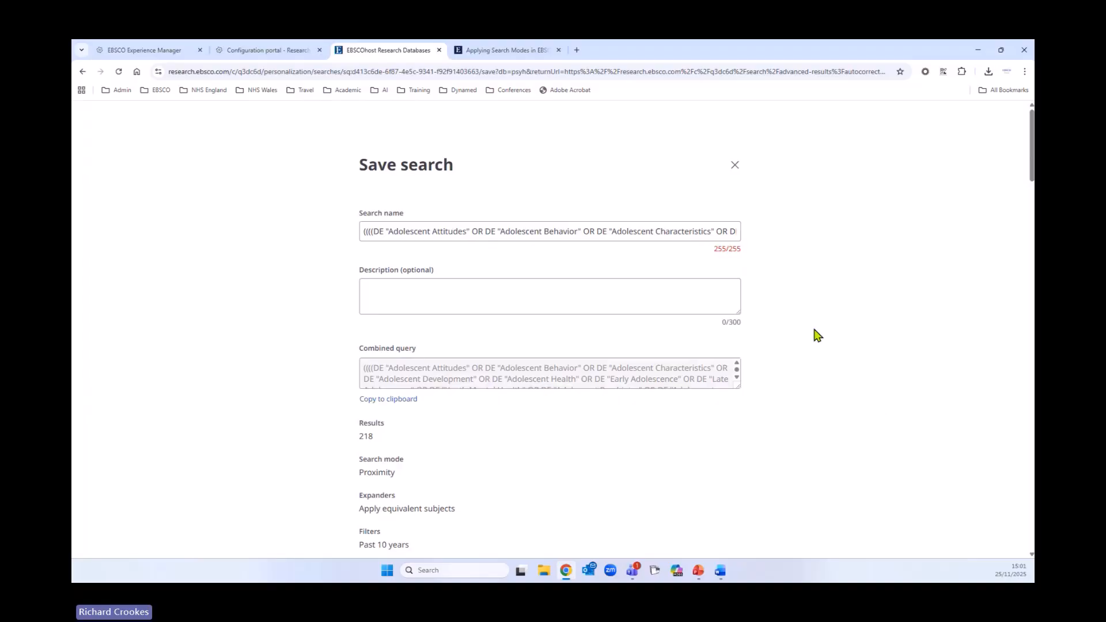
left_click_drag(365, 230, 790, 245)
key("BackSpace")
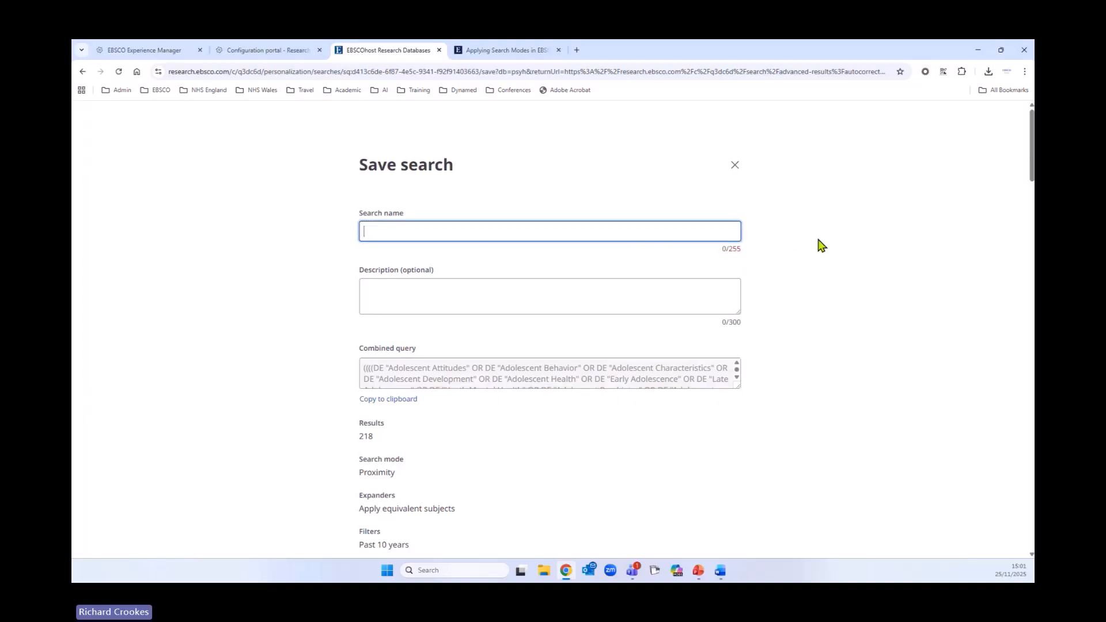
type("Socia")
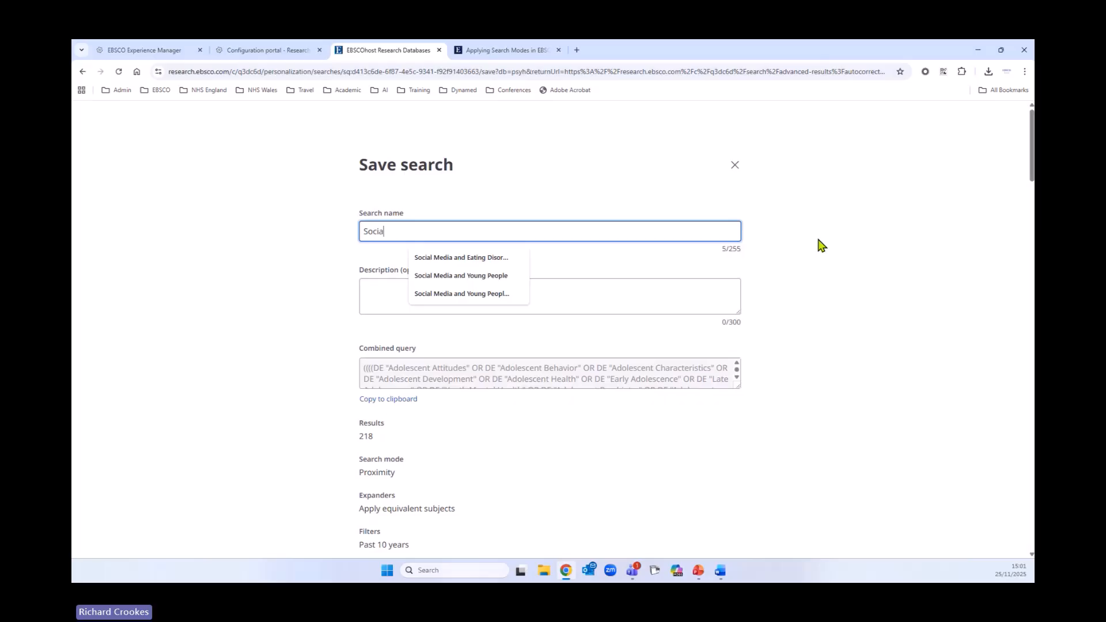
left_click(460, 258)
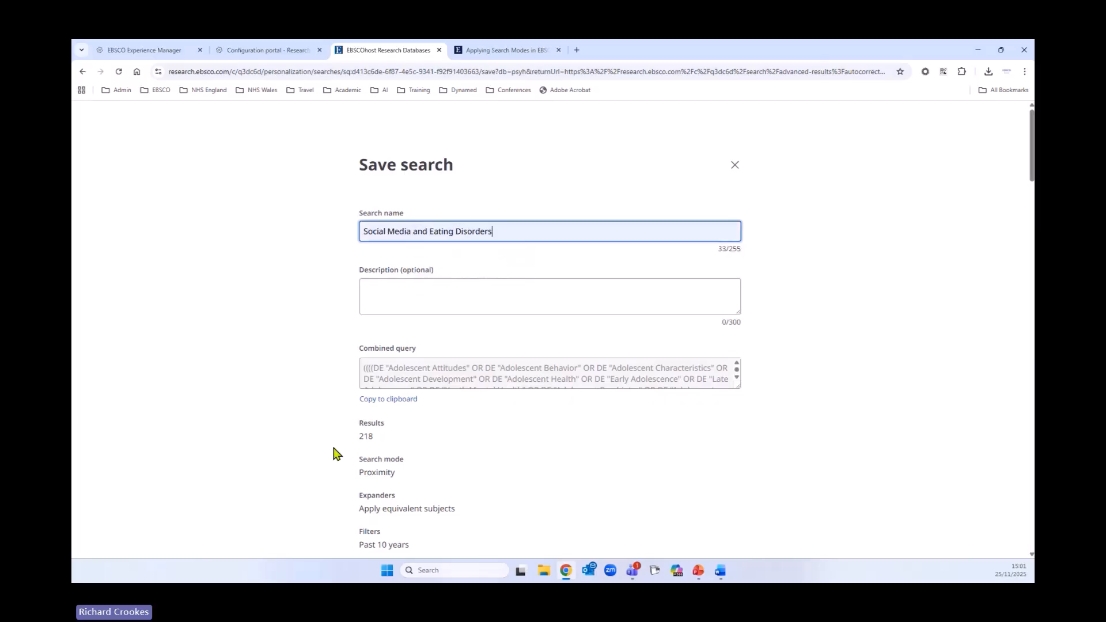
left_click_drag(739, 385, 815, 551)
scroll(683, 477, "down", 4)
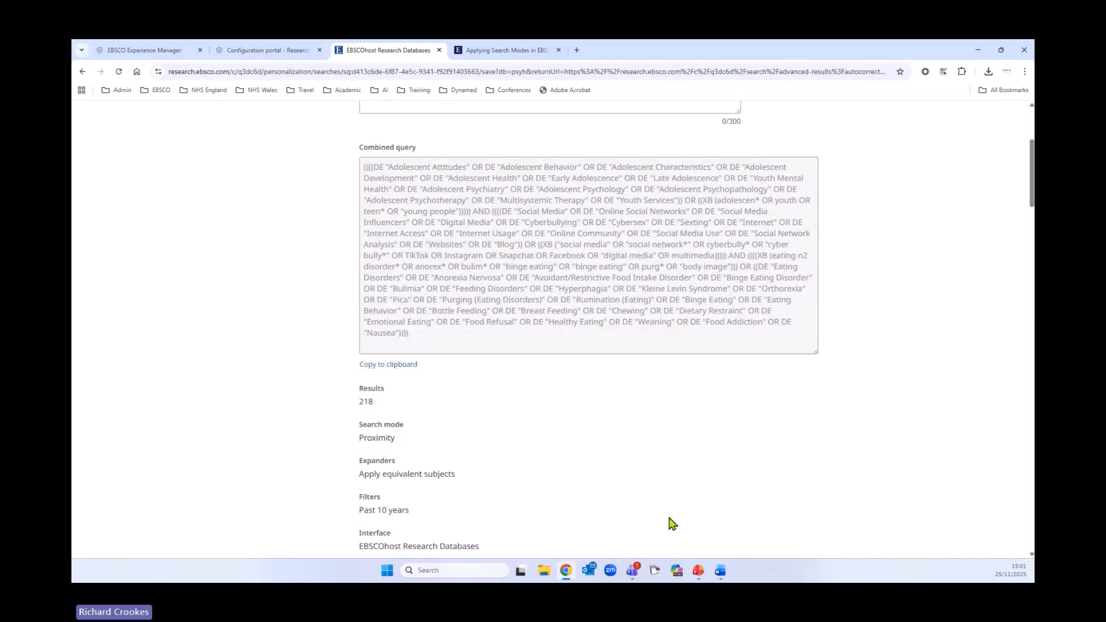
scroll(667, 519, "down", 4)
scroll(667, 519, "down", 8)
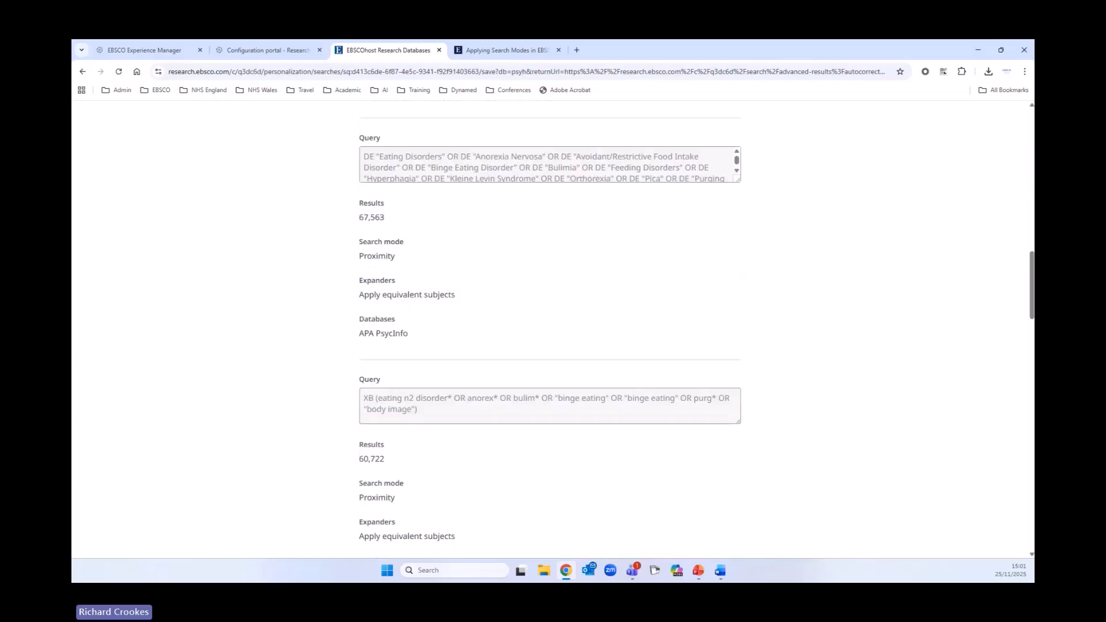
left_click_drag(1031, 306, 1031, 538)
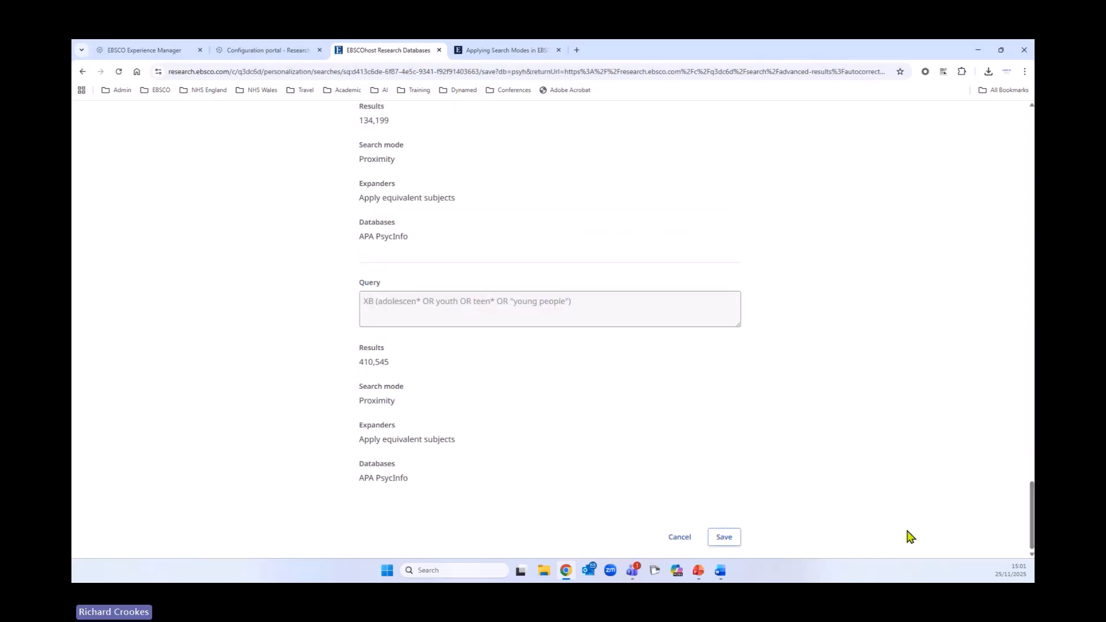
left_click(717, 537)
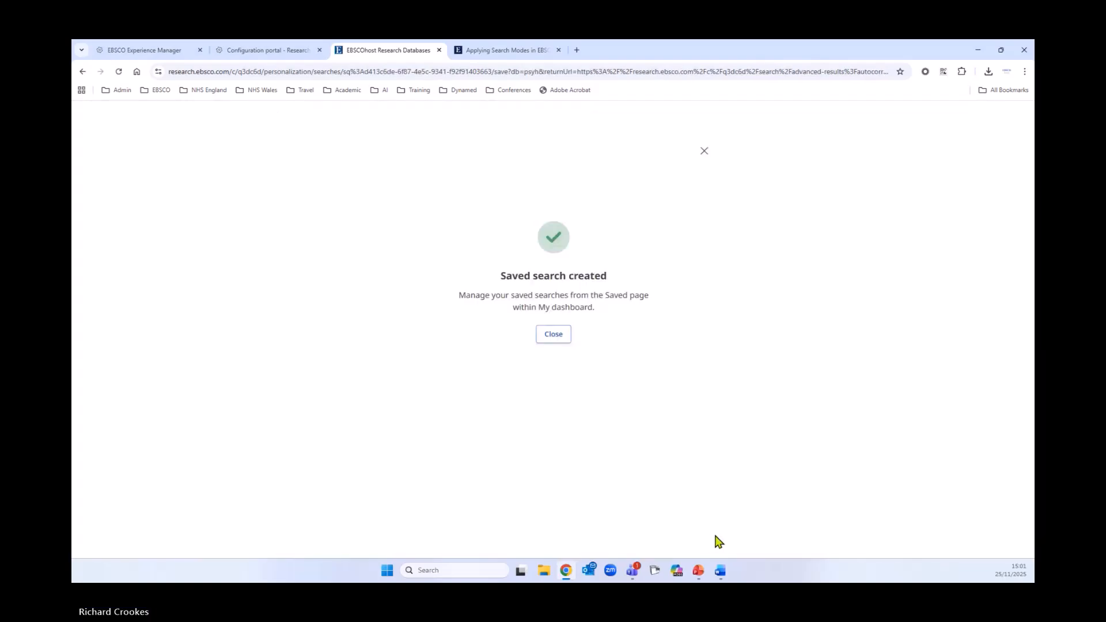
left_click(555, 336)
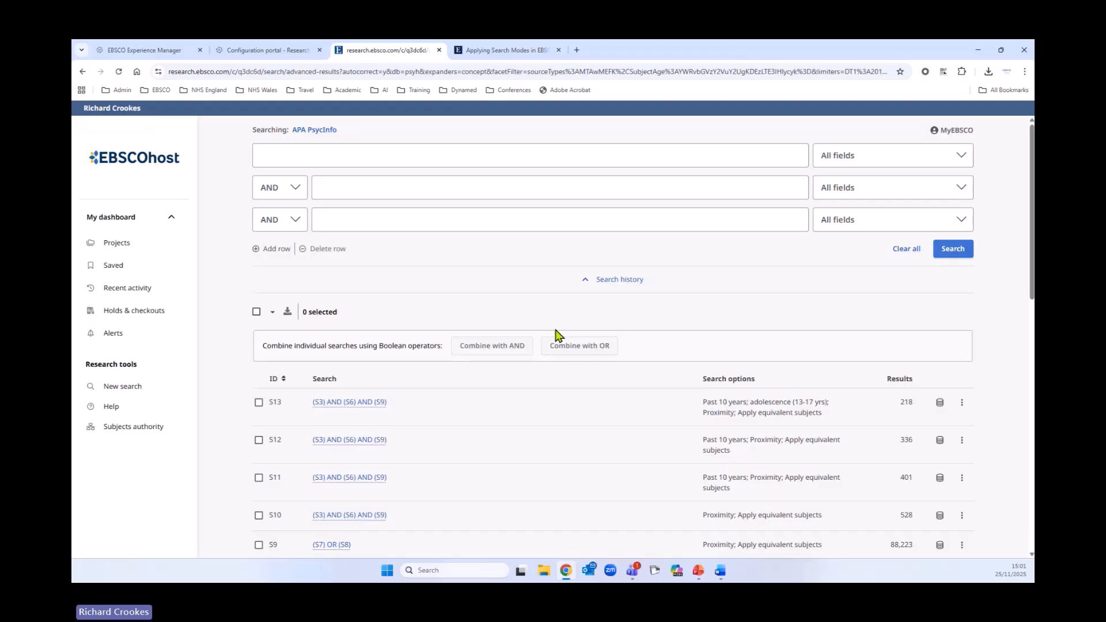
- Add the saved search Social Media and Eating Disorders to the Social Media and Eating Disorders project
left_click(109, 267)
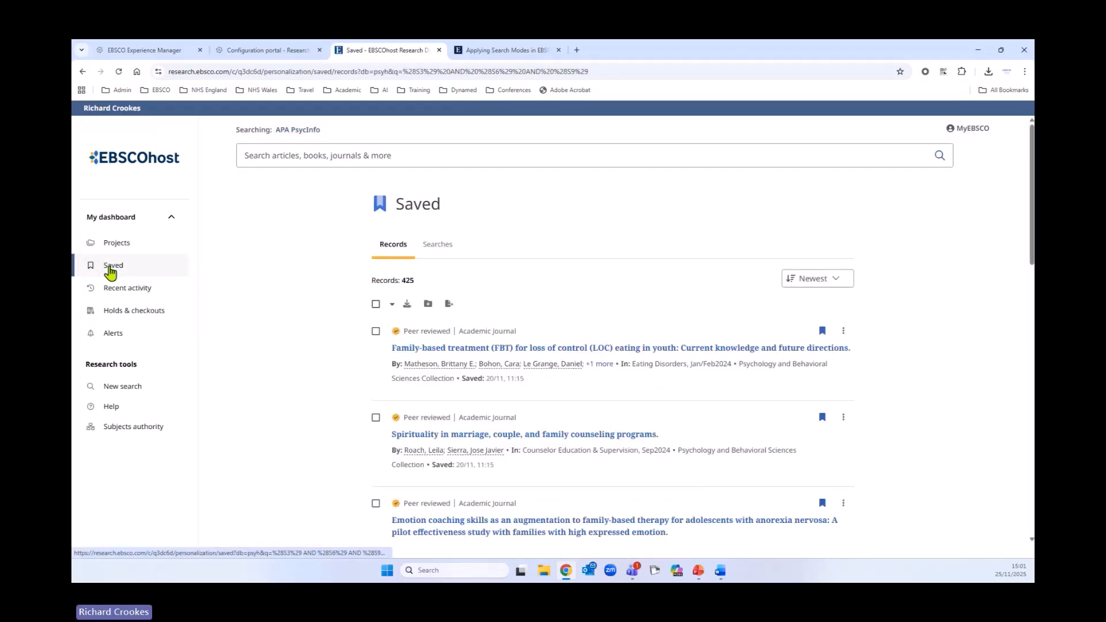
left_click(450, 247)
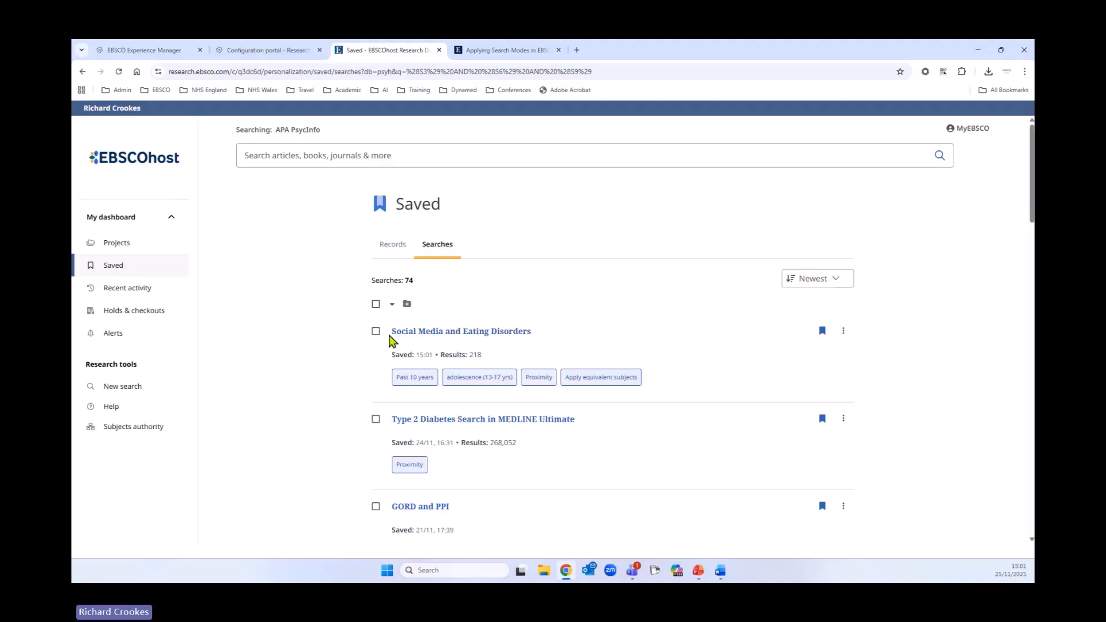
left_click(843, 330)
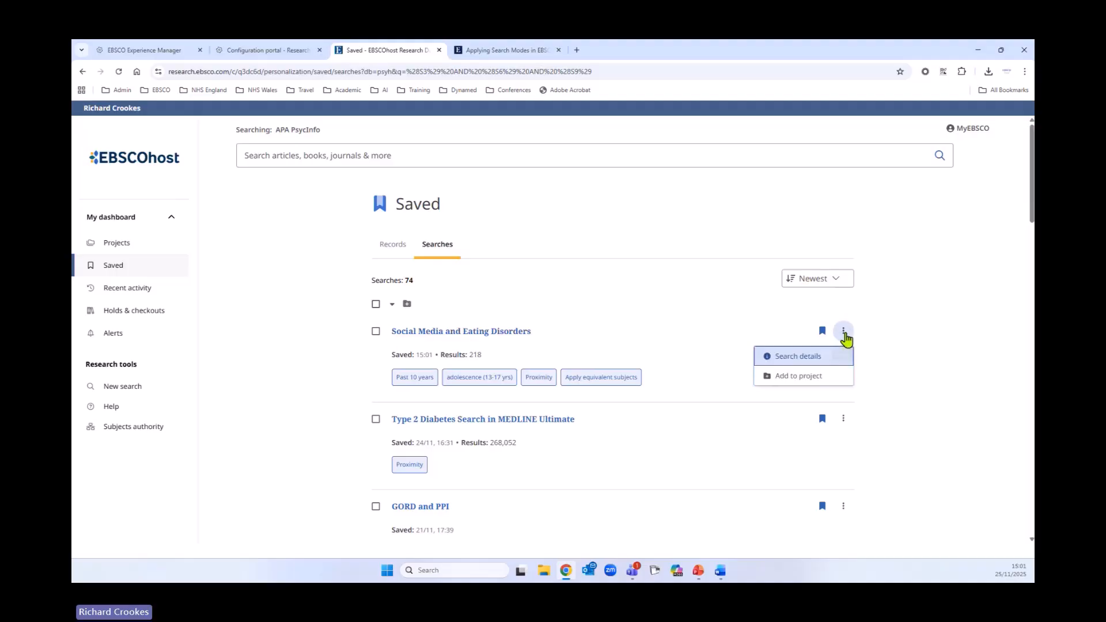
left_click(805, 374)
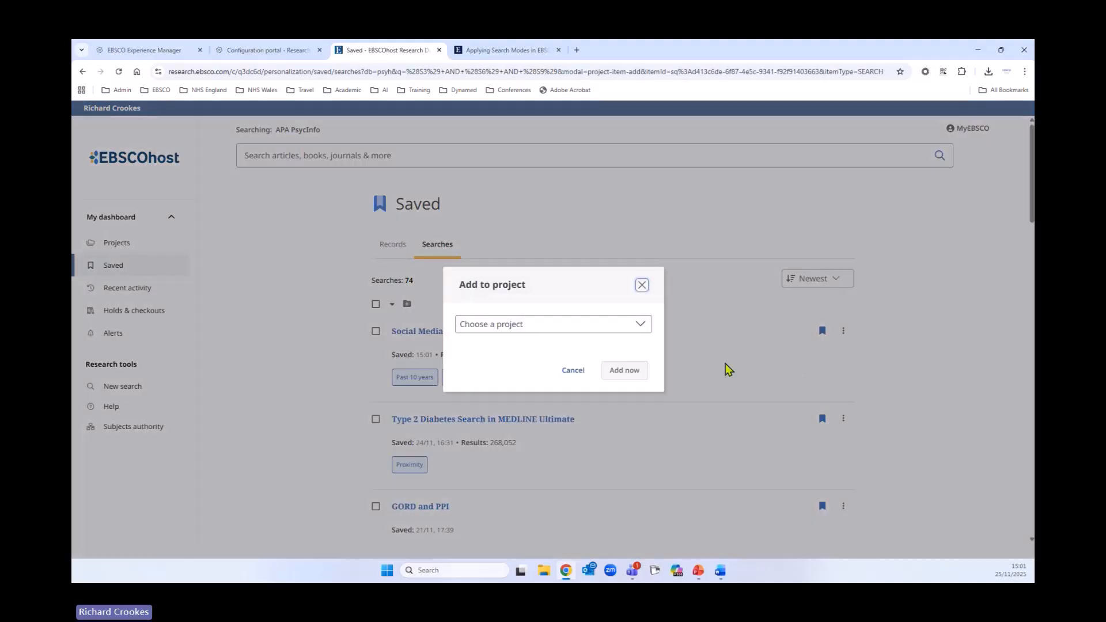
left_click(563, 325)
left_click(543, 362)
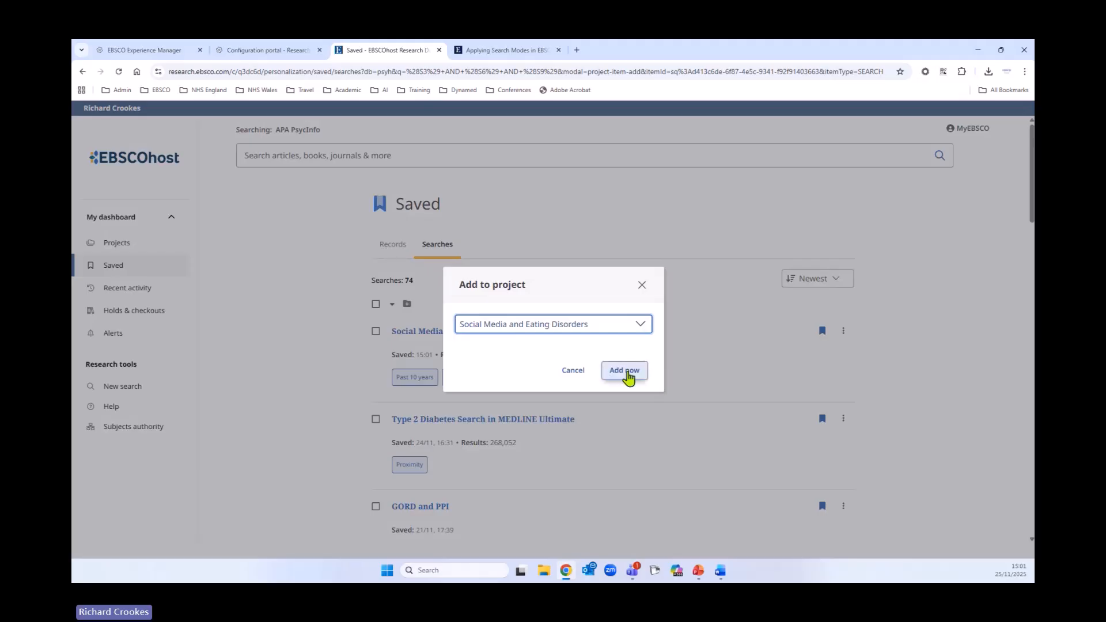
left_click(626, 373)
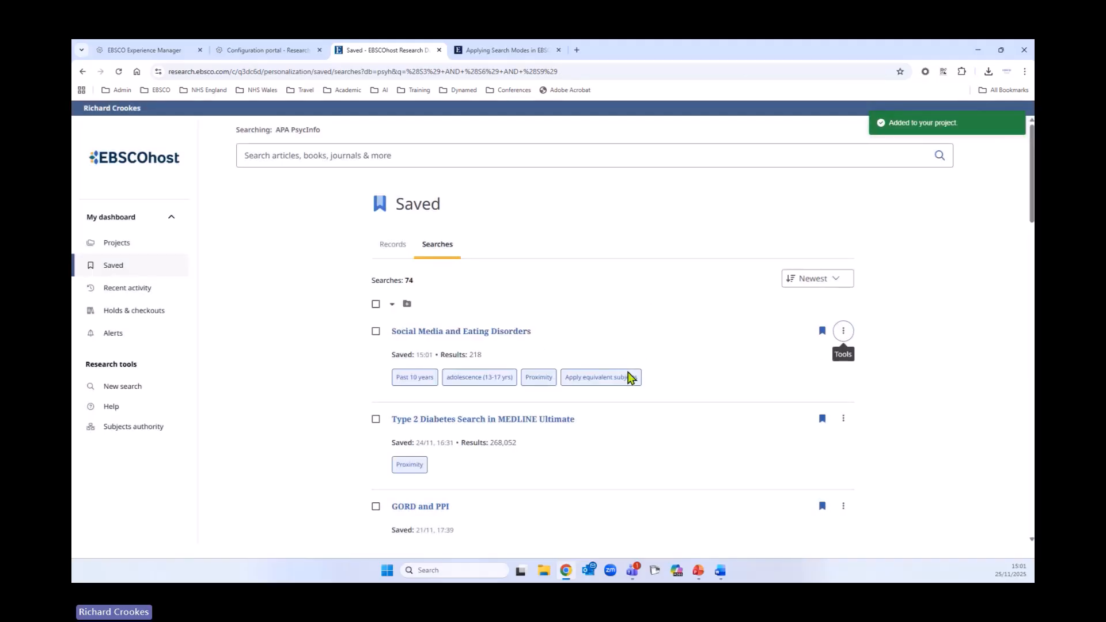
- Open the Social Media and Eating Disorders project from the Projects list
left_click(115, 250)
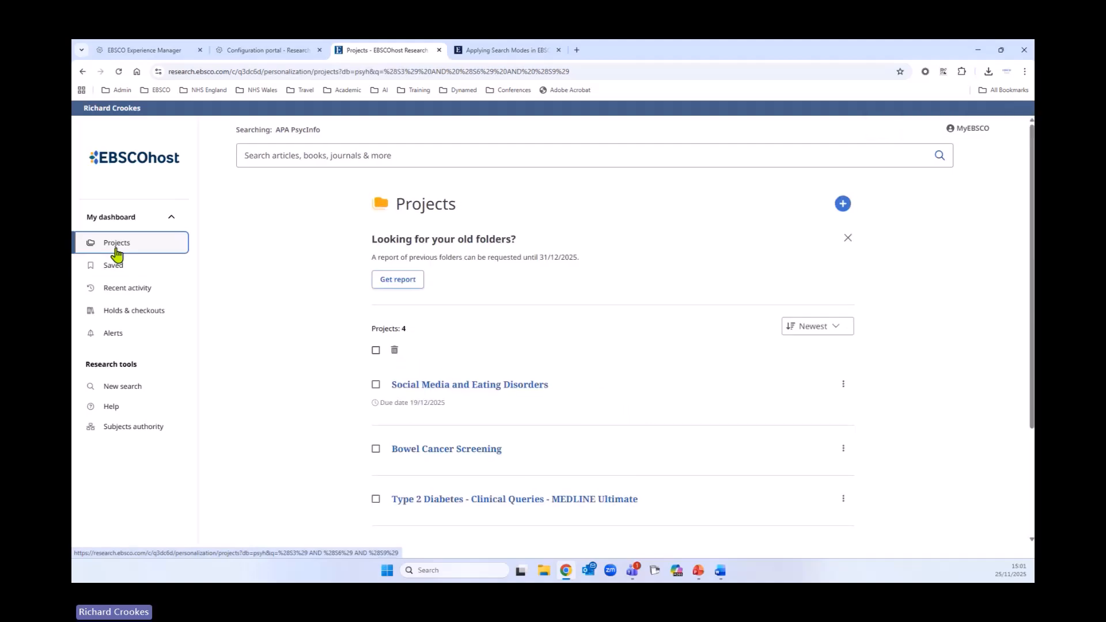
scroll(770, 336, "down", 2)
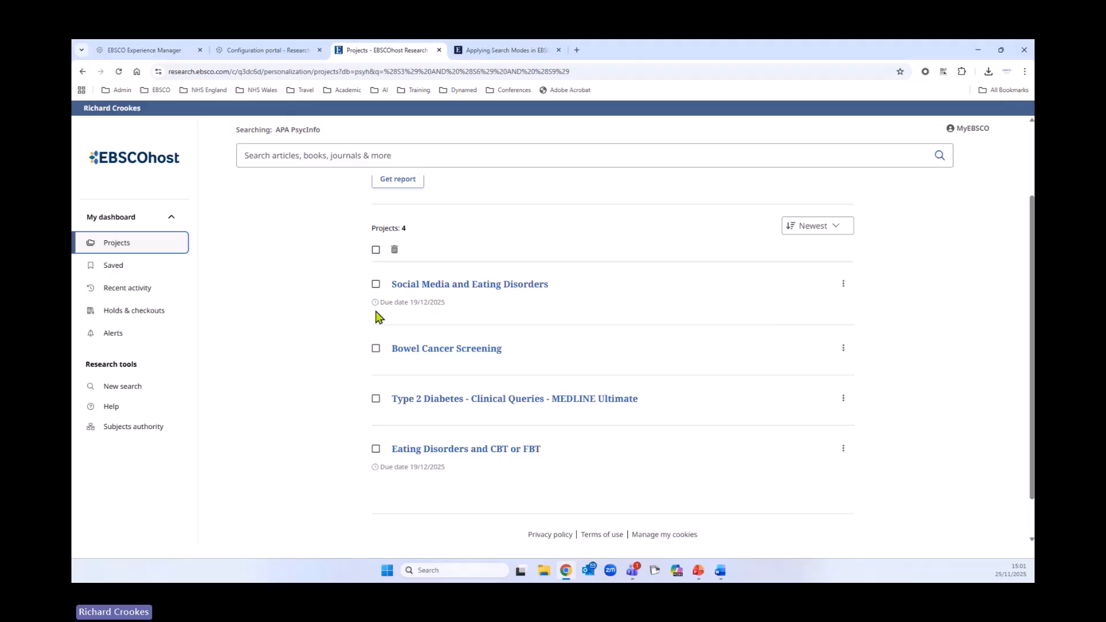
left_click(441, 286)
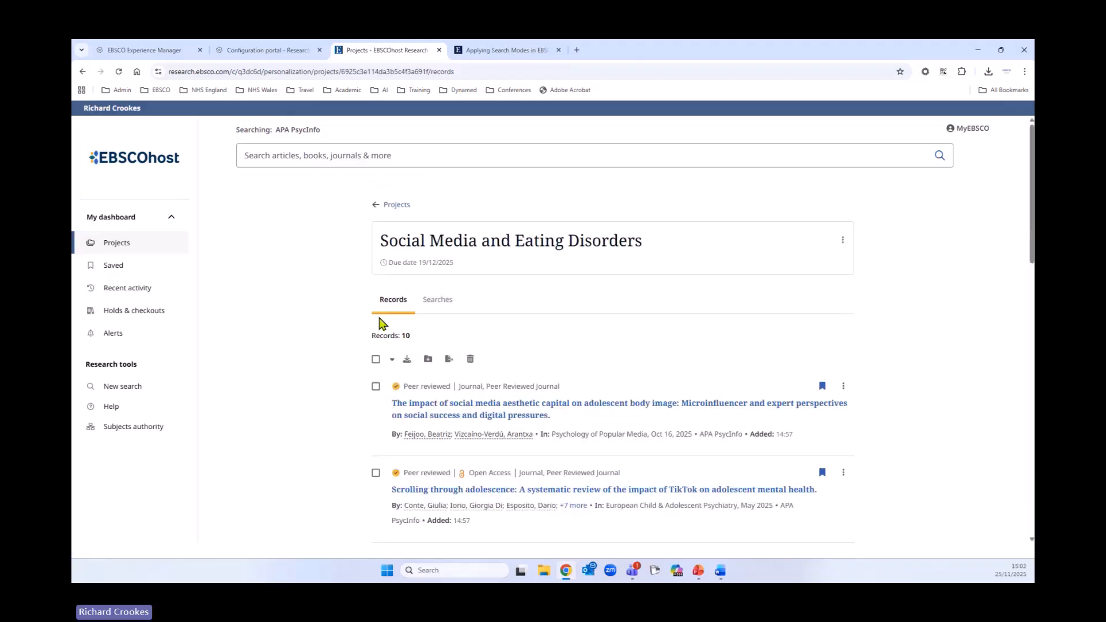
- Switch the project to its Searches list and open the saved search's actions menu
scroll(424, 489, "down", 4)
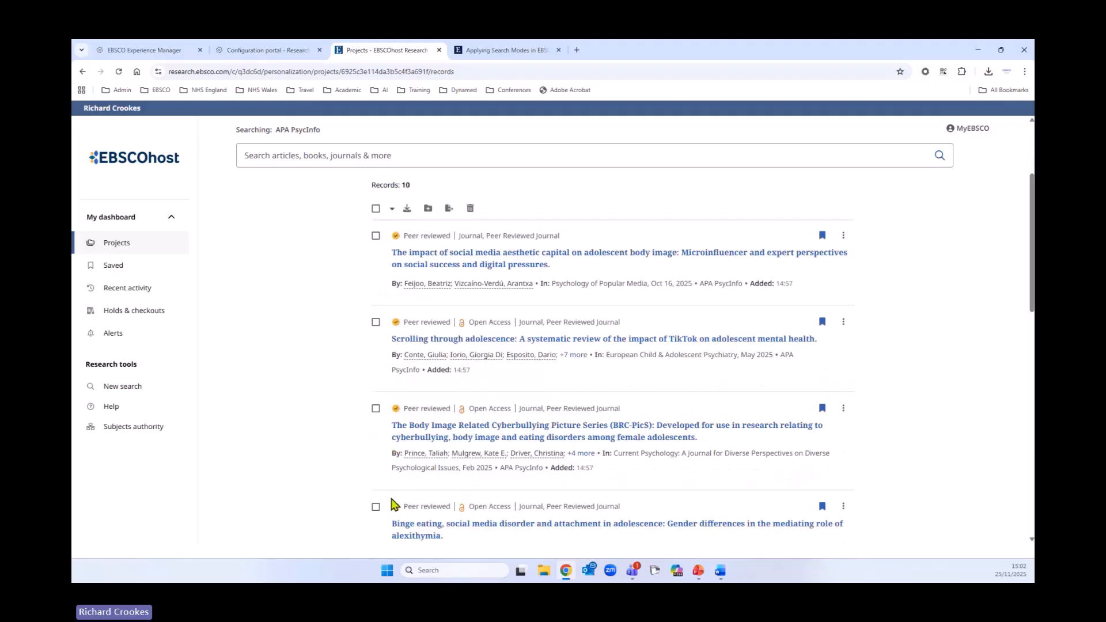
scroll(392, 510, "up", 2)
scroll(392, 510, "up", 2)
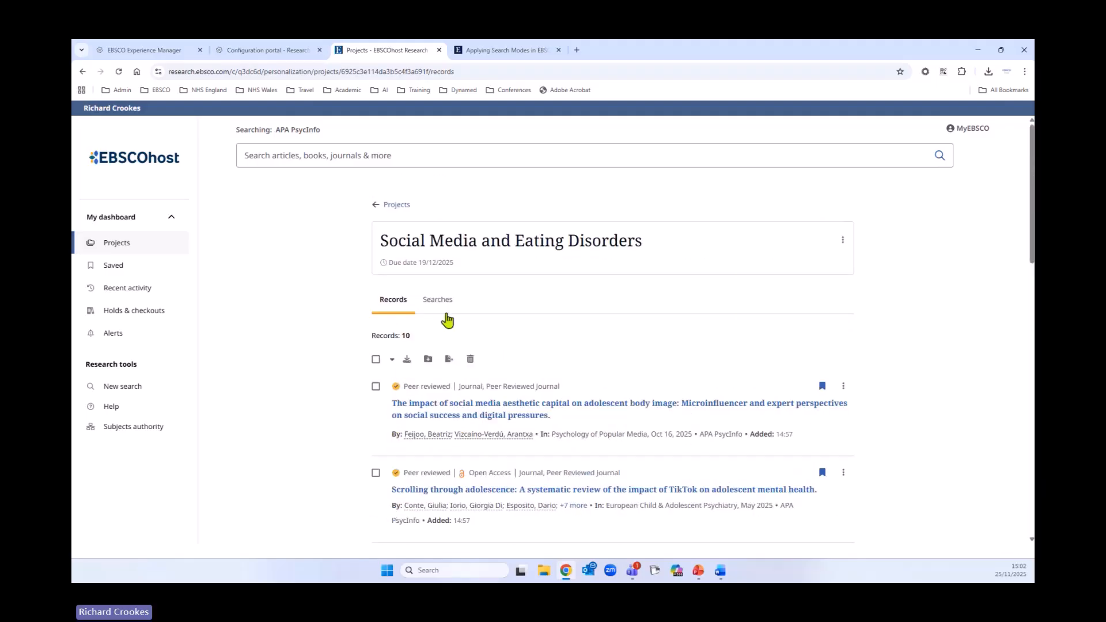
left_click(440, 311)
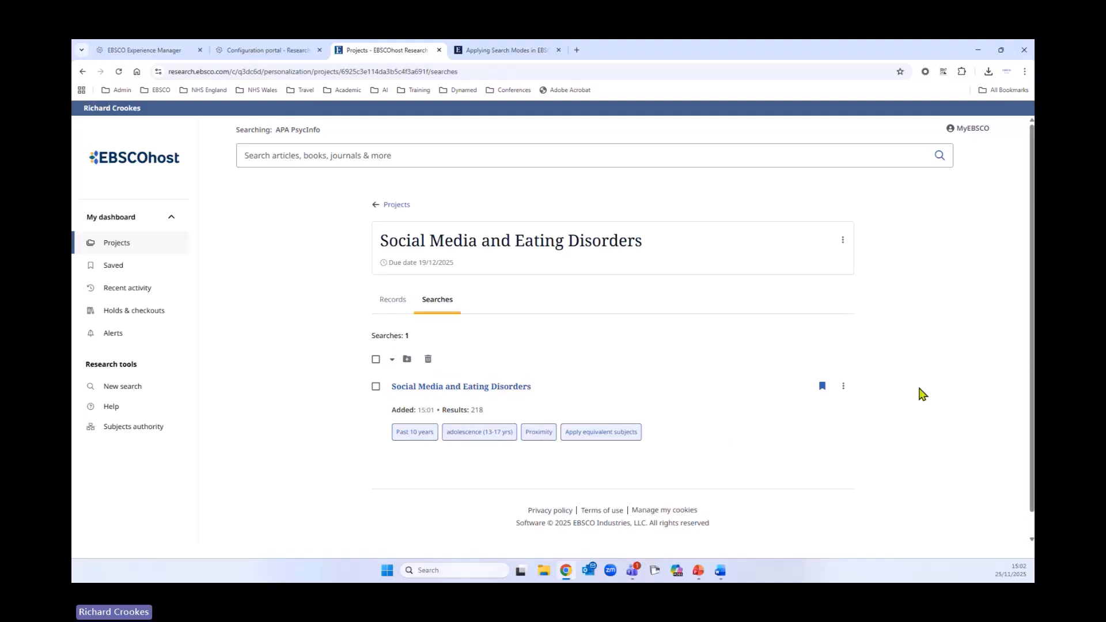
left_click(843, 386)
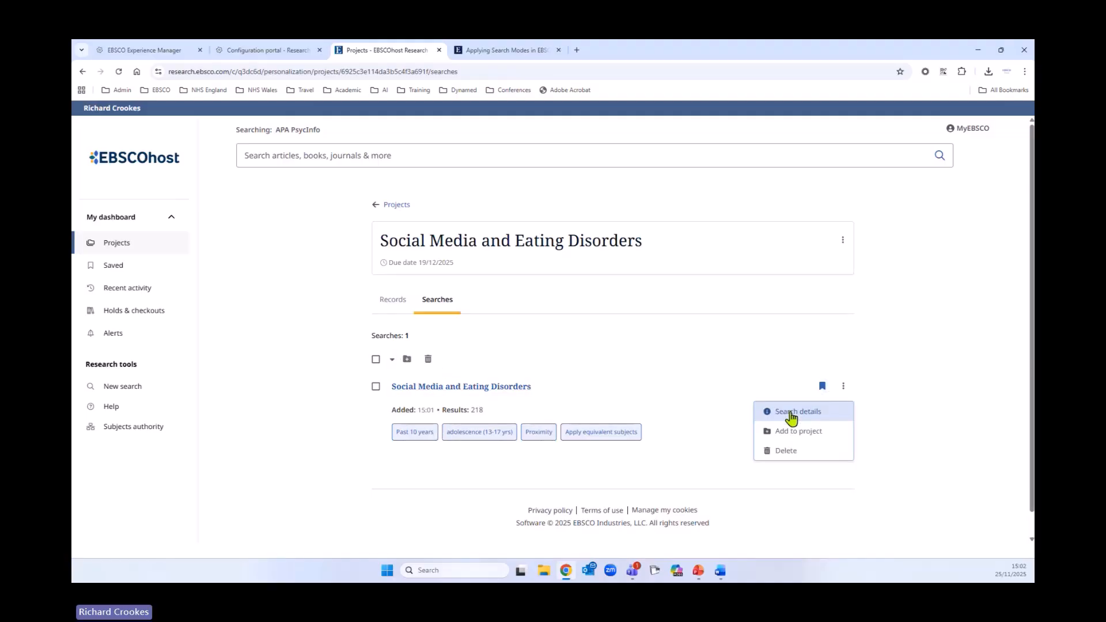
left_click(299, 355)
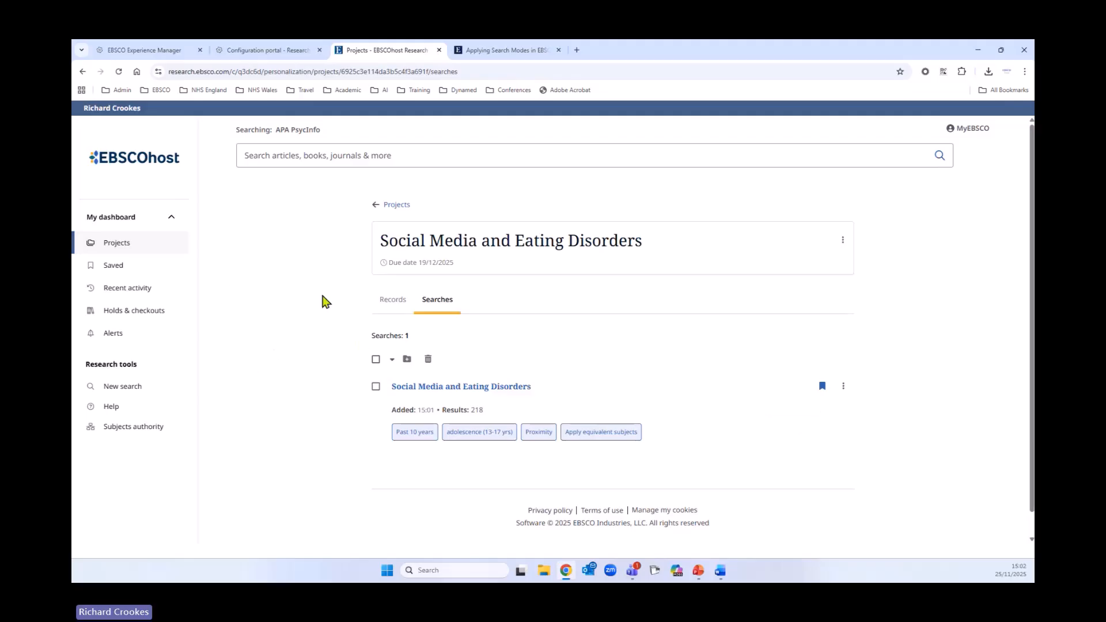
- Go back to Projects, open Recent activity and sort the search history by Oldest
left_click(397, 206)
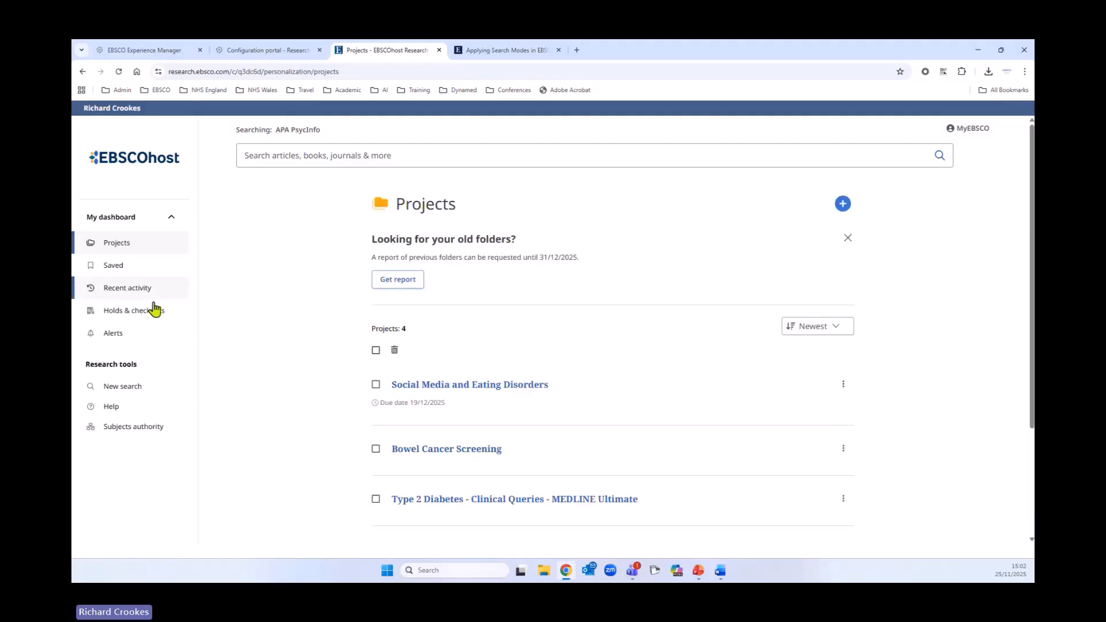
left_click(136, 297)
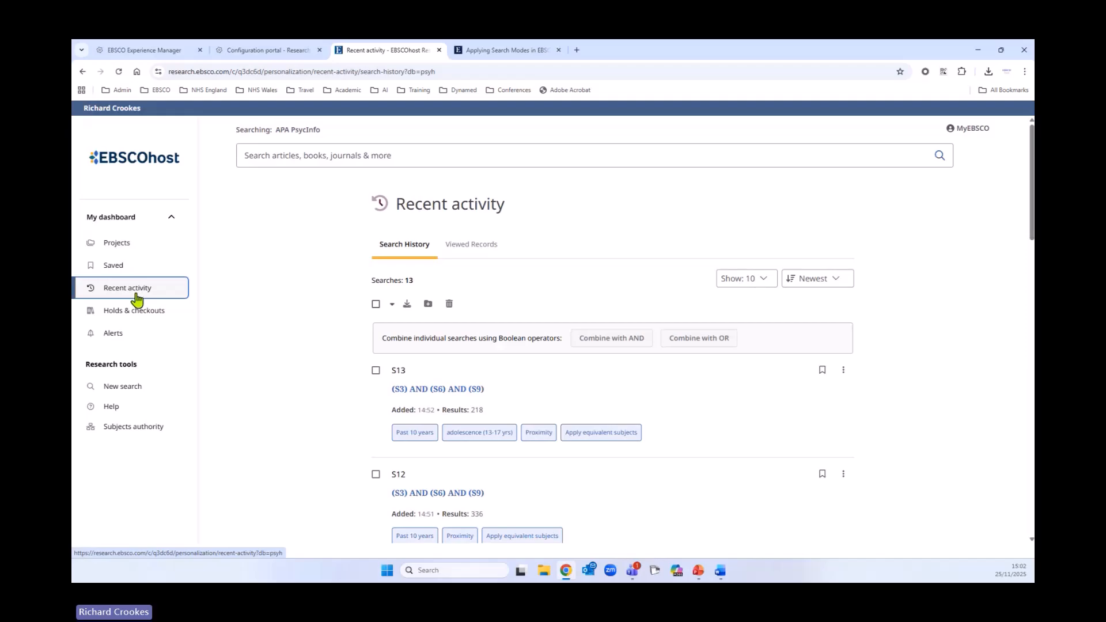
scroll(378, 434, "down", 7)
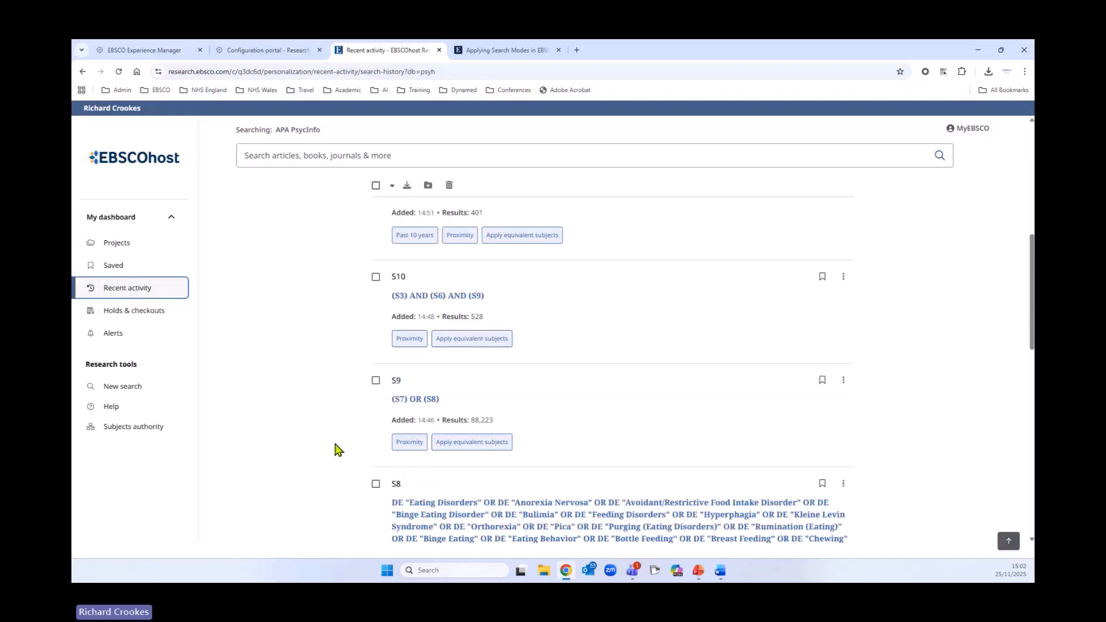
scroll(336, 449, "down", 3)
scroll(336, 455, "up", 10)
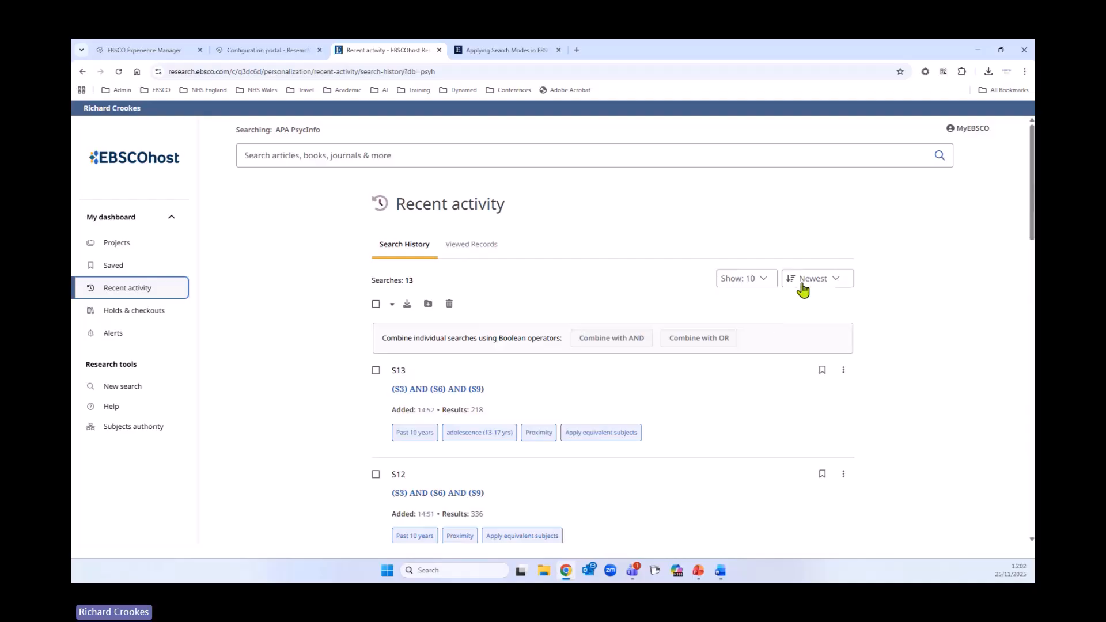
left_click(806, 280)
left_click(797, 325)
- Select all searches on the page and switch to the Viewed Records tab
scroll(308, 387, "down", 4)
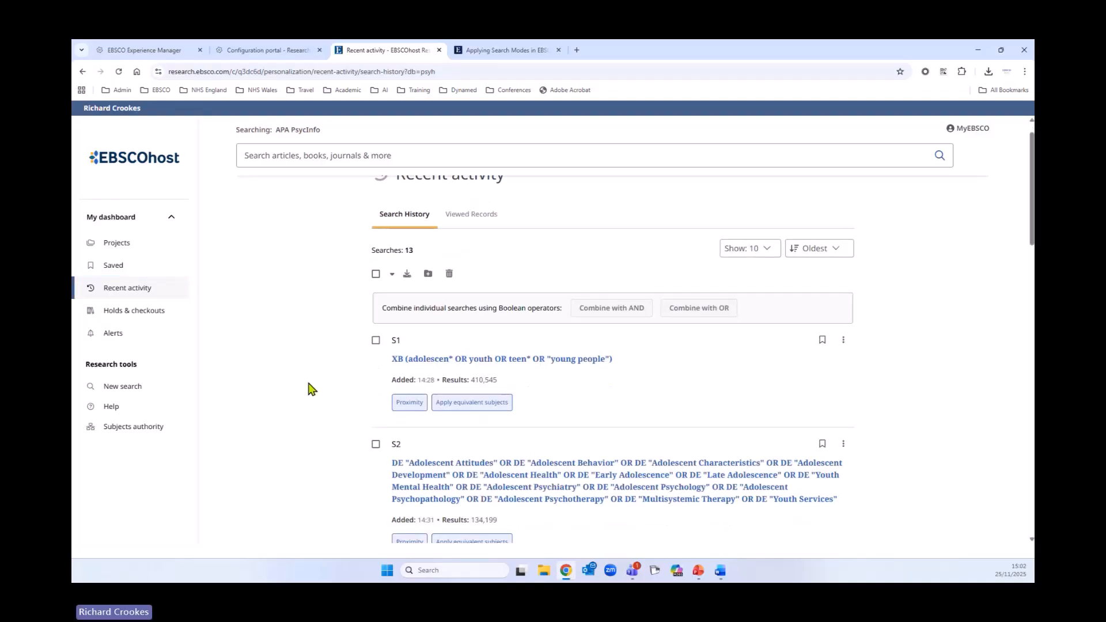
scroll(308, 397, "up", 3)
scroll(310, 396, "up", 2)
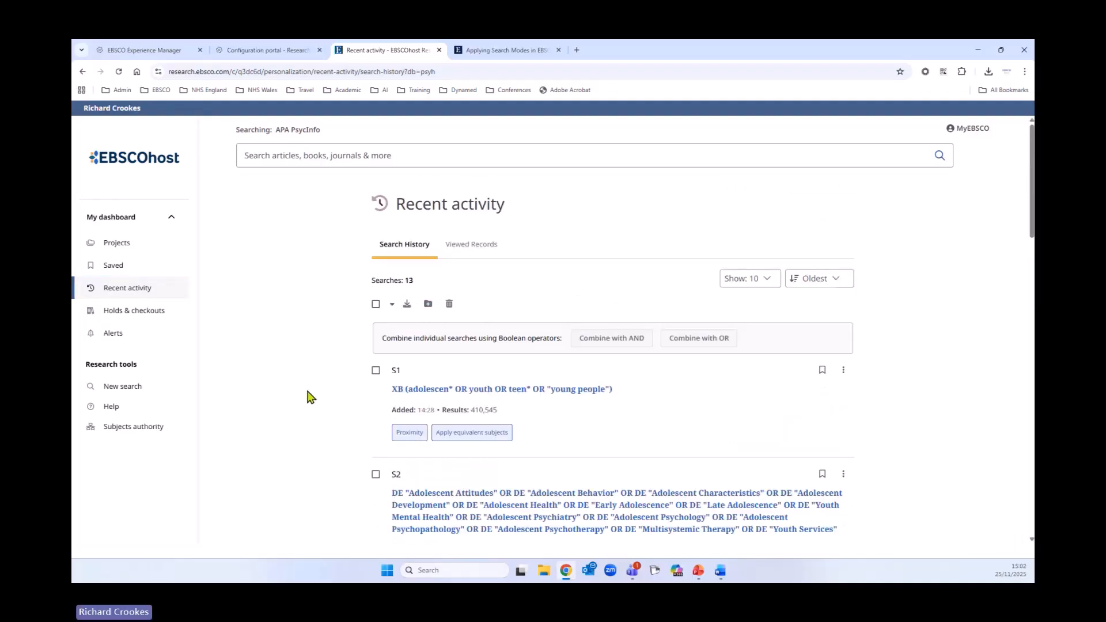
left_click(376, 303)
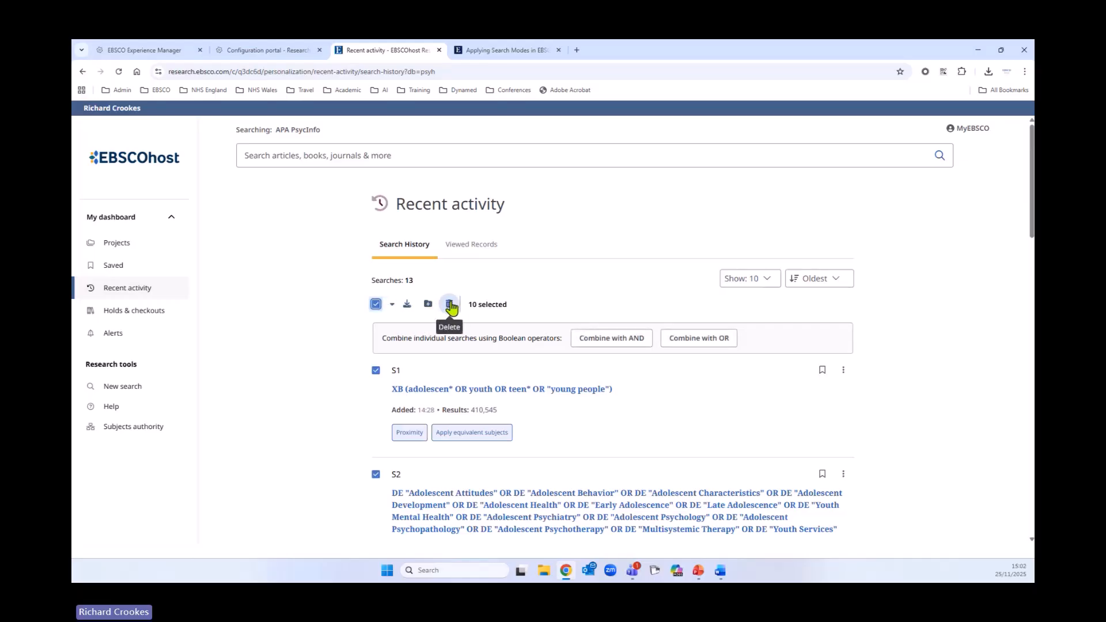
left_click(475, 246)
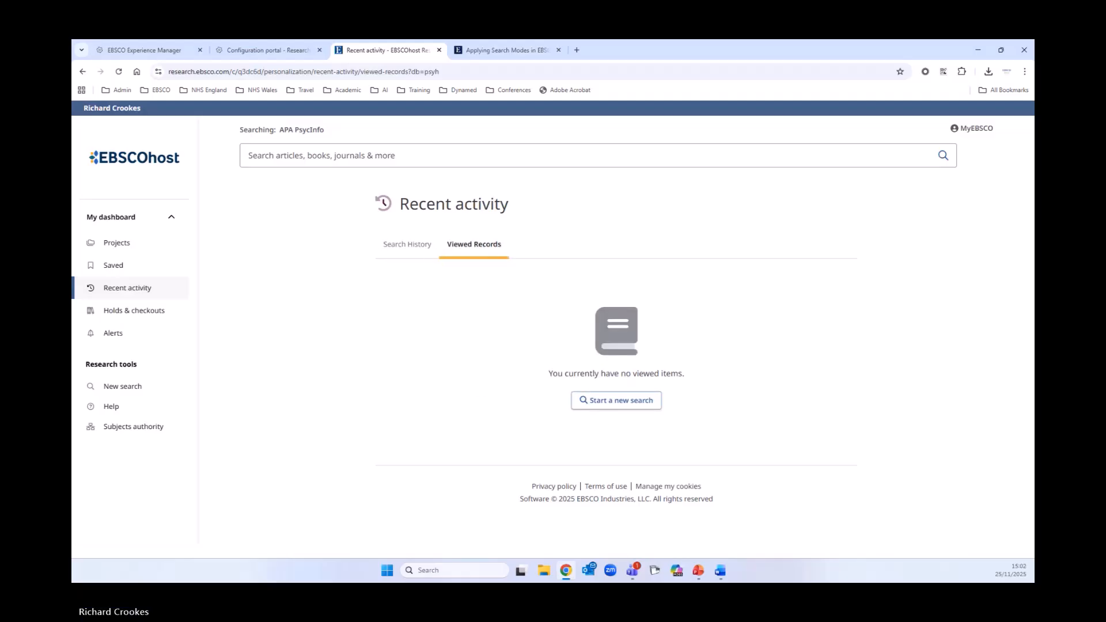
- Navigate back through the browser history to the advanced search results page
key("alt+Tab")
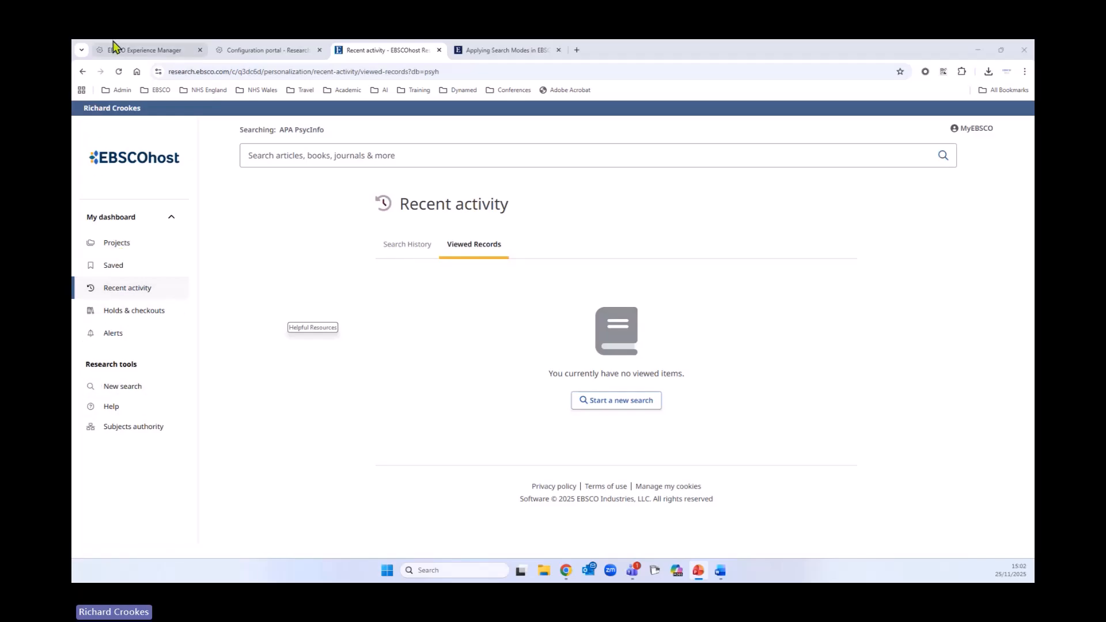
left_click(89, 71)
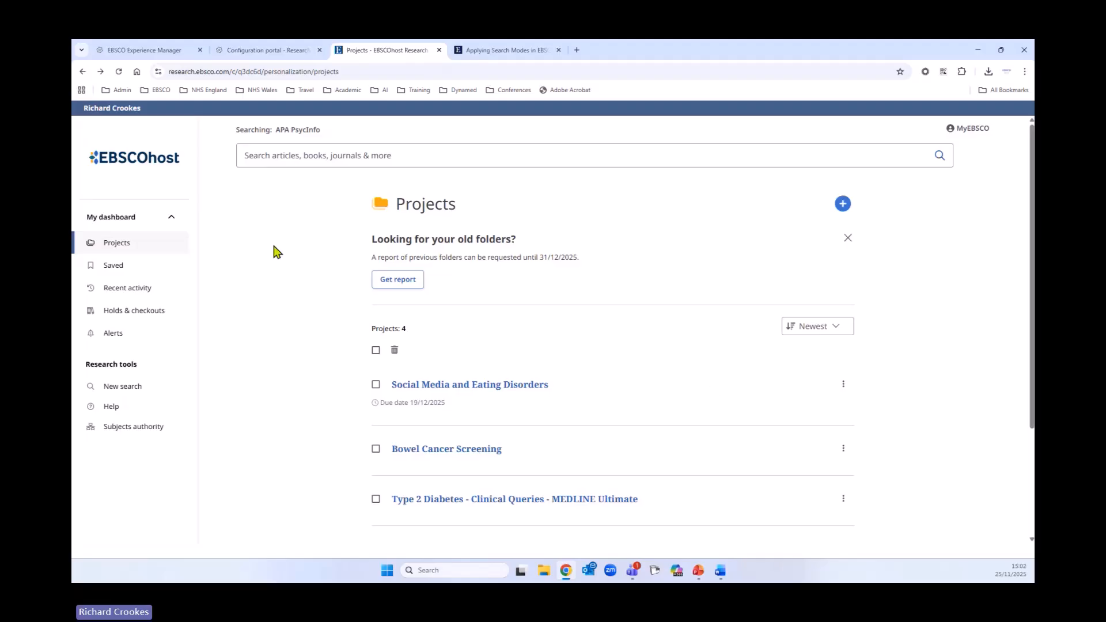
left_click(83, 71)
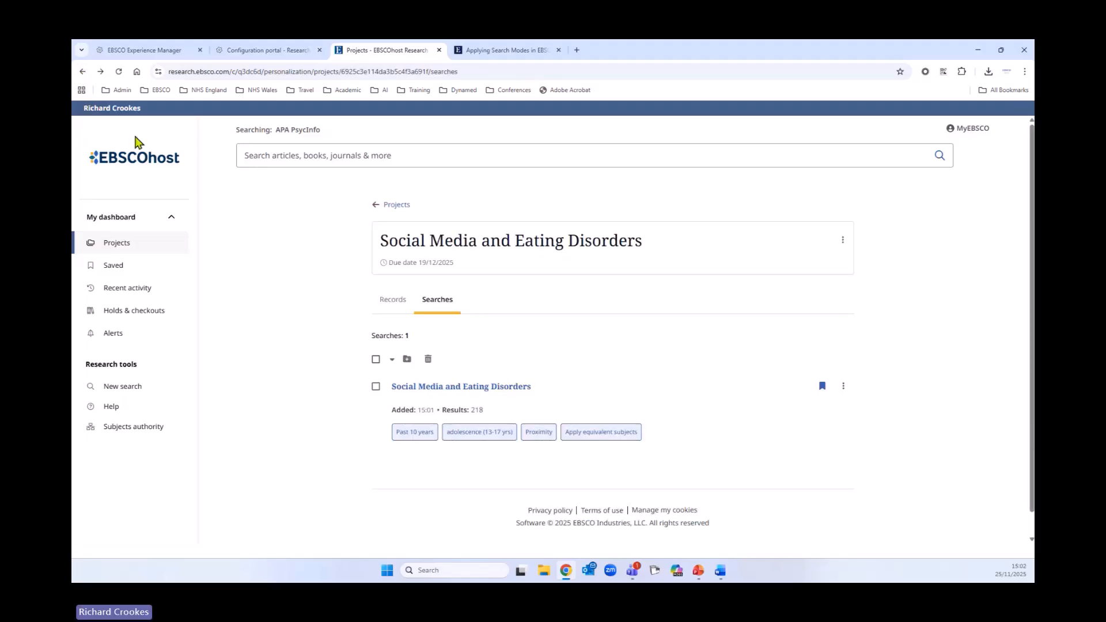
left_click(83, 71)
left_click(82, 71)
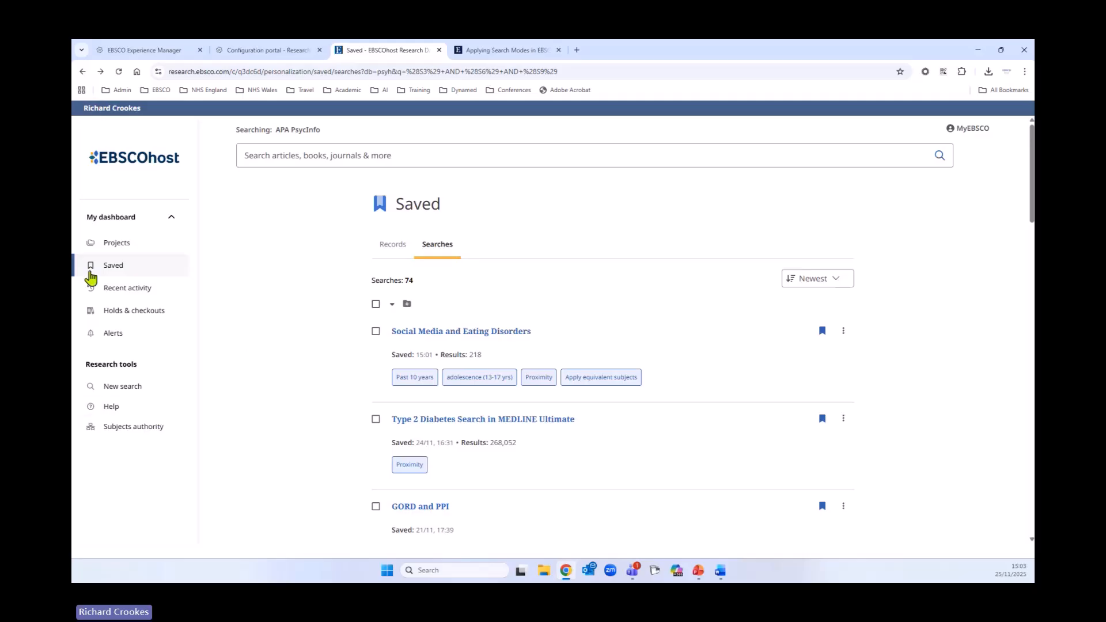
left_click(82, 71)
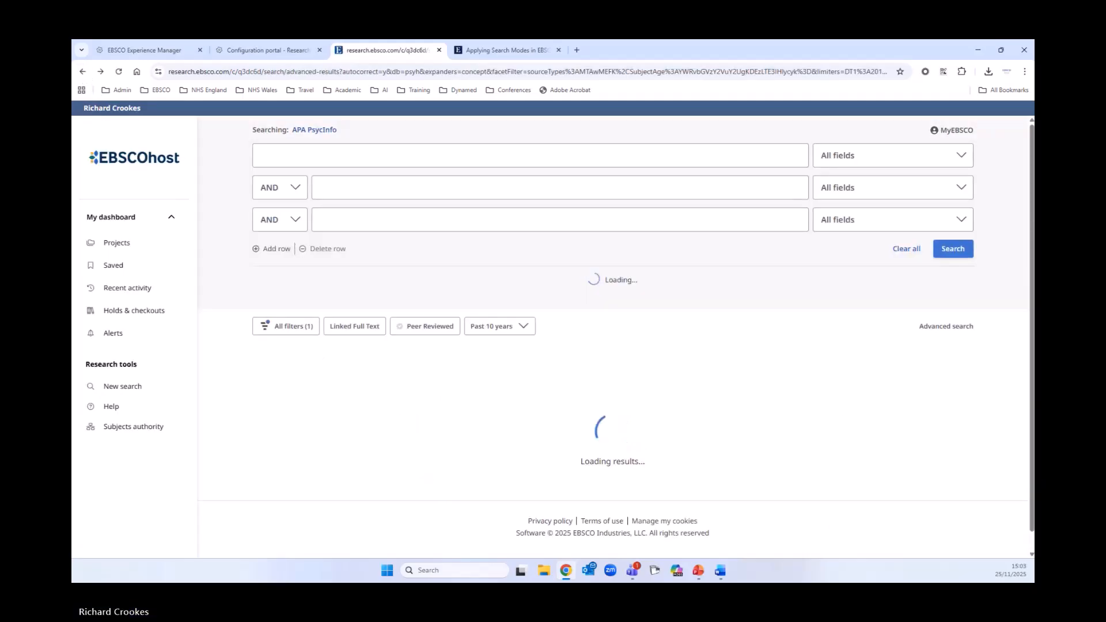
- Open the Cited by list for the first result, The relationship between social media use and disordered eating
scroll(912, 343, "down", 1)
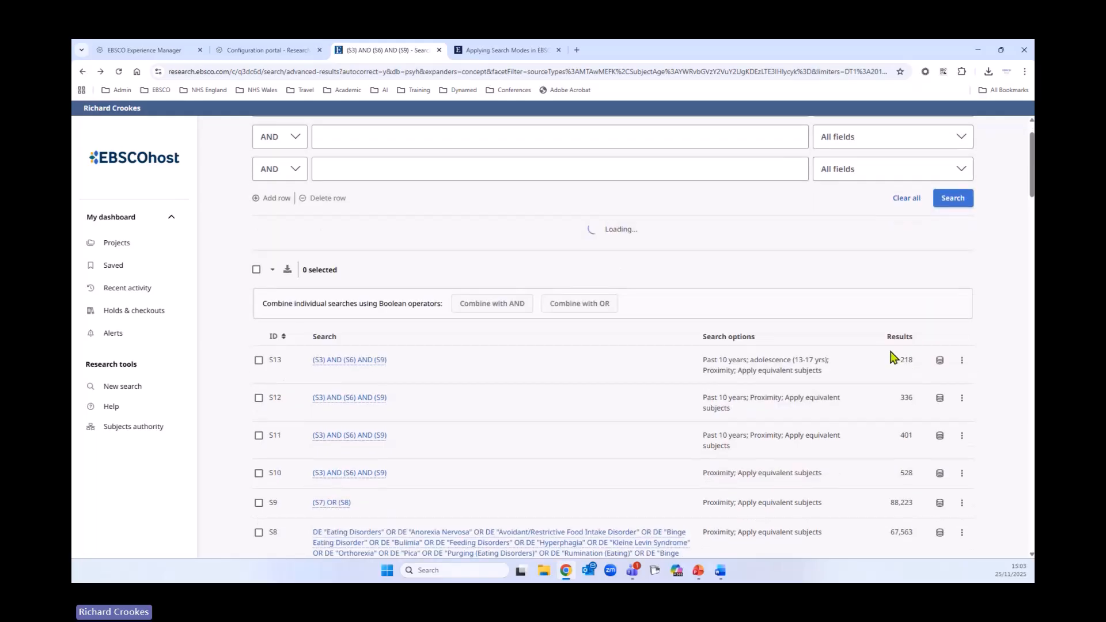
scroll(889, 357, "down", 15)
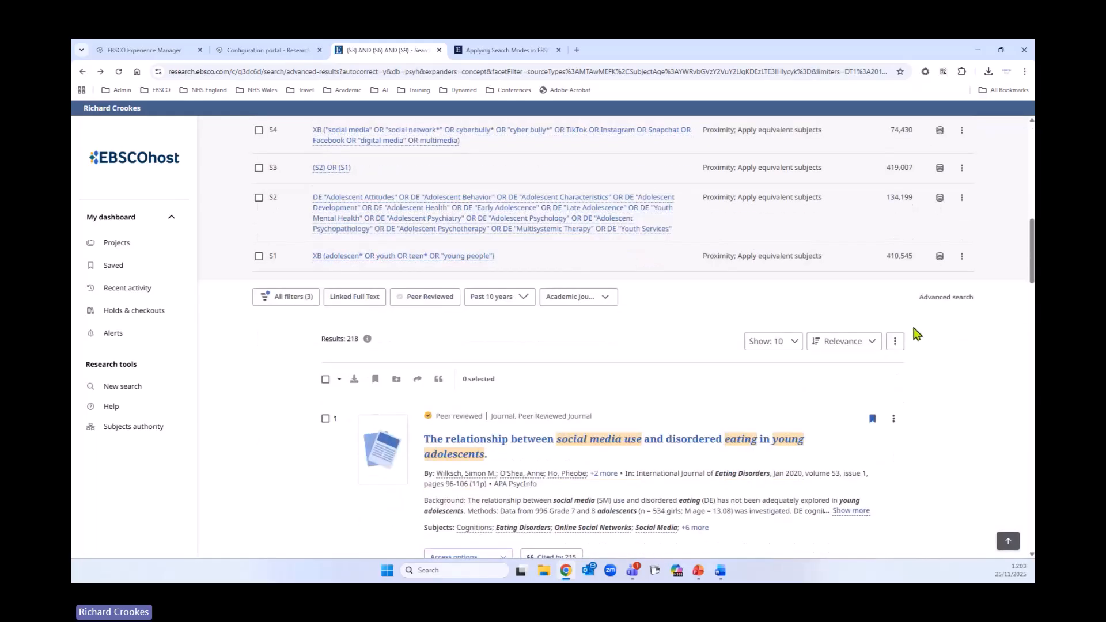
scroll(919, 333, "down", 4)
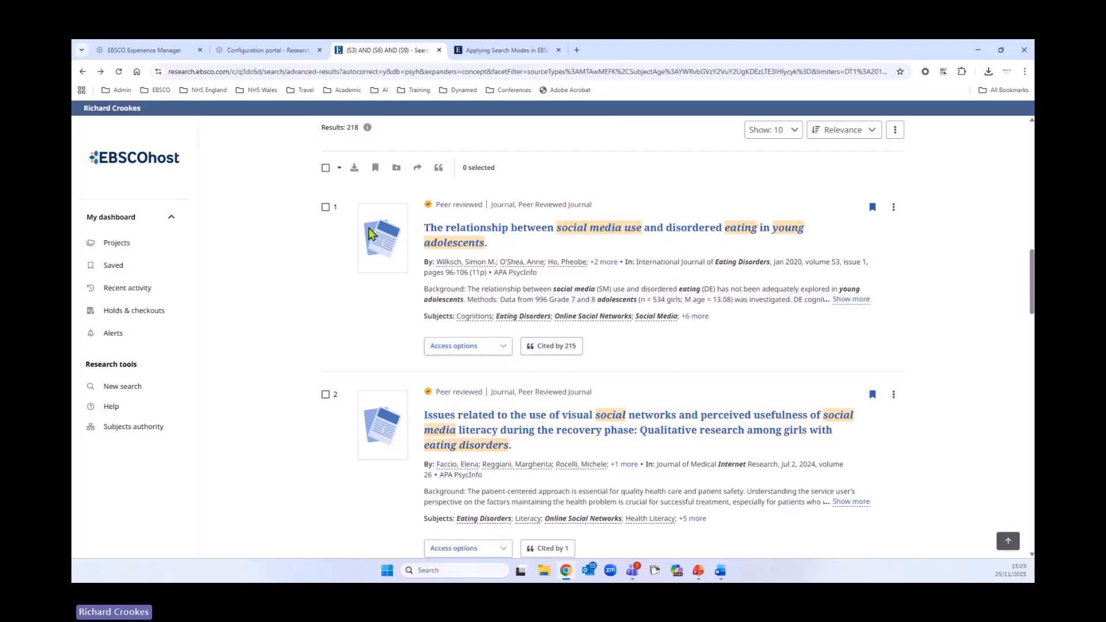
left_click(560, 347)
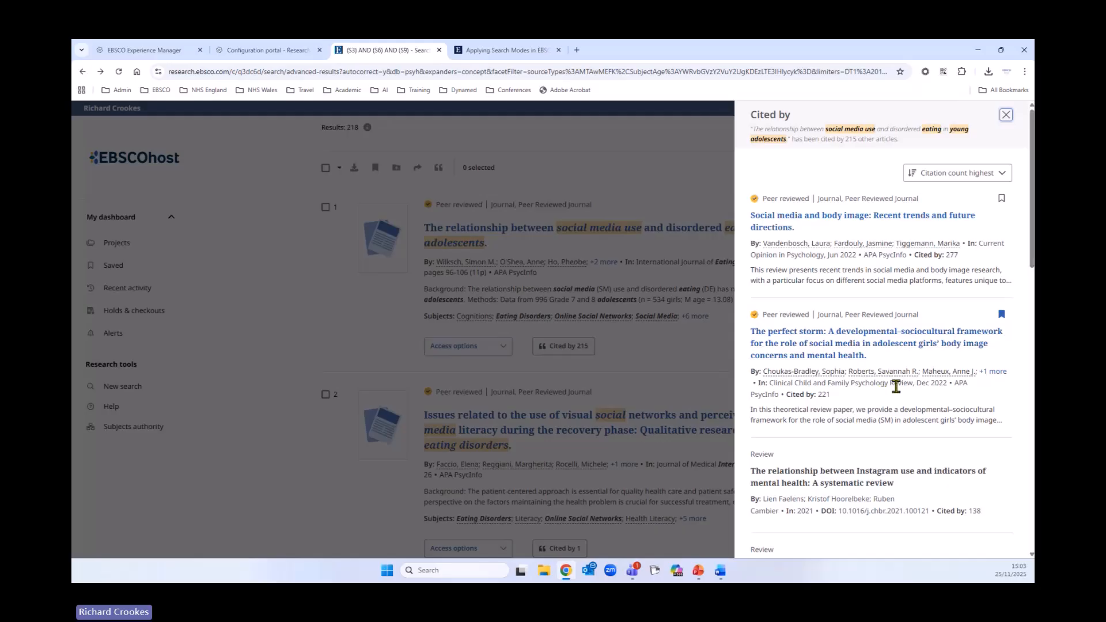
scroll(883, 386, "down", 2)
scroll(891, 394, "up", 2)
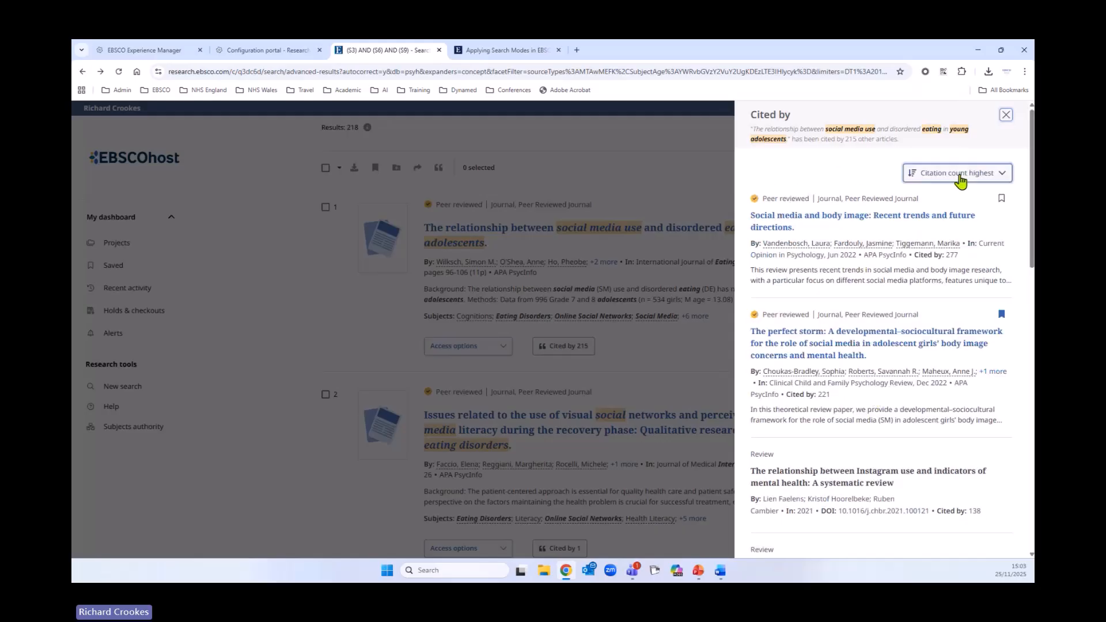
- Sort the citing articles by Published date newest, load more results, and close the Cited by panel
left_click(959, 175)
left_click(935, 232)
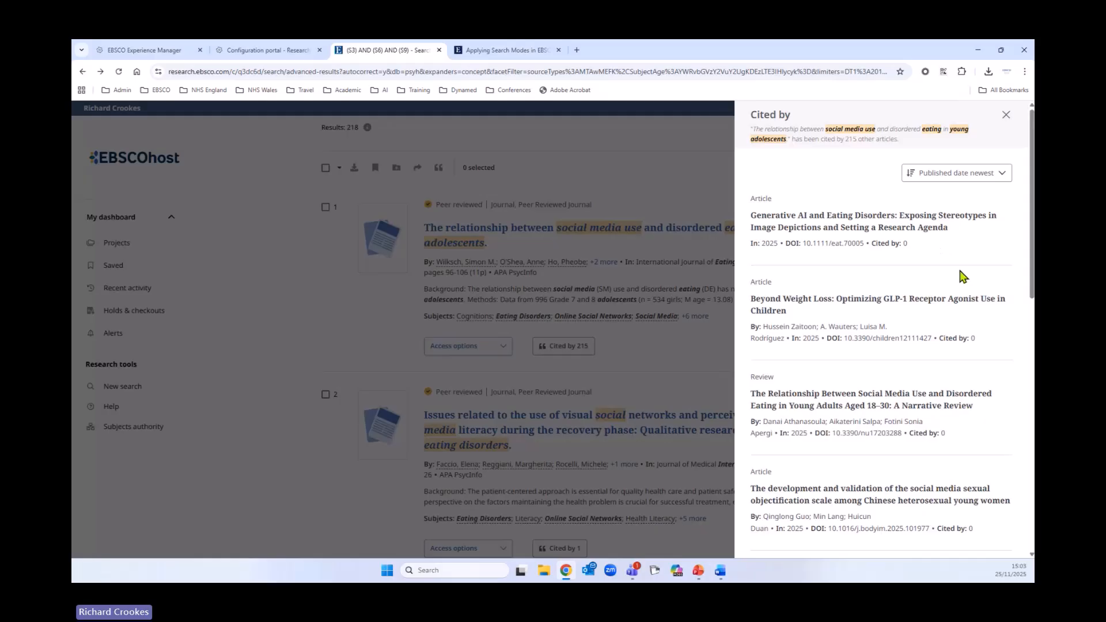
scroll(875, 364, "down", 10)
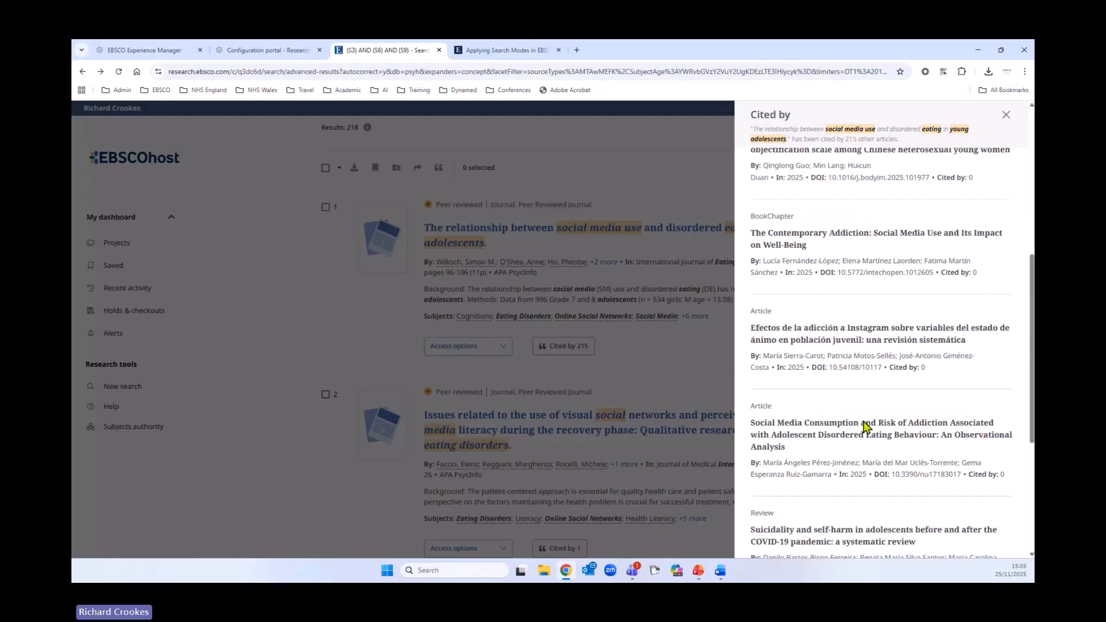
scroll(858, 423, "down", 2)
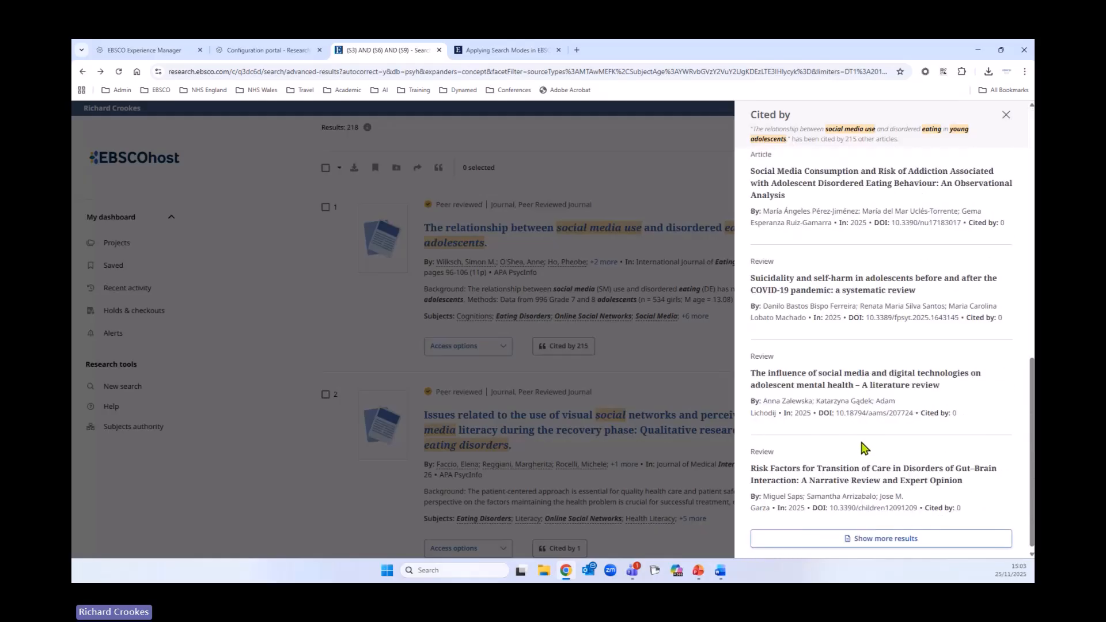
left_click(912, 539)
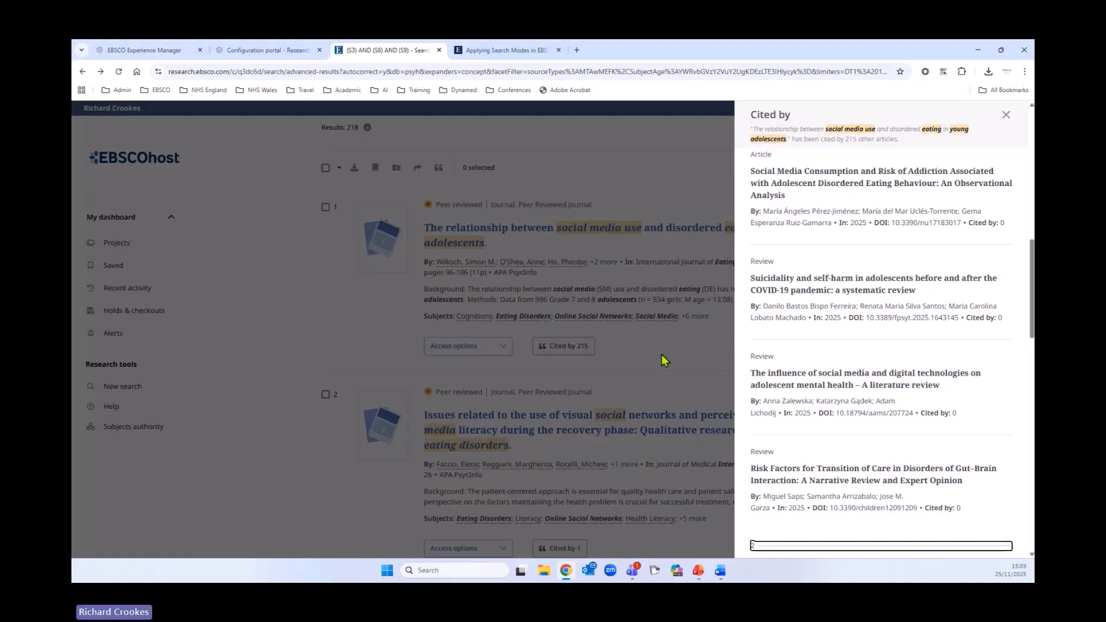
left_click(1006, 115)
- Open the Access options menus for the first and sixth results to see PDF and full-text links
scroll(462, 278, "down", 2)
left_click(478, 246)
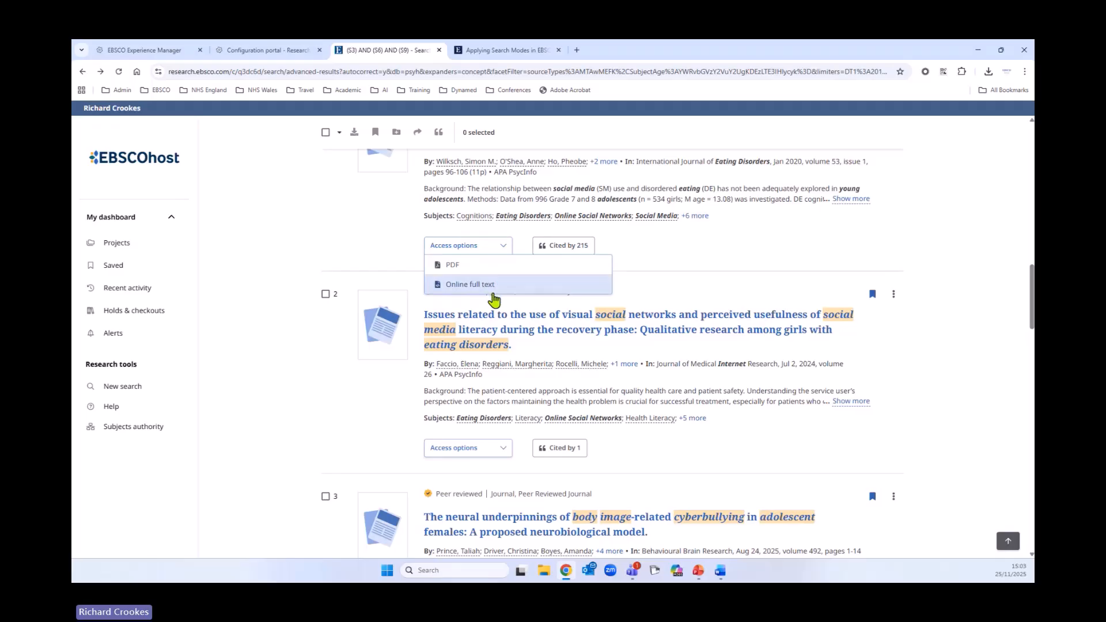
scroll(720, 452, "down", 2)
scroll(720, 452, "down", 9)
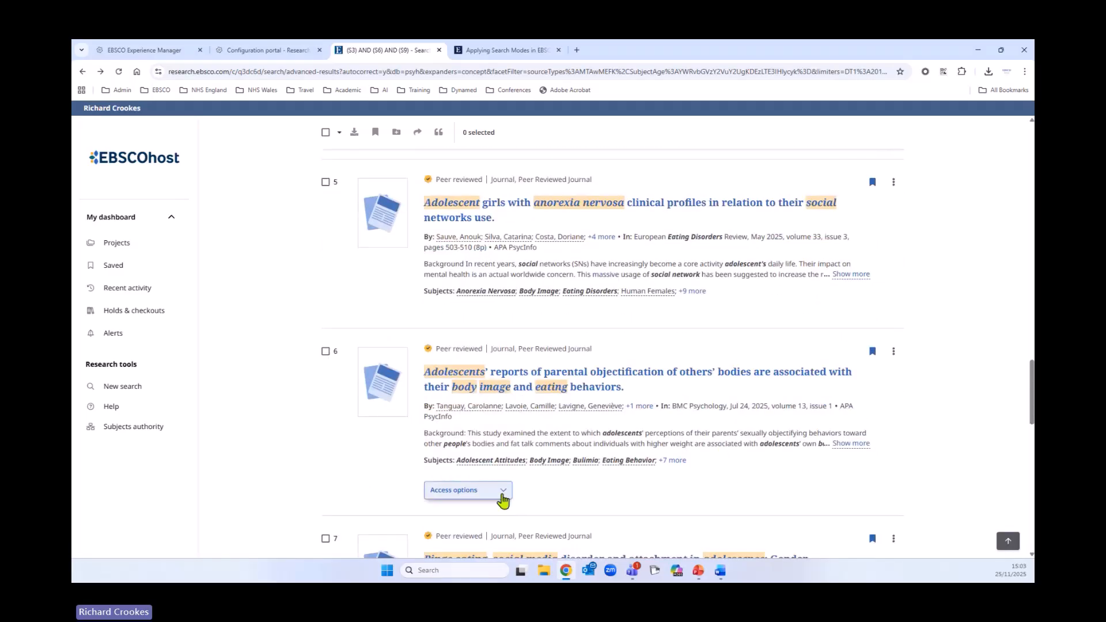
left_click(499, 493)
- Scroll back to the top and collapse the search history panel
scroll(548, 445, "down", 3)
scroll(628, 498, "down", 6)
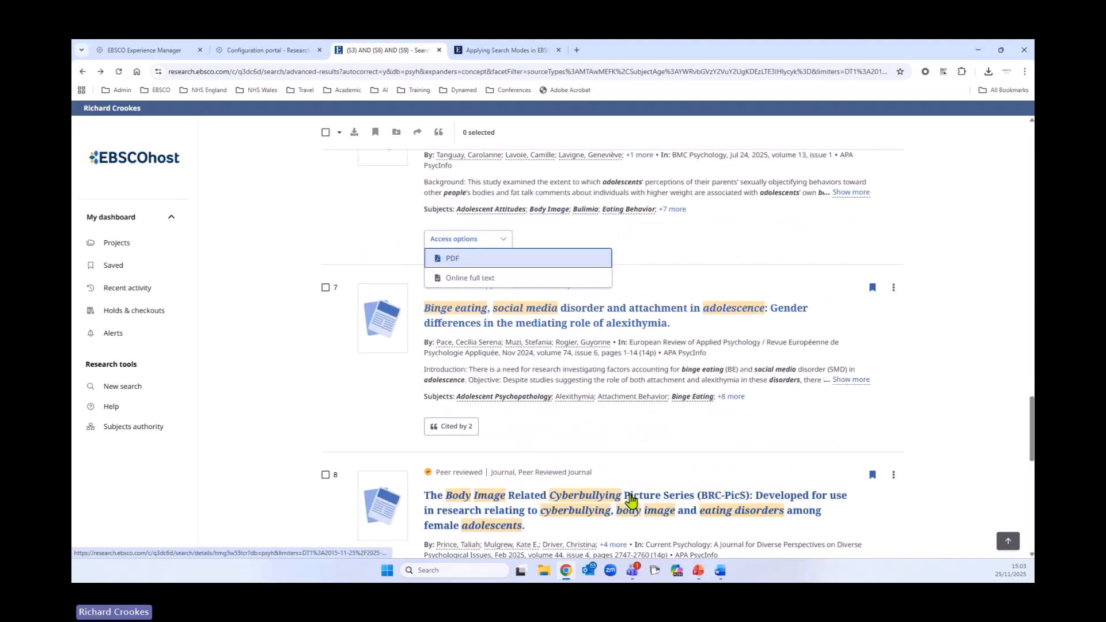
scroll(629, 499, "up", 20)
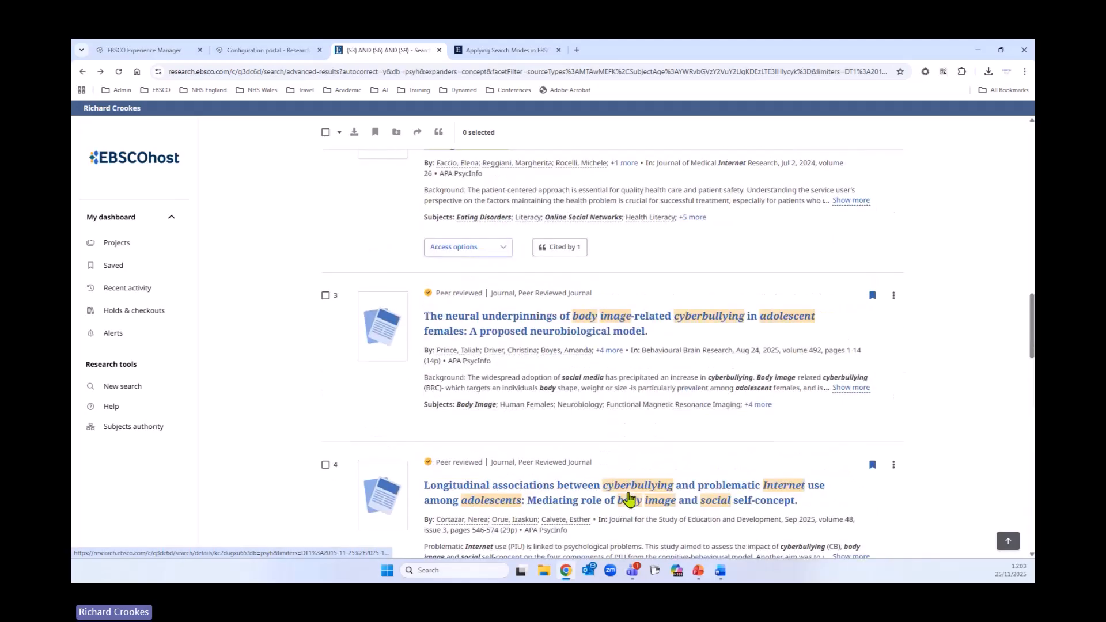
scroll(629, 500, "up", 9)
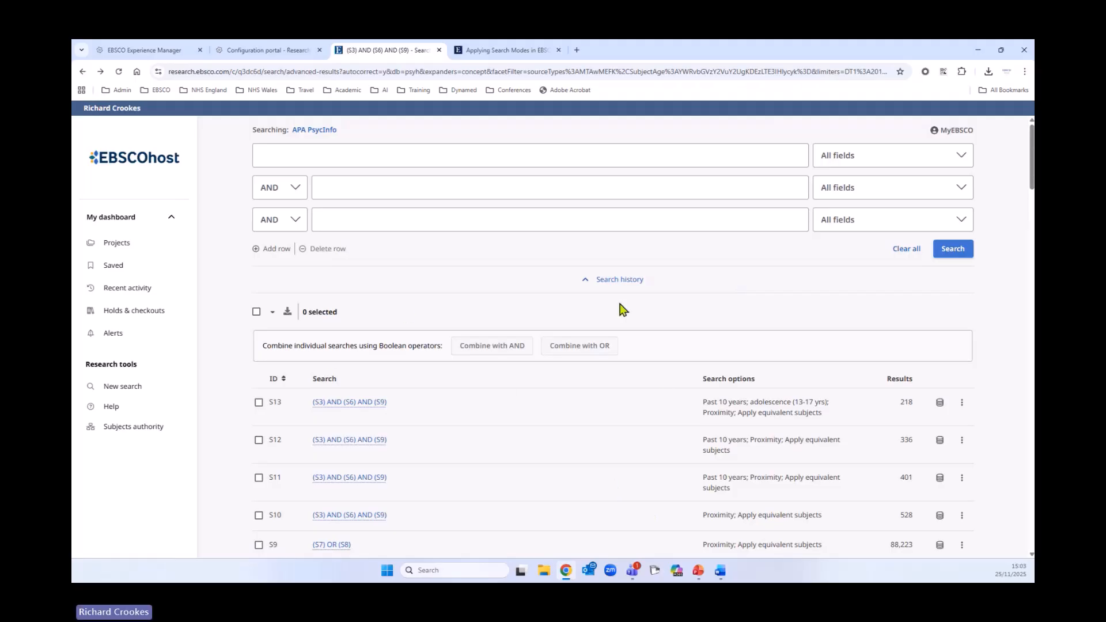
left_click(618, 281)
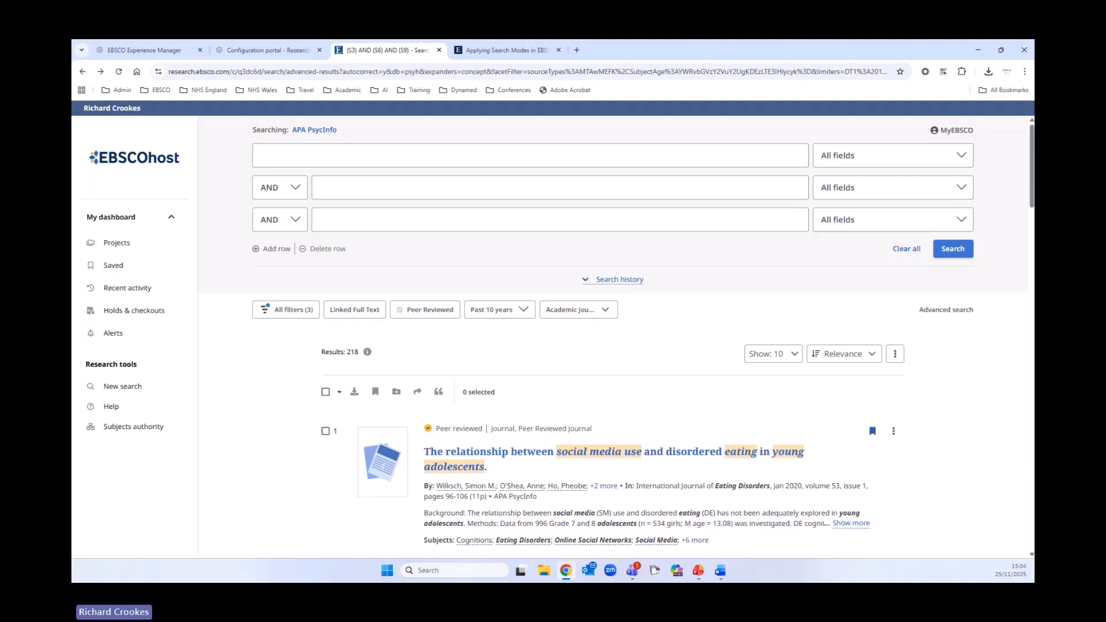
- Open Help to view the New EBSCOhost Interface Quick Start Guide
left_click(116, 407)
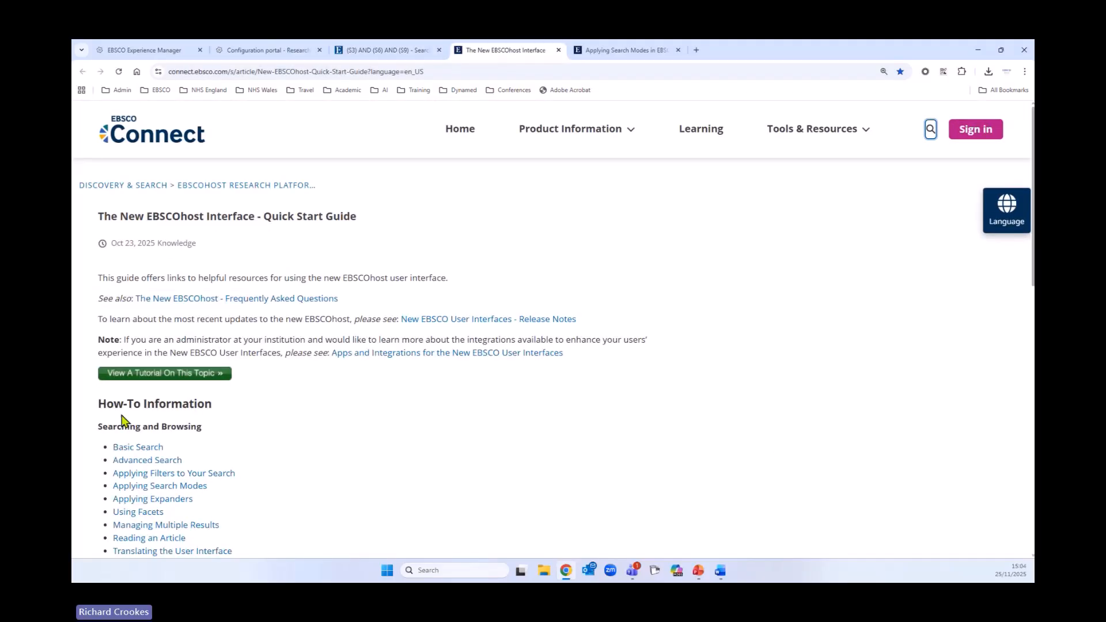
scroll(436, 438, "down", 2)
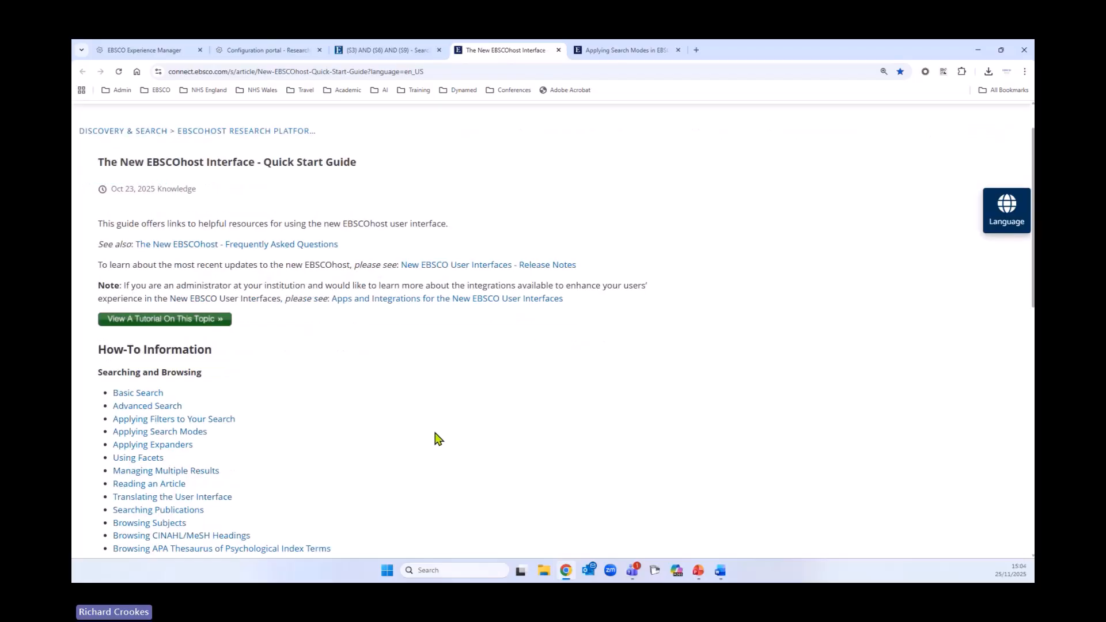
- Scroll through the Quick Start Guide's how-to topic lists and back to the top of the page
scroll(464, 360, "down", 2)
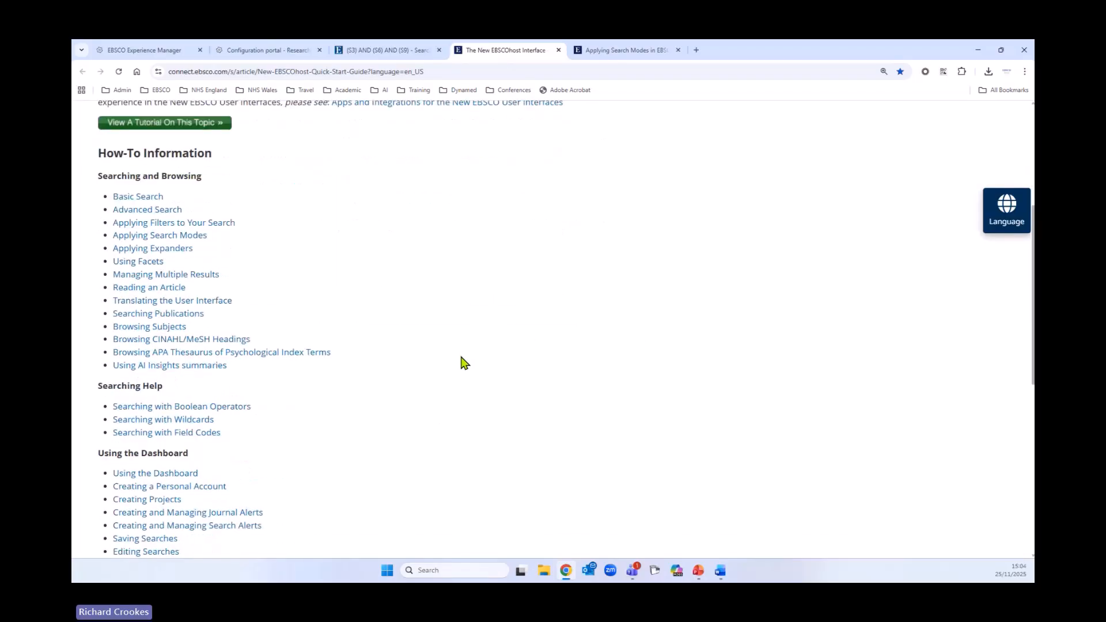
scroll(455, 364, "down", 2)
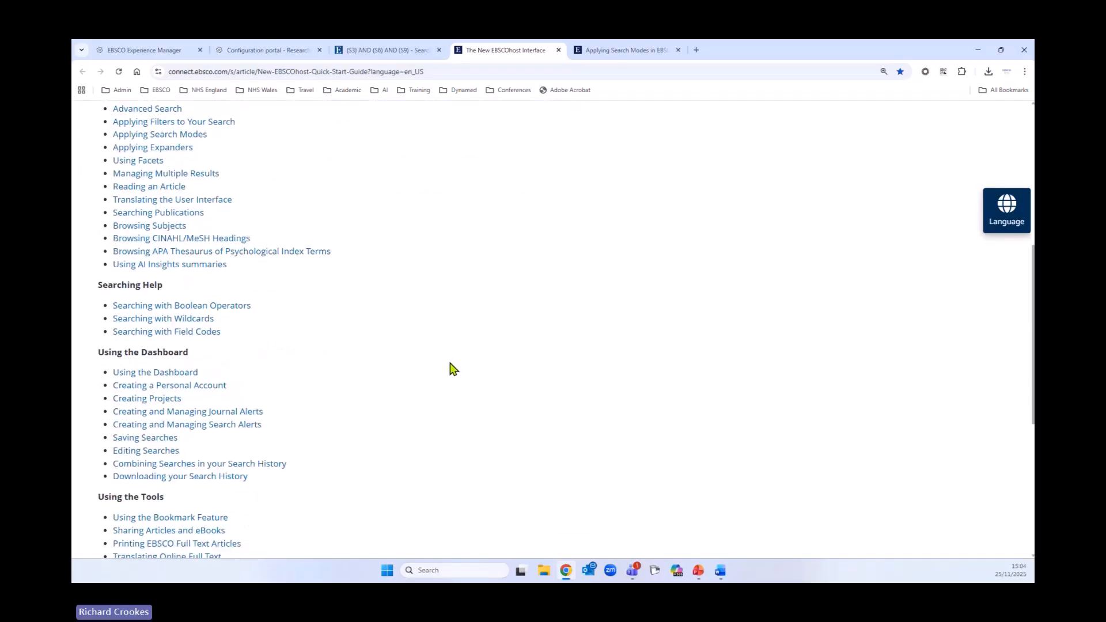
scroll(452, 369, "down", 4)
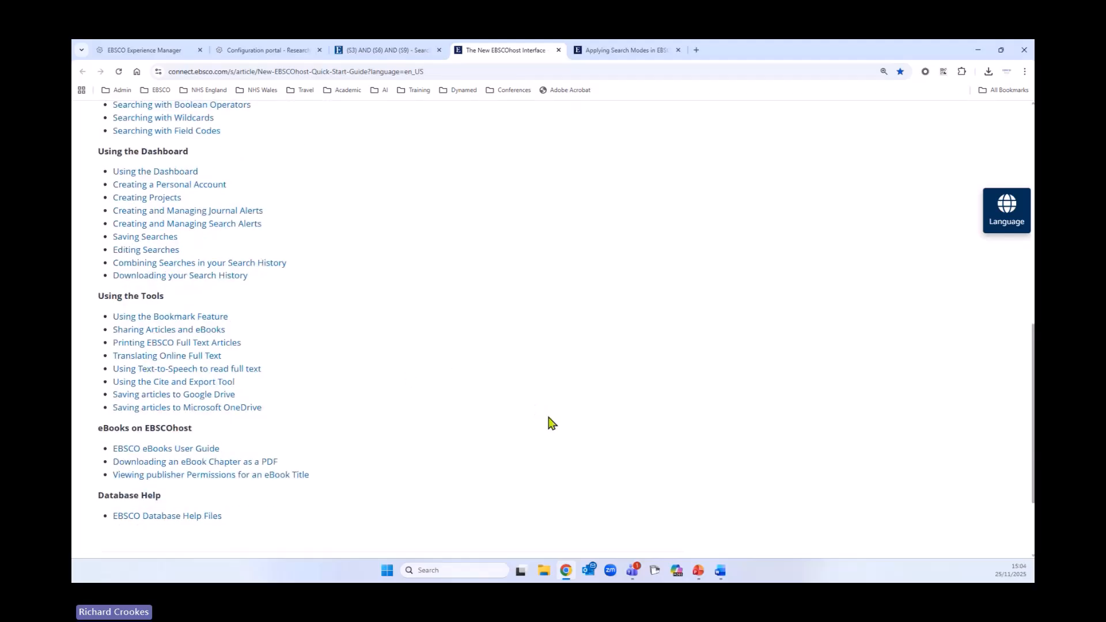
scroll(570, 455, "up", 15)
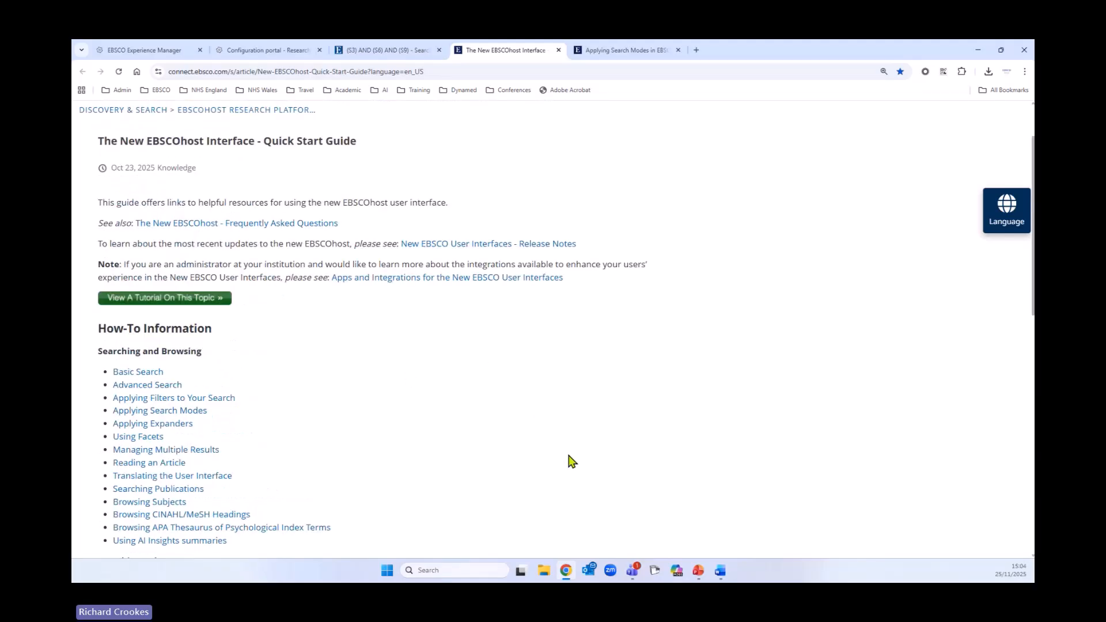
- Return to the EBSCOhost search results tab and switch over to the PEO Search Demo presentation slide
left_click(381, 51)
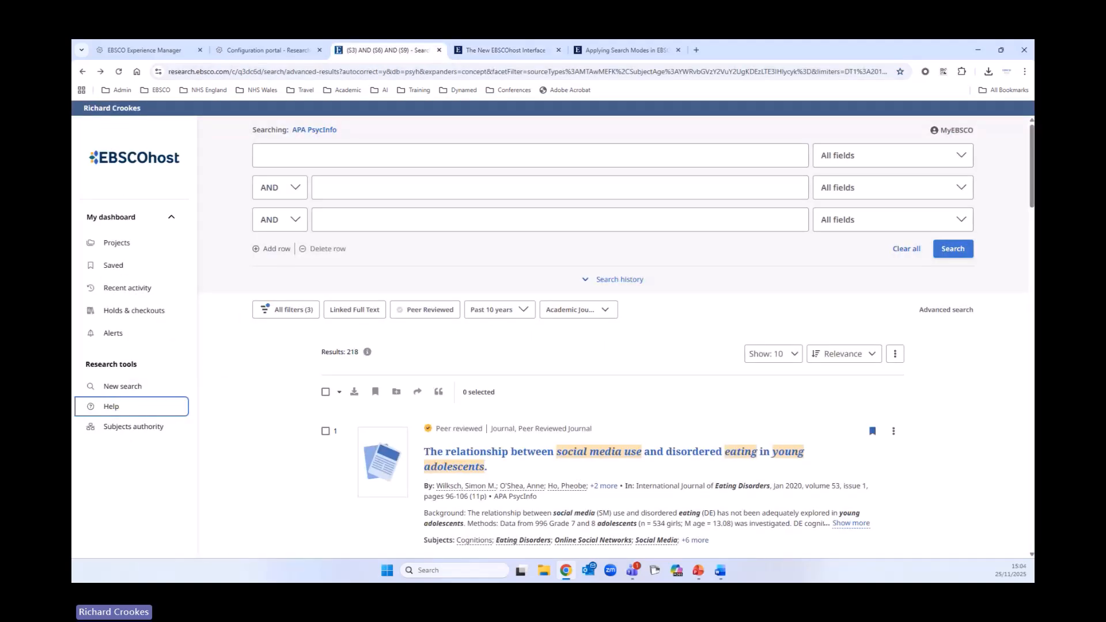
key("alt+Tab")
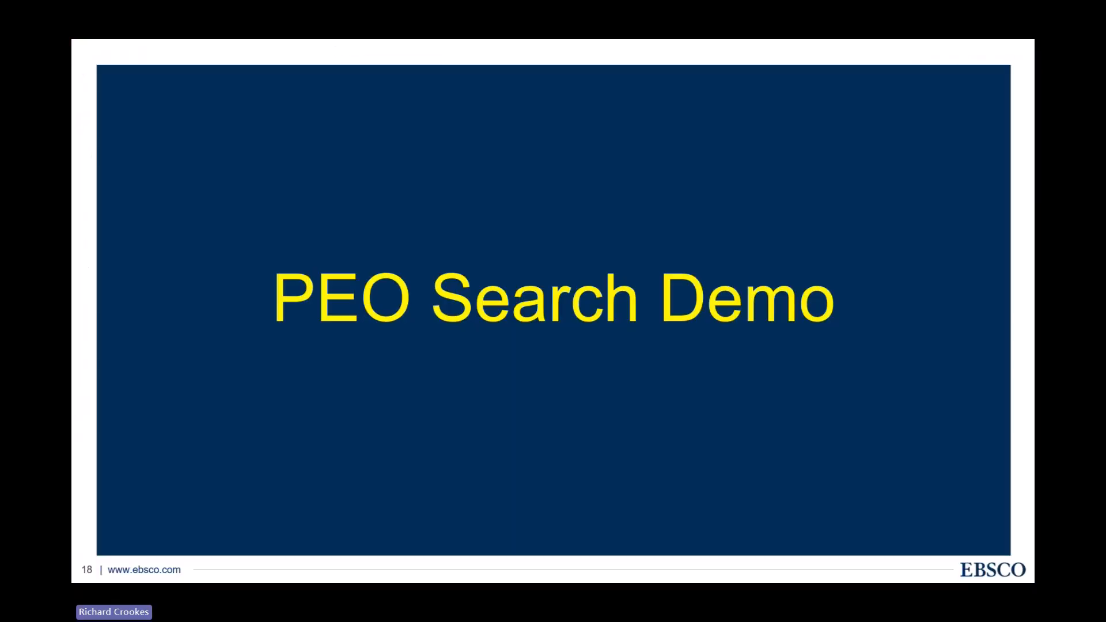